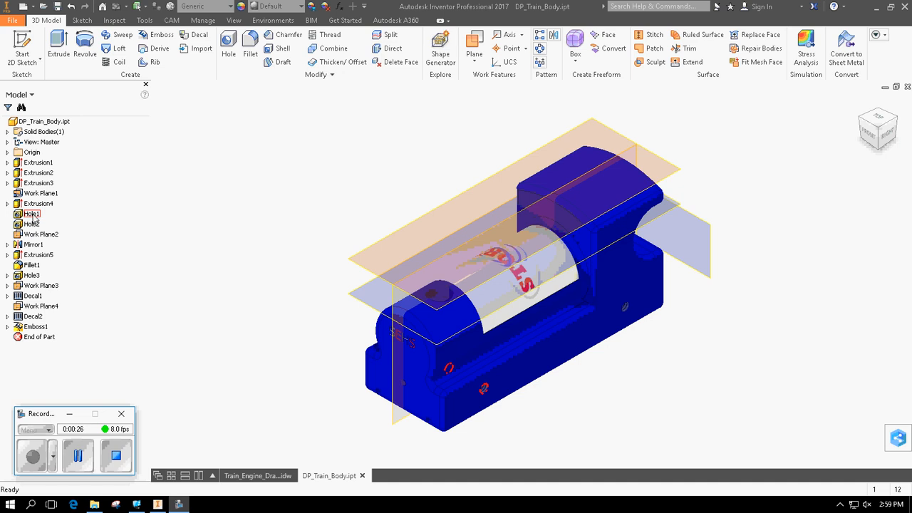
# Edit Hole1 and Hole2 of the train body so that both have full-depth threads
pyautogui.doubleClick(32, 215)
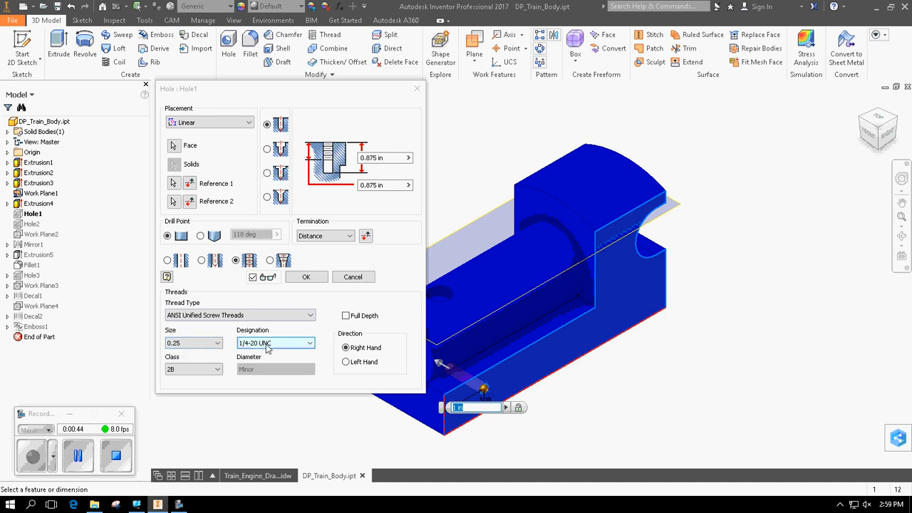
pyautogui.click(346, 317)
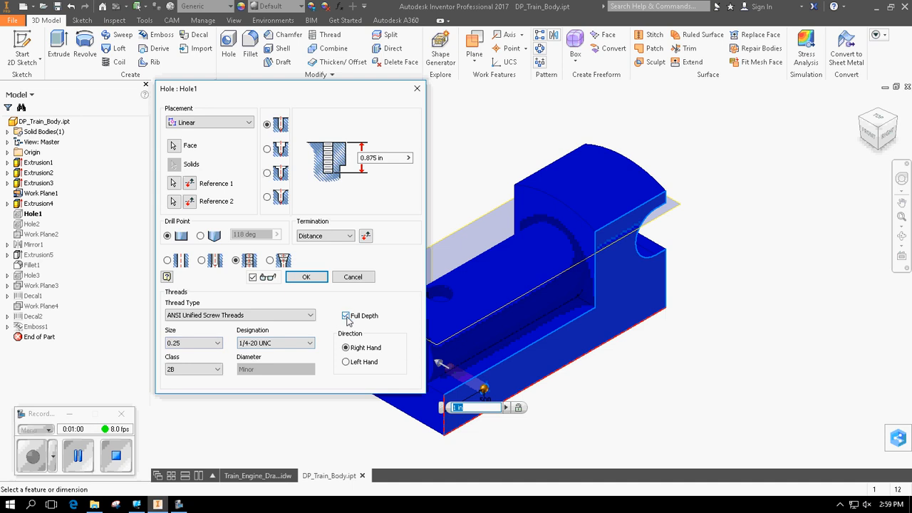
pyautogui.click(308, 276)
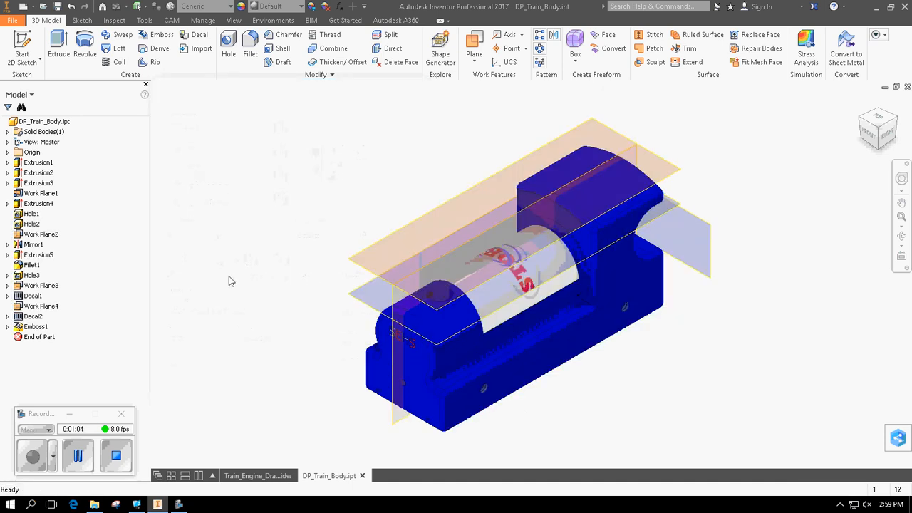
pyautogui.doubleClick(32, 224)
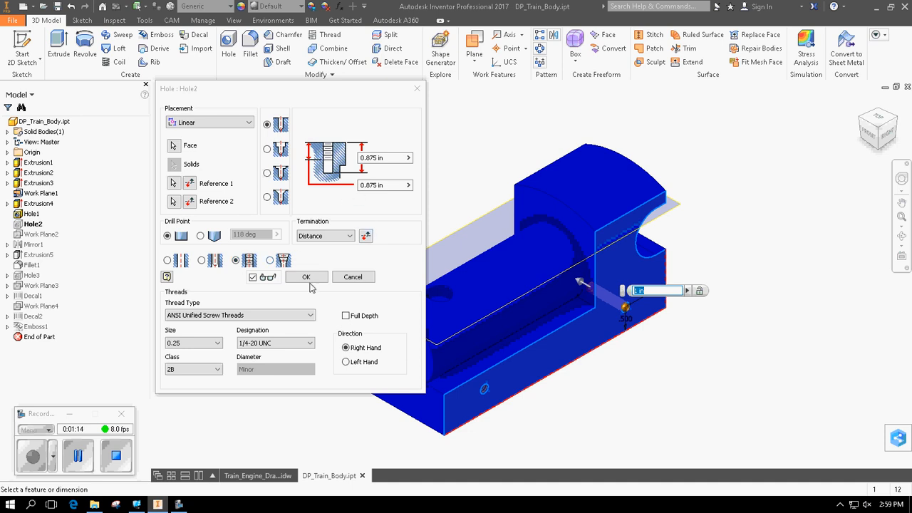
pyautogui.click(347, 316)
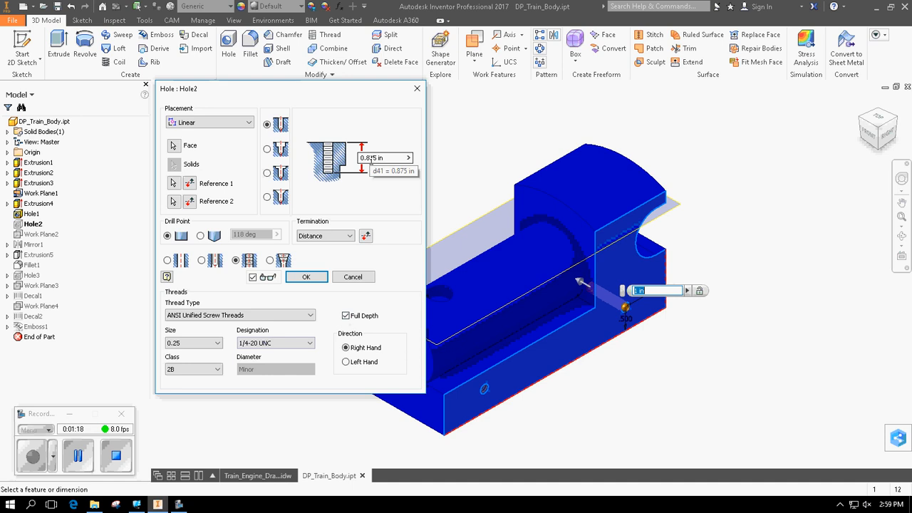
pyautogui.click(305, 279)
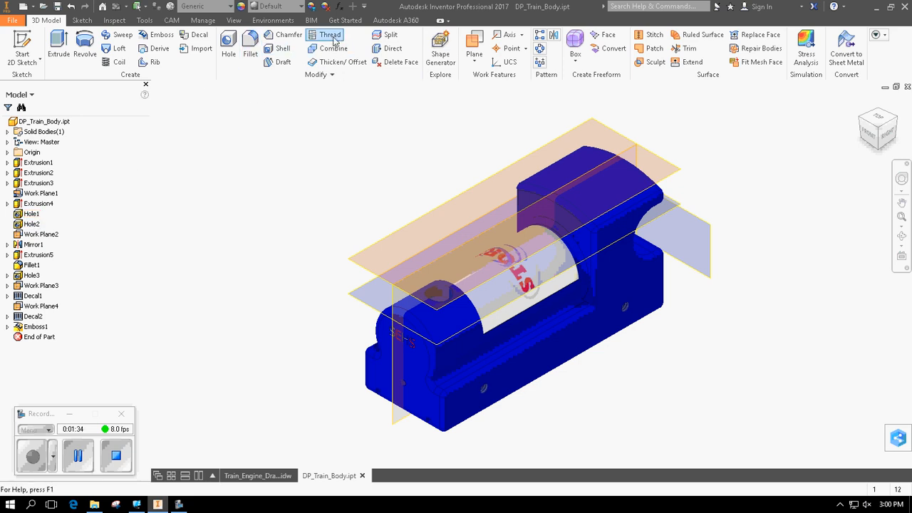
# Save the train body part and return to the Train_Engine_Drawings drawing, dismissing its component update notice
pyautogui.click(43, 235)
pyautogui.click(12, 20)
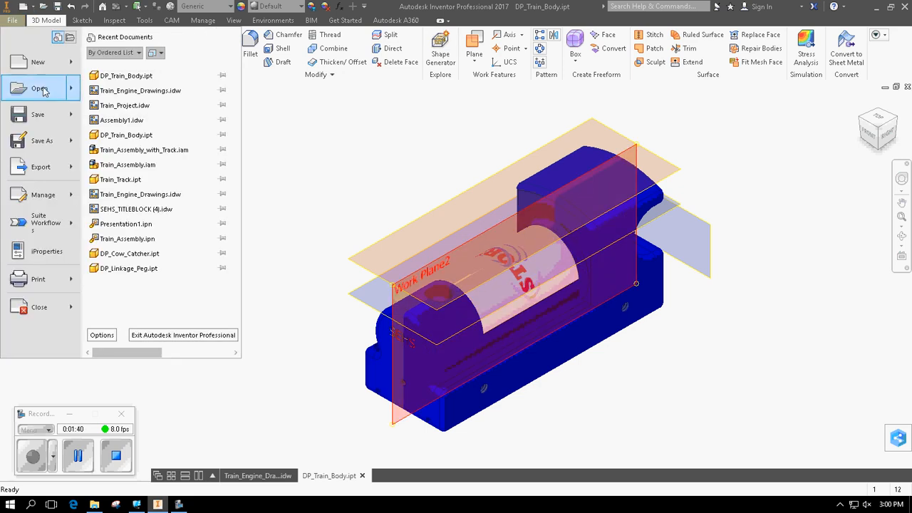
pyautogui.click(45, 119)
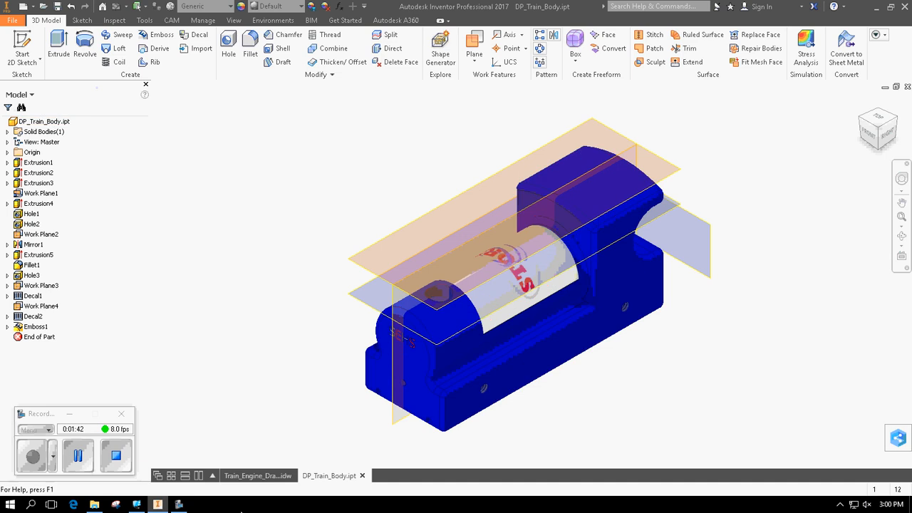
pyautogui.click(255, 476)
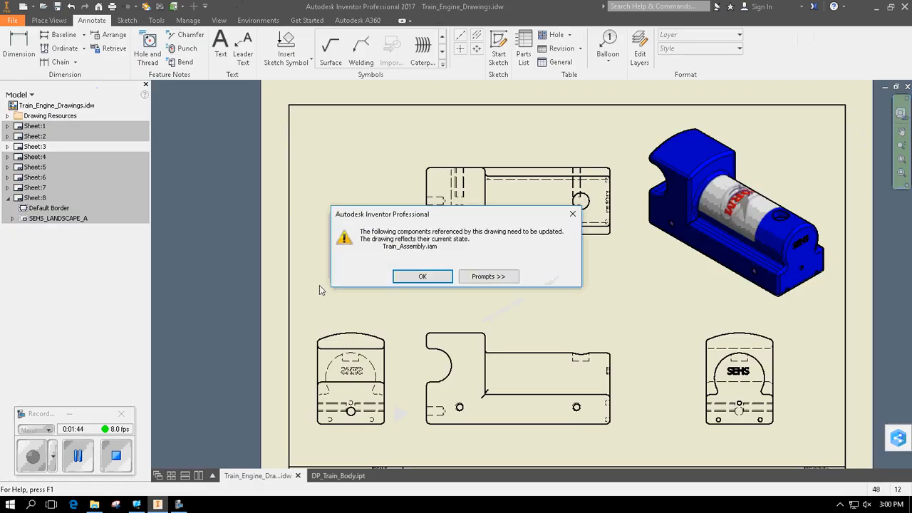
pyautogui.click(431, 277)
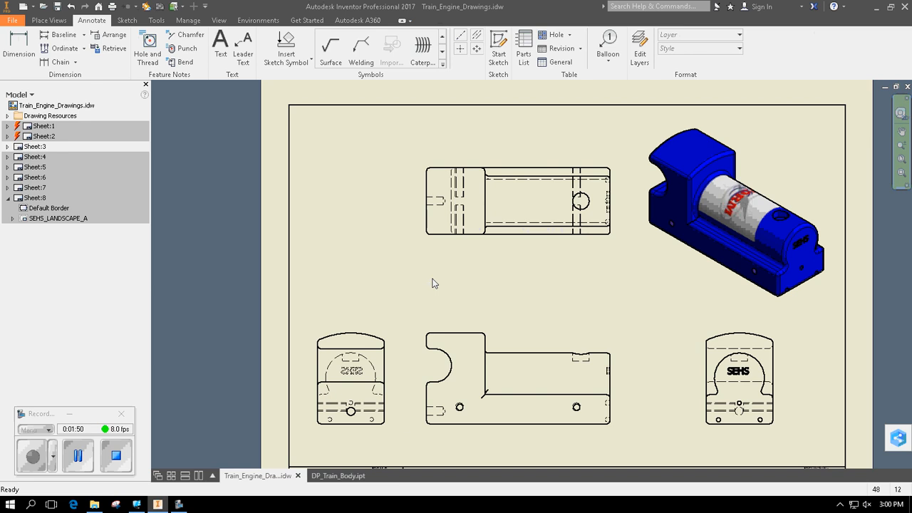
# Change the base side view of the train body to the Hidden Line Removed style
pyautogui.doubleClick(622, 341)
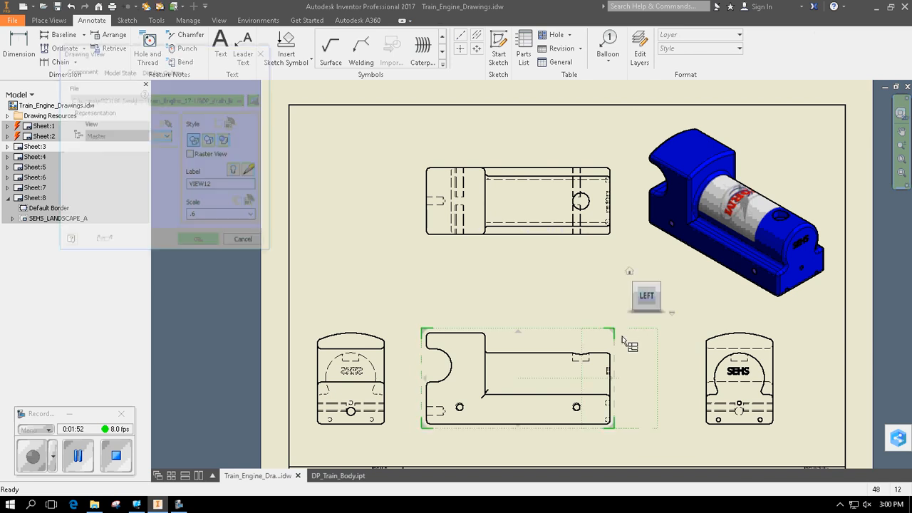
pyautogui.click(210, 141)
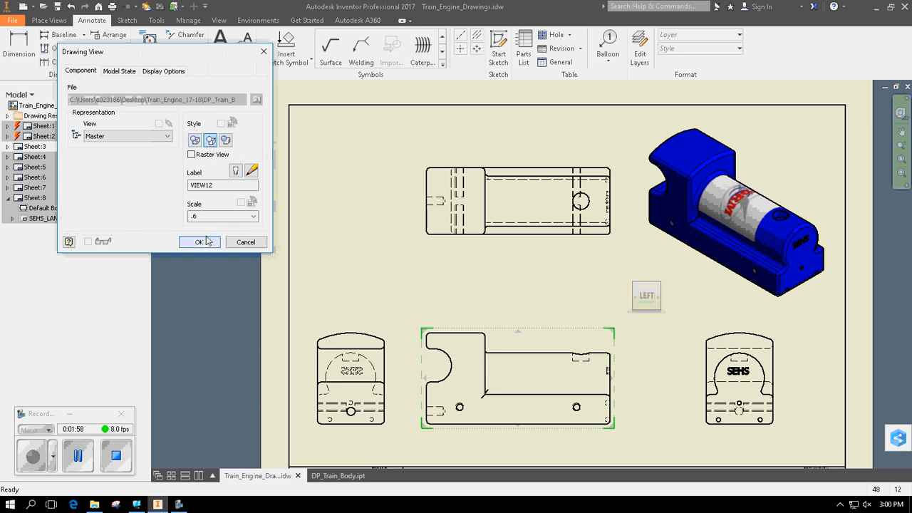
pyautogui.click(204, 243)
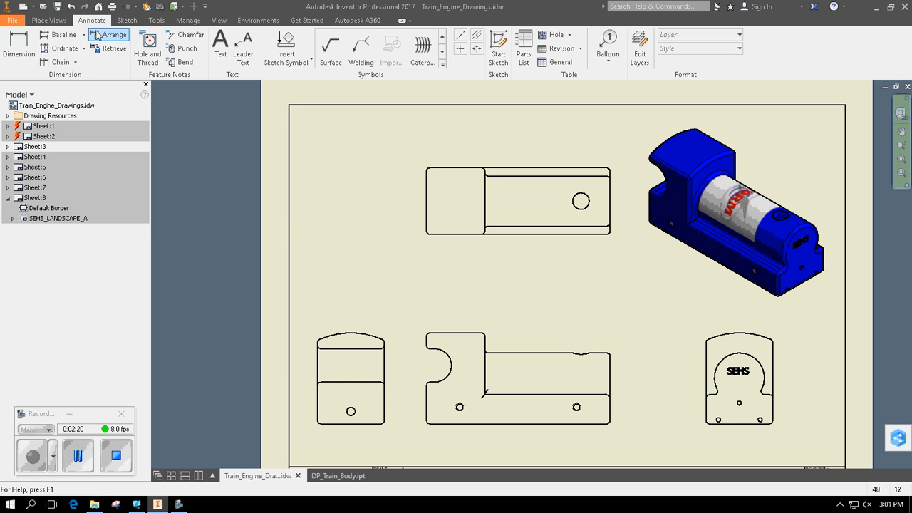
# Add center marks to the top view's hole and to the three small holes and large arc of the SEHS end view
pyautogui.click(462, 52)
pyautogui.click(581, 201)
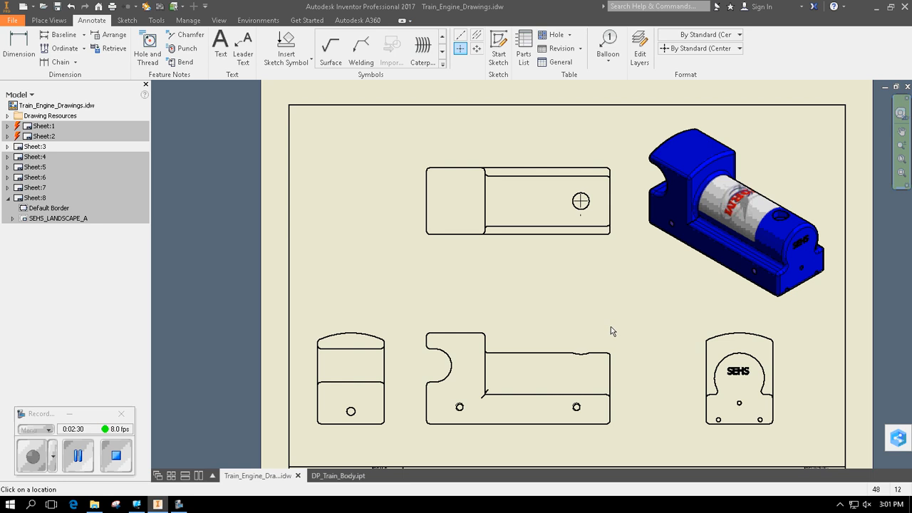
pyautogui.scroll(4, 737, 404)
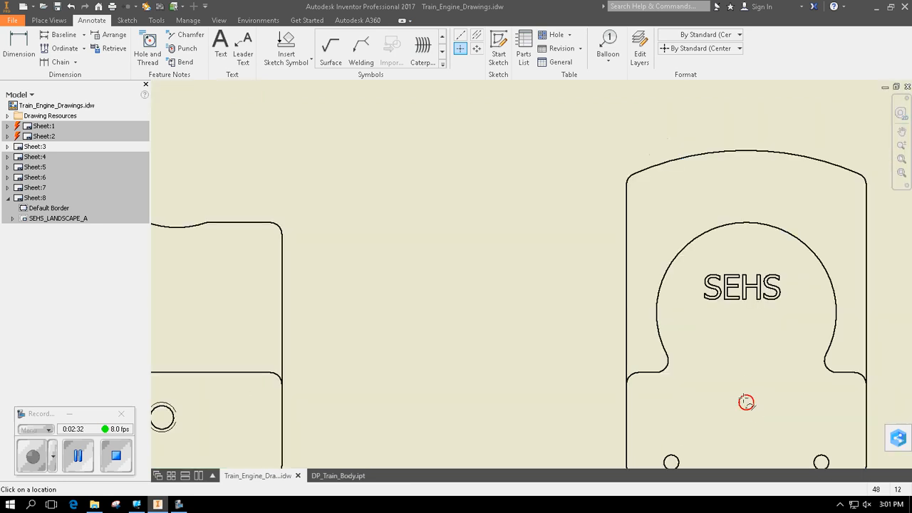
pyautogui.click(746, 403)
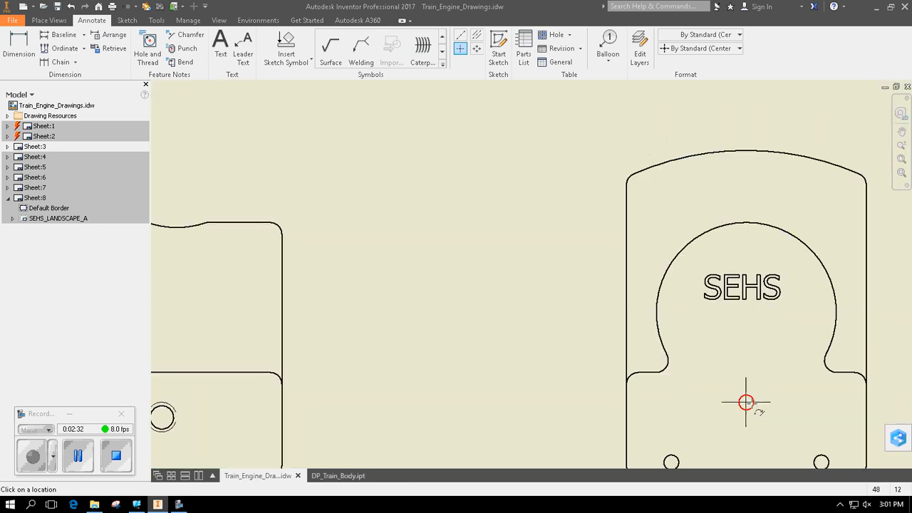
pyautogui.click(671, 462)
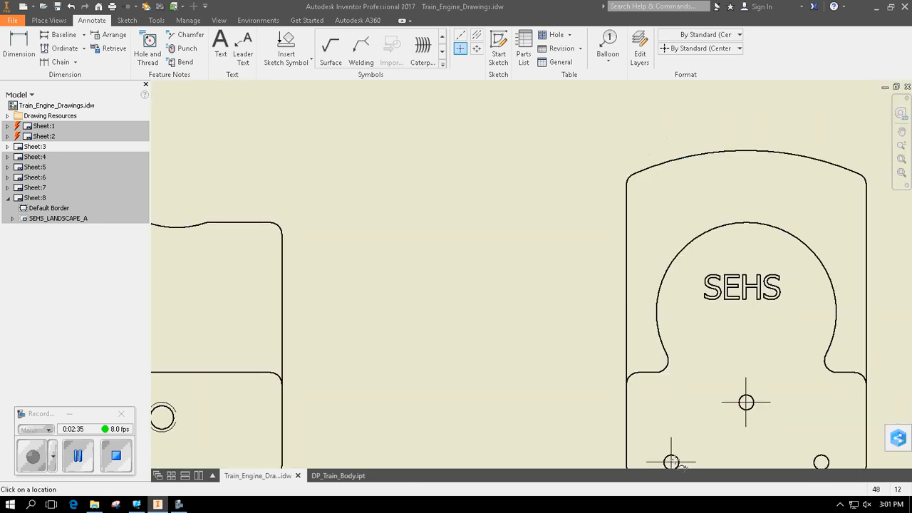
pyautogui.click(821, 463)
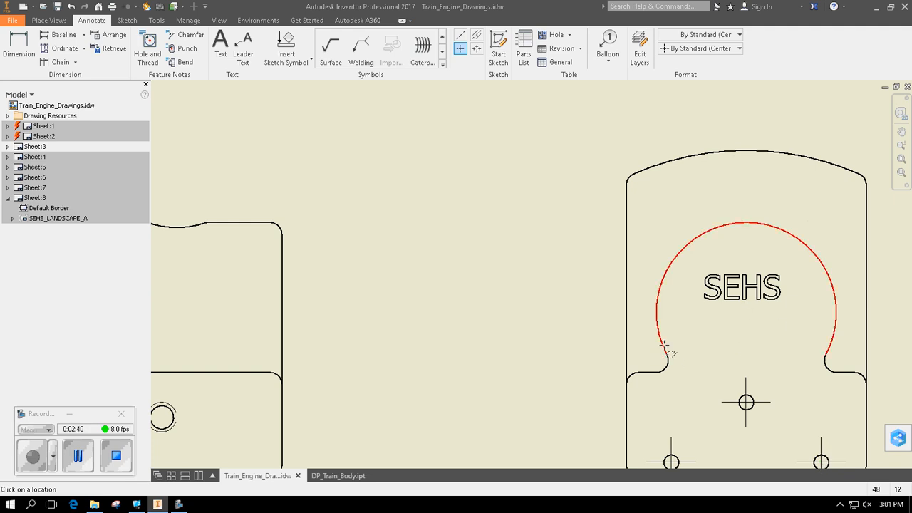
pyautogui.click(746, 315)
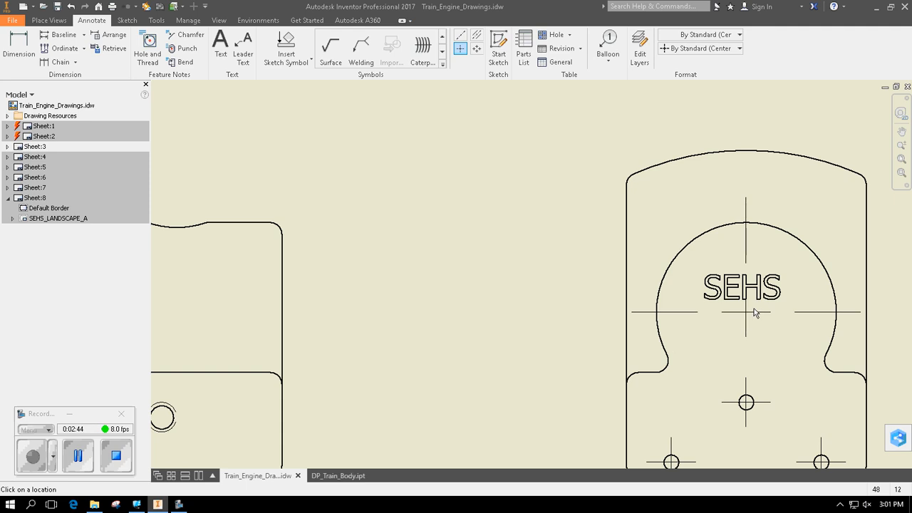
# Add center marks to the side view's two holes and half-round notch and to the hole in the opposite end view
pyautogui.scroll(-5, 731, 339)
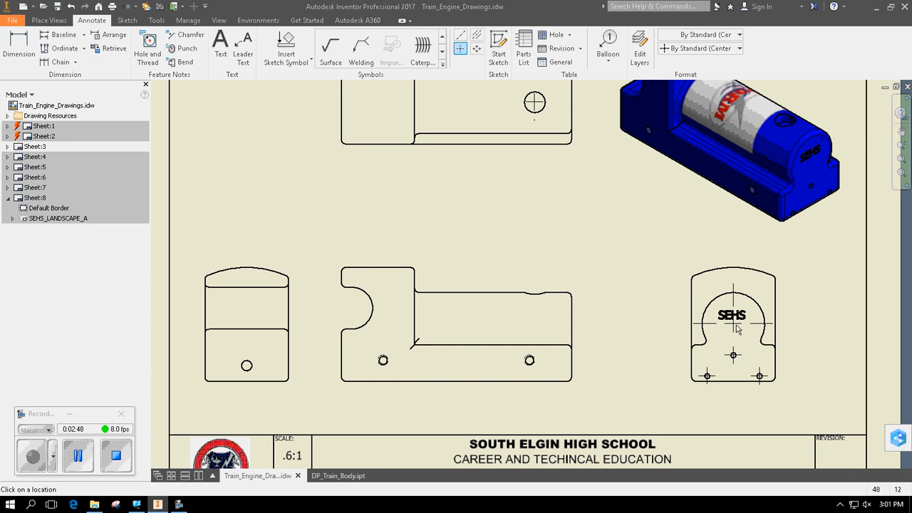
pyautogui.click(530, 360)
pyautogui.click(383, 360)
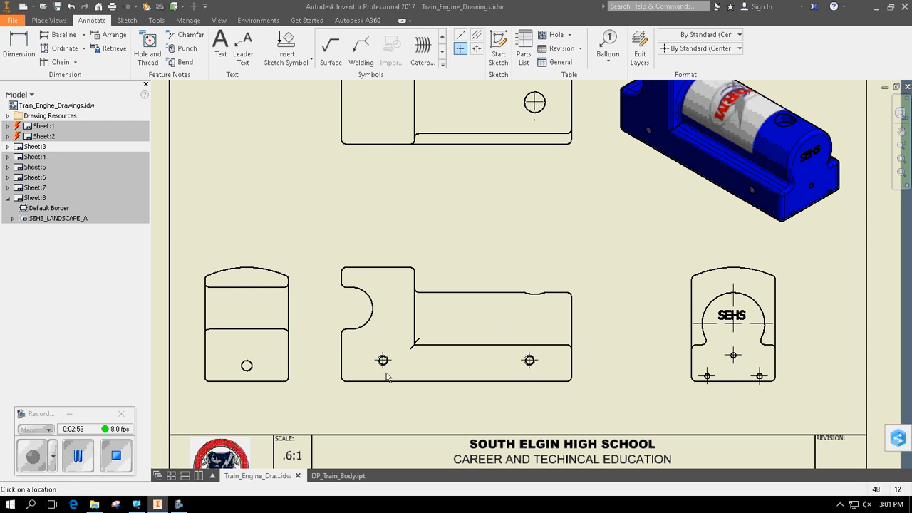
pyautogui.click(246, 367)
pyautogui.click(352, 309)
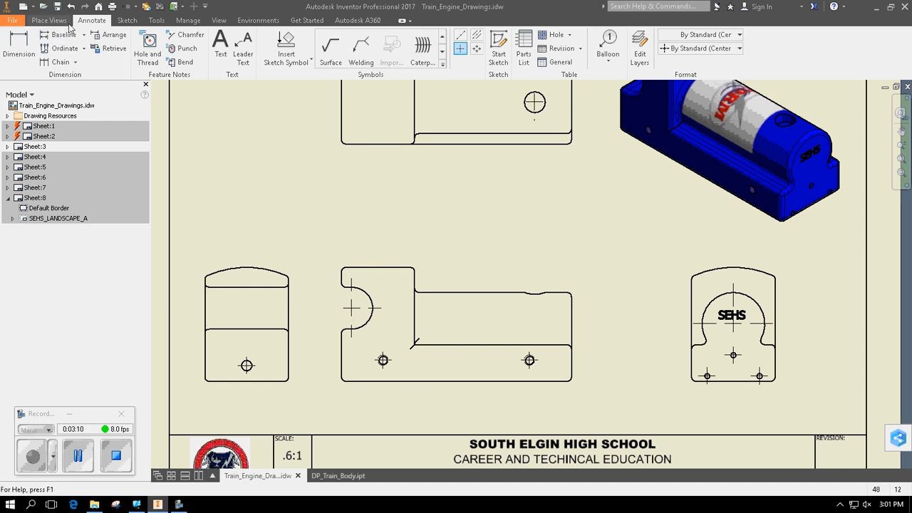
# Dimension the overall length of the train body above the side view, keeping the default dimension text
pyautogui.click(16, 49)
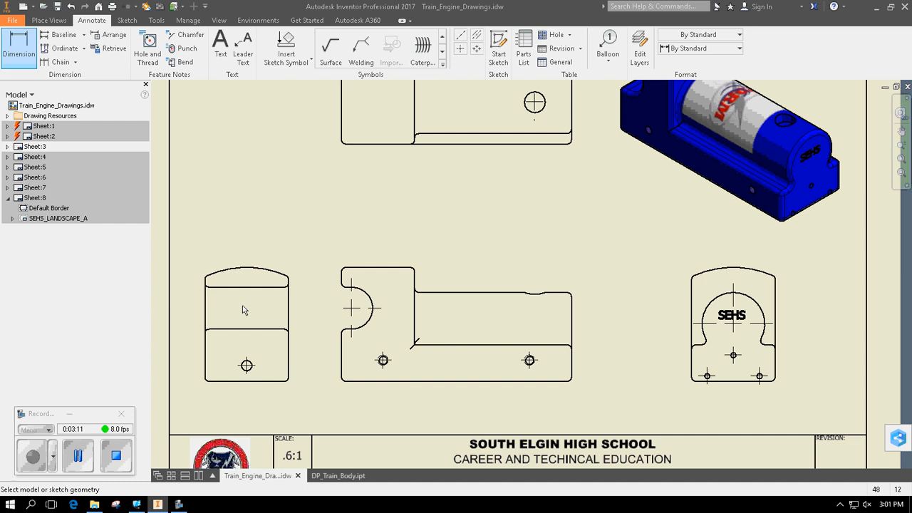
pyautogui.click(344, 355)
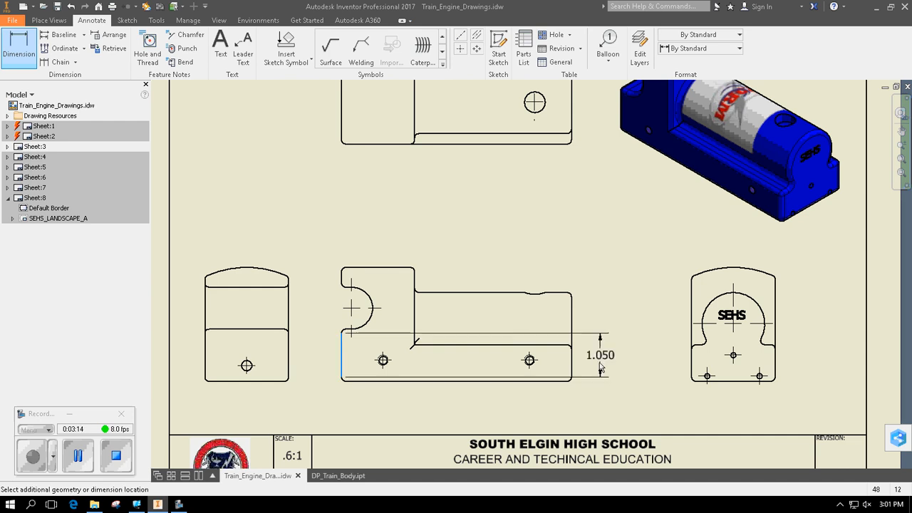
pyautogui.click(573, 317)
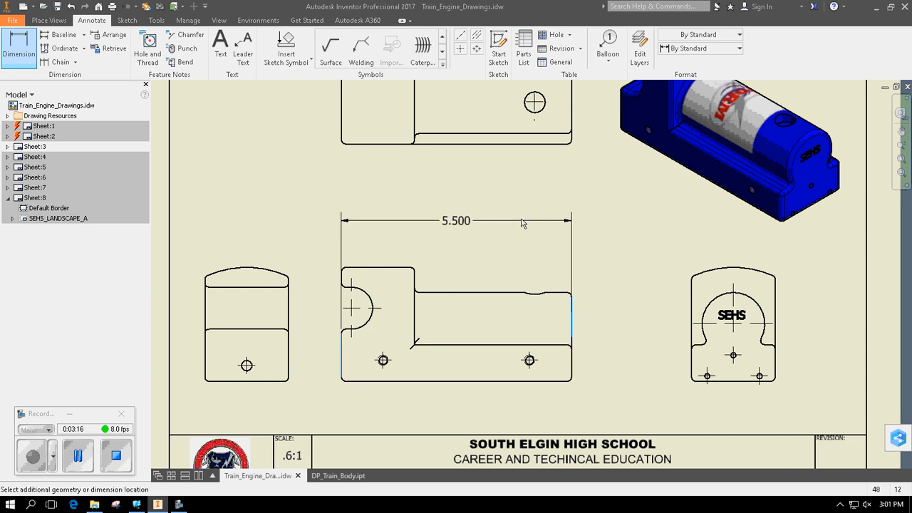
pyautogui.click(509, 202)
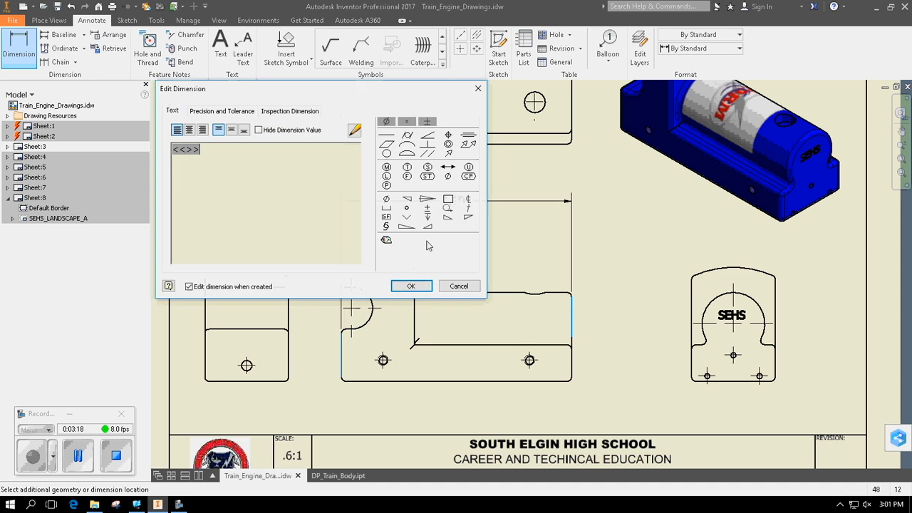
pyautogui.click(421, 286)
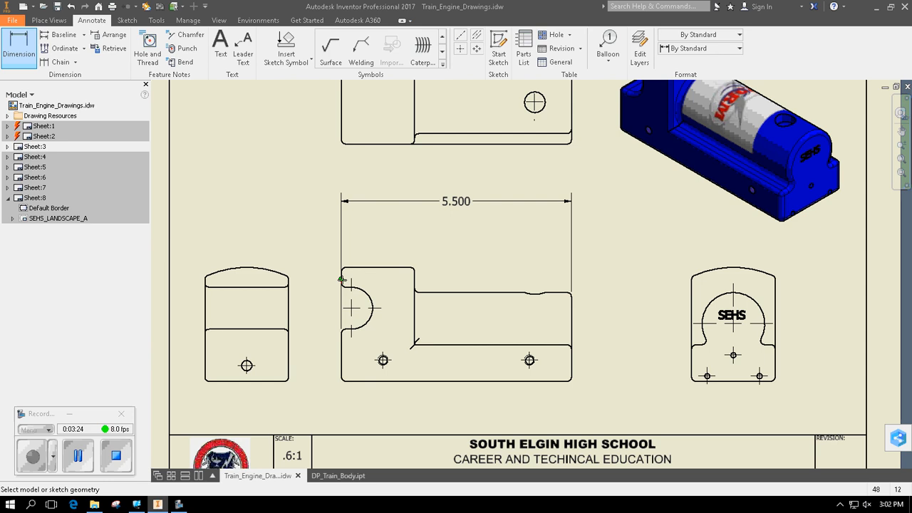
# Dimension the horizontal length of the cab between its two vertical edges, beneath the side view's overall length dimension
pyautogui.click(342, 280)
pyautogui.click(414, 285)
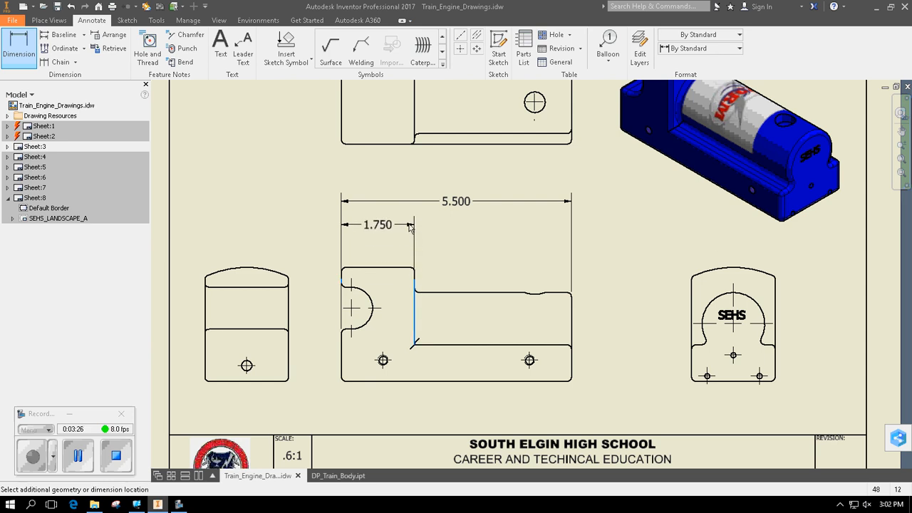
pyautogui.click(409, 225)
pyautogui.click(410, 286)
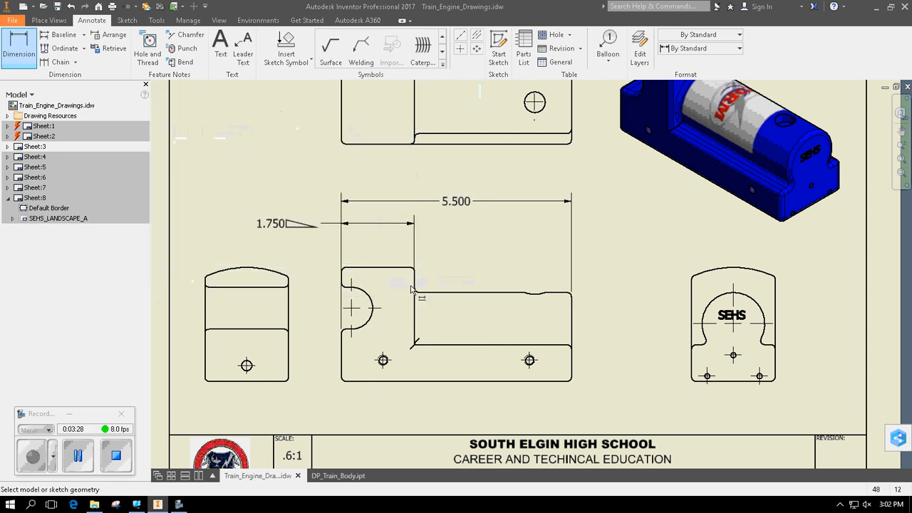
# Dimension the half-round notch's horizontal center offset from the cab's outer edge, and dimension the notch's radius
pyautogui.click(340, 279)
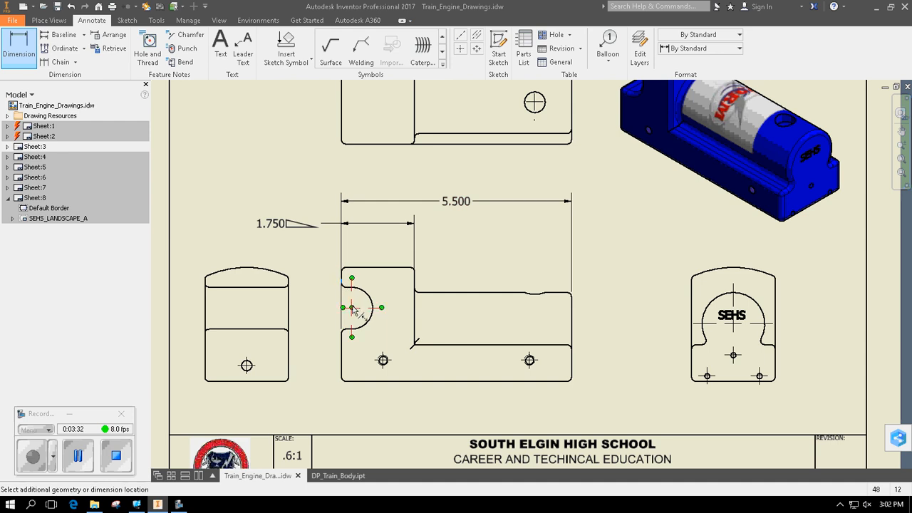
pyautogui.click(354, 284)
pyautogui.click(355, 255)
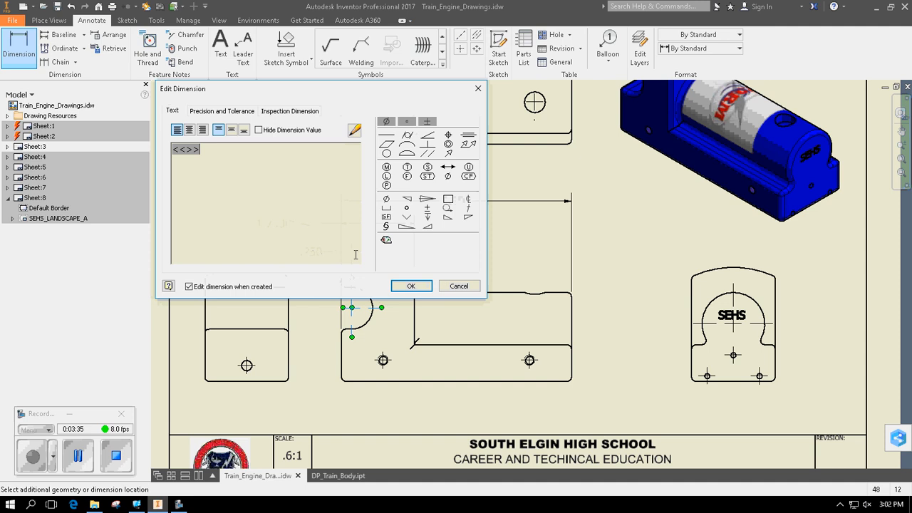
pyautogui.click(410, 286)
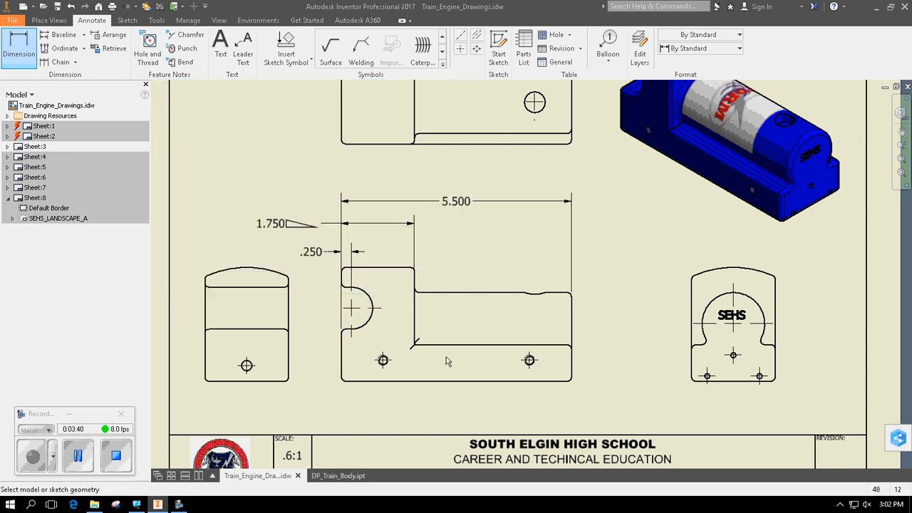
pyautogui.click(369, 308)
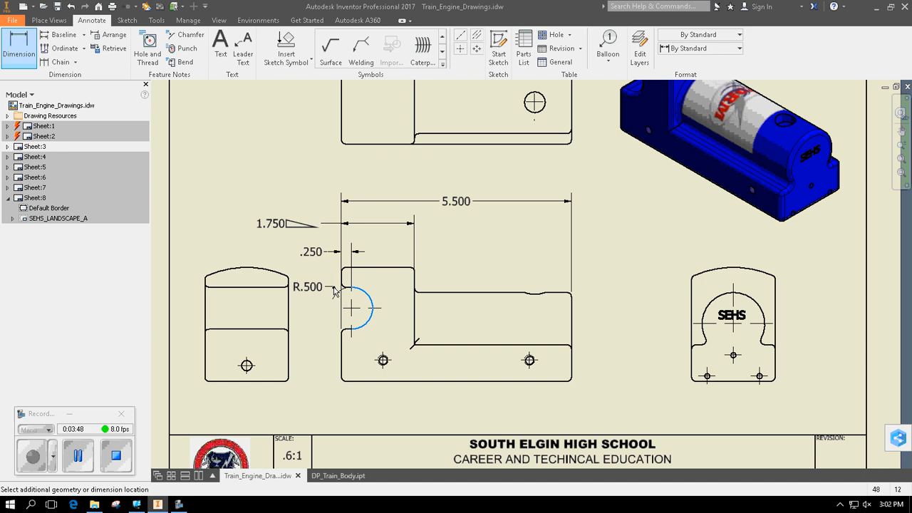
pyautogui.click(334, 292)
pyautogui.click(413, 285)
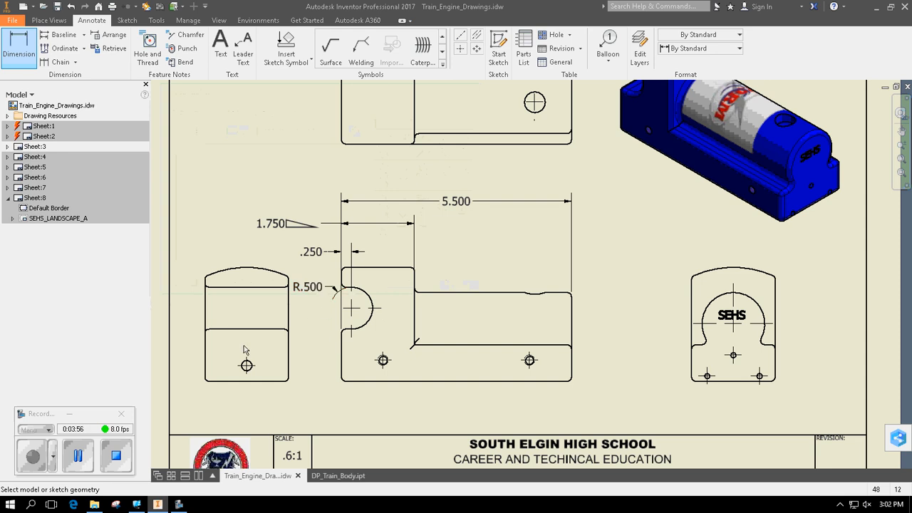
# Dimension the half-round notch's center height from the train body's bottom edge, placing the dimension beside the cab end of the side view
pyautogui.click(361, 381)
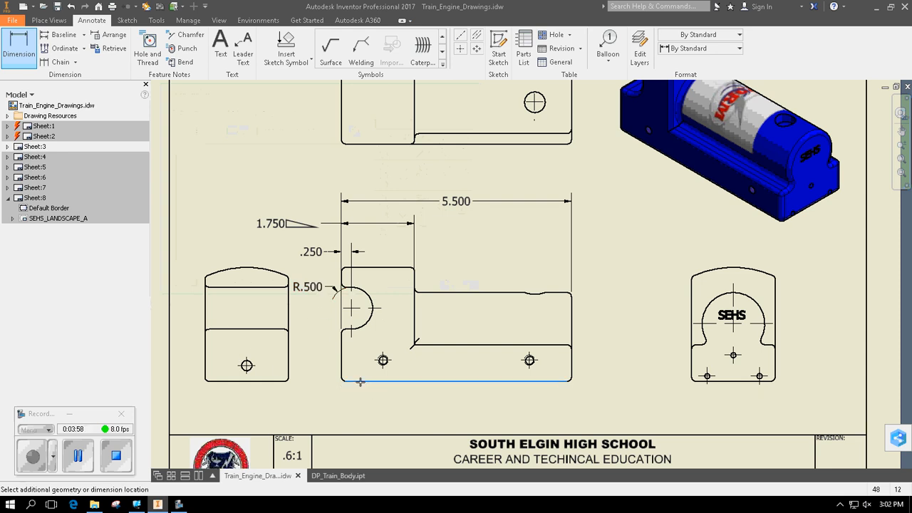
pyautogui.click(351, 308)
pyautogui.click(317, 321)
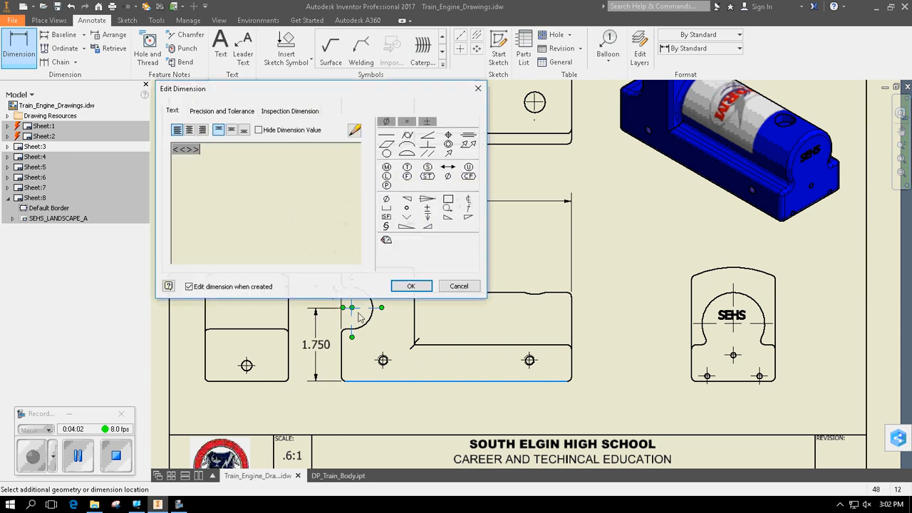
pyautogui.click(410, 286)
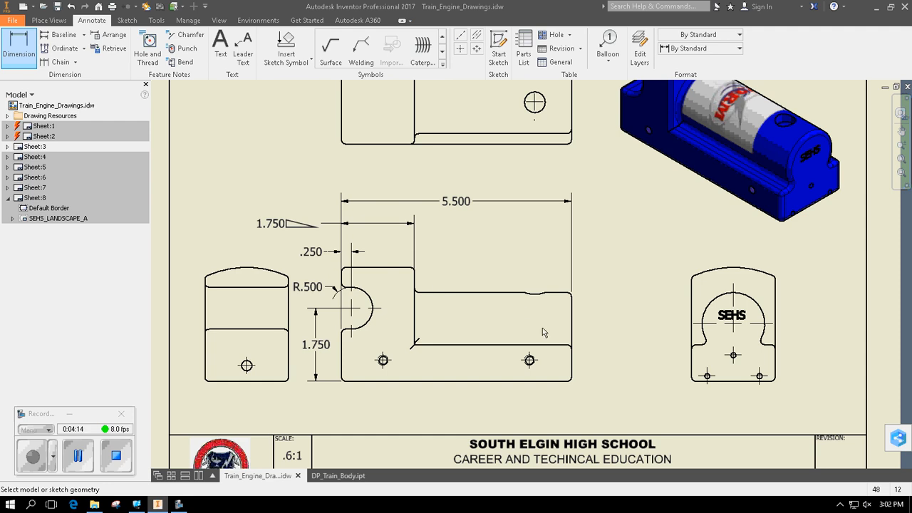
# Dimension the front hole's center in the side view, both vertically from the bottom edge and horizontally from the body's front edge
pyautogui.click(531, 361)
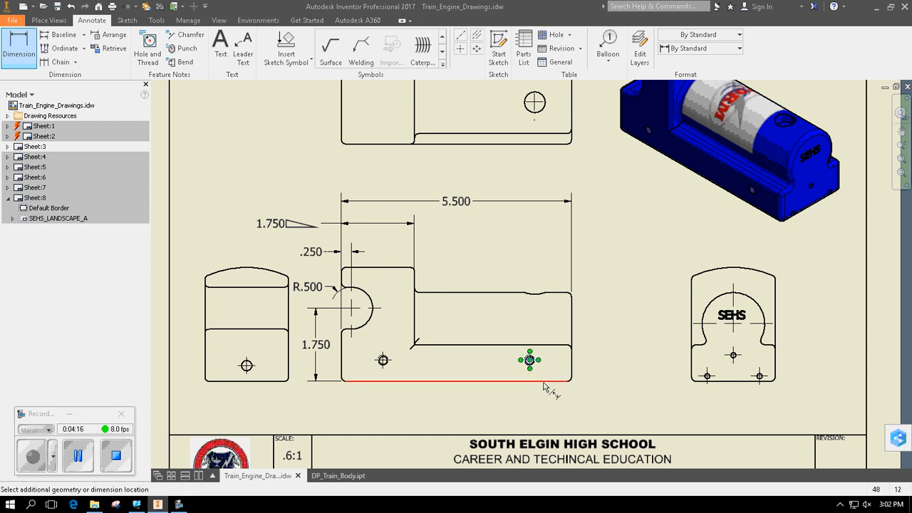
pyautogui.click(552, 381)
pyautogui.click(606, 378)
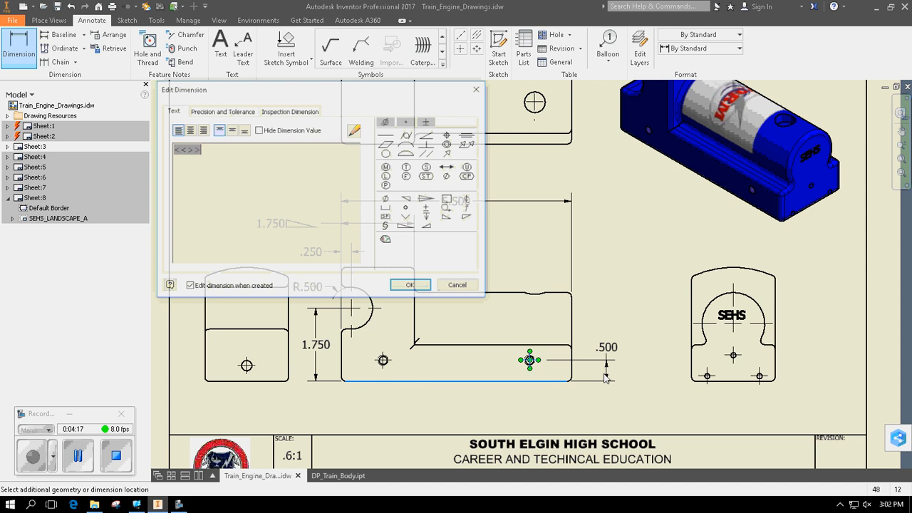
pyautogui.click(419, 284)
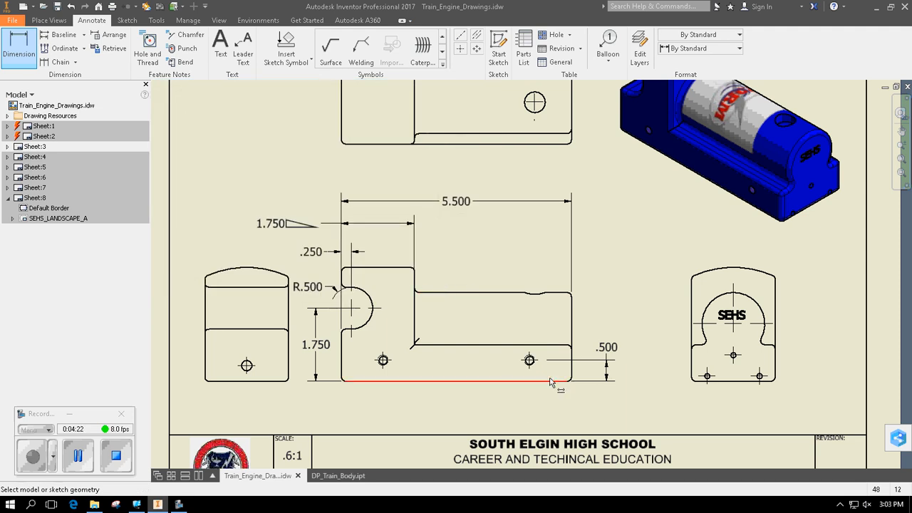
pyautogui.click(528, 362)
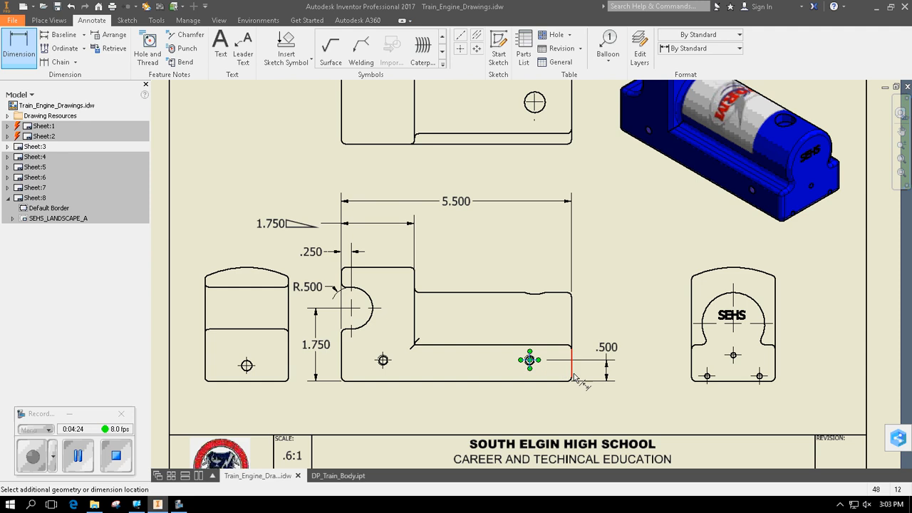
pyautogui.click(571, 369)
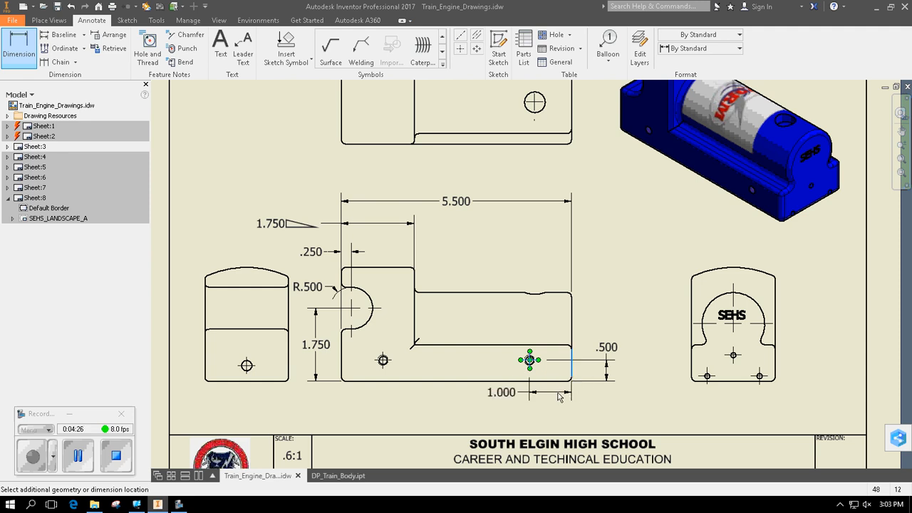
pyautogui.click(560, 397)
pyautogui.click(419, 285)
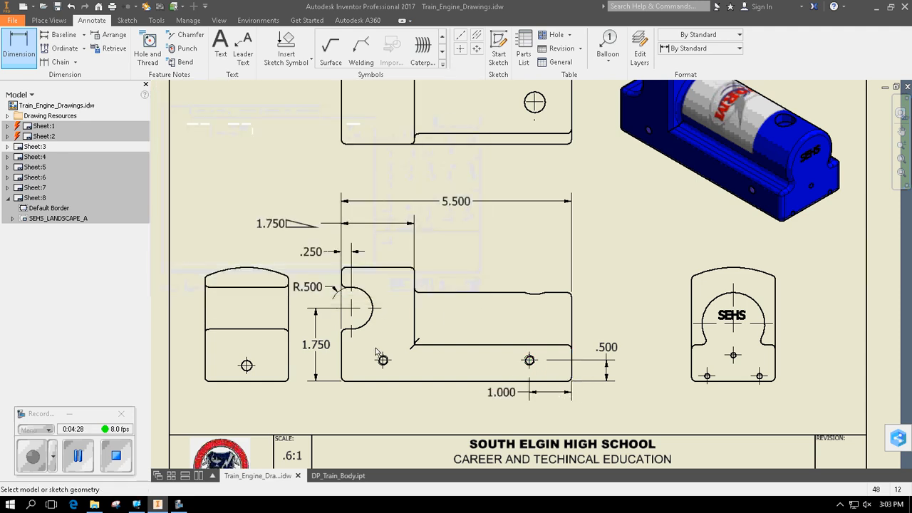
# Dimension the horizontal distance from the body's front edge to the hole under the cab, beneath the front hole's horizontal dimension
pyautogui.click(571, 364)
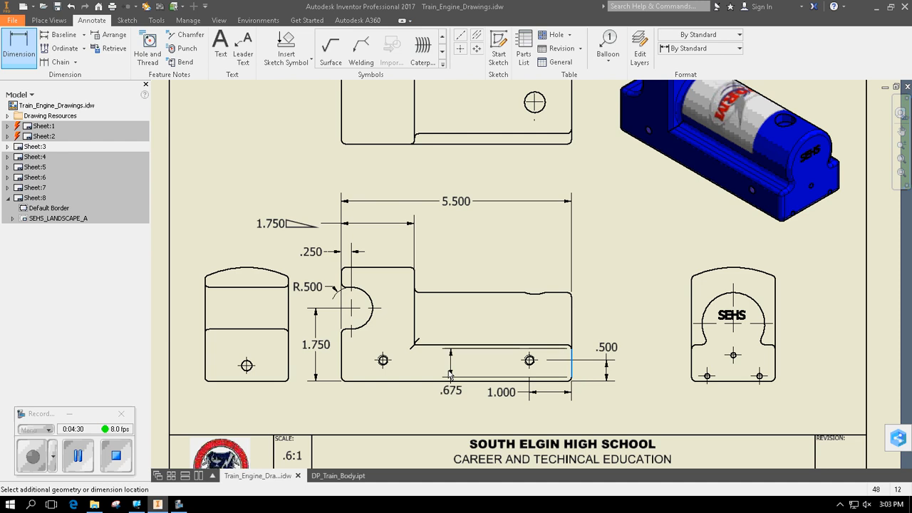
pyautogui.click(387, 362)
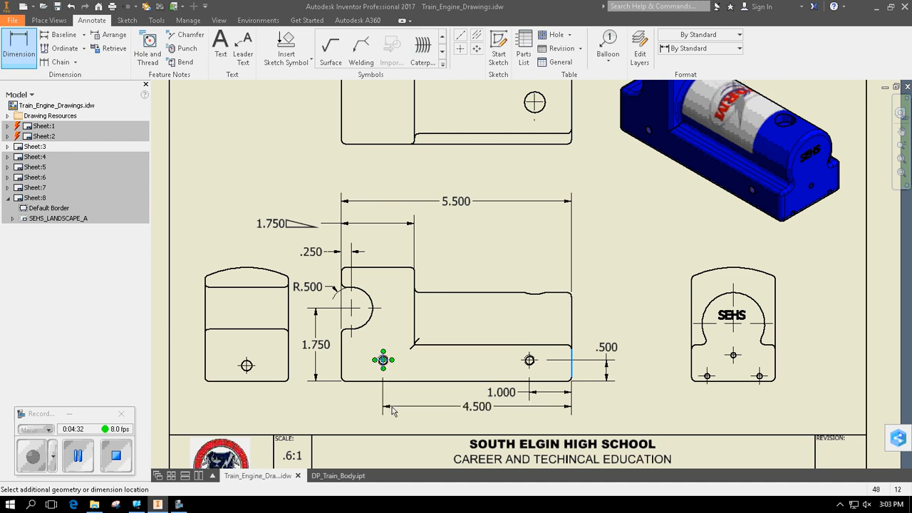
pyautogui.click(395, 418)
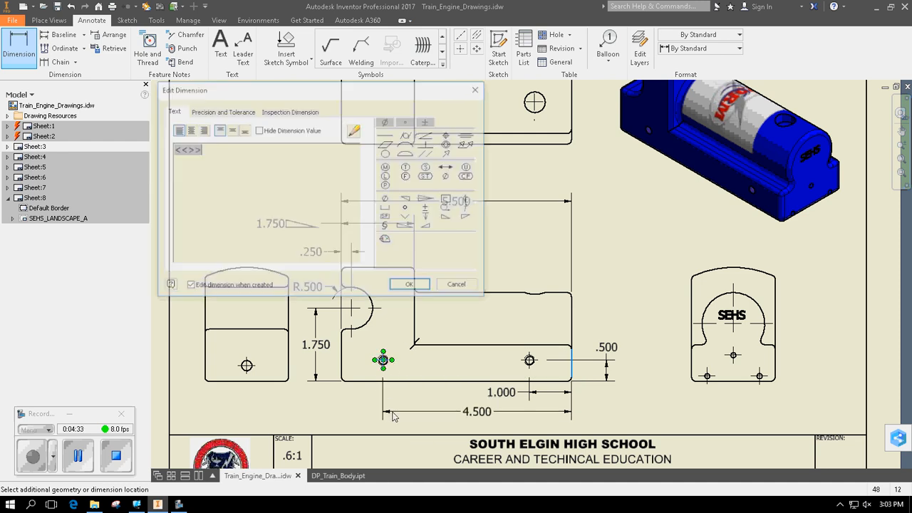
pyautogui.click(409, 285)
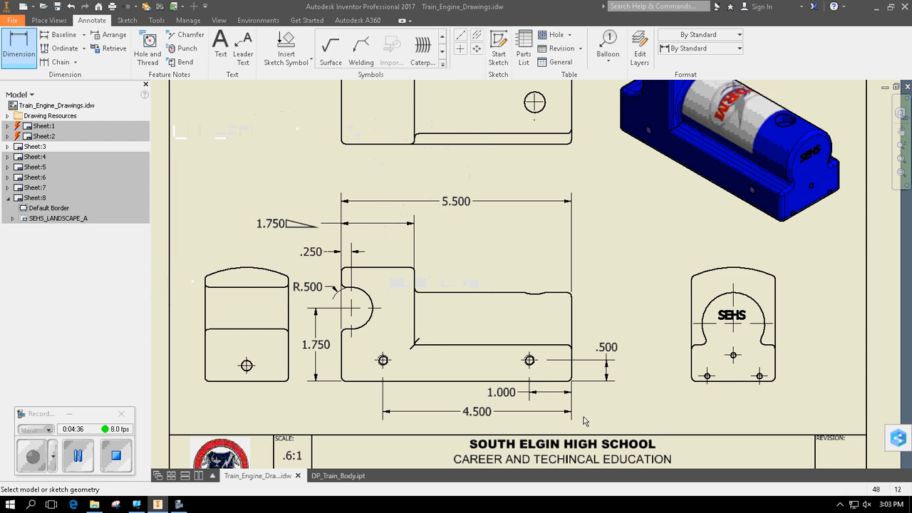
# Remove the stray taper symbol from the cab length dimension's text and center the text between its extension lines
pyautogui.moveTo(644, 389)
pyautogui.mouseDown(button='middle')
pyautogui.moveTo(633, 350)
pyautogui.moveTo(605, 356)
pyautogui.moveTo(658, 363)
pyautogui.mouseUp(button='middle')
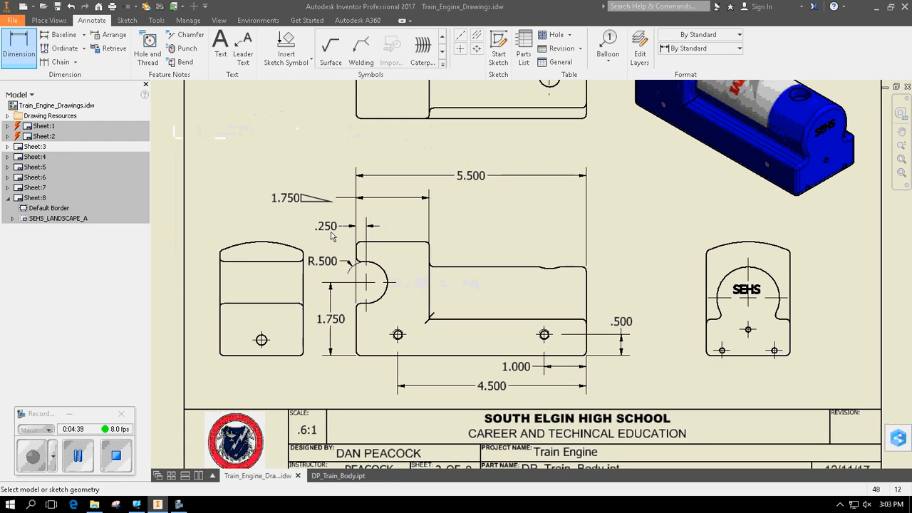
pyautogui.doubleClick(305, 199)
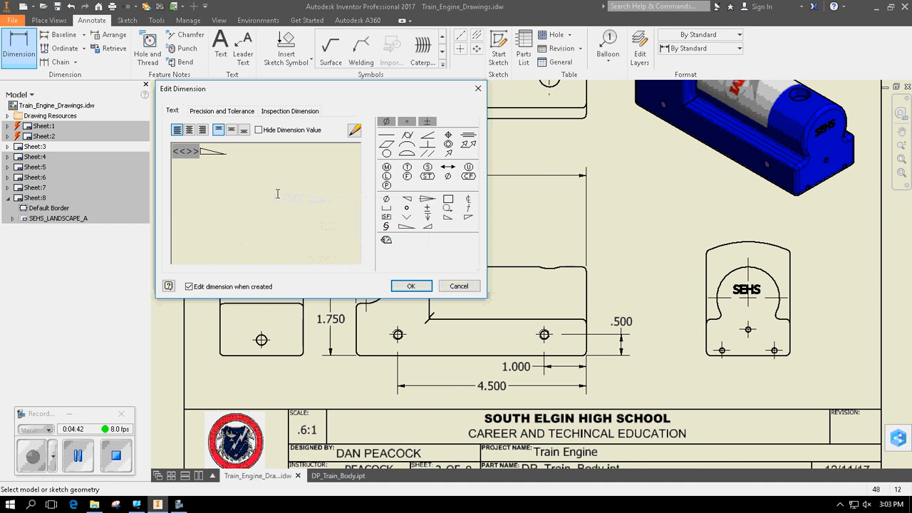
pyautogui.click(412, 286)
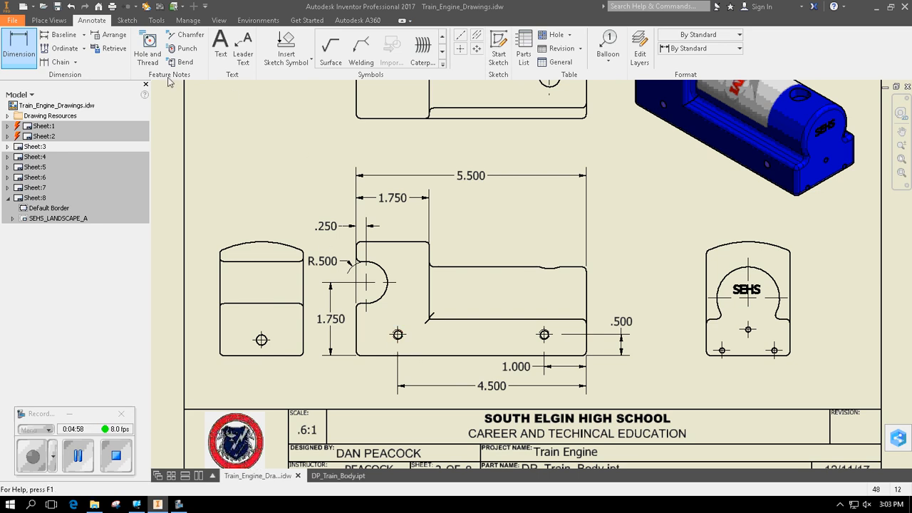
pyautogui.click(149, 44)
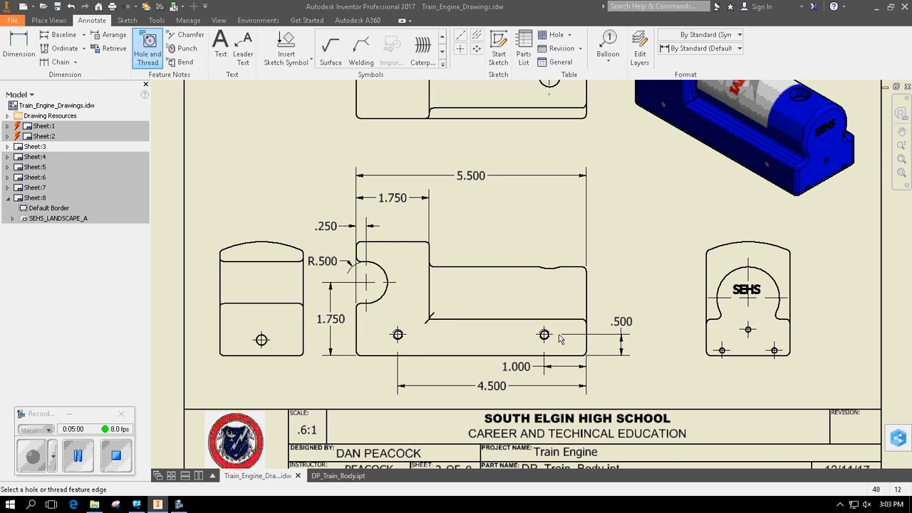
pyautogui.scroll(-5, 556, 340)
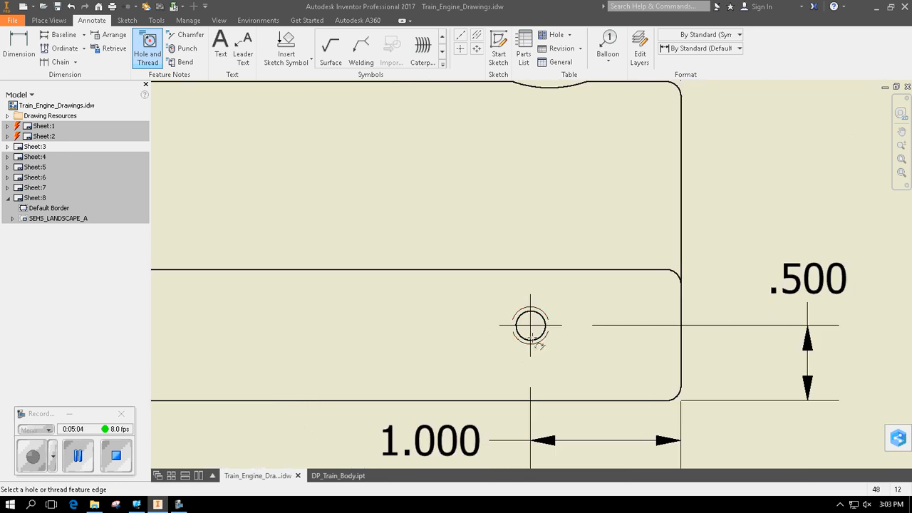
pyautogui.click(543, 336)
pyautogui.scroll(4, 599, 368)
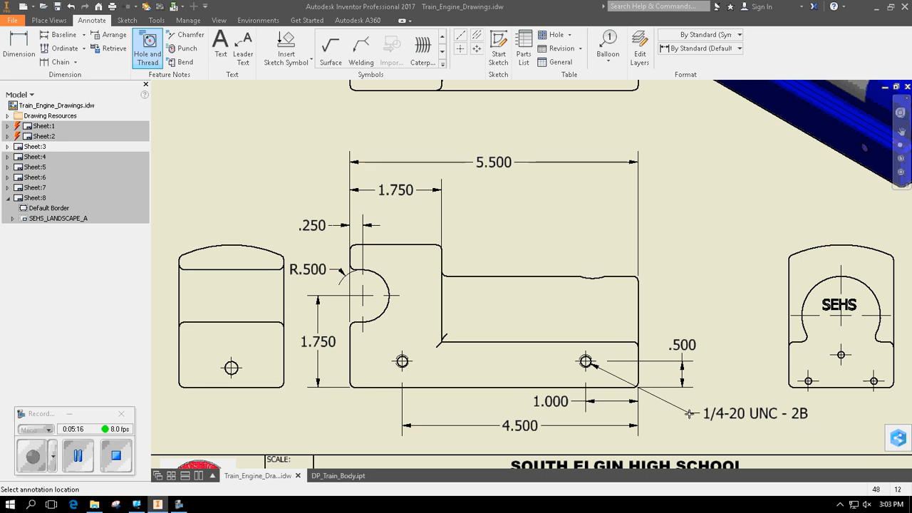
pyautogui.press('Escape')
# Add a 1/4-20 UNC - 2B hole and thread note to the side view's front hole, placing it below and outside the body
pyautogui.scroll(5, 603, 368)
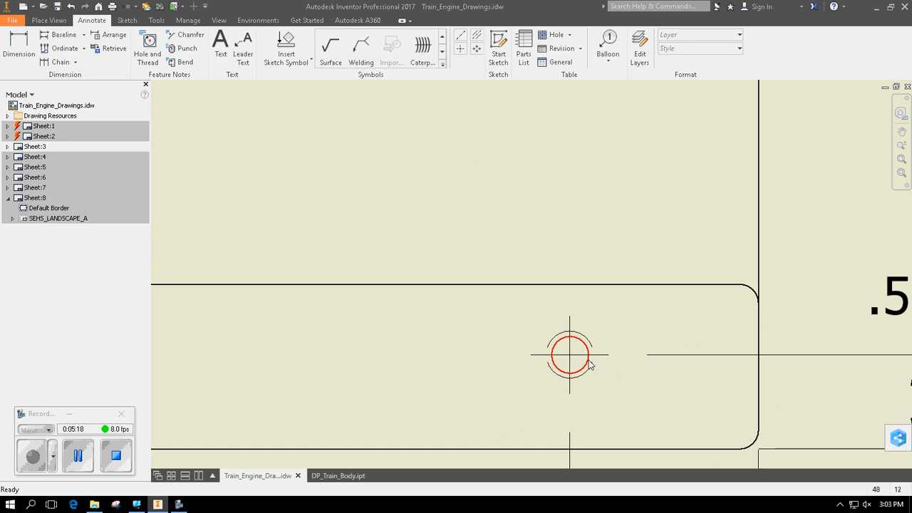
pyautogui.scroll(-4, 629, 398)
pyautogui.moveTo(435, 322); pyautogui.dragTo(436, 274, button='middle')
pyautogui.click(136, 42)
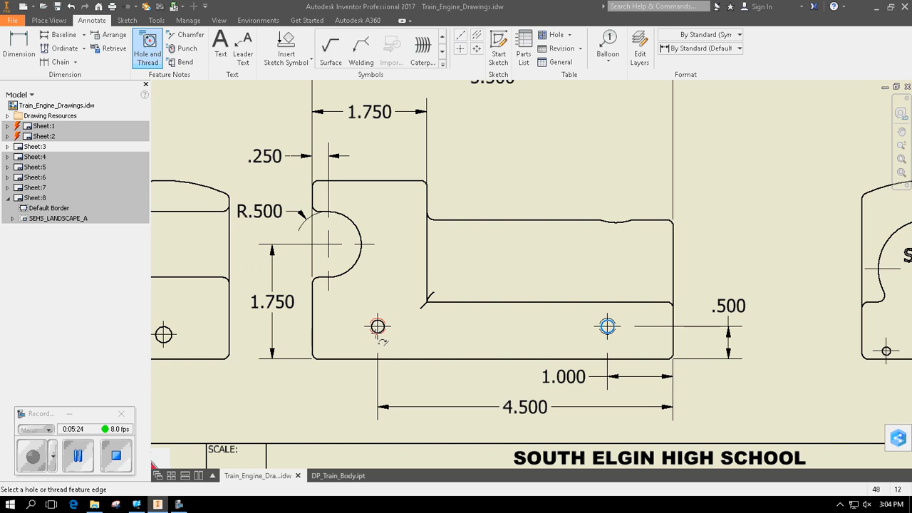
pyautogui.click(609, 329)
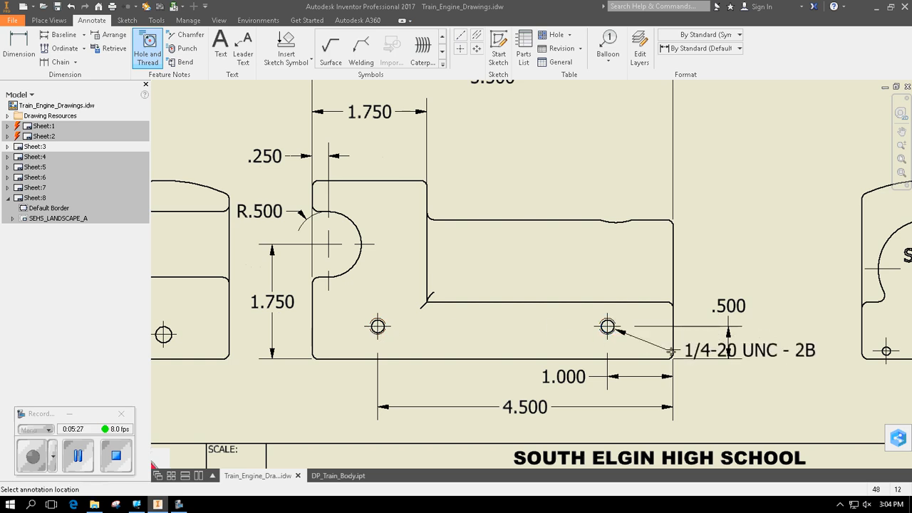
pyautogui.click(702, 397)
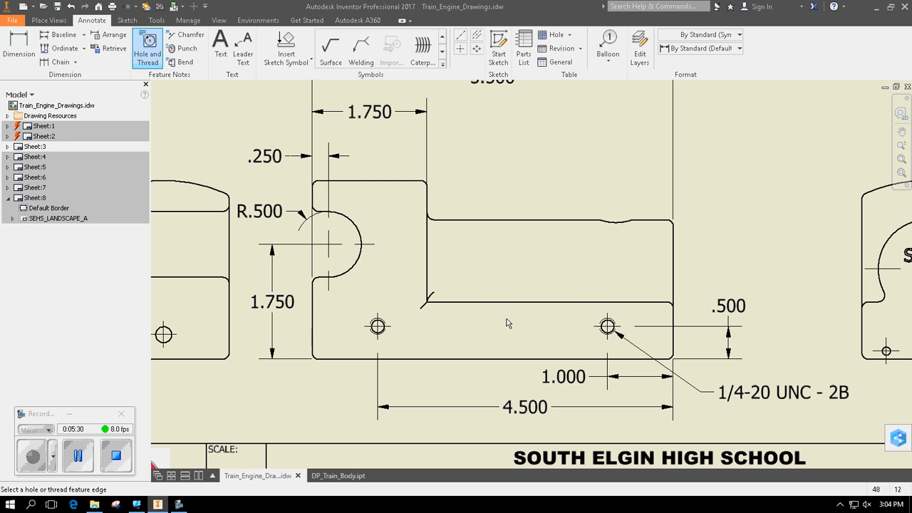
# Open Sheet:2 and Sheet:1 to refresh their pending updates, and return to Sheet:3
pyautogui.doubleClick(37, 126)
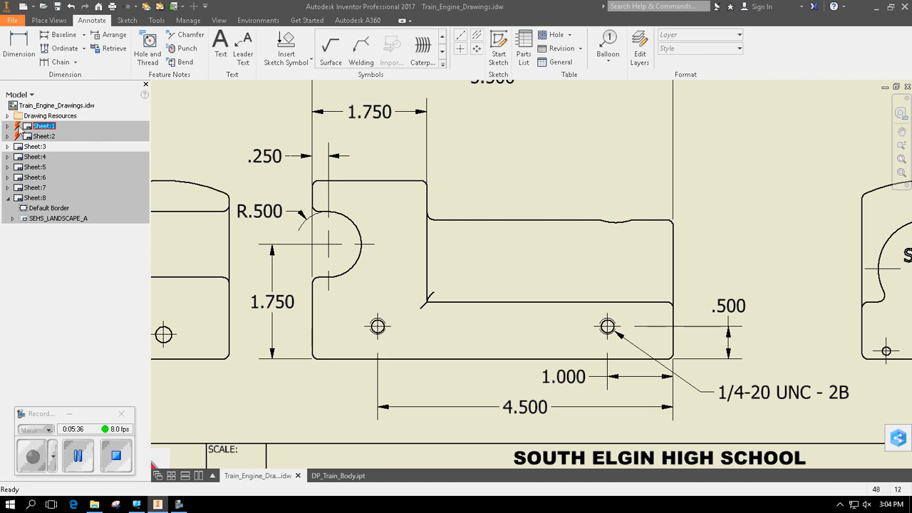
pyautogui.doubleClick(35, 136)
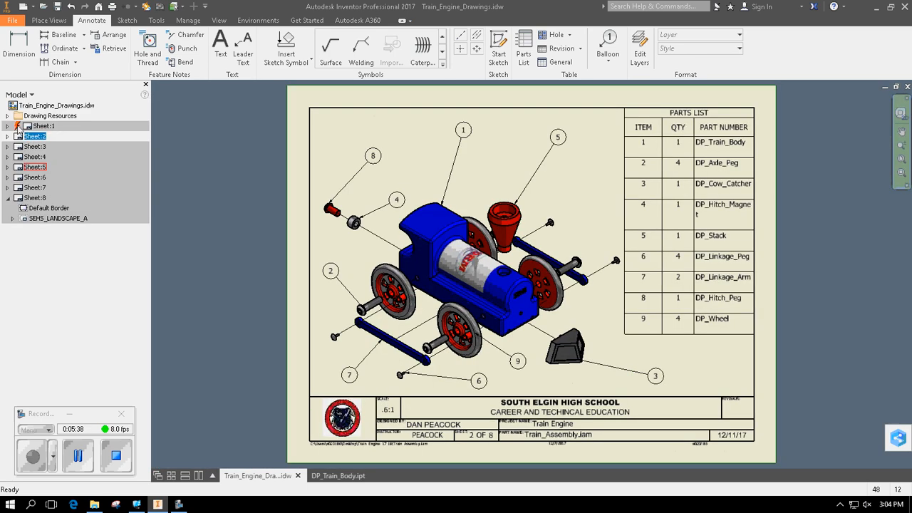
pyautogui.doubleClick(29, 127)
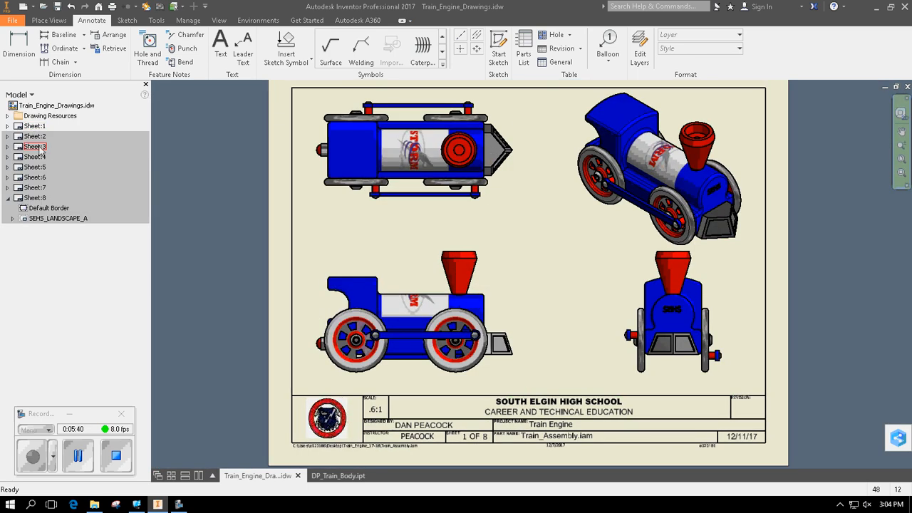
pyautogui.doubleClick(37, 148)
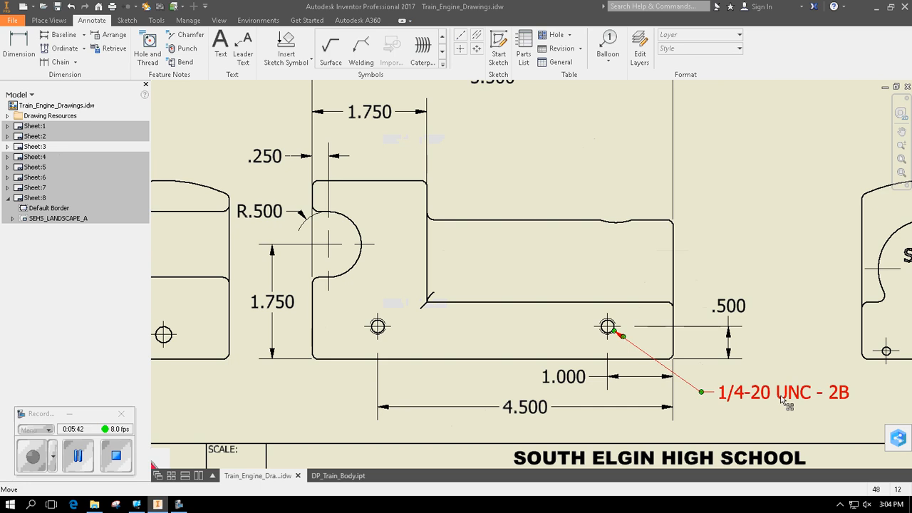
# Examine the thread and depth settings of Hole1 and Hole2 in DP_Train_Body.ipt with full-depth threading turned off, discarding the changes
pyautogui.click(338, 476)
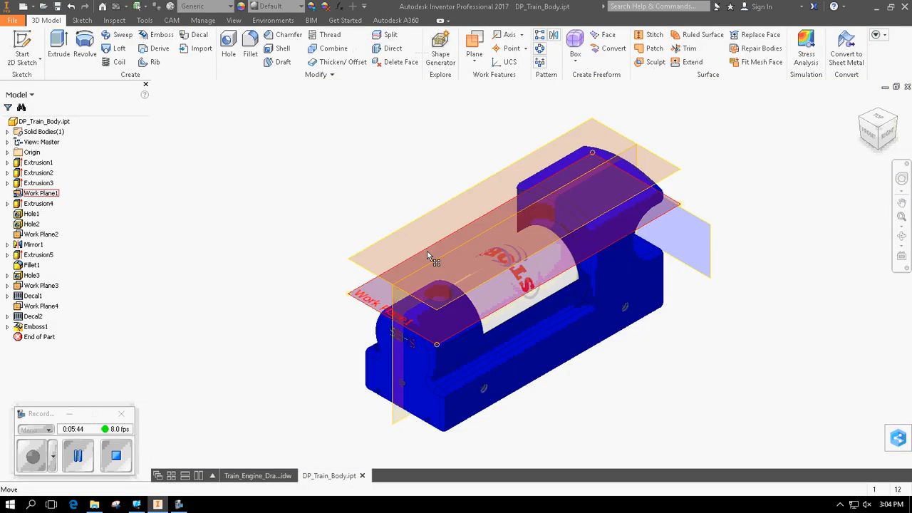
pyautogui.doubleClick(31, 213)
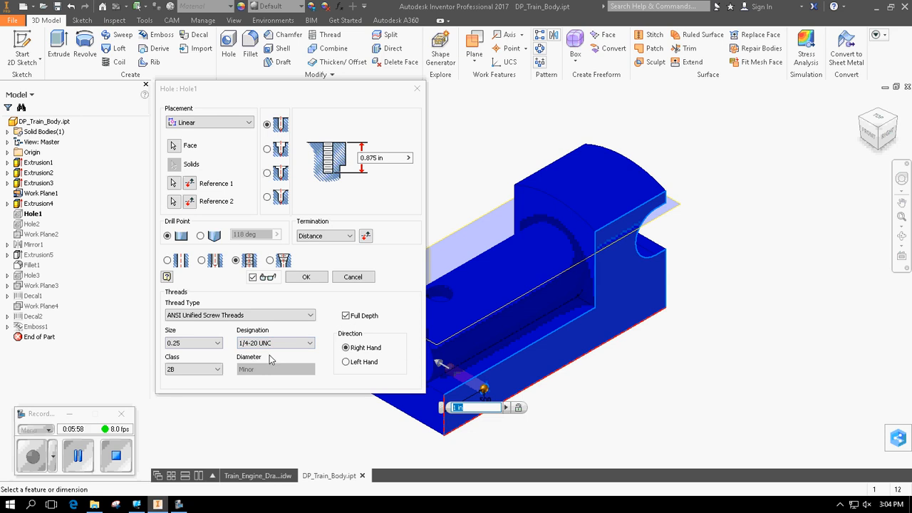
pyautogui.click(346, 316)
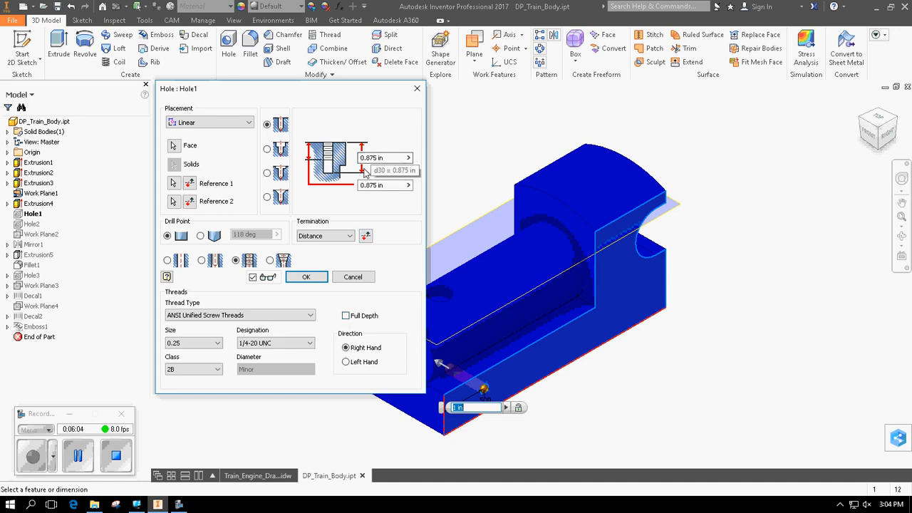
pyautogui.click(417, 91)
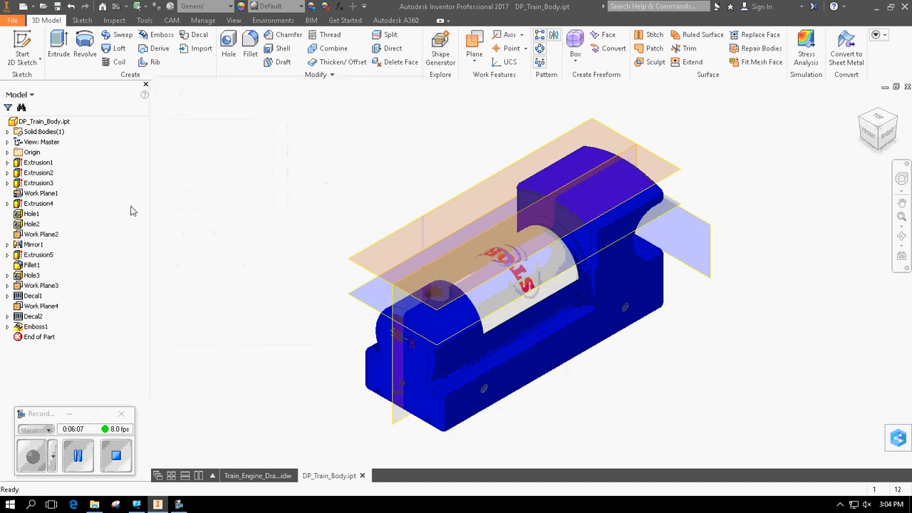
pyautogui.doubleClick(35, 224)
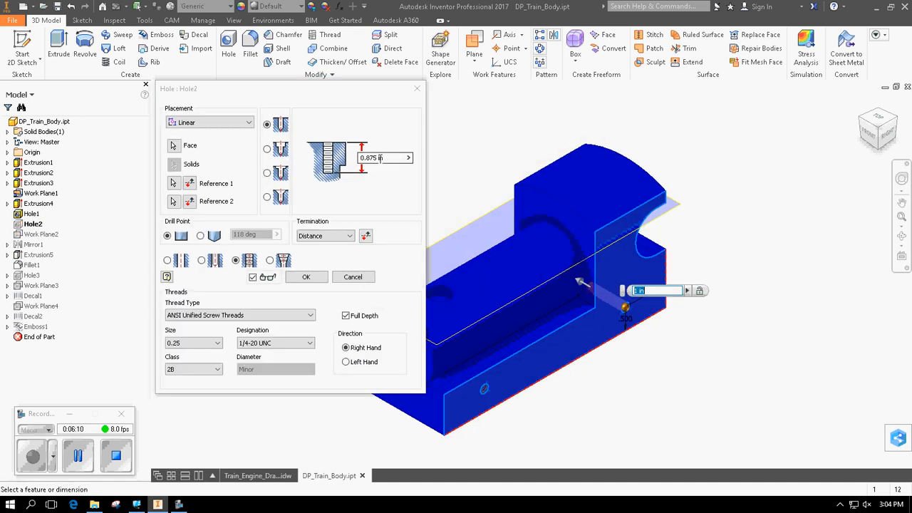
pyautogui.click(346, 316)
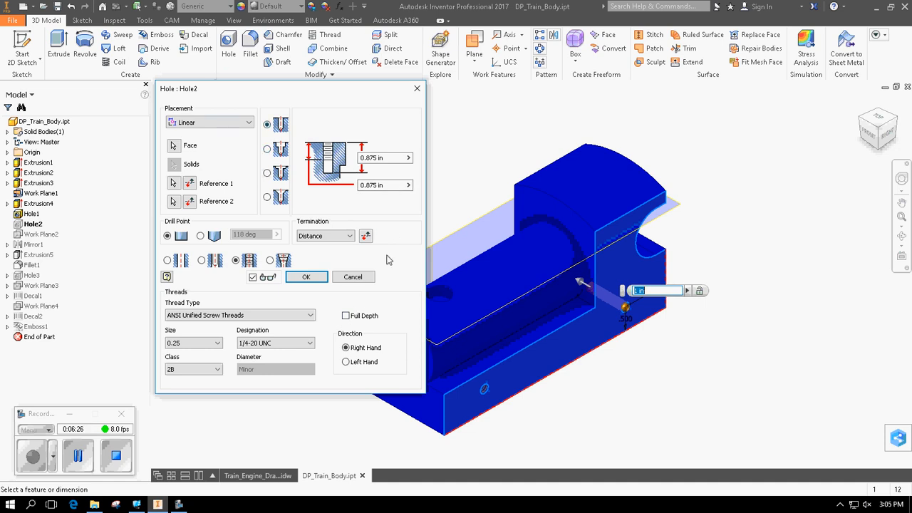
pyautogui.click(417, 88)
# Save the DP_Train_Body.ipt part file
pyautogui.click(14, 21)
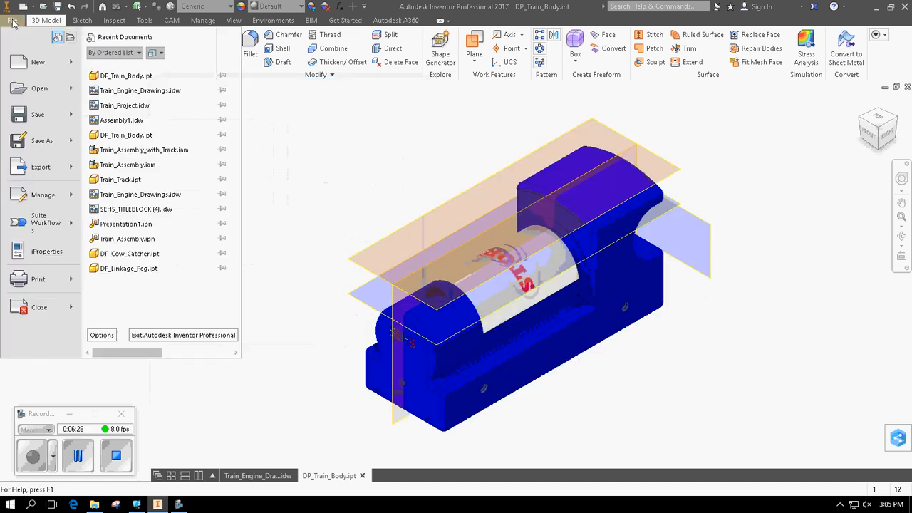
pyautogui.click(39, 114)
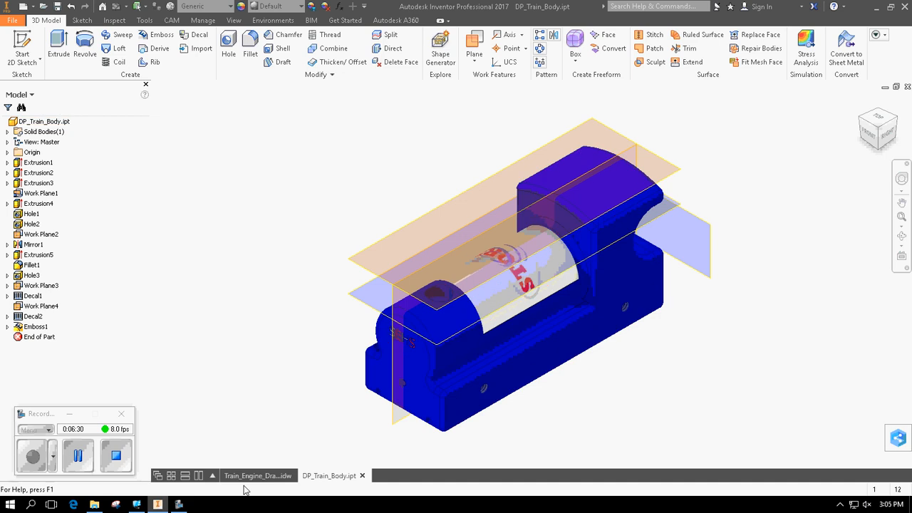
# Return to Train_Engine_Drawings.idw and delete the side view's 1/4-20 UNC - 2B hole note, leaving its note settings unedited
pyautogui.click(258, 475)
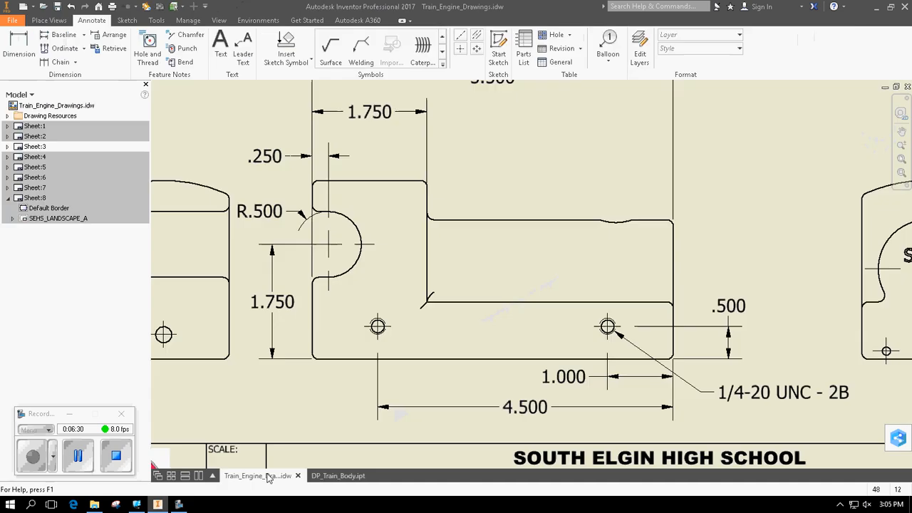
pyautogui.doubleClick(777, 399)
pyautogui.click(458, 89)
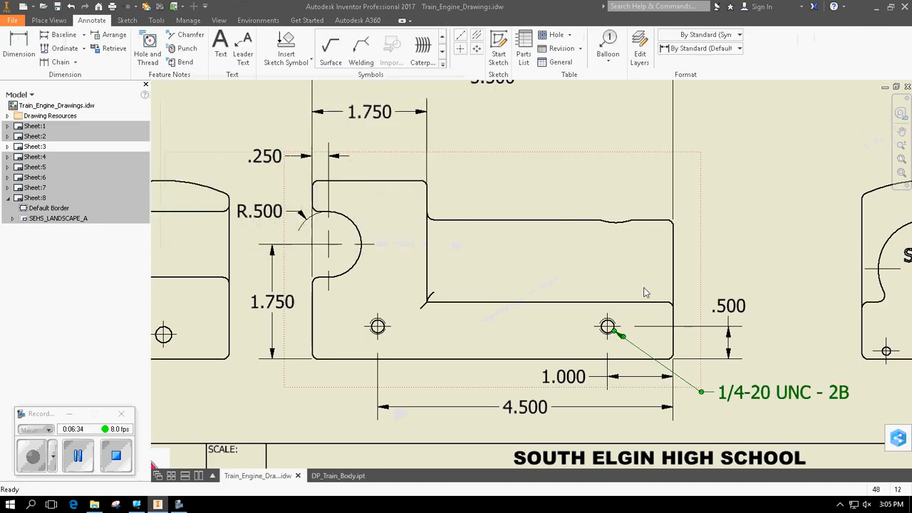
pyautogui.rightClick(768, 399)
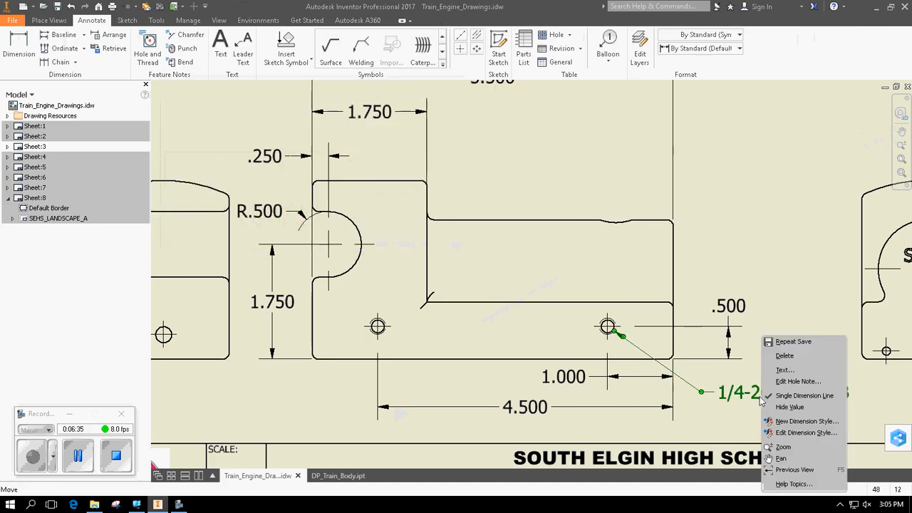
pyautogui.click(789, 358)
# Add a 1/4-20 UNC - 2B hole and thread note with .875 depth to the side view's front hole, placed below and outside the body
pyautogui.click(148, 54)
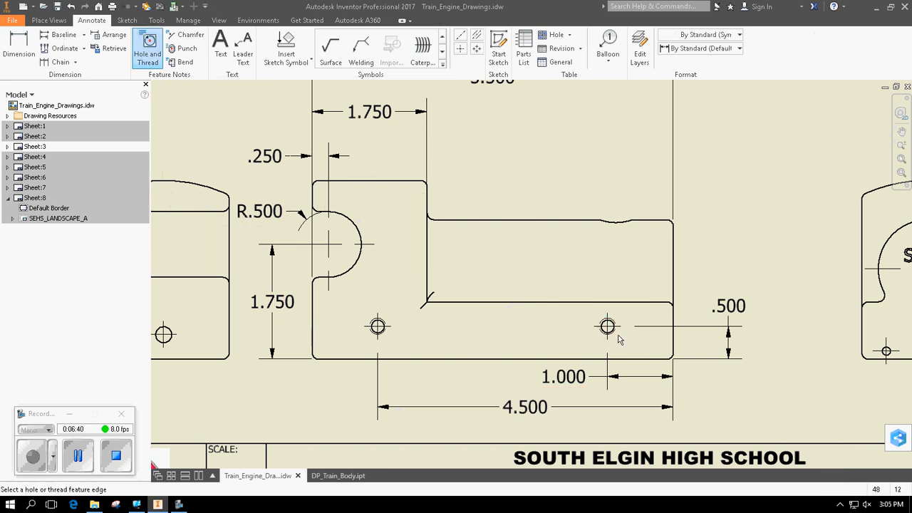
pyautogui.scroll(5, 609, 329)
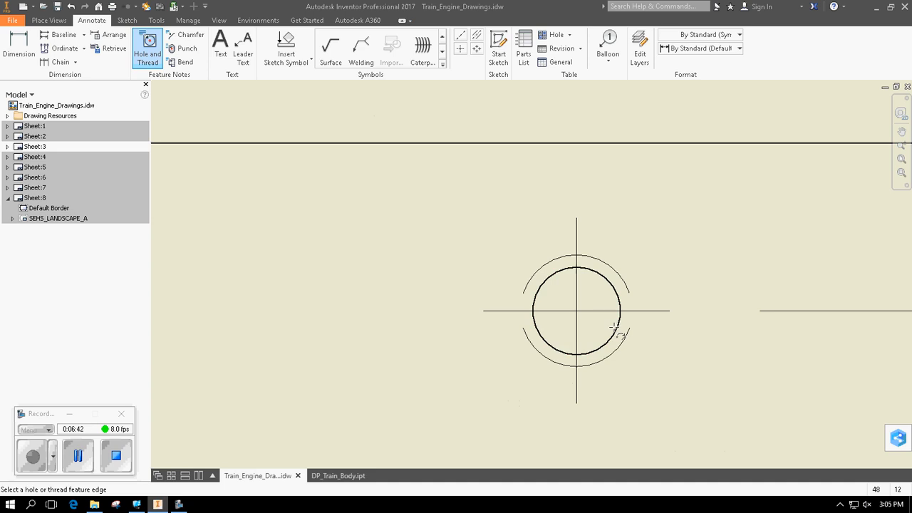
pyautogui.click(624, 340)
pyautogui.scroll(-5, 727, 399)
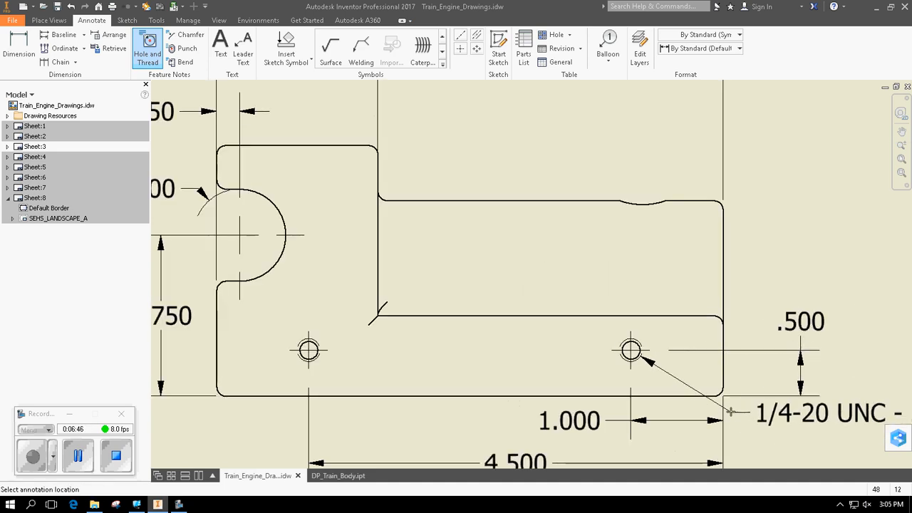
pyautogui.press('Escape')
pyautogui.press('Escape')
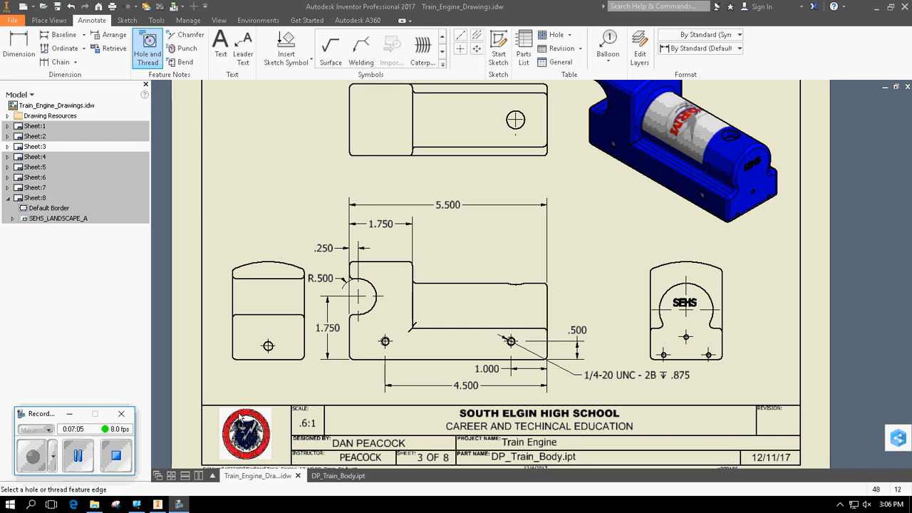
# Check the thread and depth settings of Hole1 and Hole2 in DP_Train_Body.ipt, accept both, and save the part
pyautogui.click(322, 478)
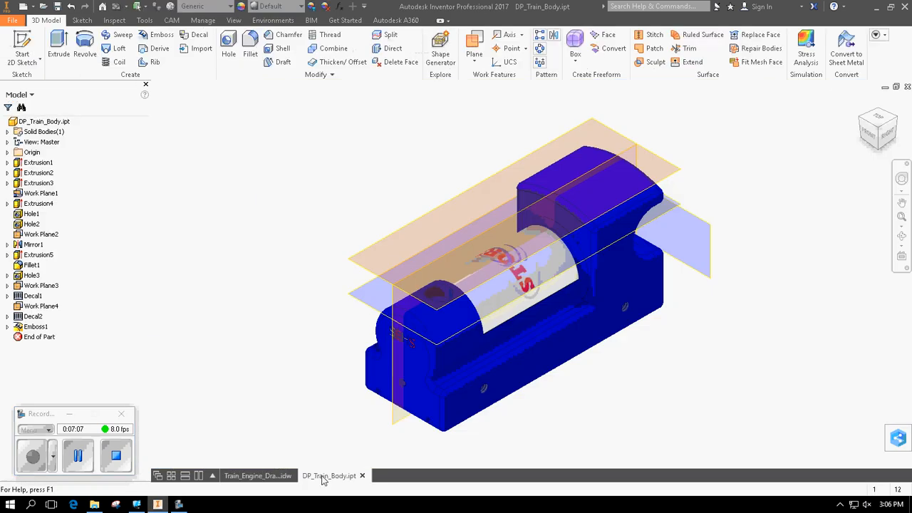
pyautogui.doubleClick(31, 214)
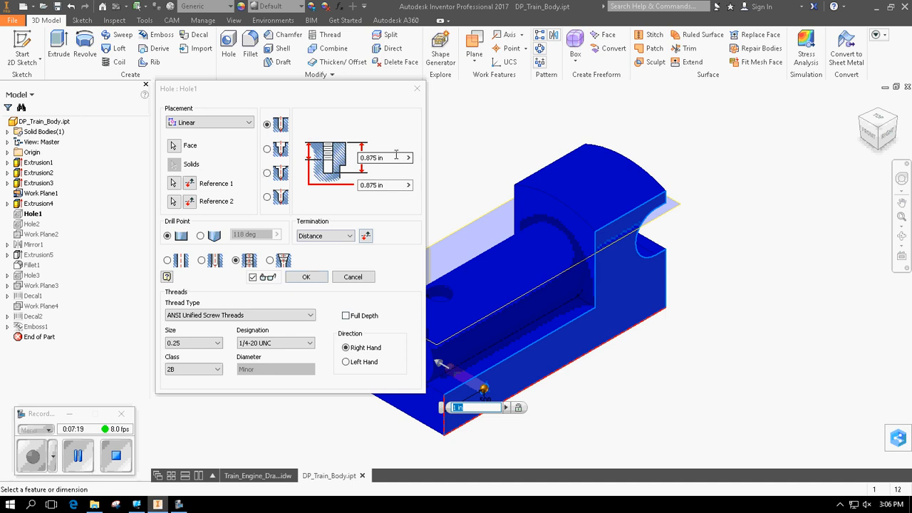
pyautogui.click(306, 276)
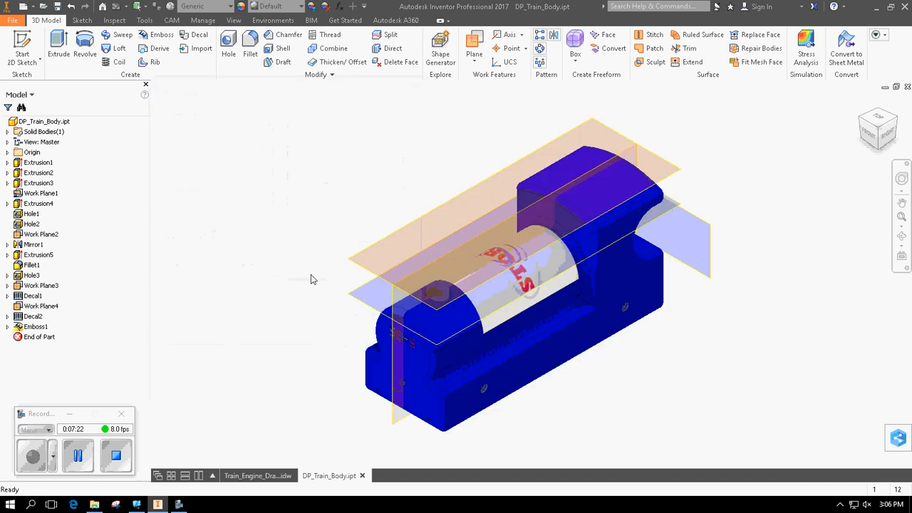
pyautogui.doubleClick(32, 224)
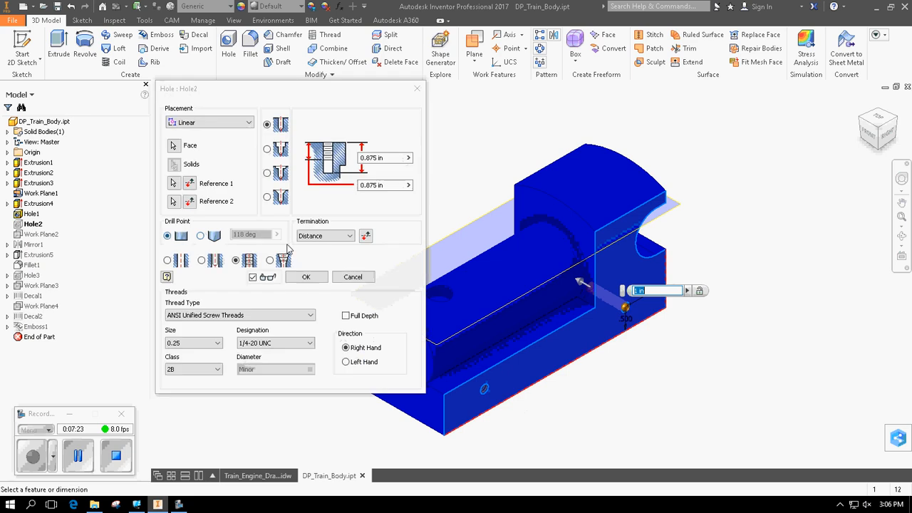
pyautogui.click(305, 277)
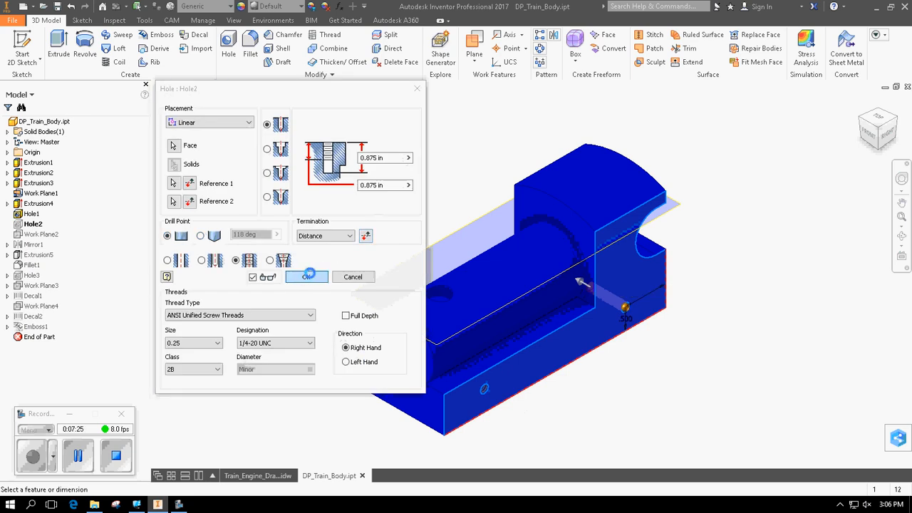
pyautogui.click(8, 22)
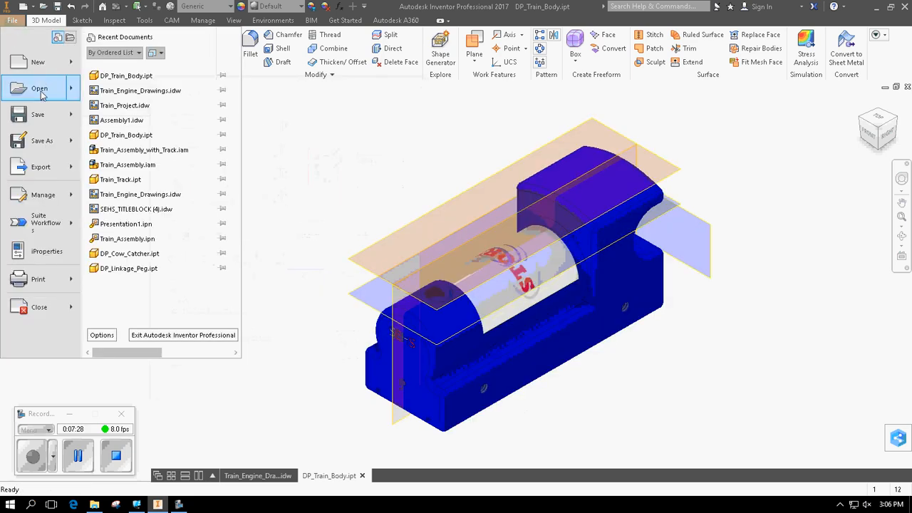
pyautogui.click(39, 109)
# Switch to Train_Engine_Drawings.idw, open Sheet:2 and Sheet:1 to refresh their pending updates, and go back to Sheet:3
pyautogui.click(257, 476)
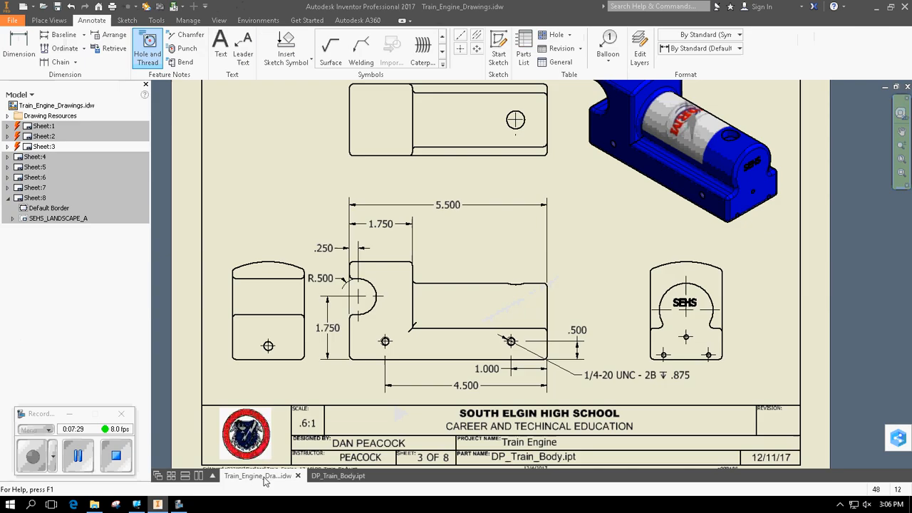
pyautogui.click(426, 277)
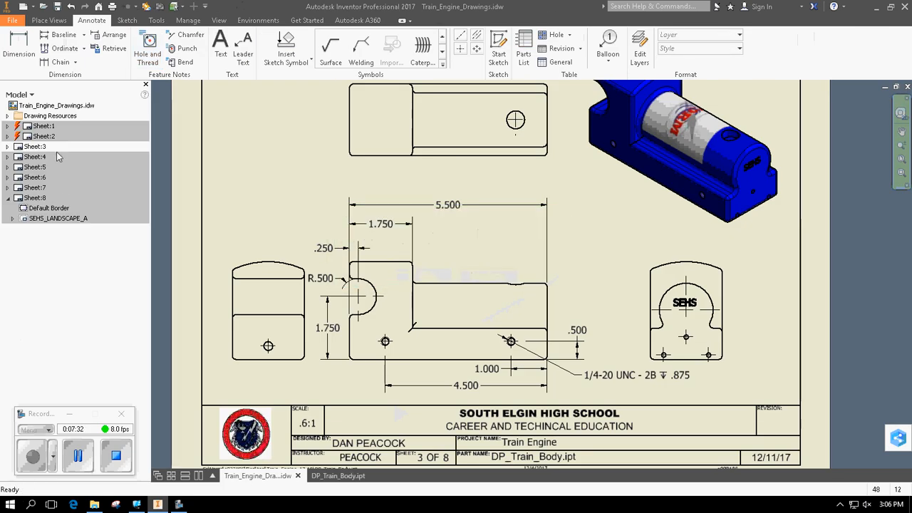
pyautogui.doubleClick(44, 136)
pyautogui.doubleClick(42, 126)
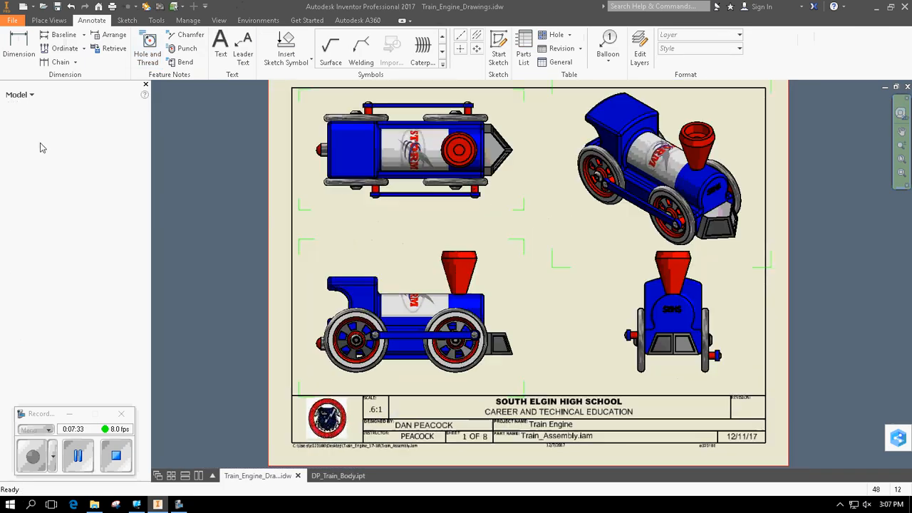
pyautogui.doubleClick(36, 147)
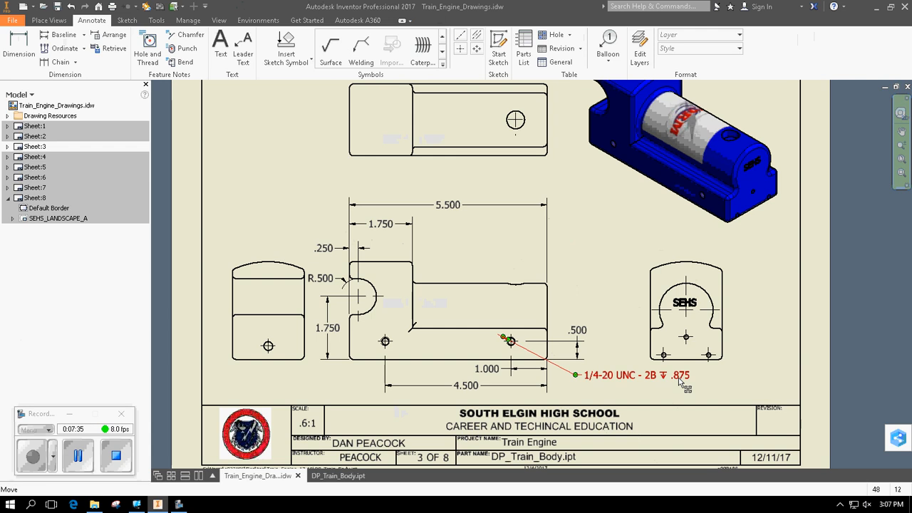
# Append "X 4" after the thread depth in the front hole's note
pyautogui.doubleClick(628, 380)
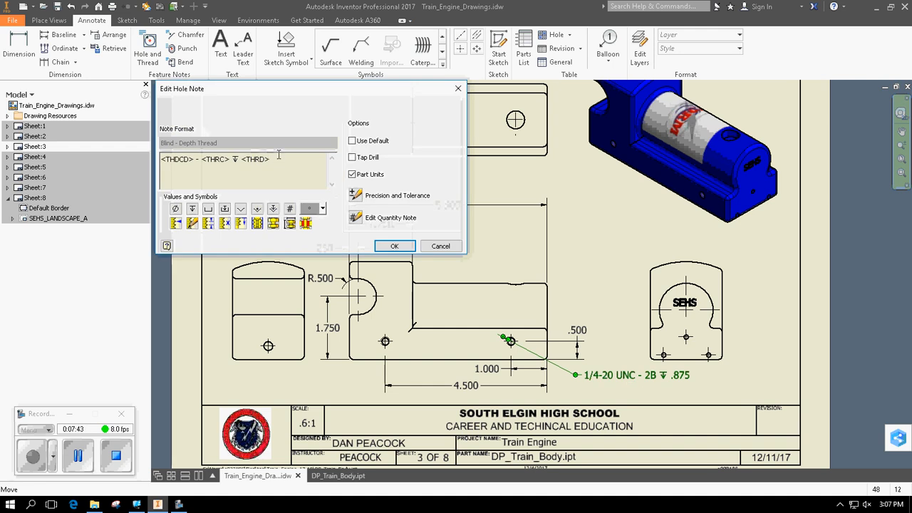
pyautogui.write('X 4')
pyautogui.click(394, 245)
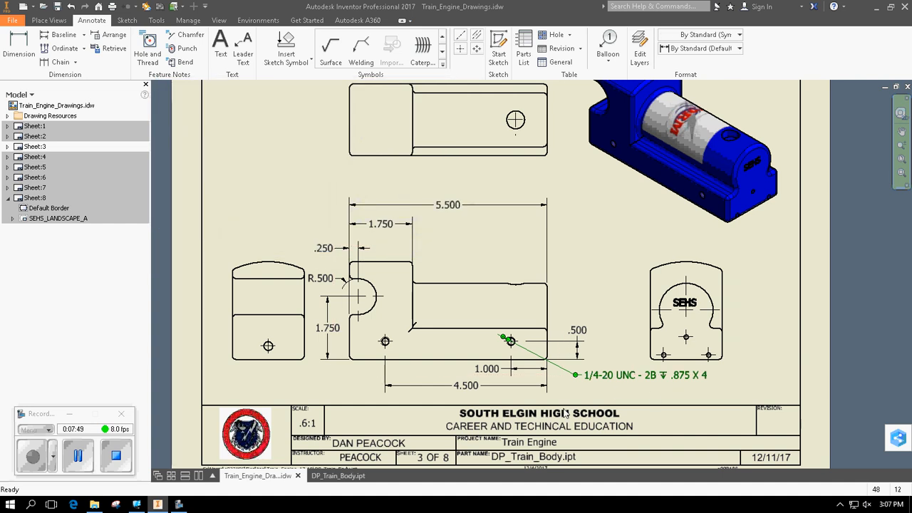
# Move the rear and front end views outward, farther from the side view, to make room for annotations
pyautogui.moveTo(660, 385)
pyautogui.mouseDown(button='middle')
pyautogui.moveTo(698, 344)
pyautogui.moveTo(733, 348)
pyautogui.mouseUp(button='middle')
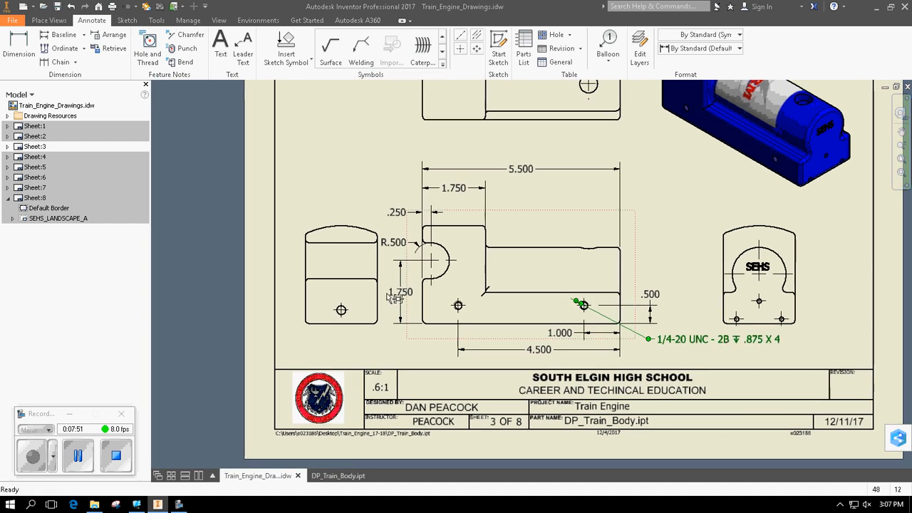
pyautogui.moveTo(304, 338); pyautogui.dragTo(300, 339)
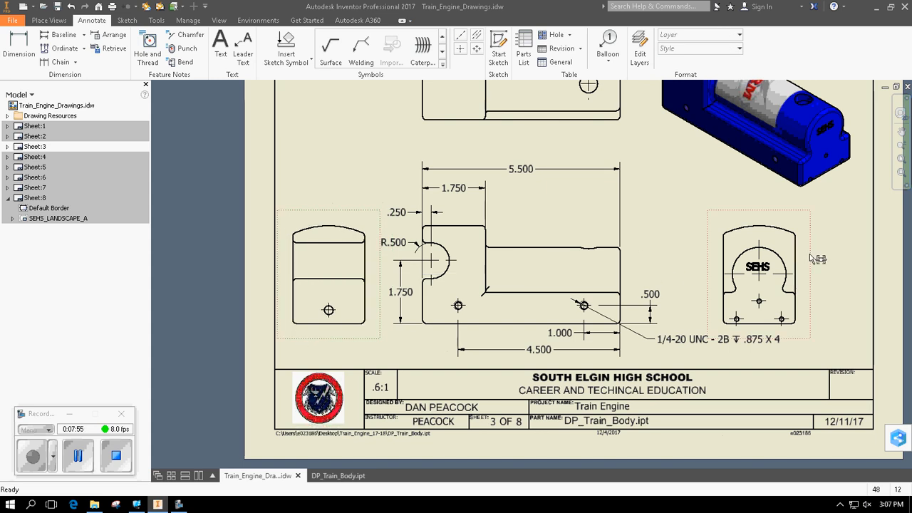
pyautogui.moveTo(818, 263); pyautogui.dragTo(849, 263)
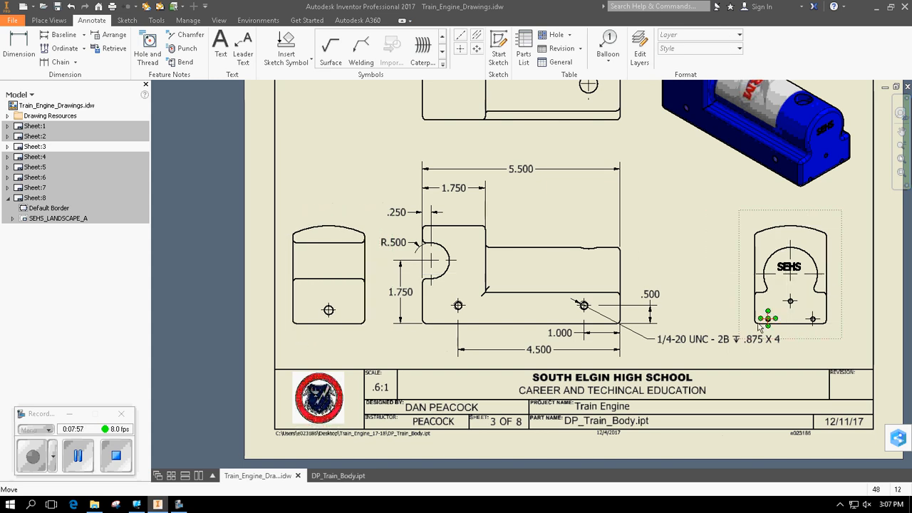
# Delete the "X 4" hole note from the side view's front hole
pyautogui.click(684, 346)
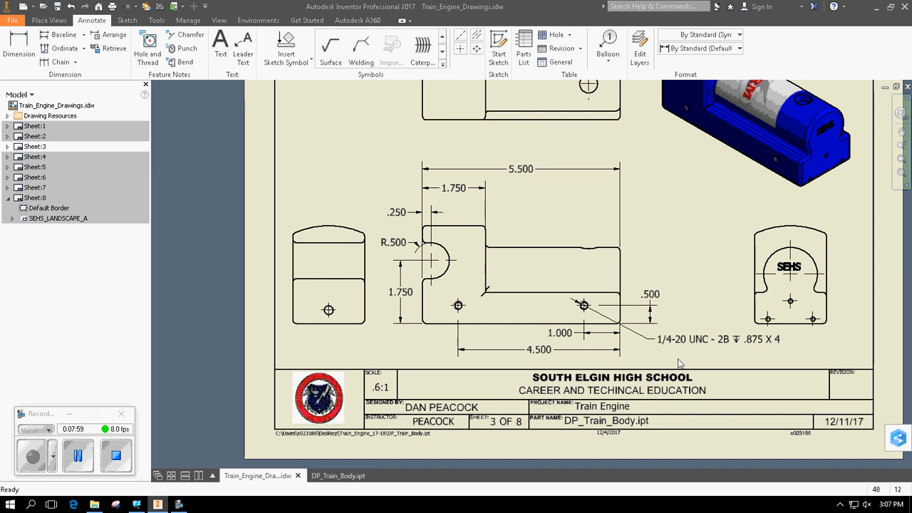
pyautogui.click(637, 333)
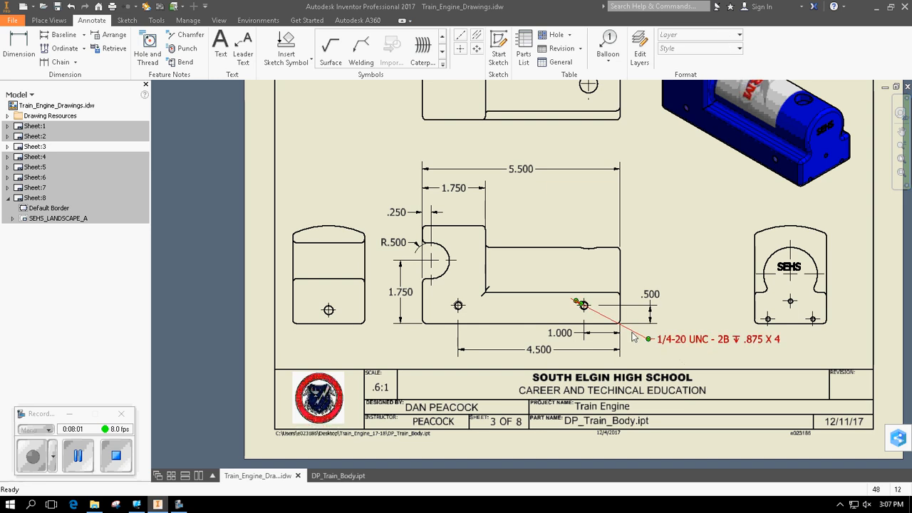
pyautogui.rightClick(695, 339)
pyautogui.click(727, 359)
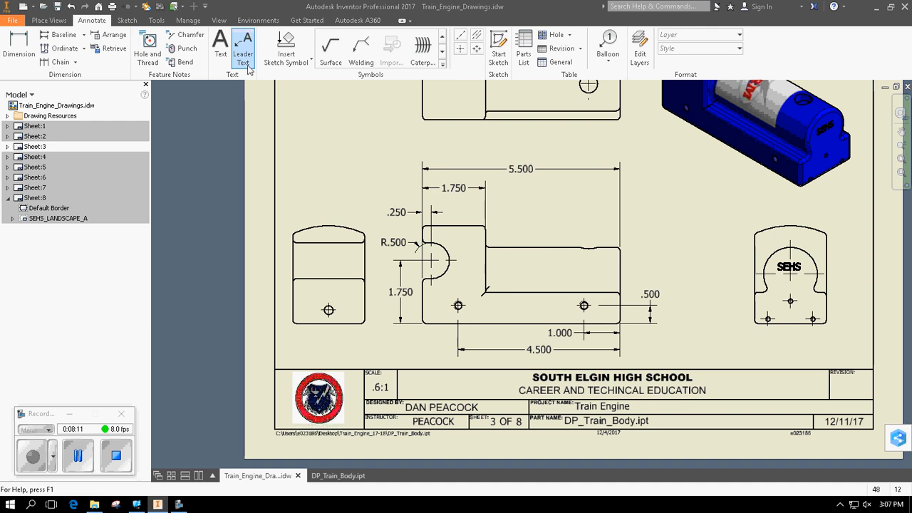
# Add a 1/4-20 UNC - 2B hole and thread note with .875 depth to the side view's rear hole, placed beneath the 4.500 dimension
pyautogui.click(146, 57)
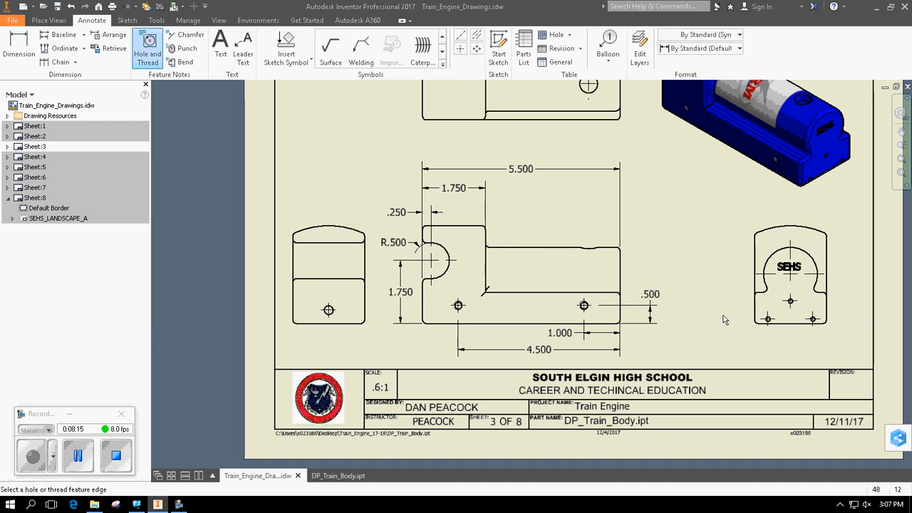
pyautogui.scroll(4, 463, 307)
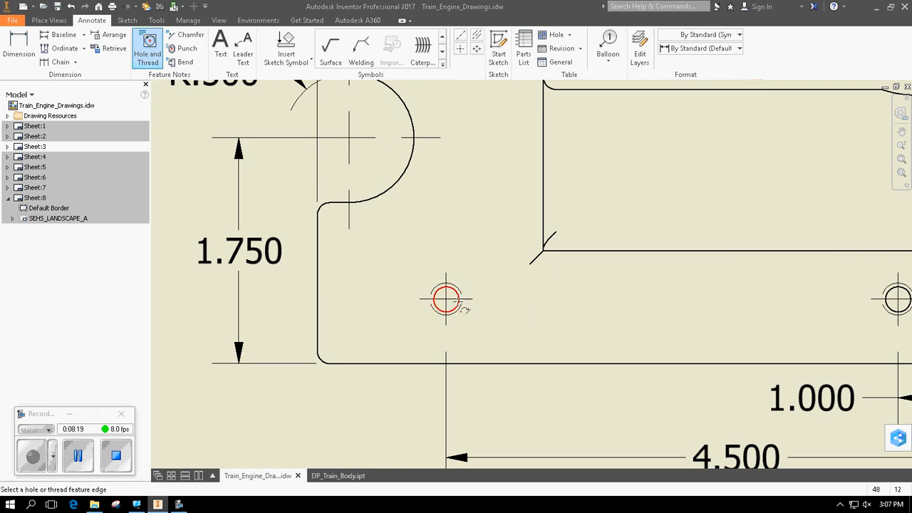
pyautogui.click(444, 305)
pyautogui.scroll(-4, 501, 381)
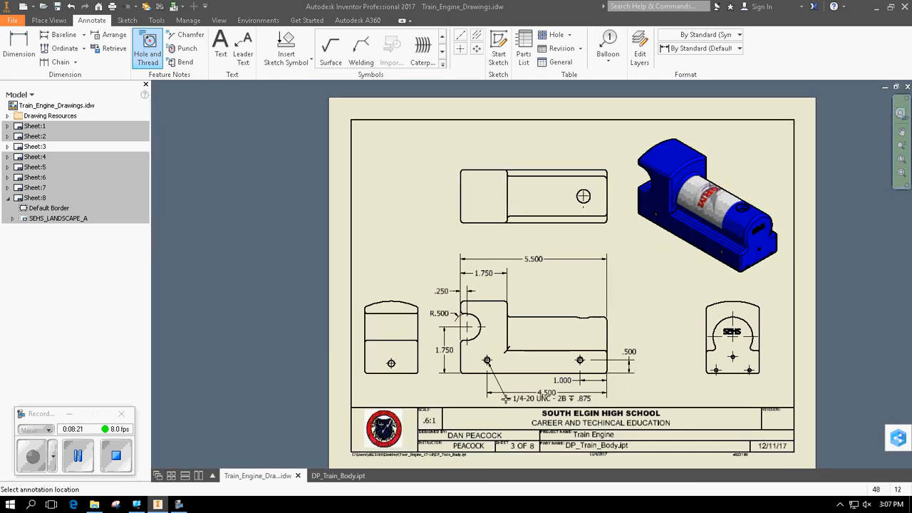
pyautogui.click(503, 401)
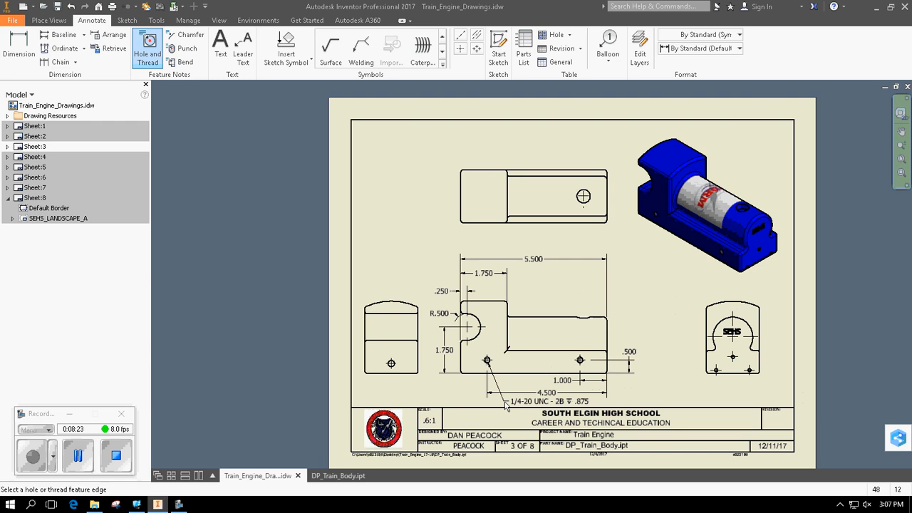
# Append "X 4" to the rear hole's note, with spaces before and after the X
pyautogui.doubleClick(541, 402)
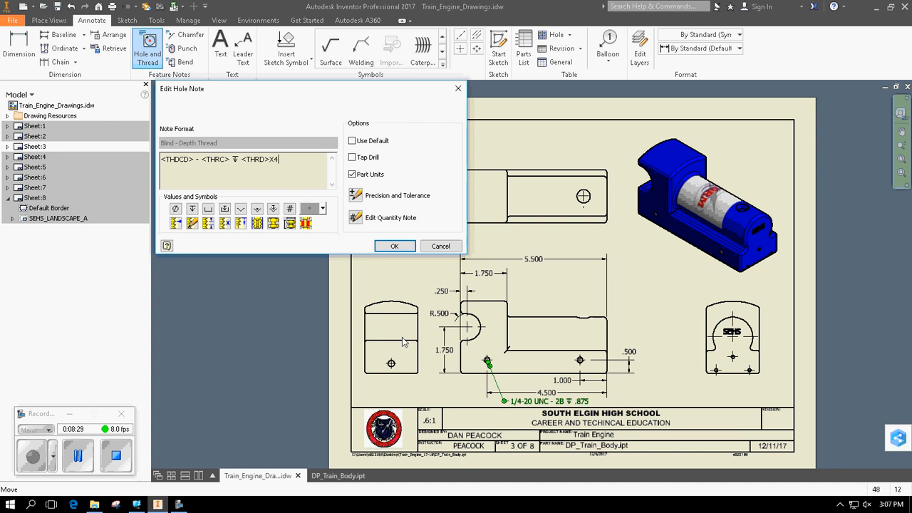
pyautogui.click(394, 246)
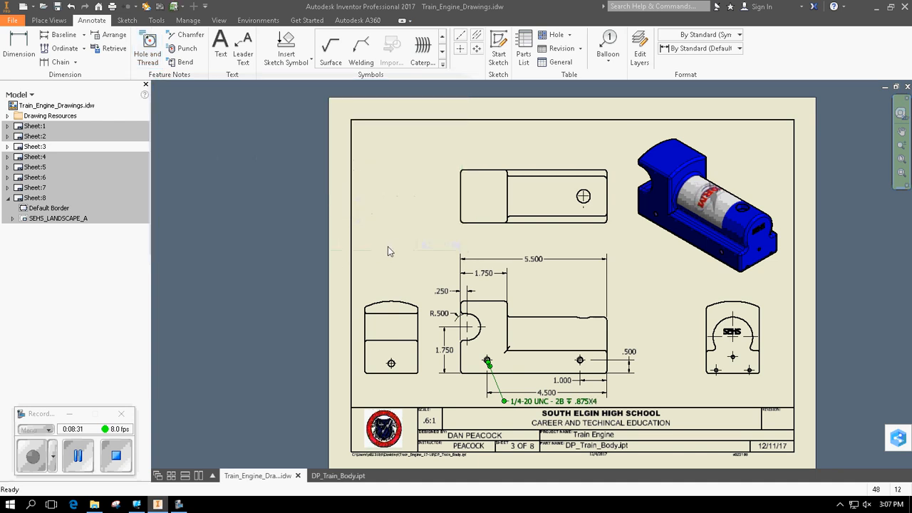
pyautogui.doubleClick(593, 403)
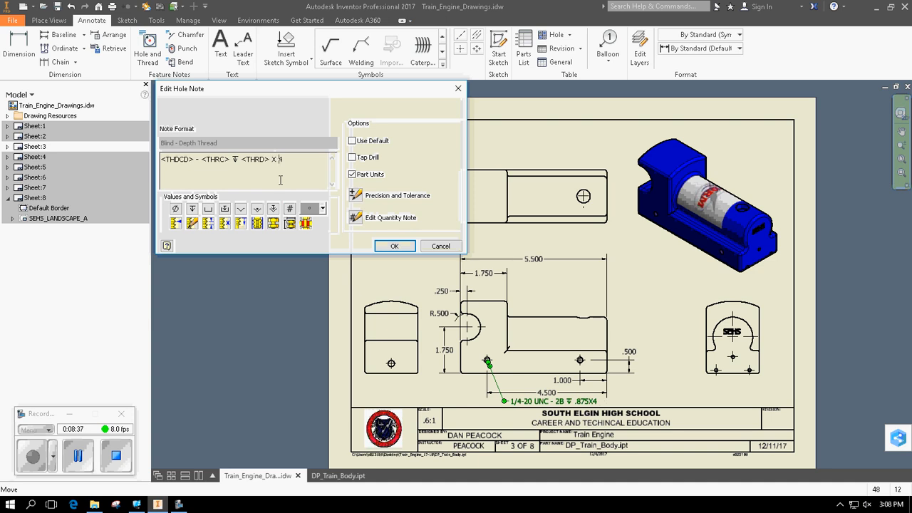
pyautogui.click(393, 246)
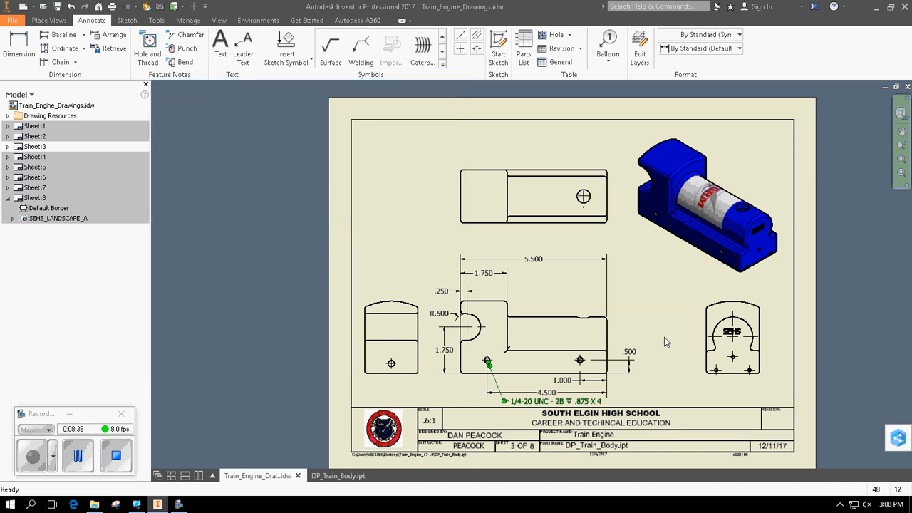
# Dimension the overall width of the front end view between its two vertical edges, placed above the view
pyautogui.press('F2')
pyautogui.moveTo(663, 262); pyautogui.dragTo(534, 254)
pyautogui.press('Escape')
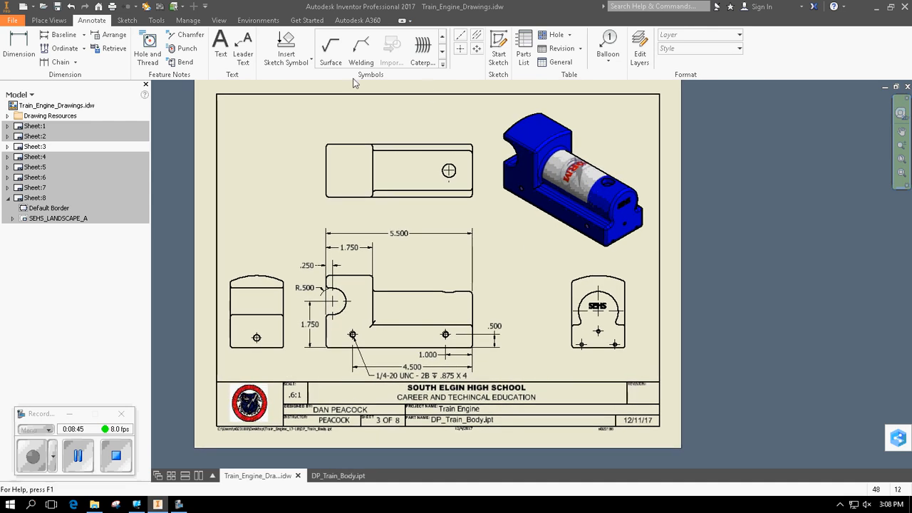
pyautogui.click(28, 55)
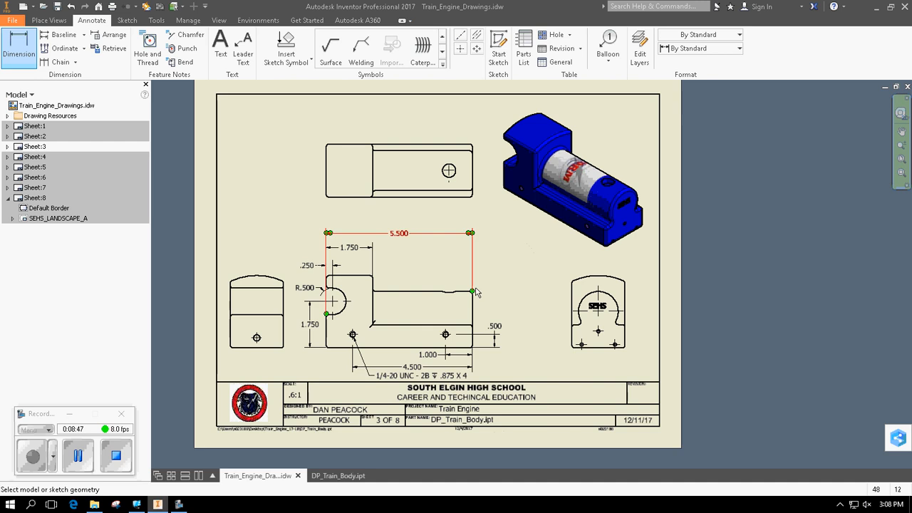
pyautogui.click(572, 302)
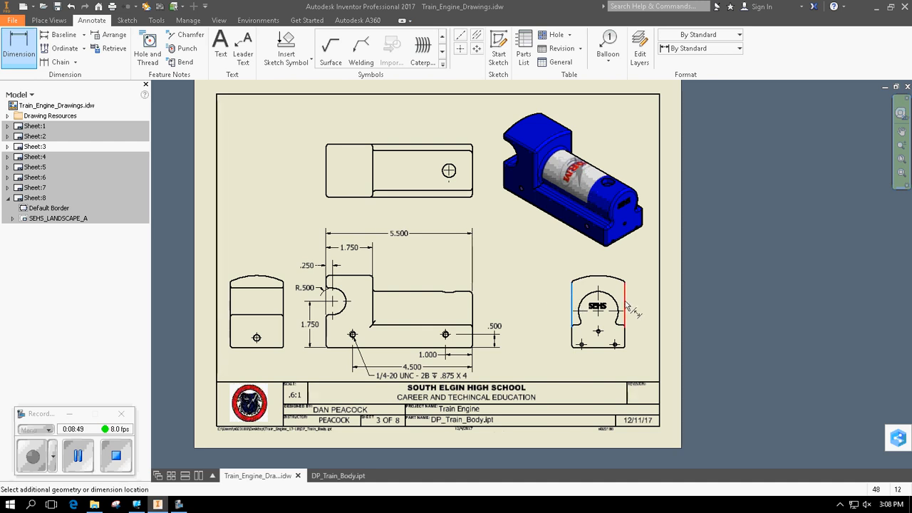
pyautogui.click(625, 301)
pyautogui.click(610, 260)
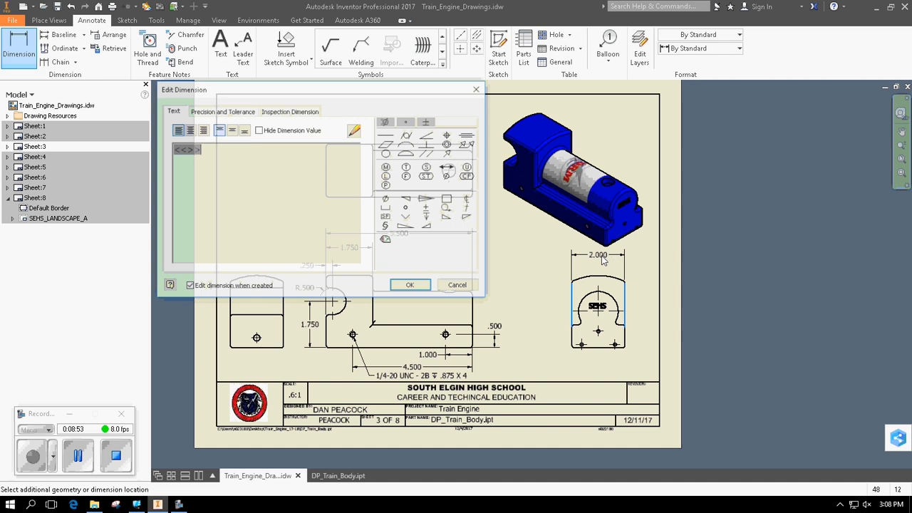
pyautogui.click(418, 292)
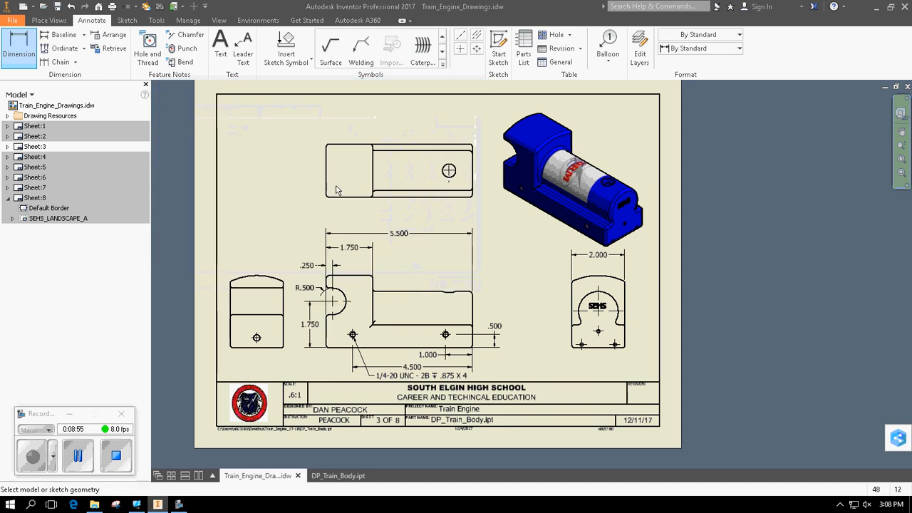
# Dimension the radius of the large arc around the SEHS lettering and its center's height above the front end view's bottom edge
pyautogui.click(614, 295)
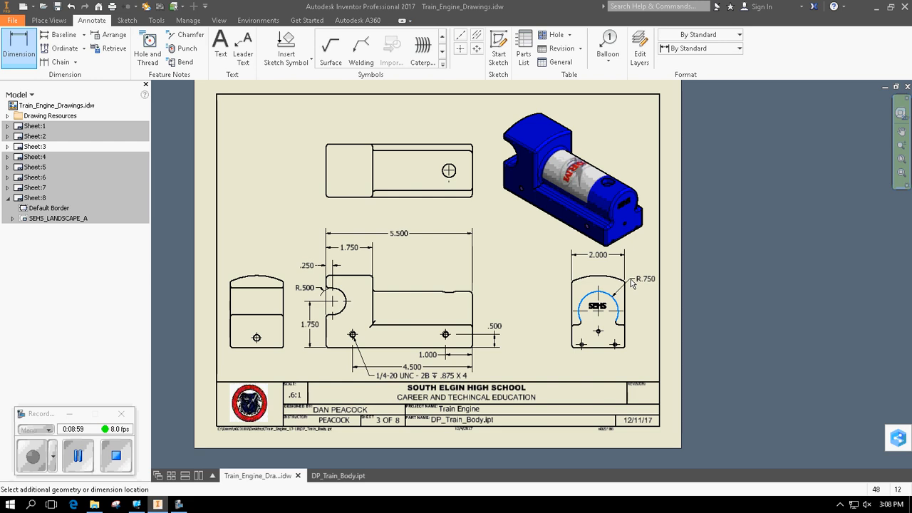
pyautogui.click(632, 283)
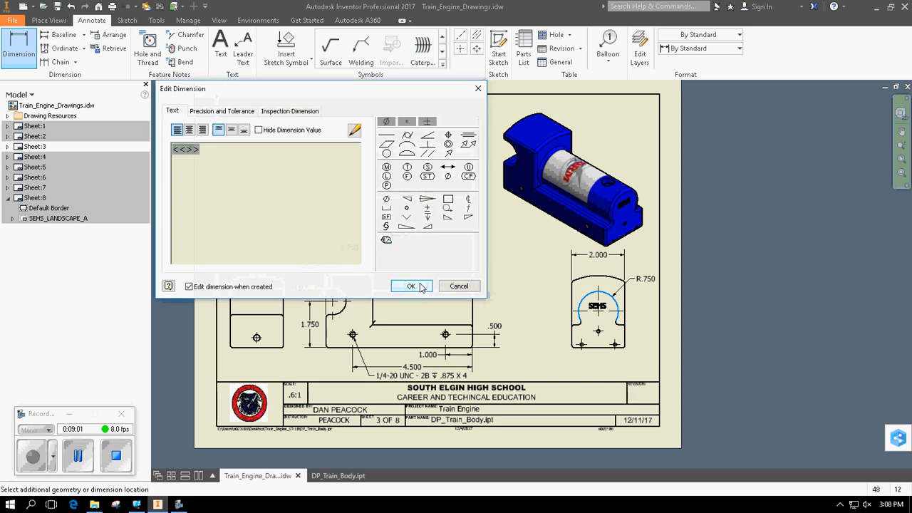
pyautogui.click(412, 286)
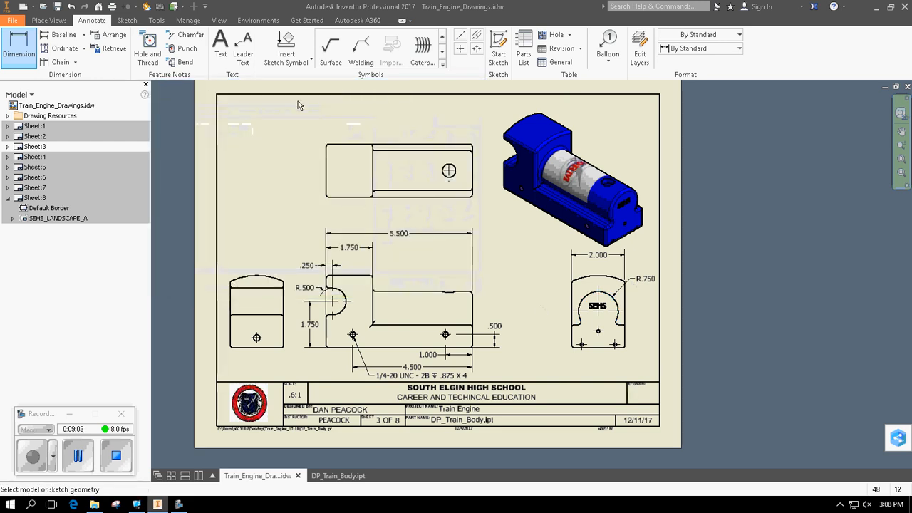
pyautogui.scroll(3, 605, 285)
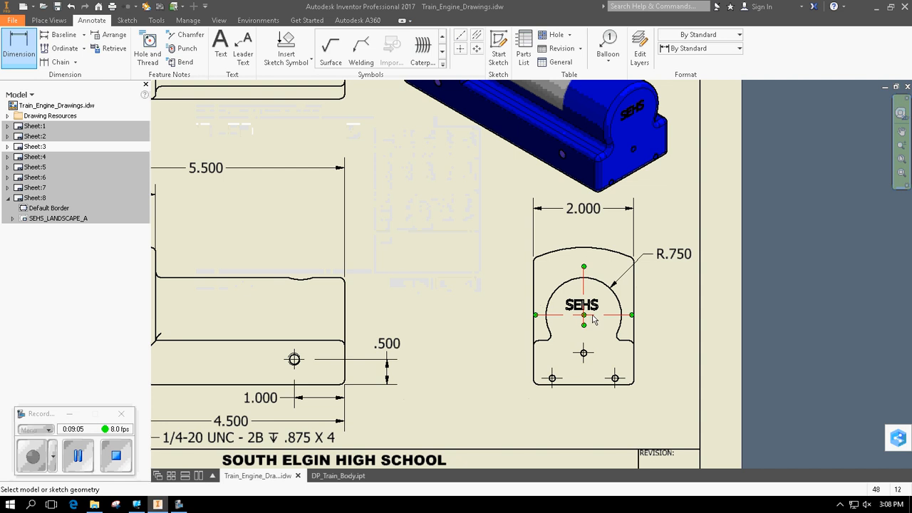
pyautogui.click(590, 318)
pyautogui.click(591, 384)
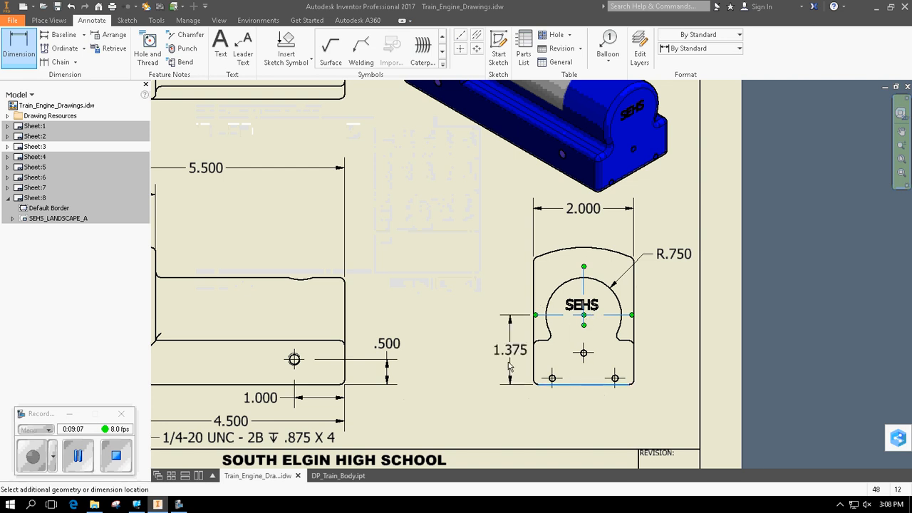
pyautogui.click(459, 367)
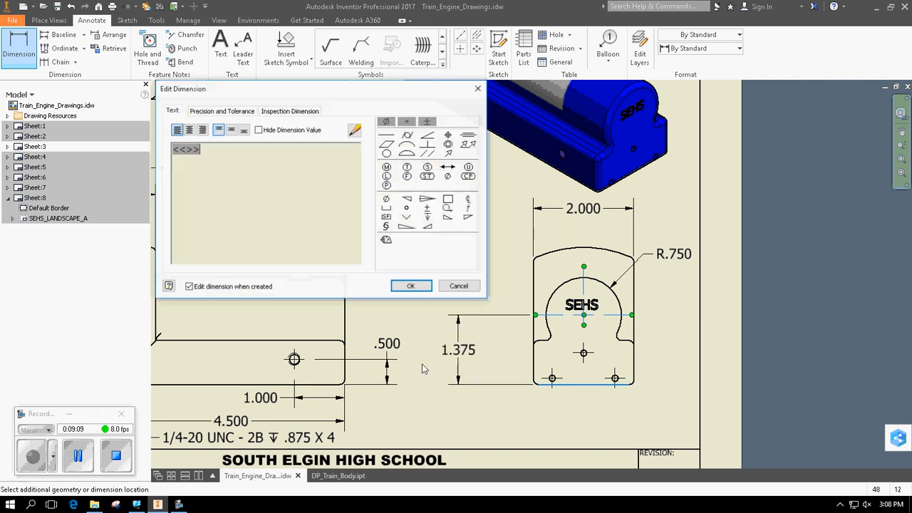
pyautogui.click(413, 285)
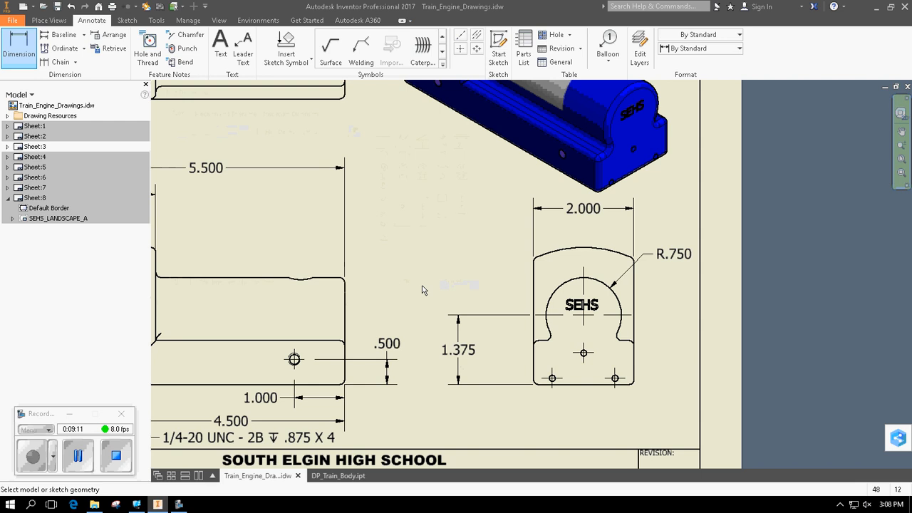
# Dimension the height of the front end view's left shoulder above the bottom edge, placed inside the arc center's height dimension
pyautogui.click(541, 342)
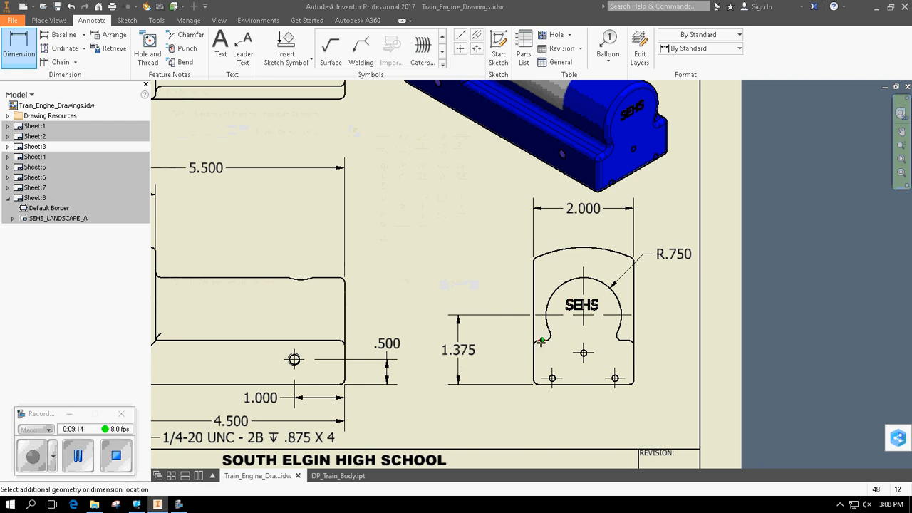
pyautogui.click(546, 385)
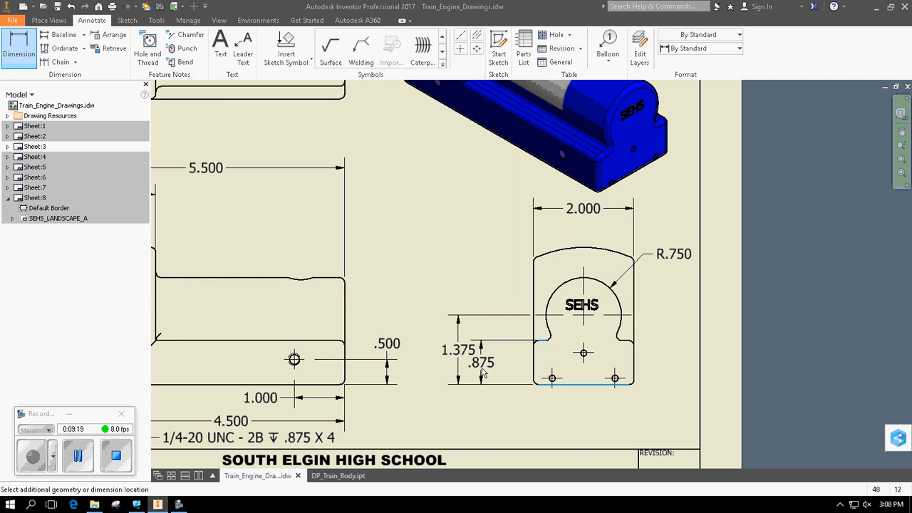
pyautogui.click(483, 372)
pyautogui.click(408, 284)
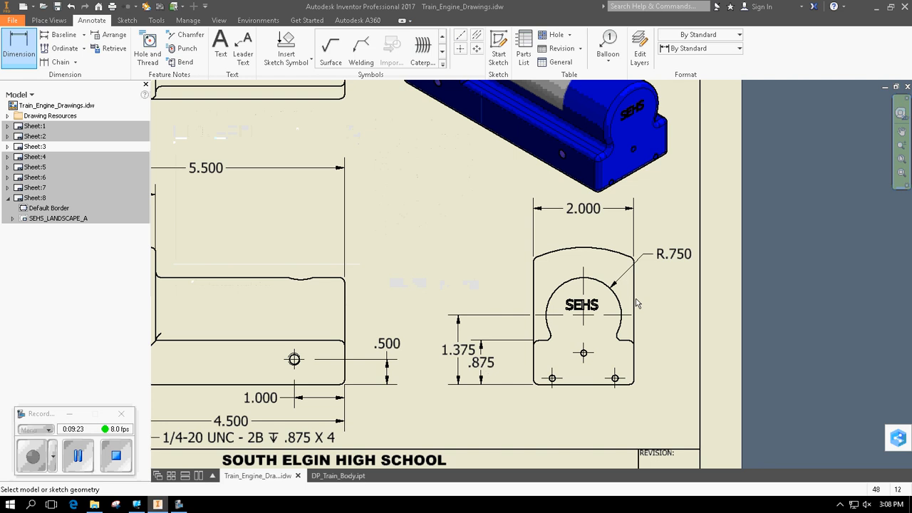
# Try a height dimension for the front end view's center hole beside the shoulder height dimension, and delete it
pyautogui.click(591, 354)
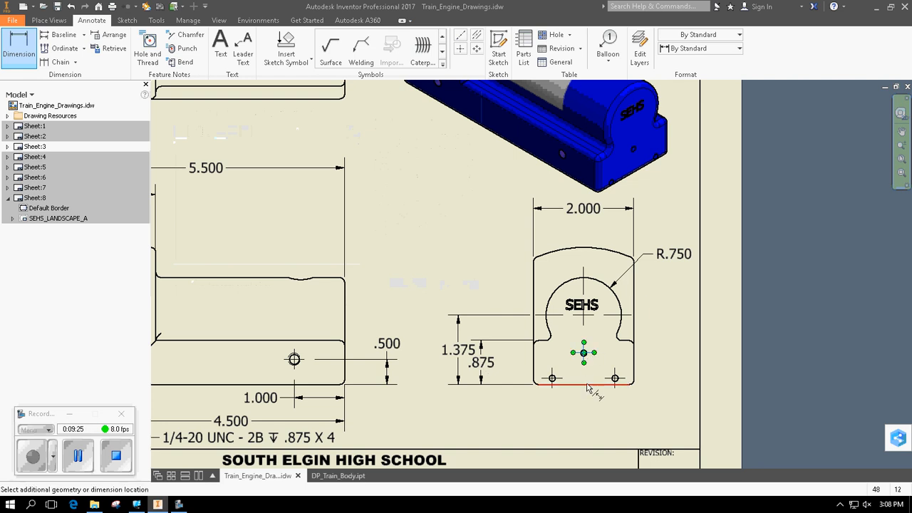
pyautogui.click(587, 385)
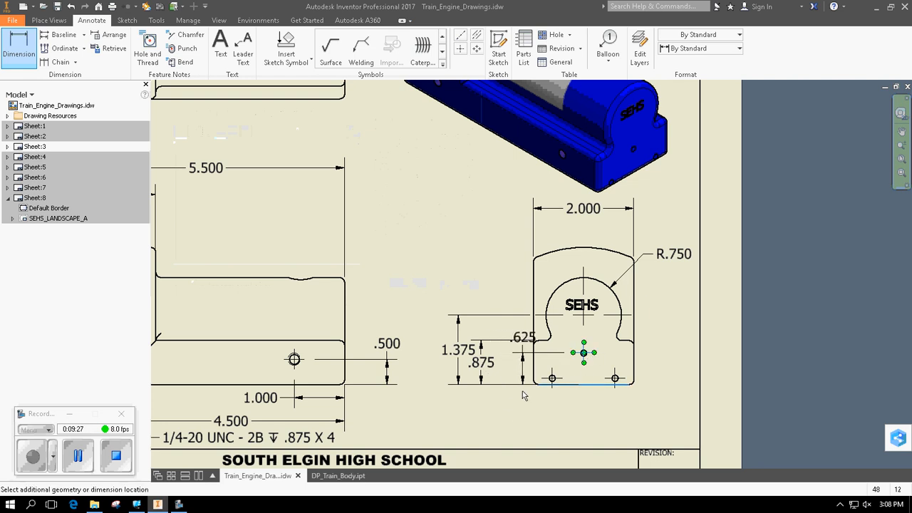
pyautogui.click(510, 364)
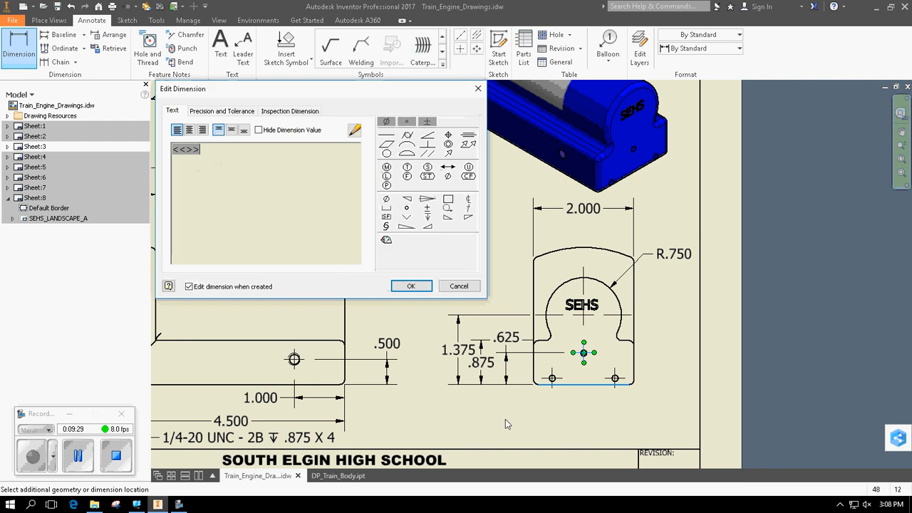
pyautogui.click(459, 286)
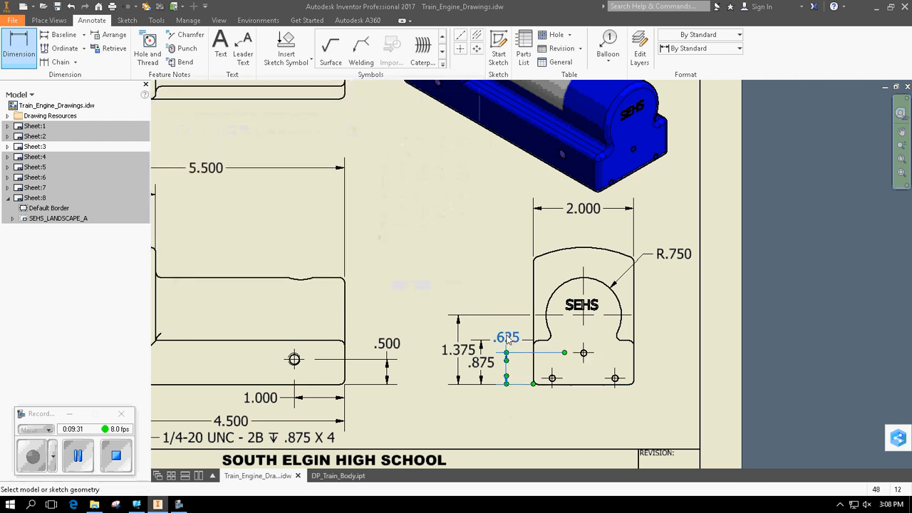
pyautogui.click(506, 338)
pyautogui.click(466, 287)
pyautogui.rightClick(510, 344)
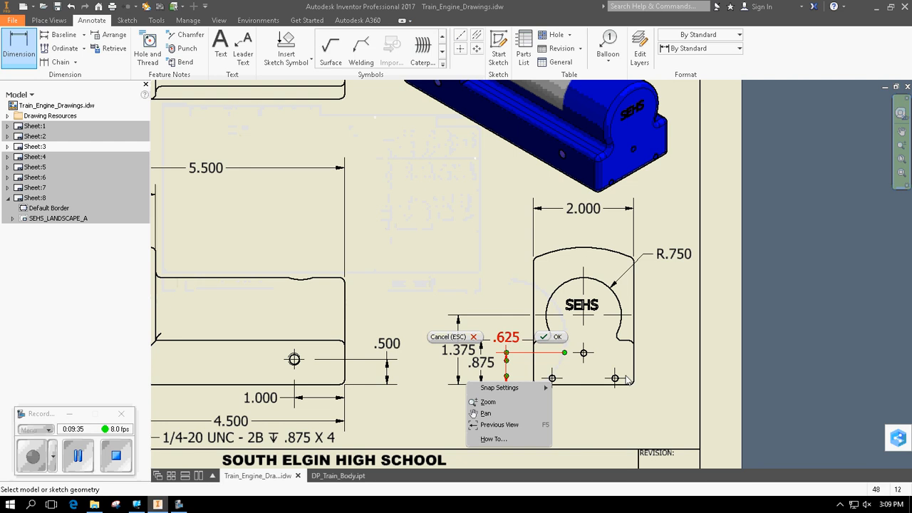
pyautogui.press('Escape')
pyautogui.press('Escape')
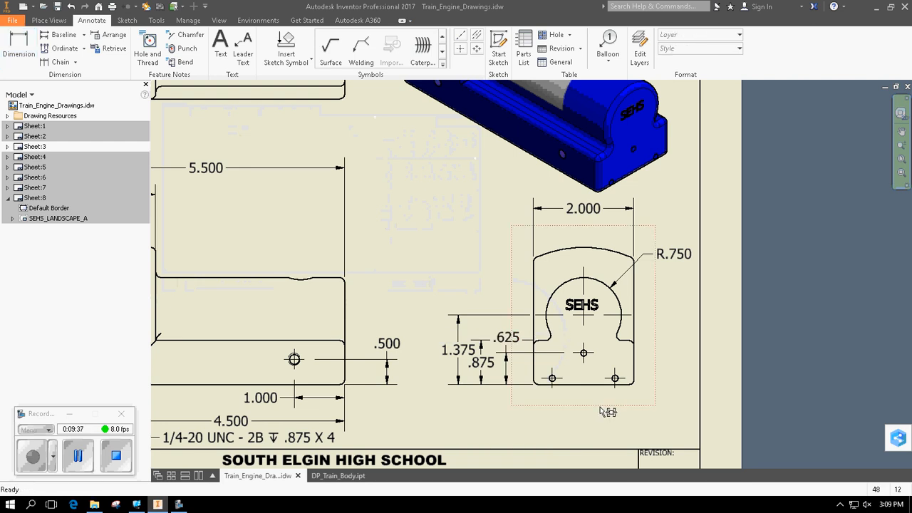
pyautogui.rightClick(510, 356)
pyautogui.click(540, 276)
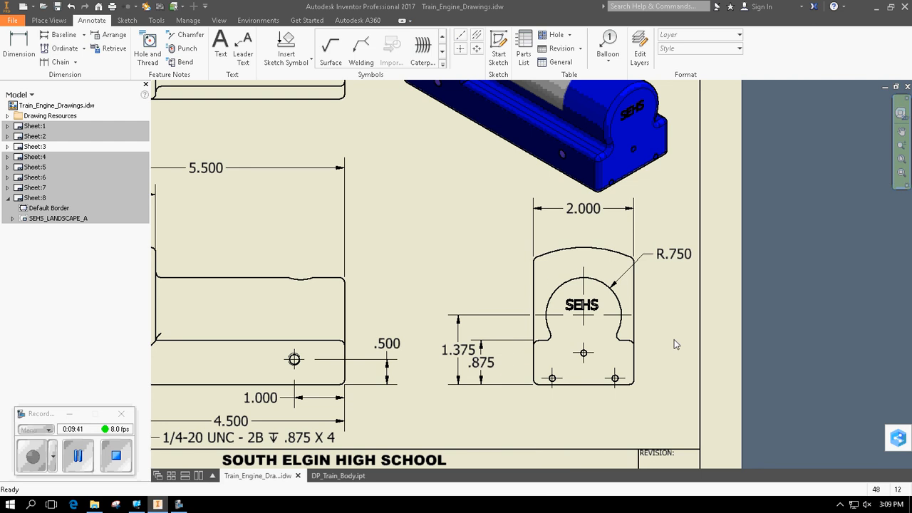
# Dimension the center hole's height above the bottom edge, placed to the right of the front end view
pyautogui.click(19, 44)
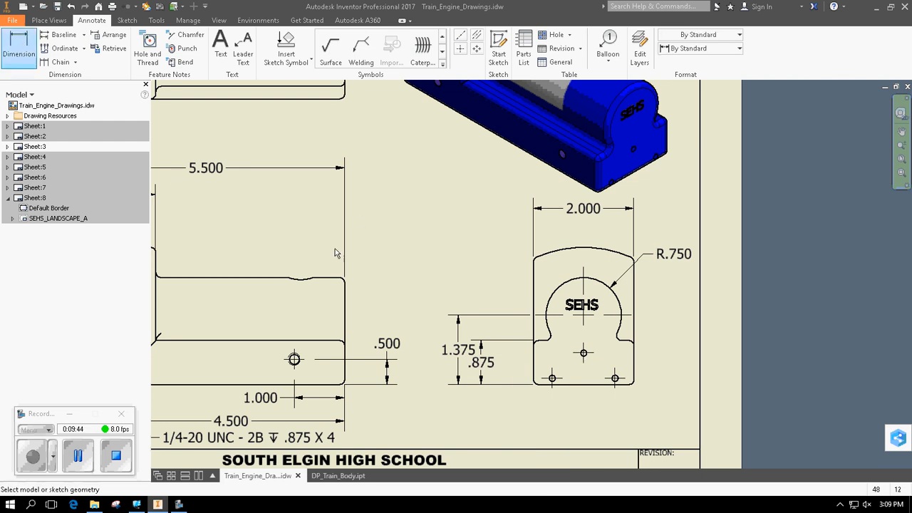
pyautogui.click(584, 353)
pyautogui.click(595, 384)
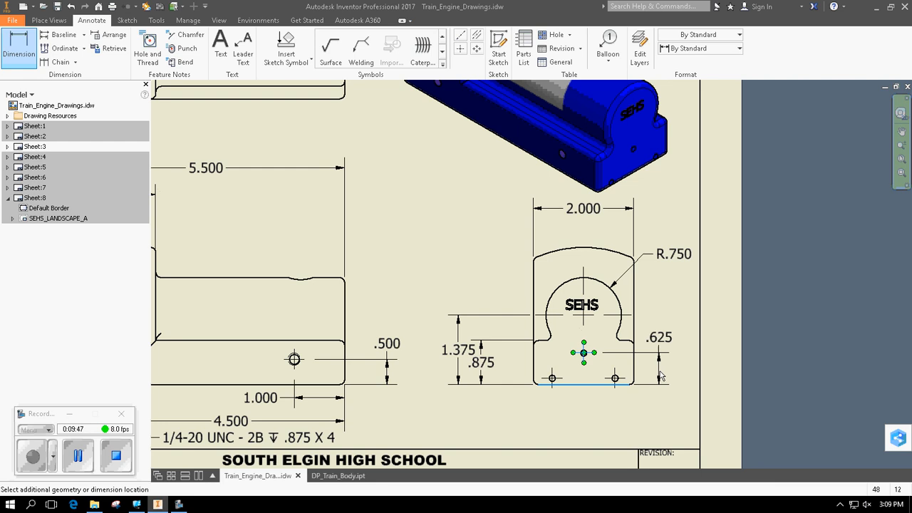
pyautogui.click(661, 376)
pyautogui.click(411, 287)
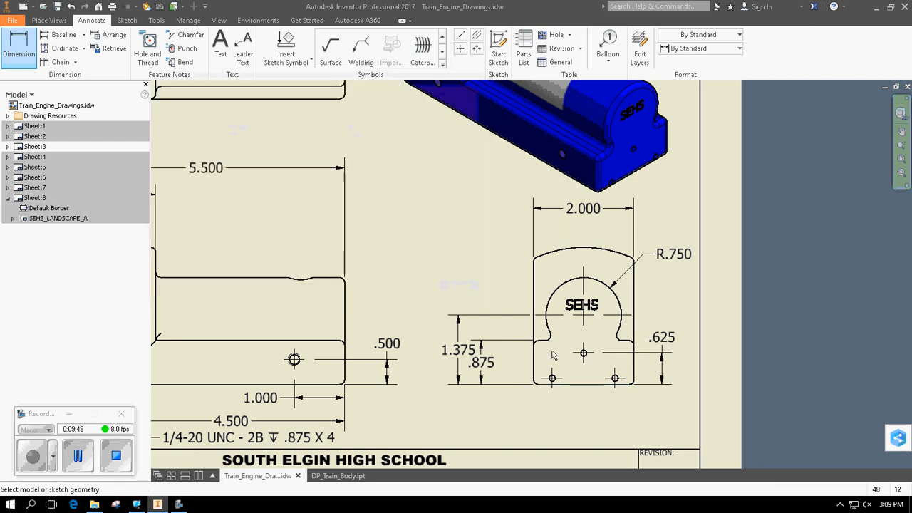
pyautogui.click(614, 378)
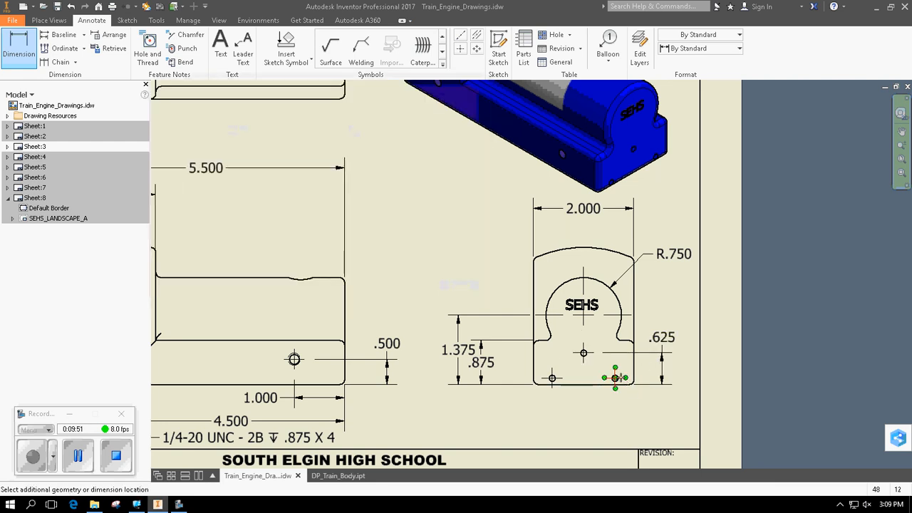
pyautogui.click(623, 386)
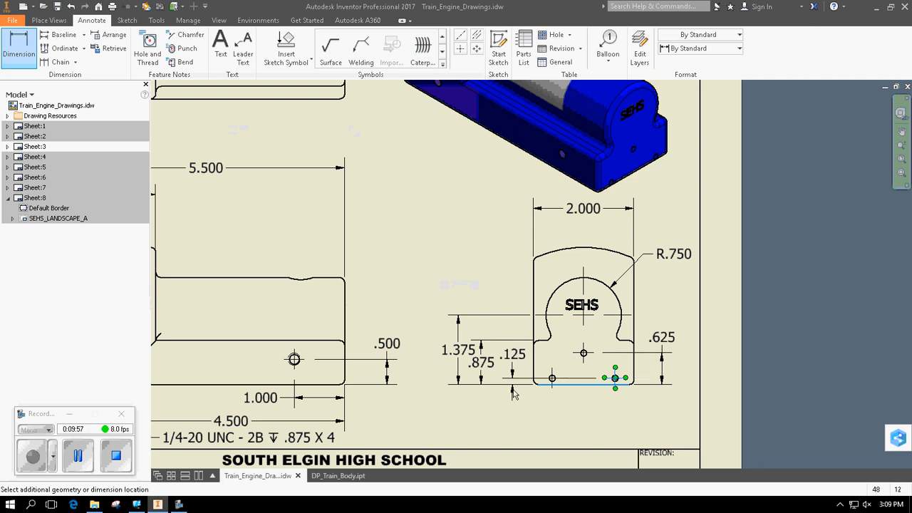
pyautogui.press('Escape')
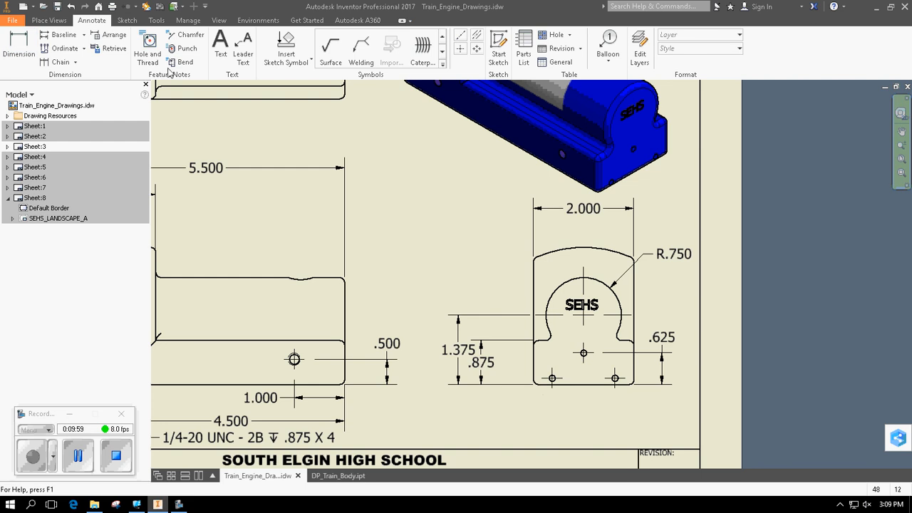
# Dimension the lower-left hole's height above the bottom edge, placed to the left of the front end view
pyautogui.click(23, 55)
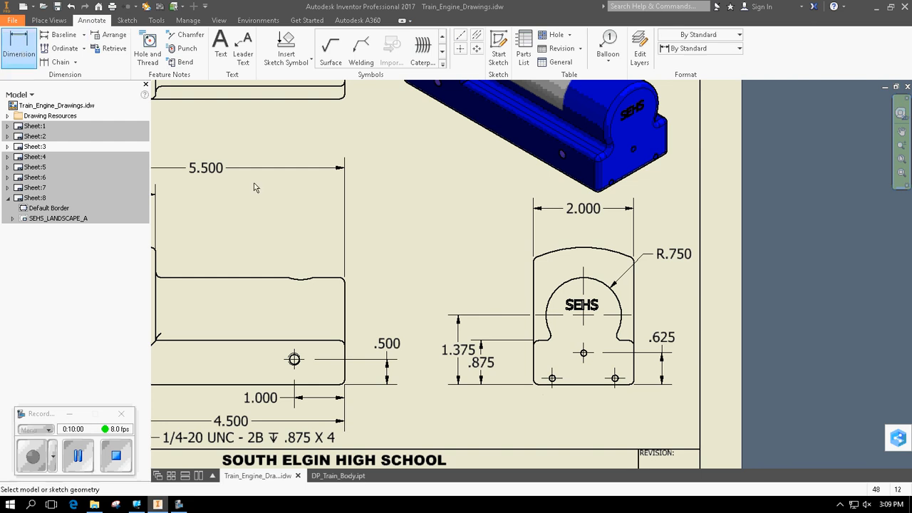
pyautogui.click(556, 379)
pyautogui.click(570, 385)
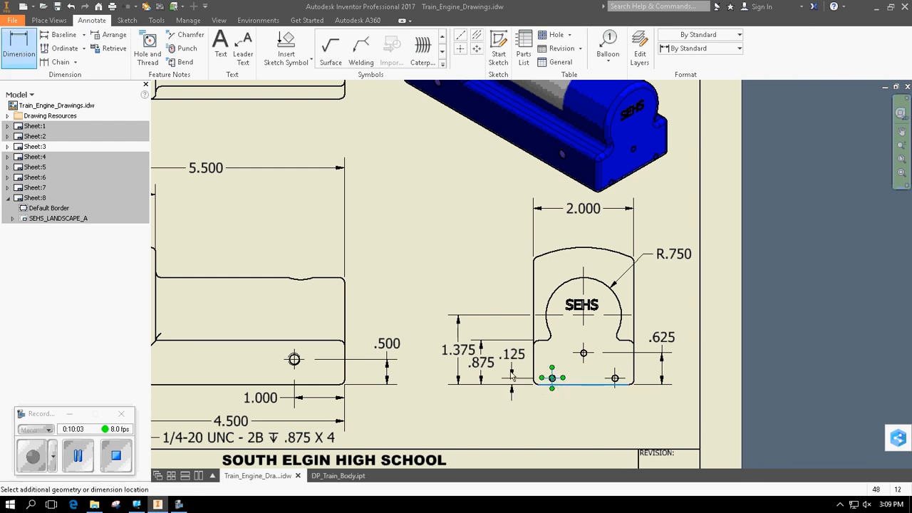
pyautogui.click(513, 378)
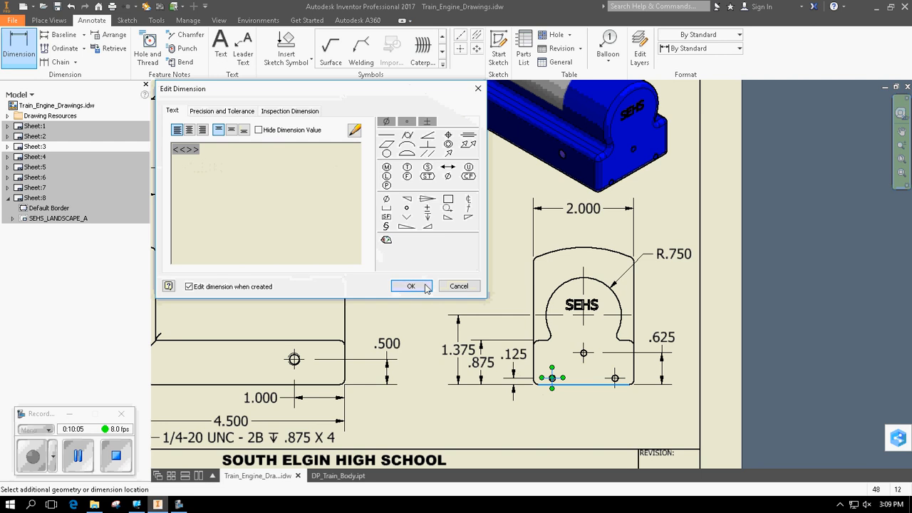
pyautogui.click(414, 285)
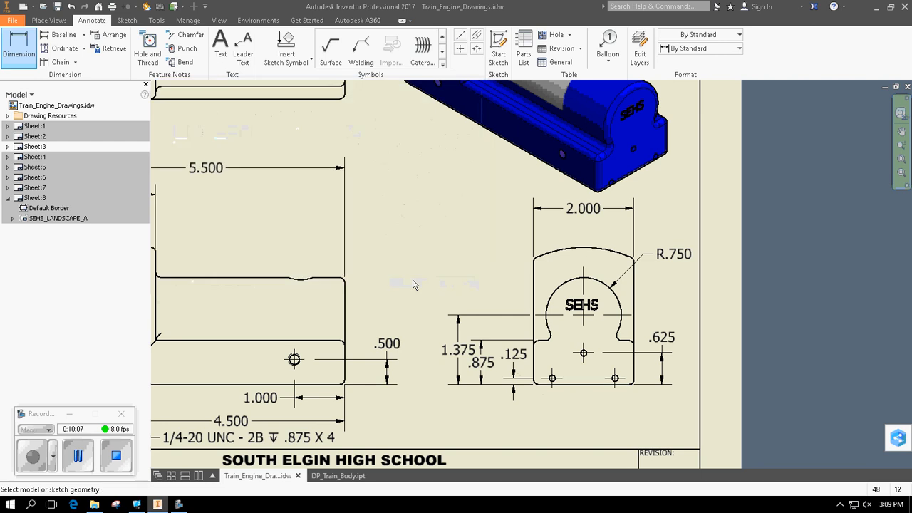
# Dimension the lower-left hole's horizontal distance from the front end view's left edge, placed below the view
pyautogui.click(552, 378)
pyautogui.click(534, 373)
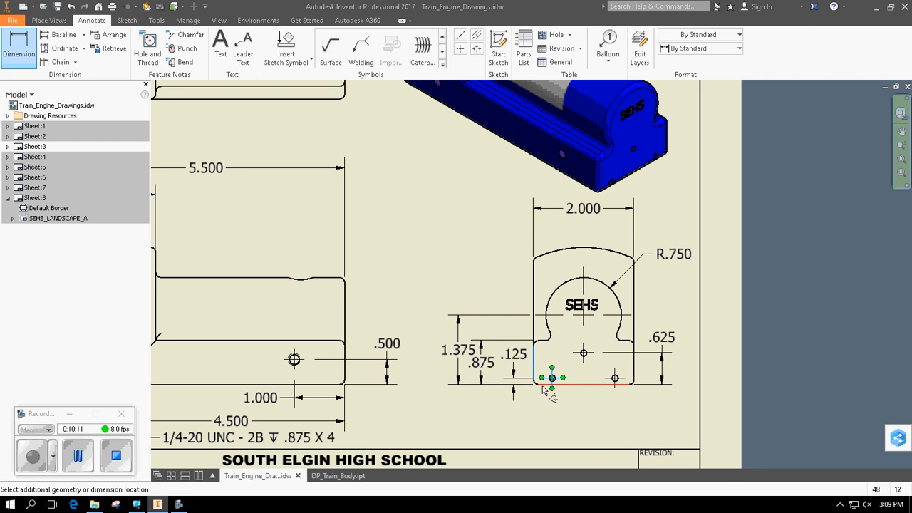
pyautogui.click(524, 400)
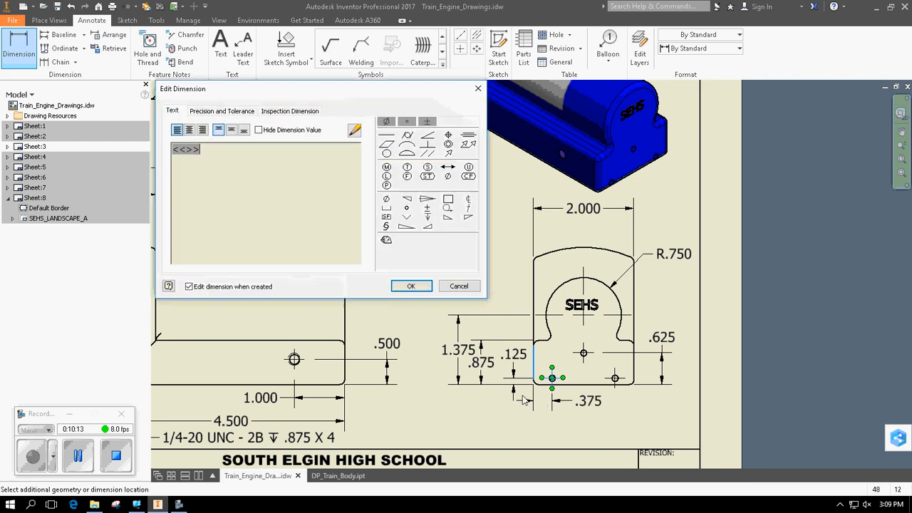
pyautogui.click(411, 286)
# Dimension the center hole's horizontal distance from the front end view's left edge, placed below the lower-left hole's horizontal dimension
pyautogui.click(584, 354)
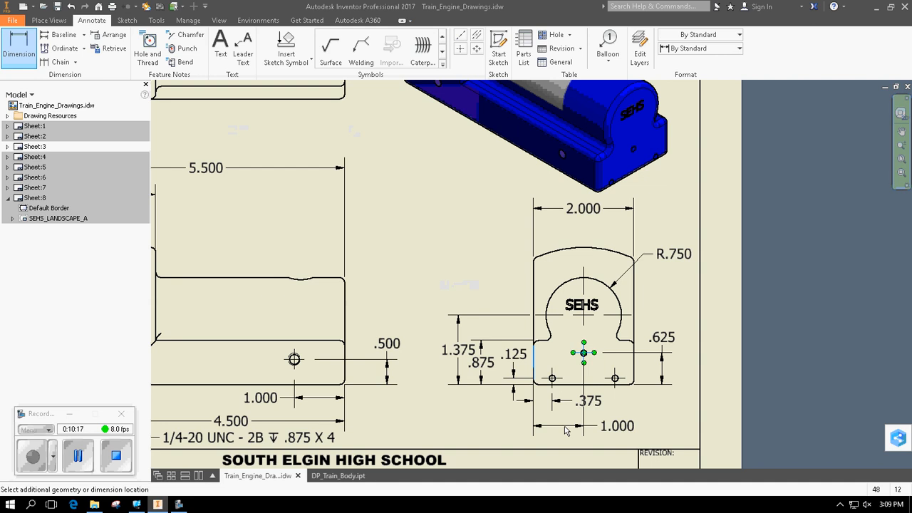
pyautogui.click(563, 430)
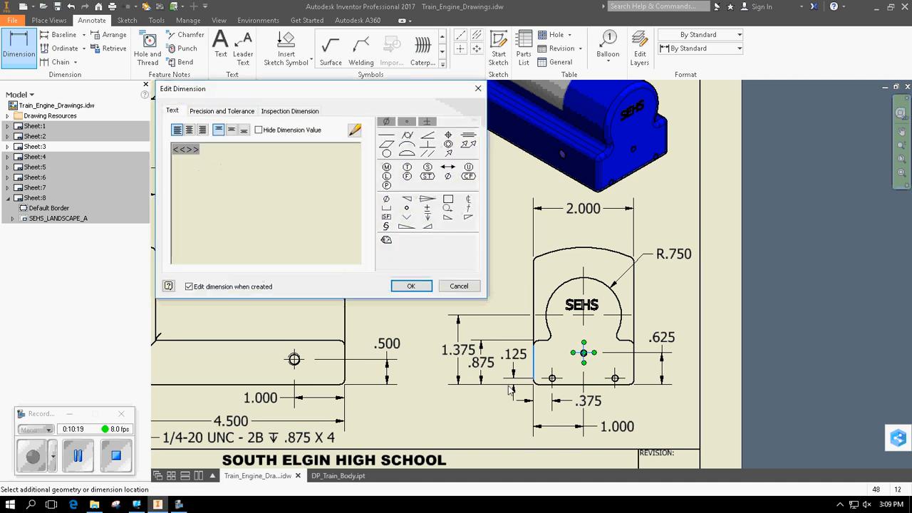
pyautogui.click(409, 285)
# Delete the lower-left hole's horizontal distance dimension below the front end view
pyautogui.doubleClick(525, 399)
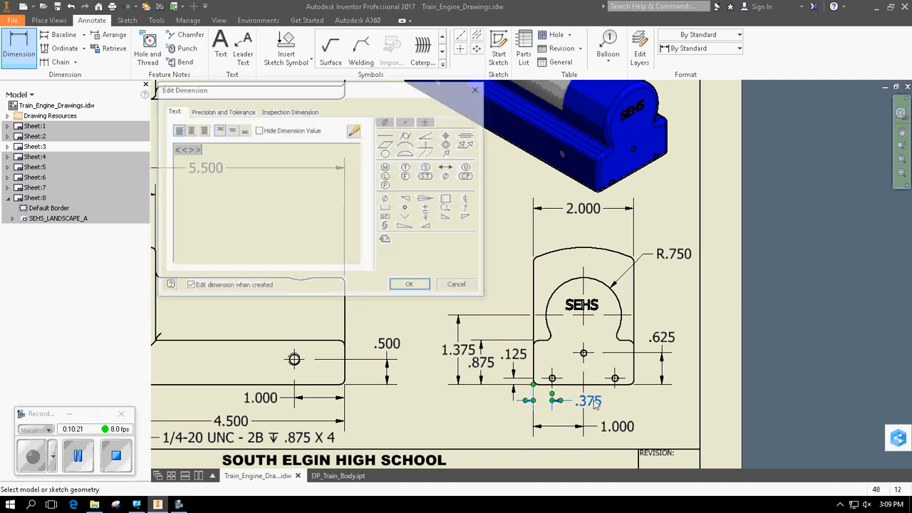
pyautogui.click(444, 286)
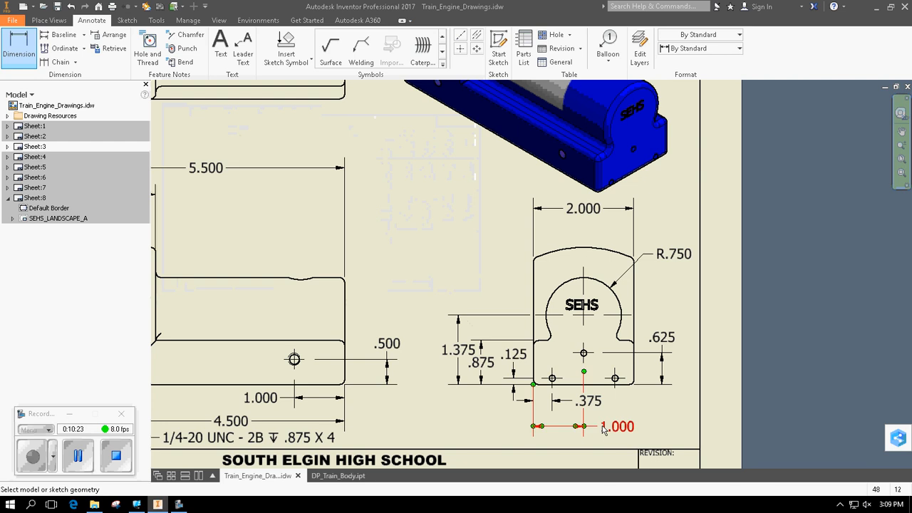
pyautogui.rightClick(590, 405)
pyautogui.press('Escape')
pyautogui.press('Escape')
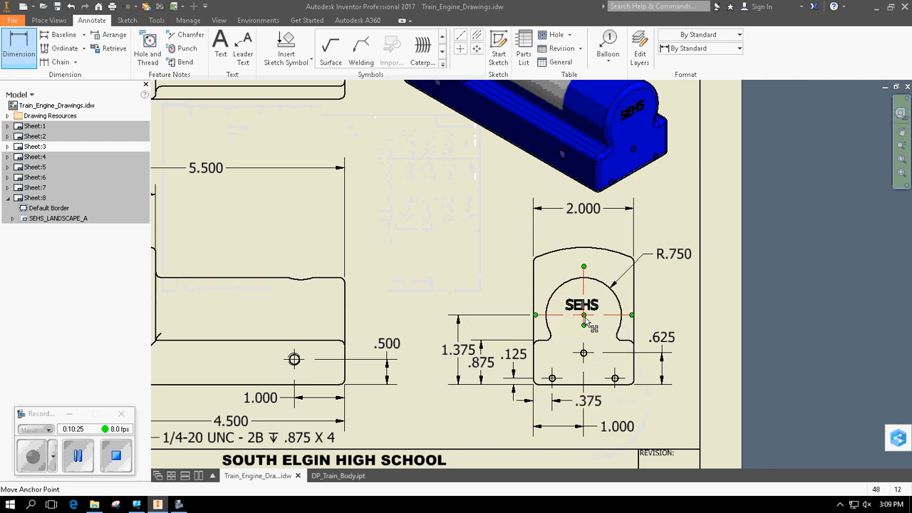
pyautogui.rightClick(583, 405)
pyautogui.click(609, 276)
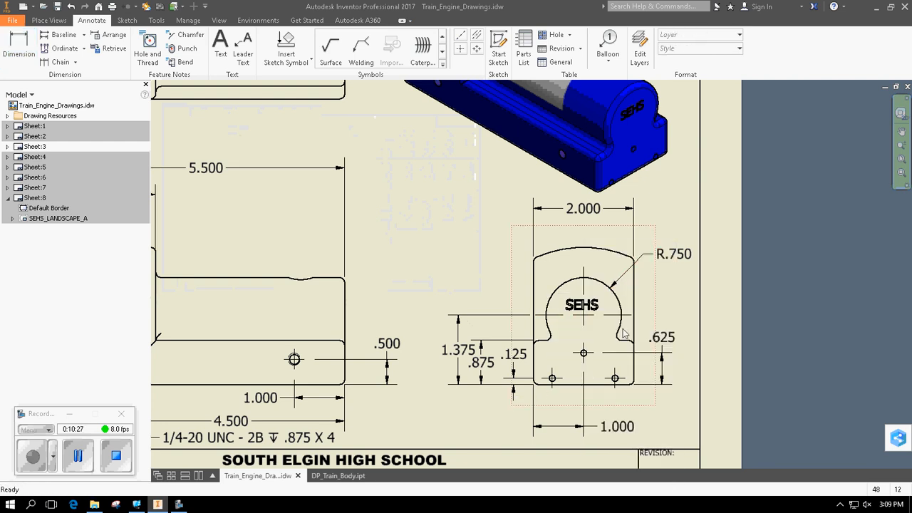
pyautogui.click(34, 50)
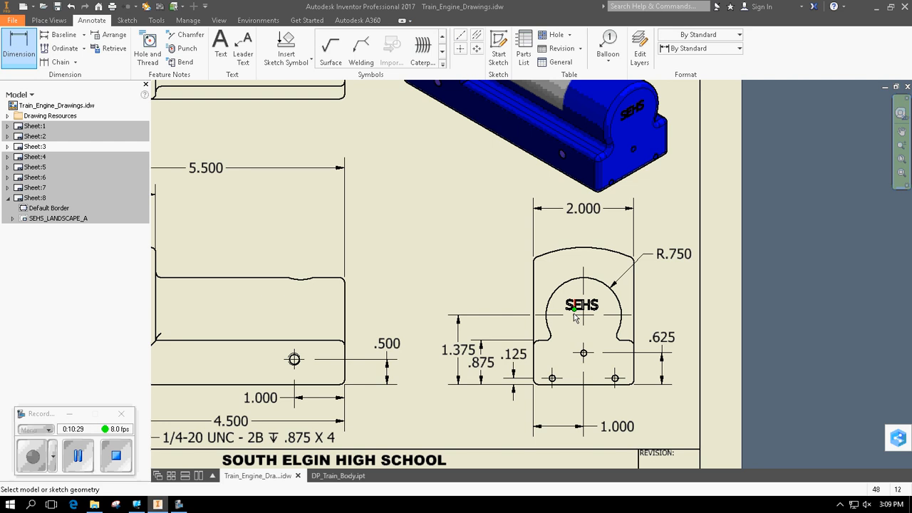
pyautogui.click(553, 374)
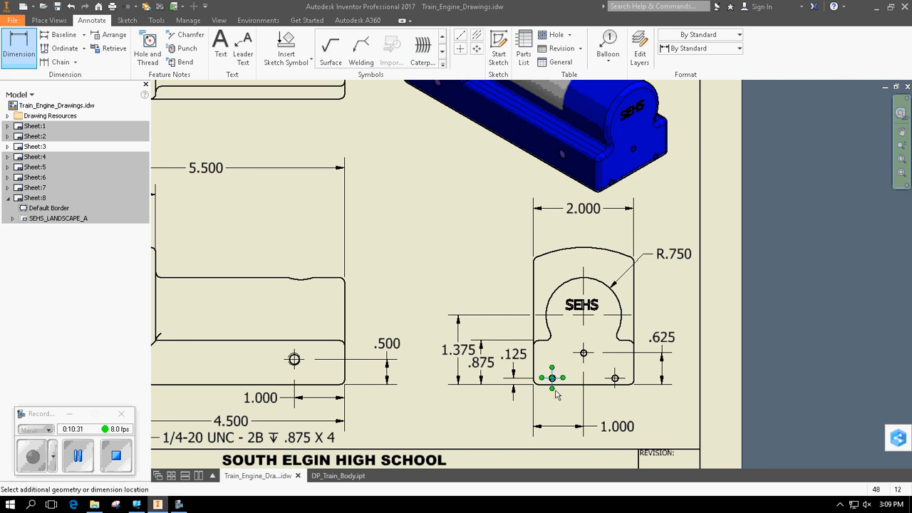
pyautogui.click(534, 370)
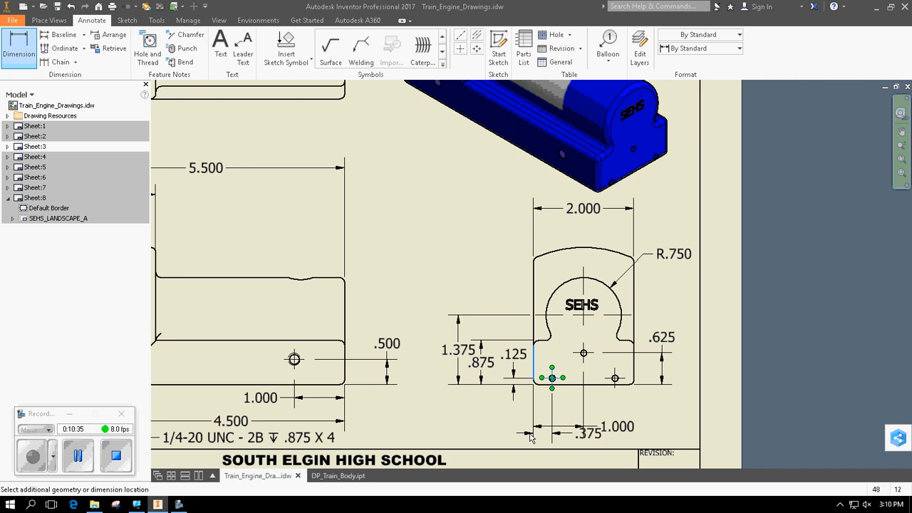
pyautogui.press('Escape')
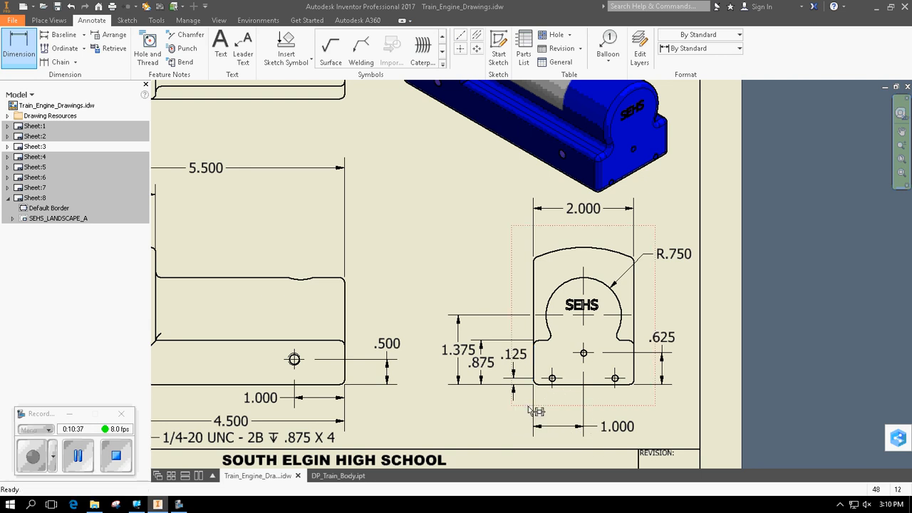
pyautogui.click(19, 57)
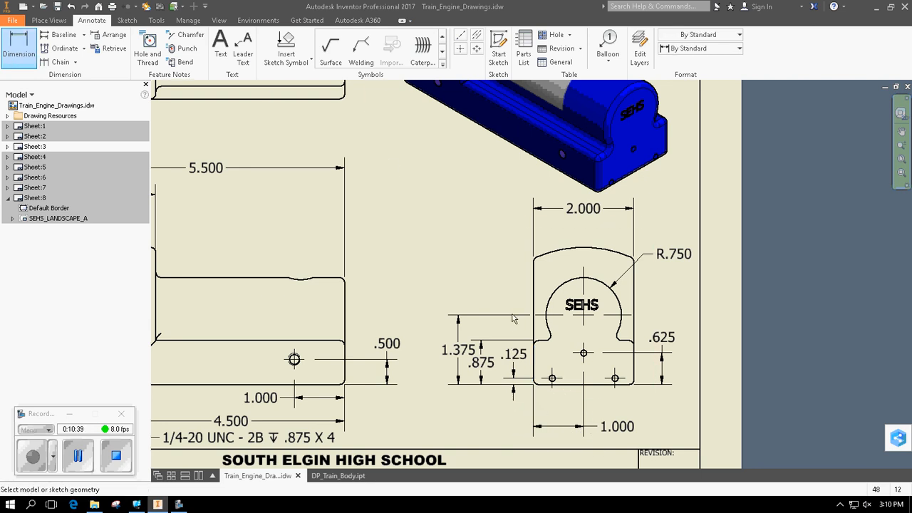
pyautogui.click(616, 377)
pyautogui.click(634, 374)
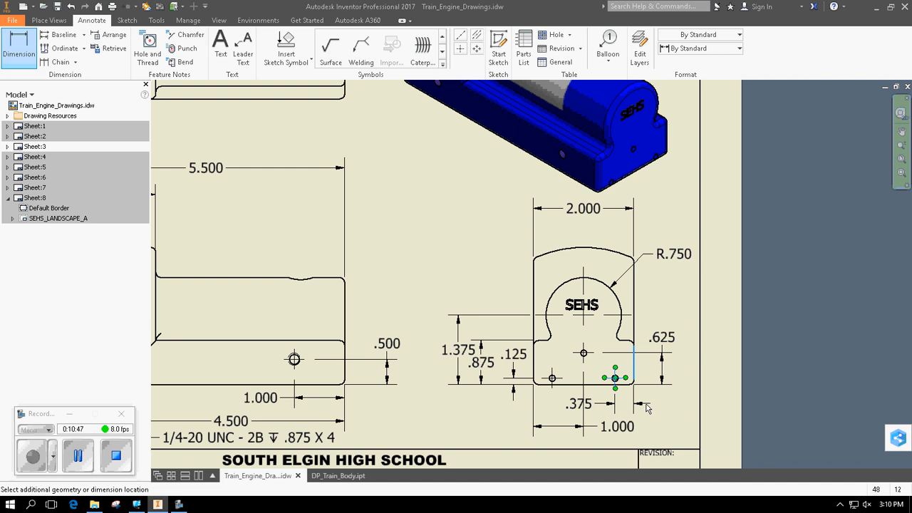
pyautogui.press('Escape')
pyautogui.press('Escape')
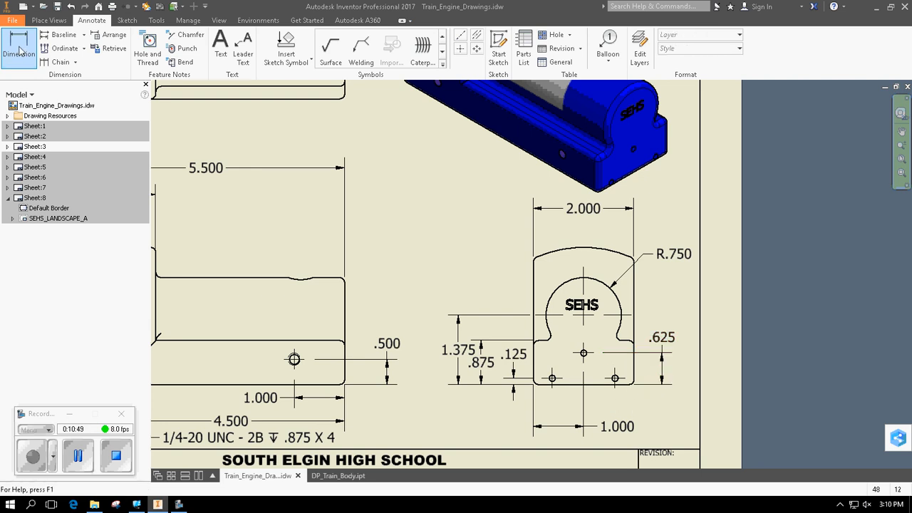
pyautogui.click(79, 458)
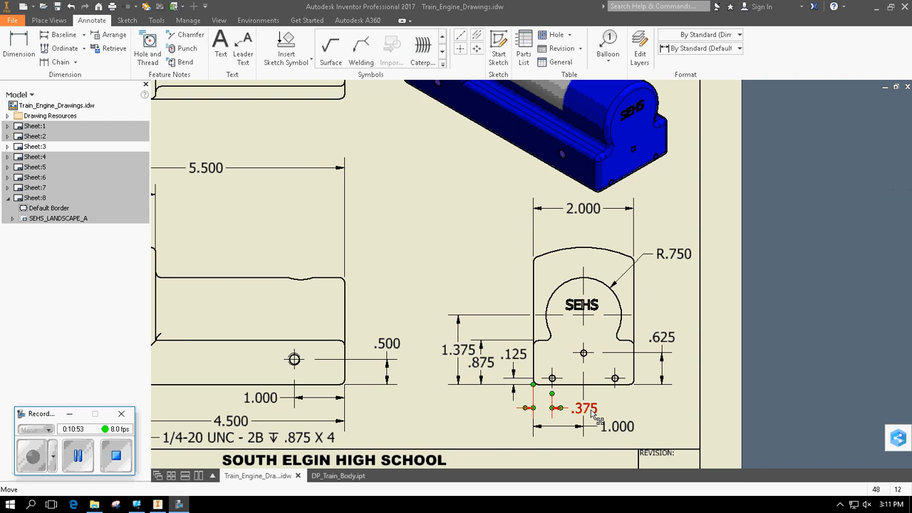
# Move the text of the lower-left hole's horizontal dimension to the left of its extension lines, below the front end view
pyautogui.moveTo(588, 412); pyautogui.dragTo(508, 420)
pyautogui.click(423, 426)
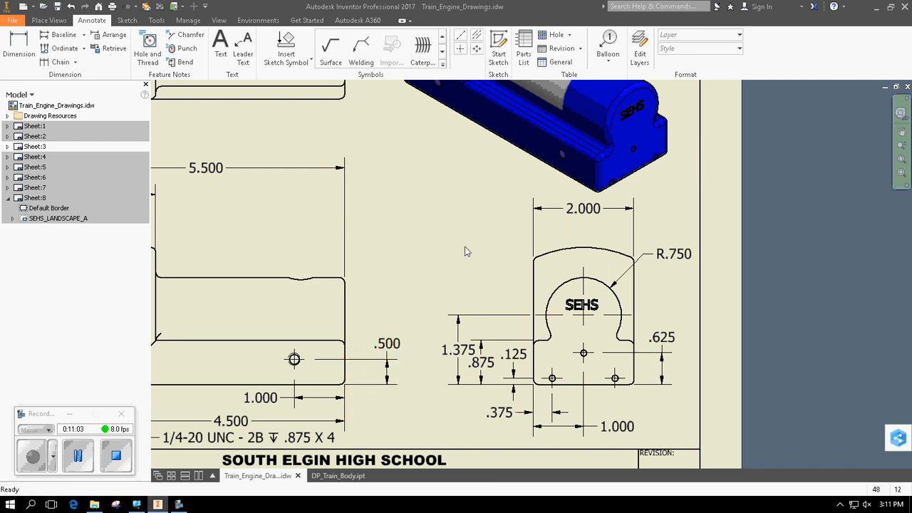
# Dimension the radius of the curved top edge in the rear end view, with the text above and to the right of the arc
pyautogui.moveTo(465, 251)
pyautogui.mouseDown(button='middle')
pyautogui.moveTo(594, 214)
pyautogui.moveTo(607, 219)
pyautogui.mouseUp(button='middle')
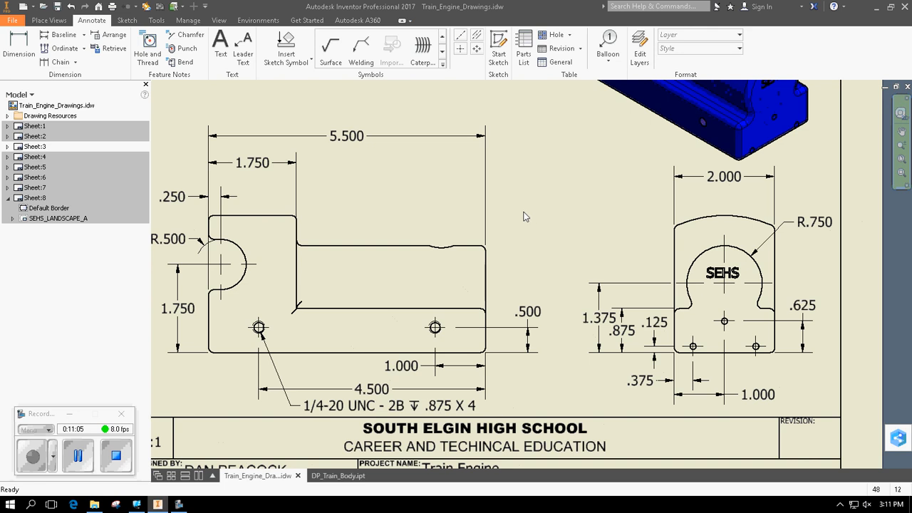
pyautogui.scroll(2, 524, 216)
pyautogui.moveTo(525, 216)
pyautogui.mouseDown(button='middle')
pyautogui.moveTo(592, 223)
pyautogui.moveTo(578, 252)
pyautogui.mouseUp(button='middle')
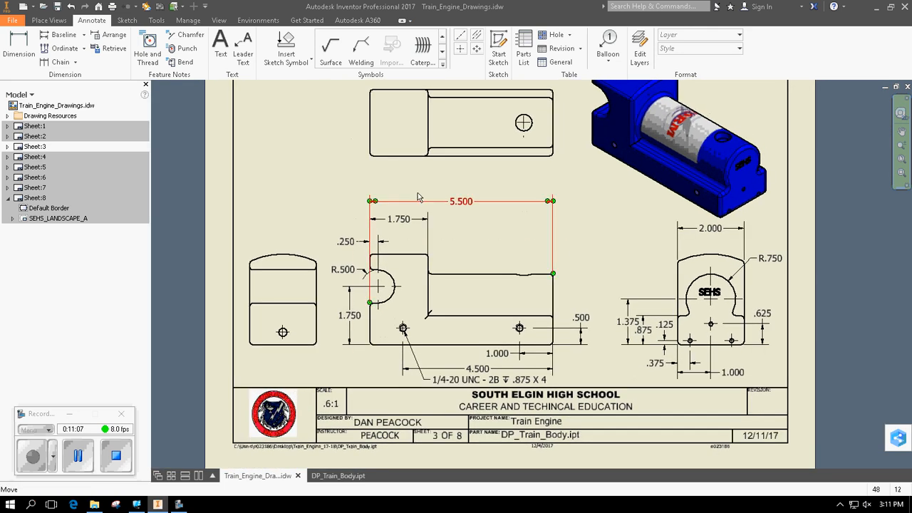
pyautogui.click(19, 46)
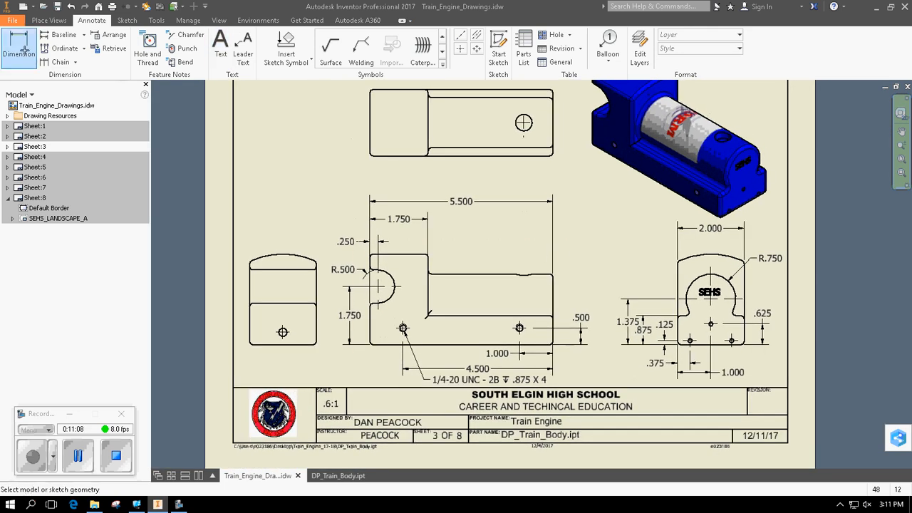
pyautogui.click(292, 255)
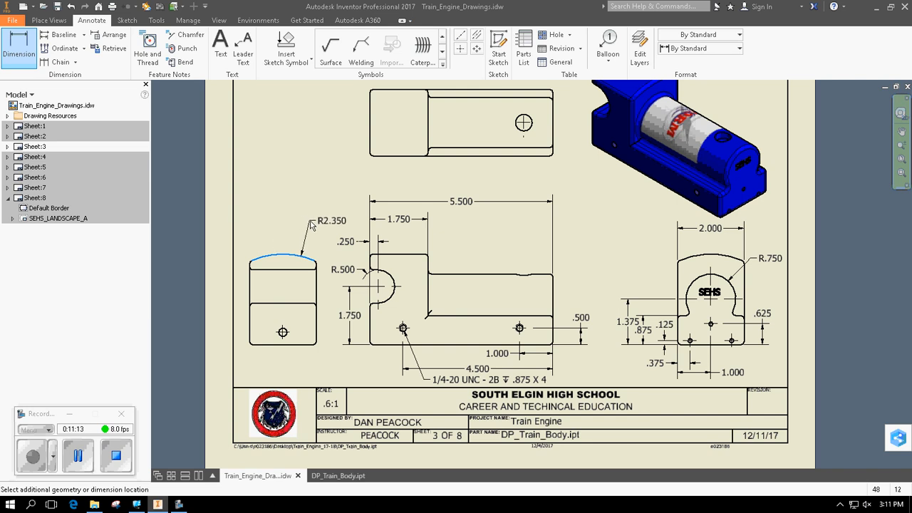
pyautogui.click(311, 225)
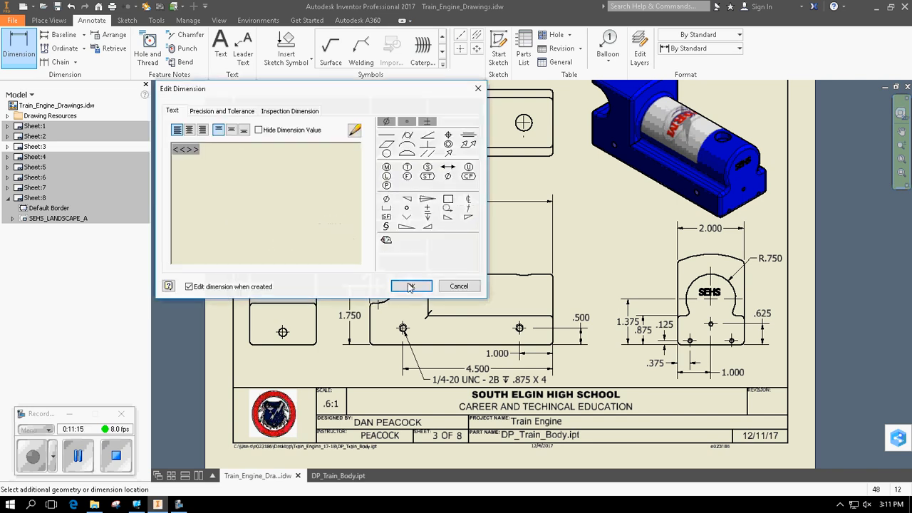
pyautogui.click(408, 285)
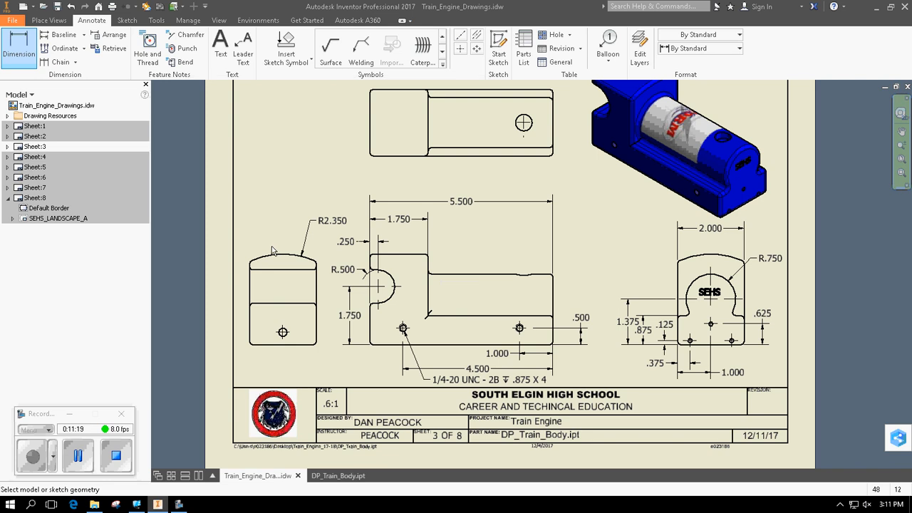
# Add a hole note to the rear end view's hole, placed below and to the right of the view
pyautogui.click(147, 51)
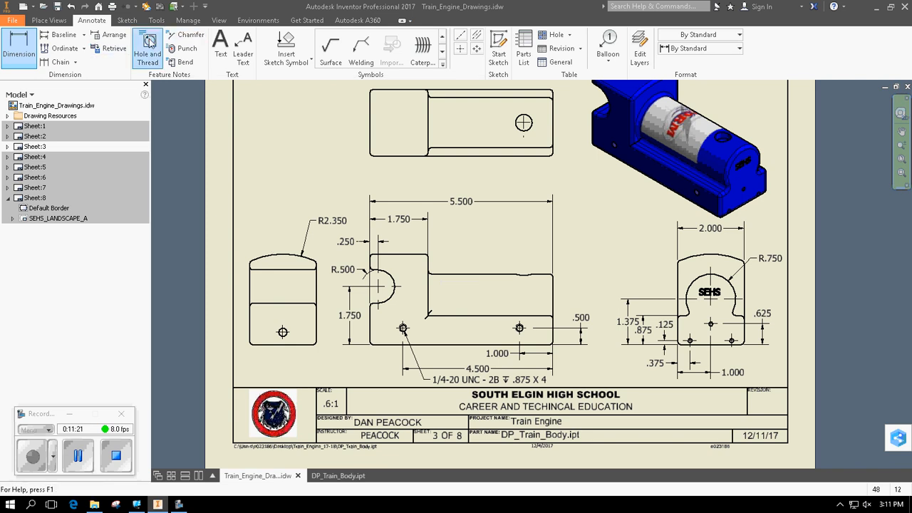
pyautogui.scroll(3, 307, 348)
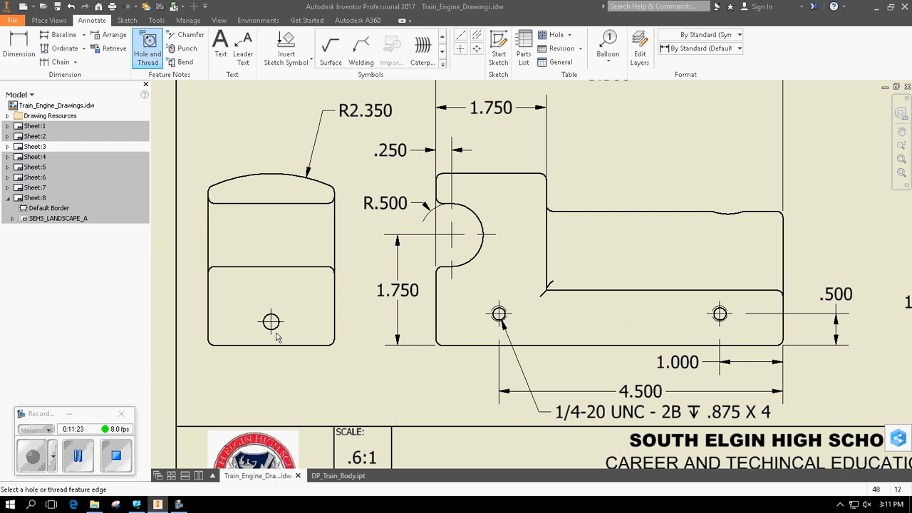
pyautogui.click(273, 324)
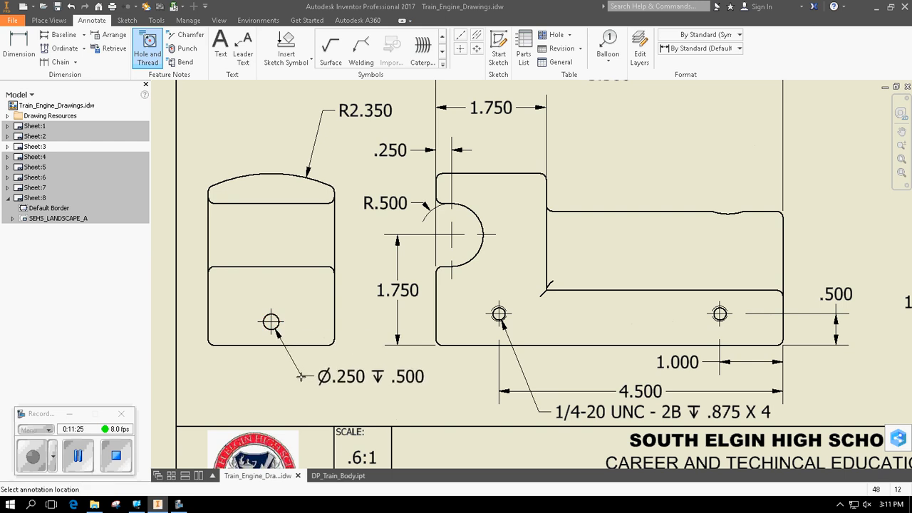
pyautogui.click(305, 376)
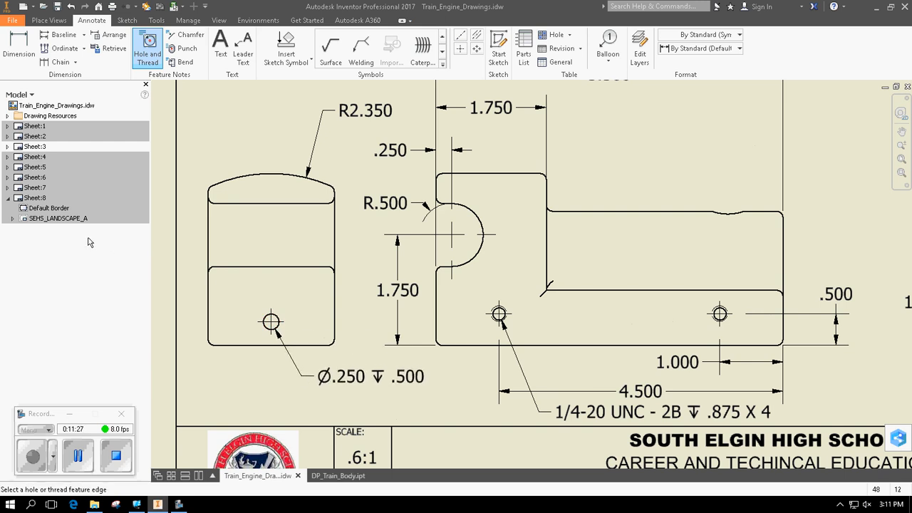
# Dimension the rear end view hole's height above the bottom edge, placed to the right of the view
pyautogui.press('d')
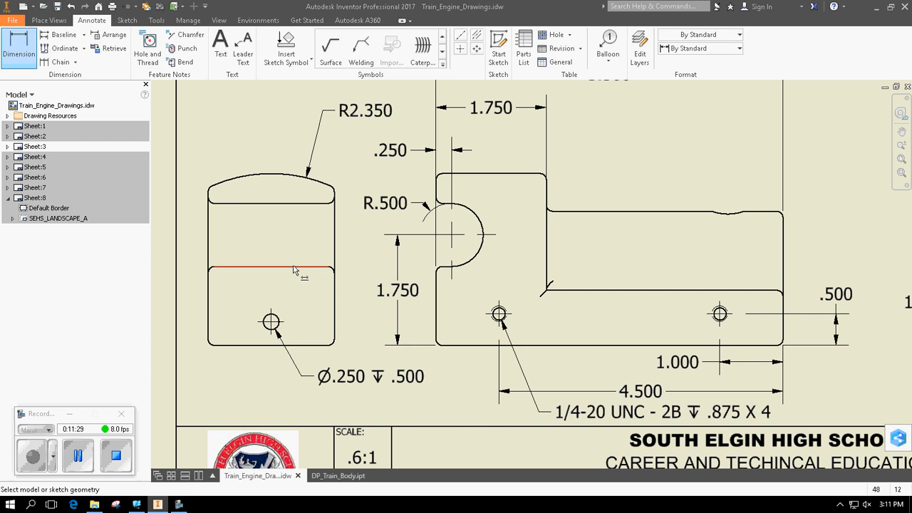
pyautogui.click(284, 323)
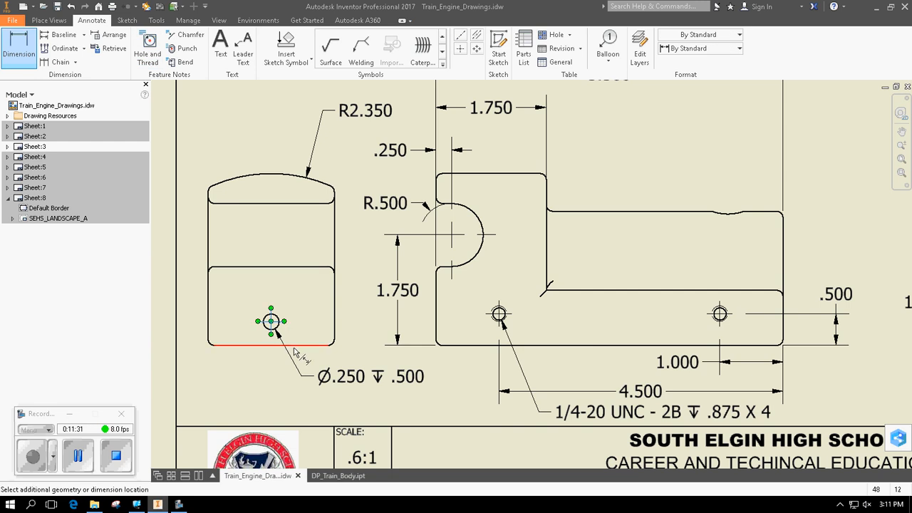
pyautogui.click(295, 344)
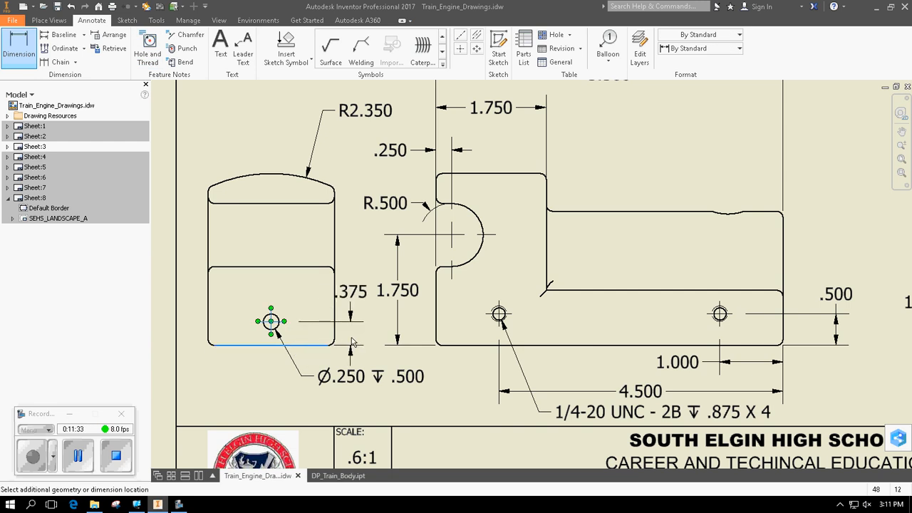
pyautogui.click(357, 343)
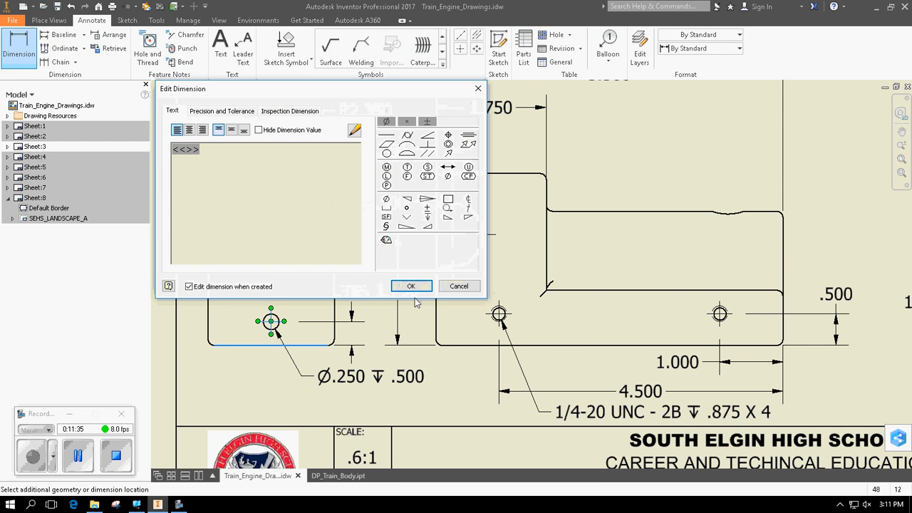
pyautogui.click(410, 283)
# Dimension the rear end view hole's horizontal distance from the left edge, placed below the view
pyautogui.click(273, 320)
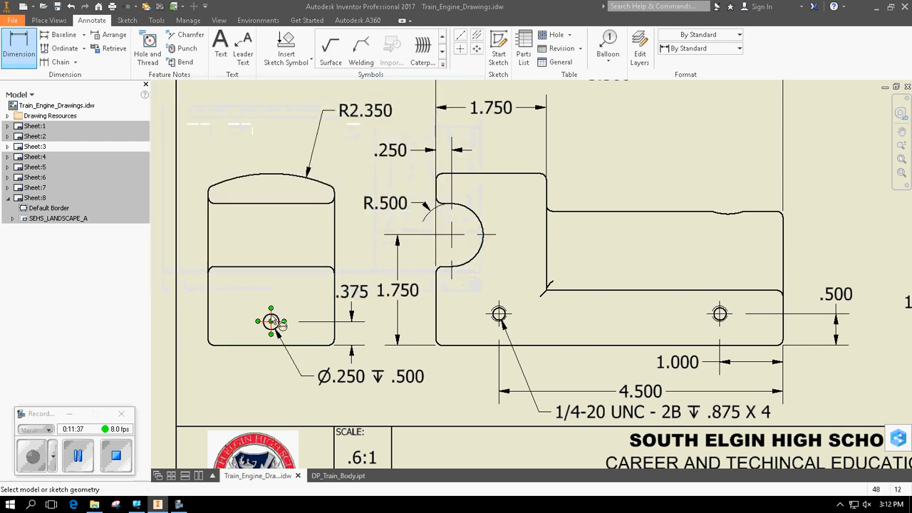
pyautogui.click(207, 316)
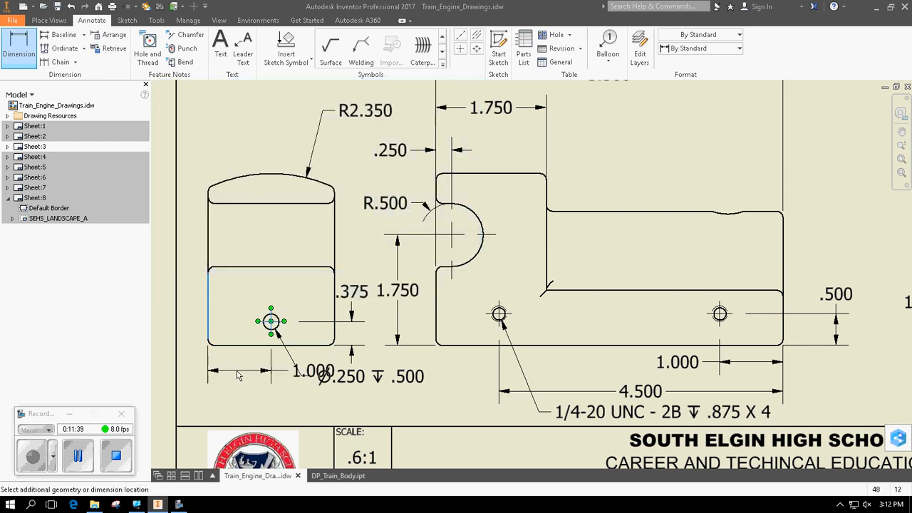
pyautogui.click(333, 368)
pyautogui.click(411, 286)
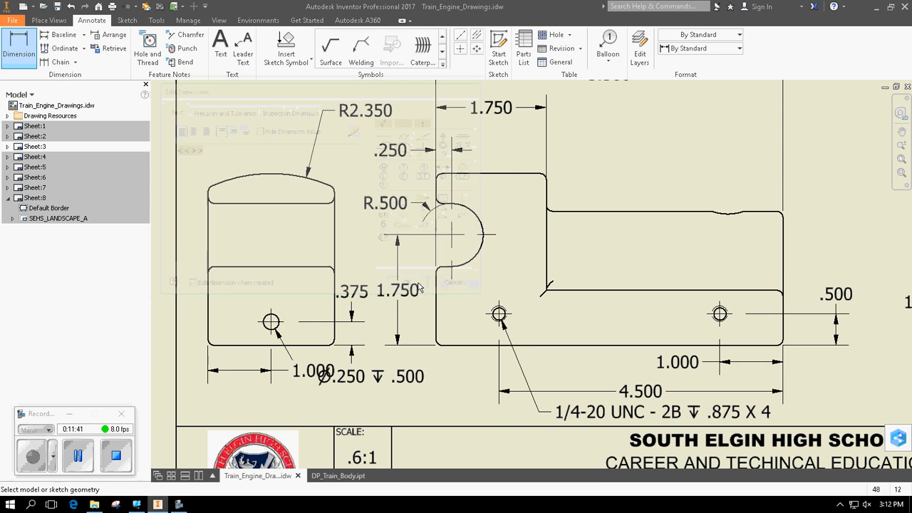
# Delete the rear end view hole's horizontal dimension that overlaps the hole note below the view
pyautogui.doubleClick(324, 370)
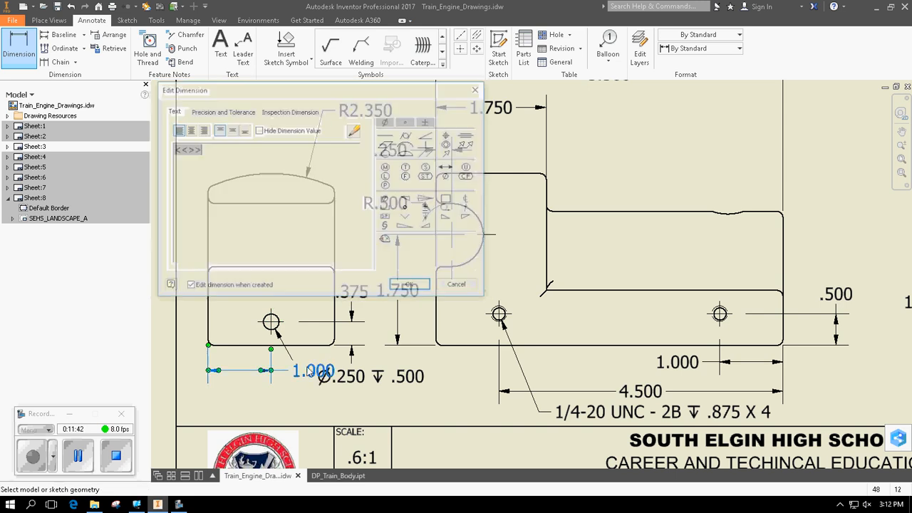
pyautogui.click(458, 286)
pyautogui.doubleClick(324, 371)
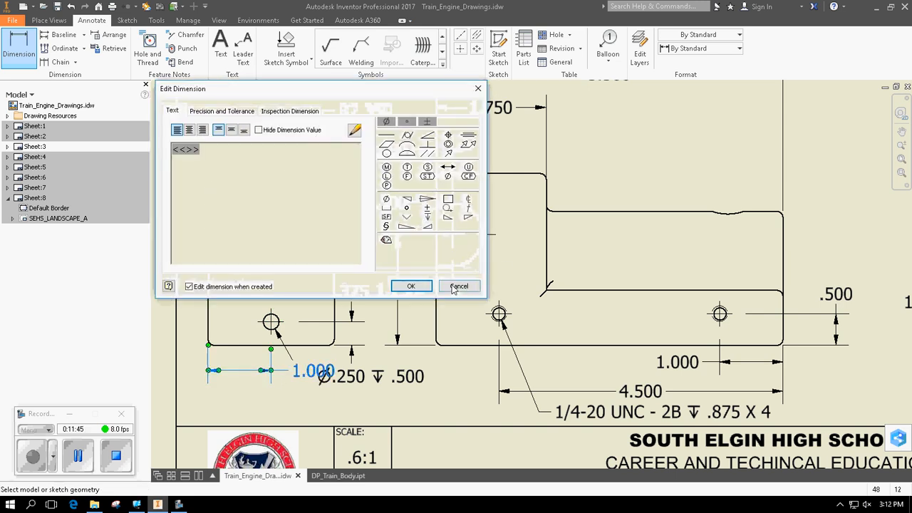
pyautogui.click(458, 286)
pyautogui.rightClick(300, 370)
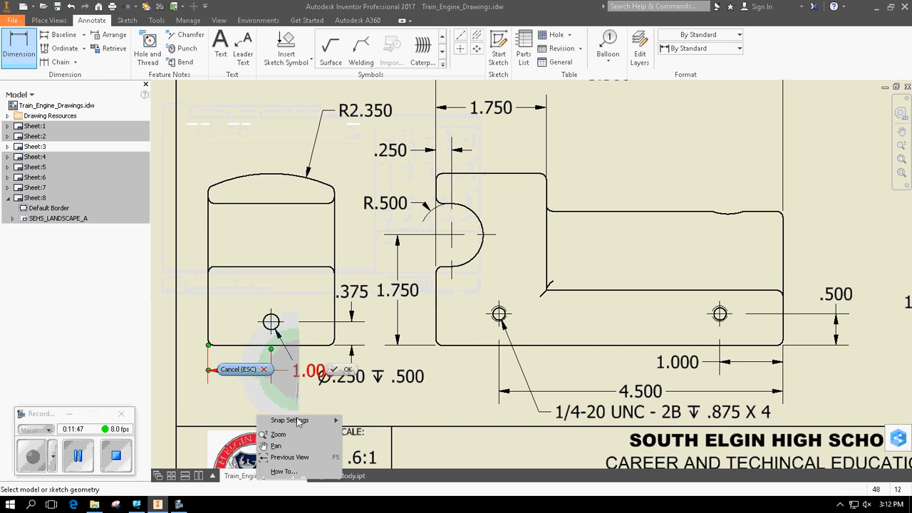
pyautogui.press('Escape')
pyautogui.rightClick(298, 377)
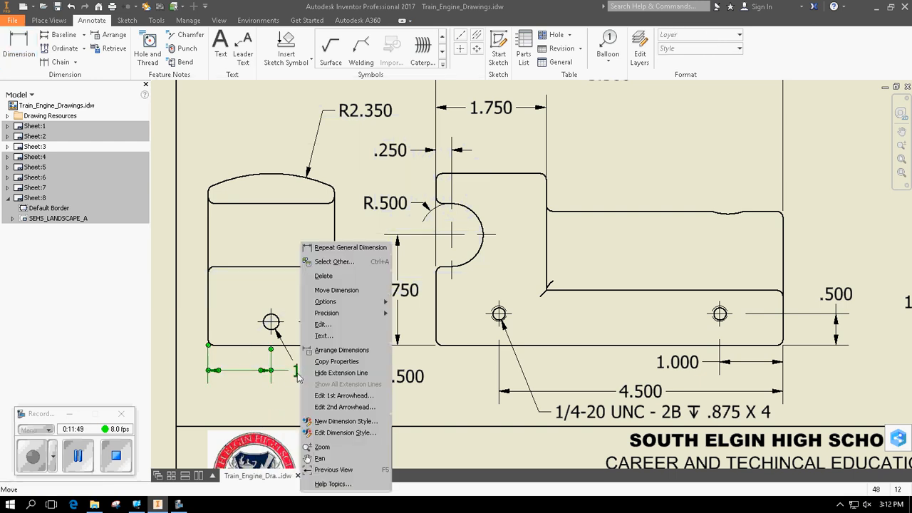
pyautogui.click(323, 276)
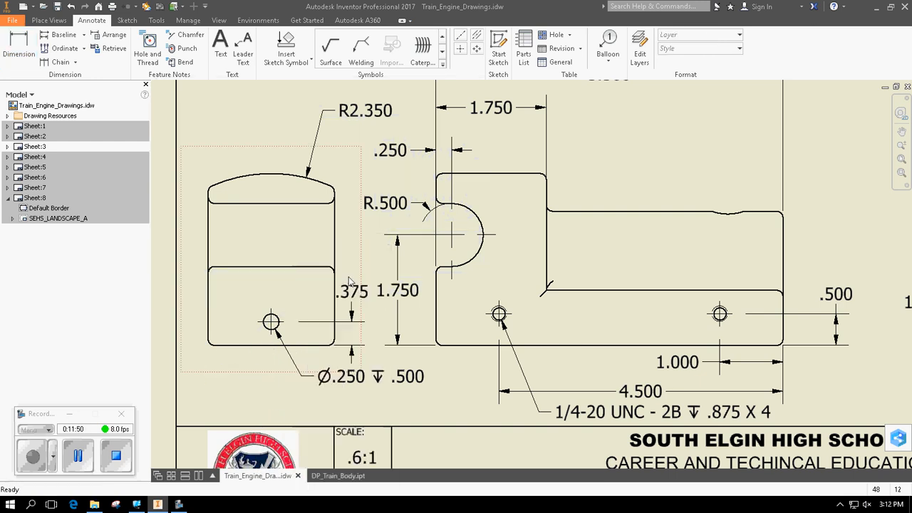
# Dimension the rear end view hole's horizontal distance from the left edge, placed lower, beneath the hole note
pyautogui.click(22, 47)
pyautogui.click(270, 312)
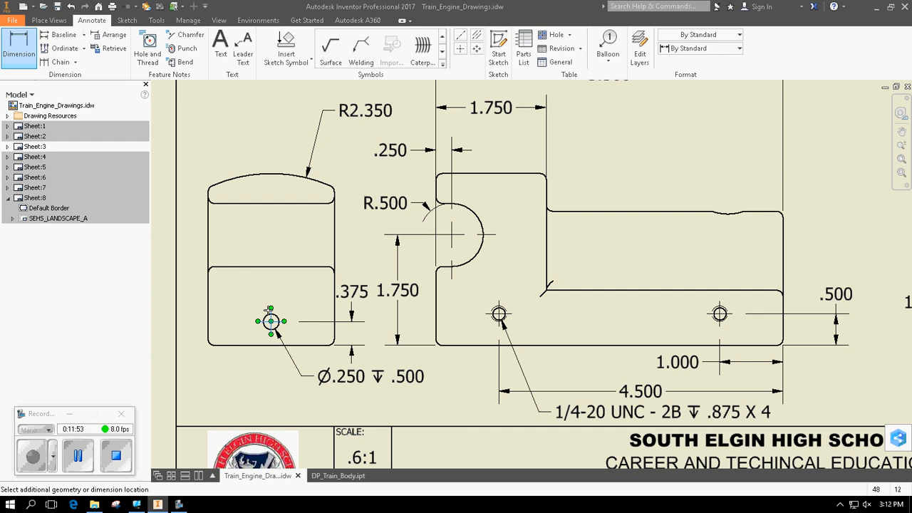
pyautogui.click(208, 315)
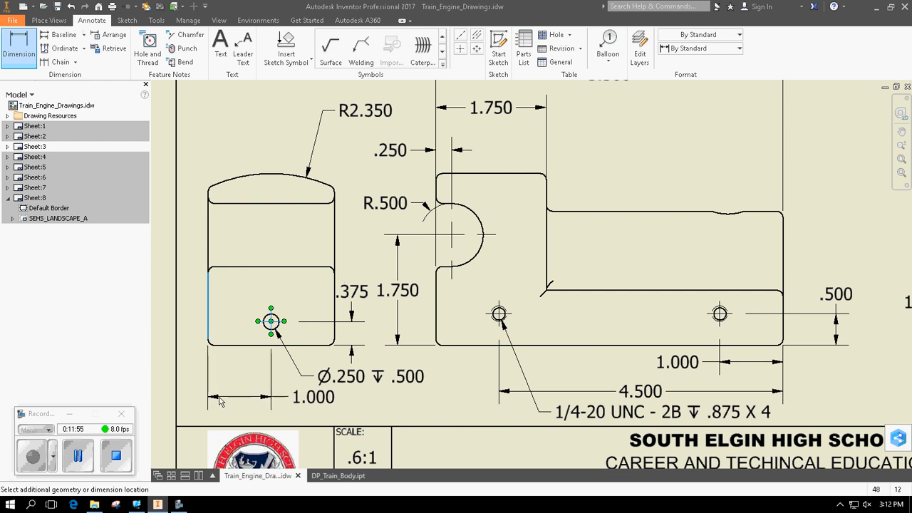
pyautogui.click(220, 401)
pyautogui.click(411, 284)
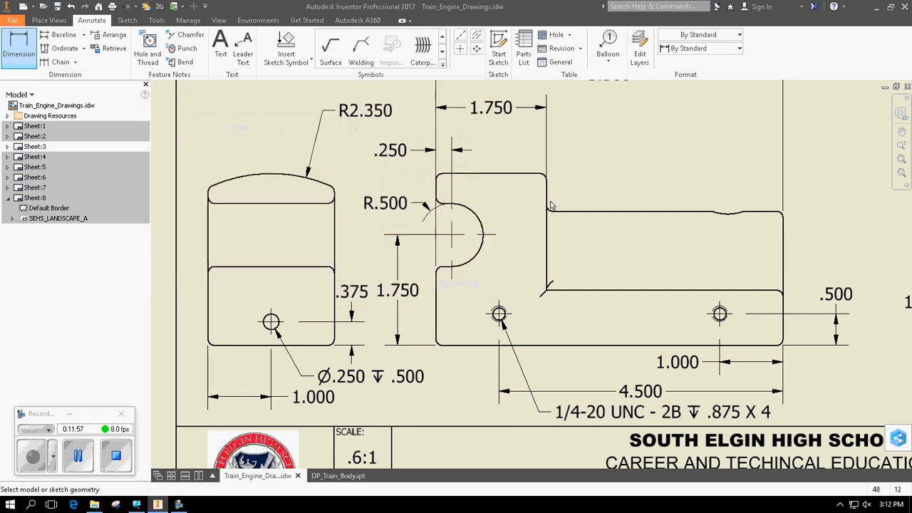
# Dimension the top view hole's vertical distance from the view's lower edge, placed to the right of the view
pyautogui.scroll(5, 550, 204)
pyautogui.moveTo(550, 188); pyautogui.dragTo(342, 273, button='middle')
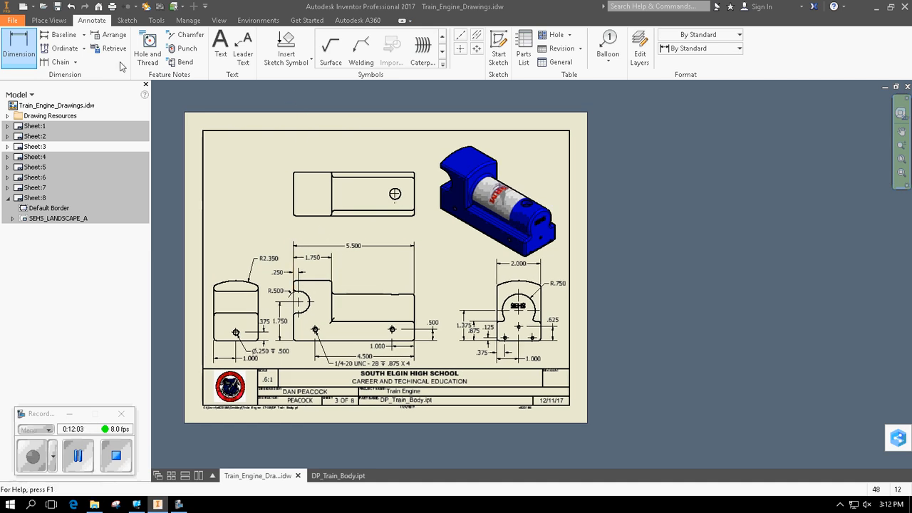
pyautogui.click(19, 46)
pyautogui.scroll(3, 421, 204)
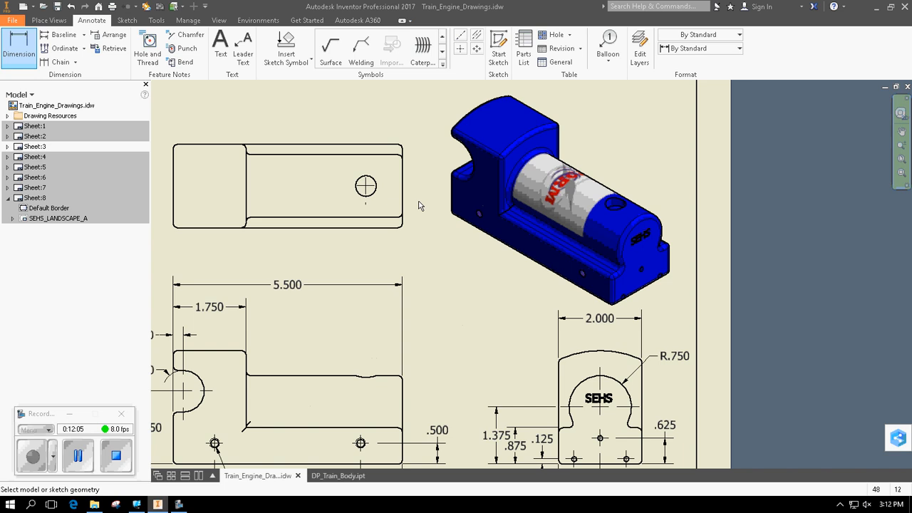
pyautogui.click(366, 187)
pyautogui.click(387, 227)
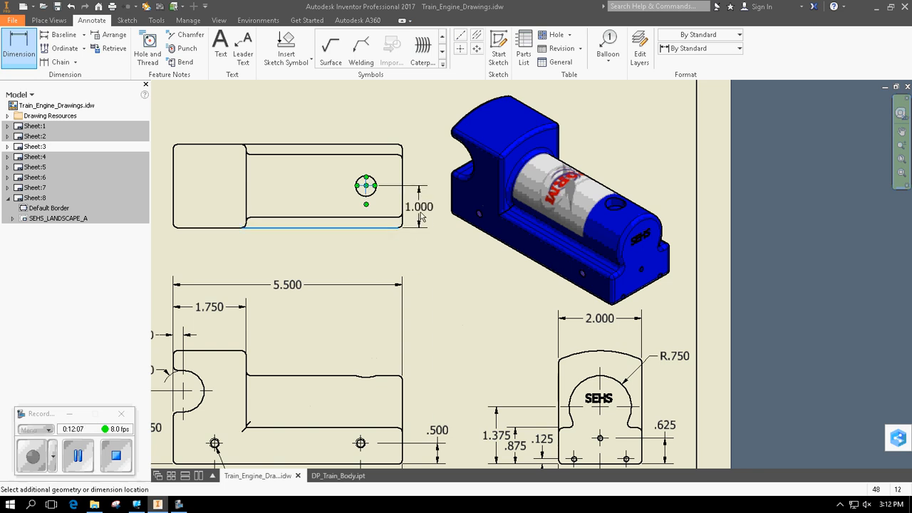
pyautogui.doubleClick(428, 215)
pyautogui.click(410, 285)
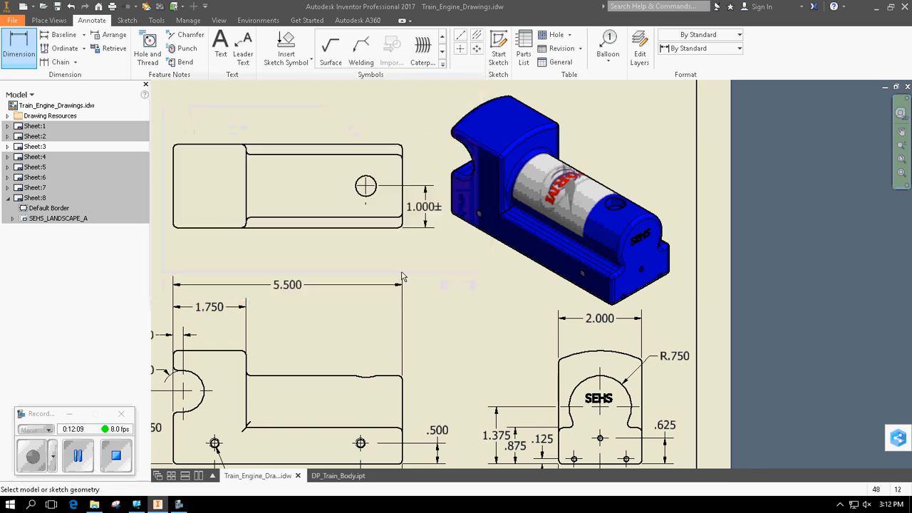
# Dimension the top view hole's horizontal distance from the view's right edge, placed below the view
pyautogui.click(366, 195)
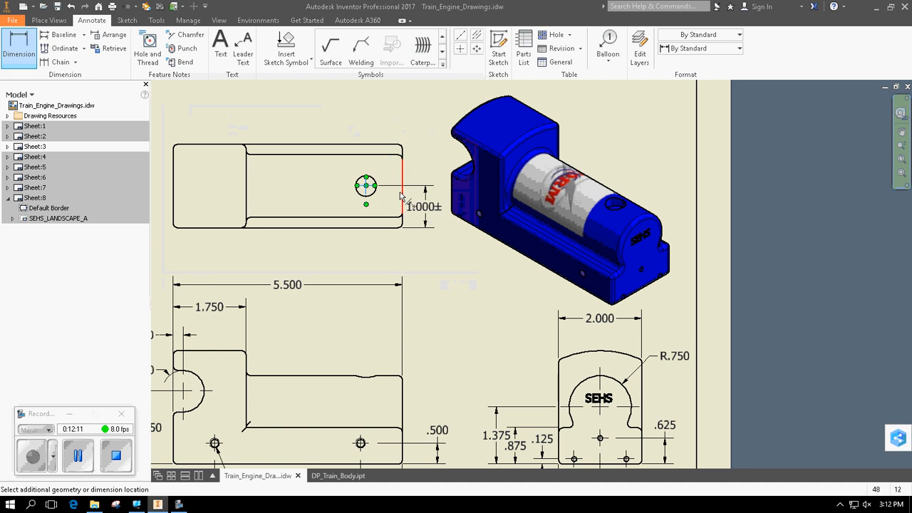
pyautogui.click(342, 249)
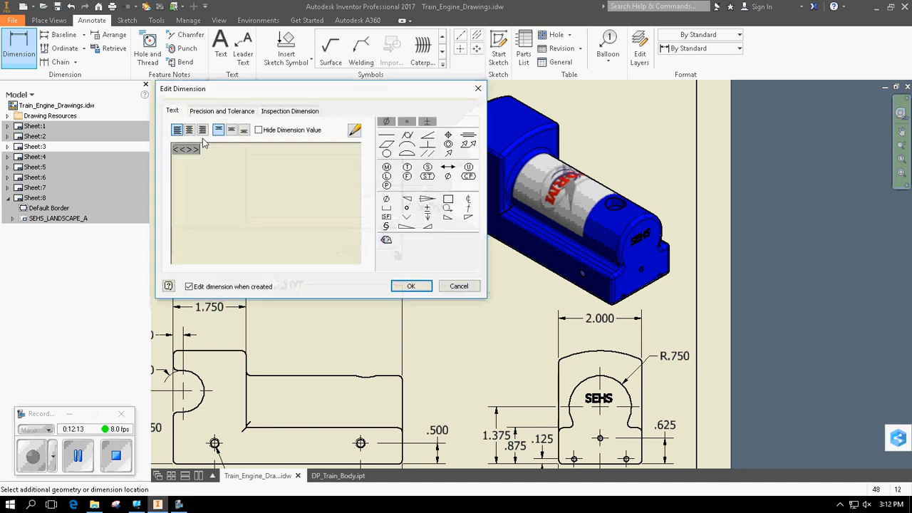
pyautogui.click(411, 285)
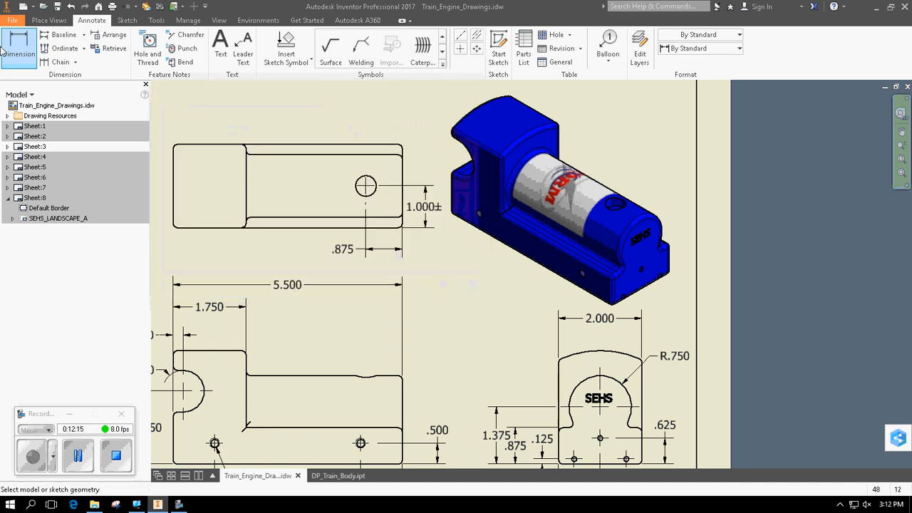
# Add a hole note to the top view's hole, placed below and to the right of the view
pyautogui.click(148, 49)
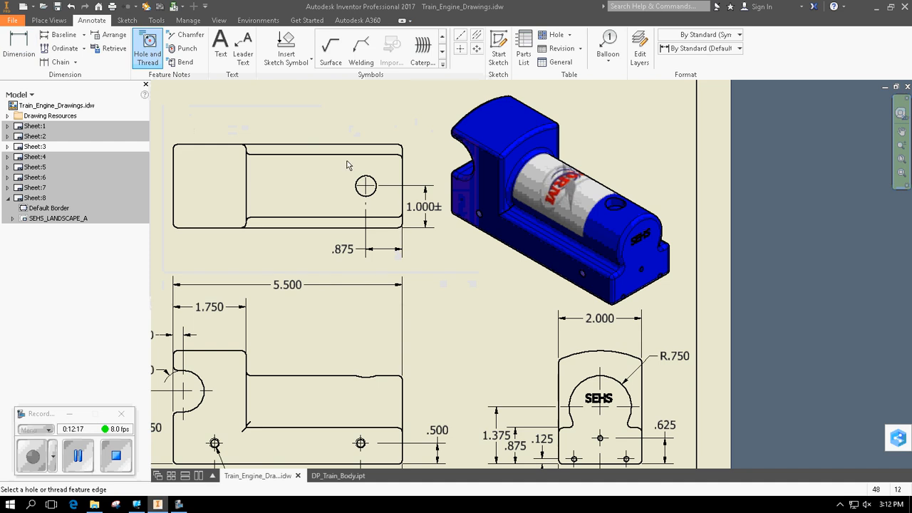
pyautogui.click(378, 181)
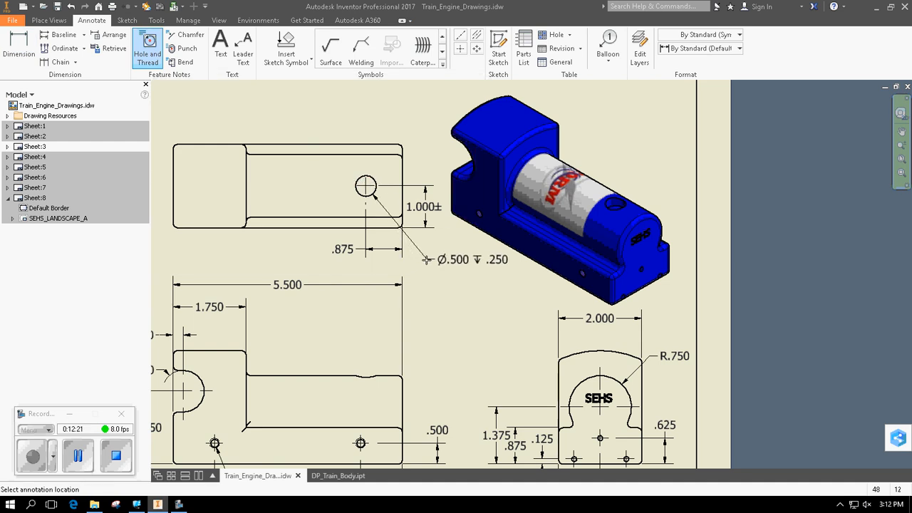
pyautogui.click(426, 259)
pyautogui.scroll(-8, 458, 274)
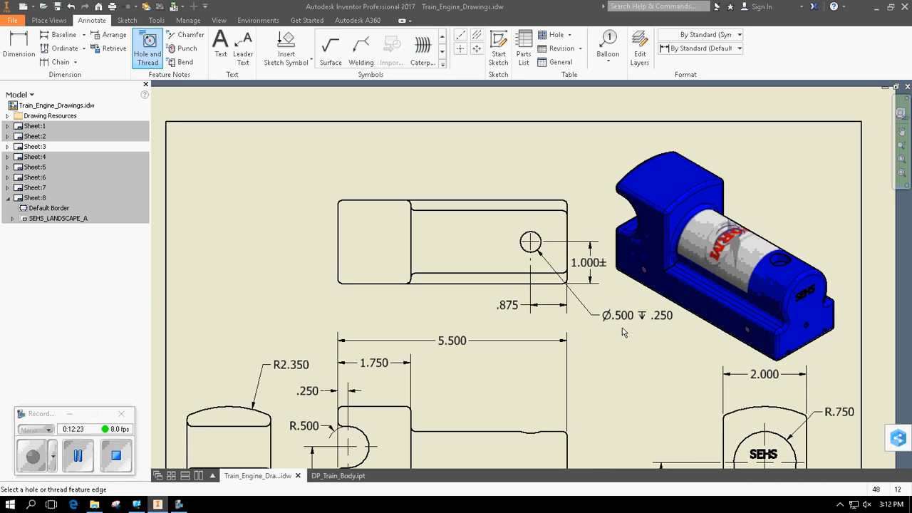
pyautogui.scroll(5, 521, 241)
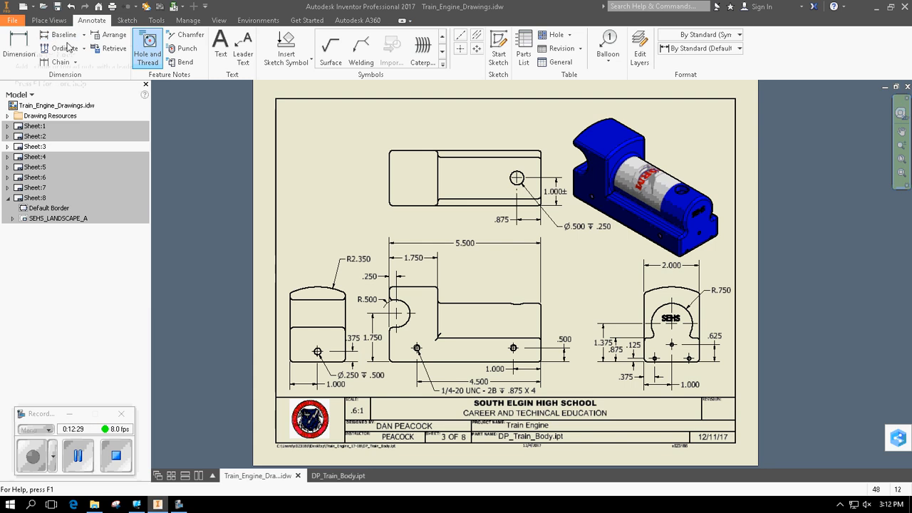
# Start a text note in the empty area to the left of the top view, with a text height of 0.120 in
pyautogui.click(221, 63)
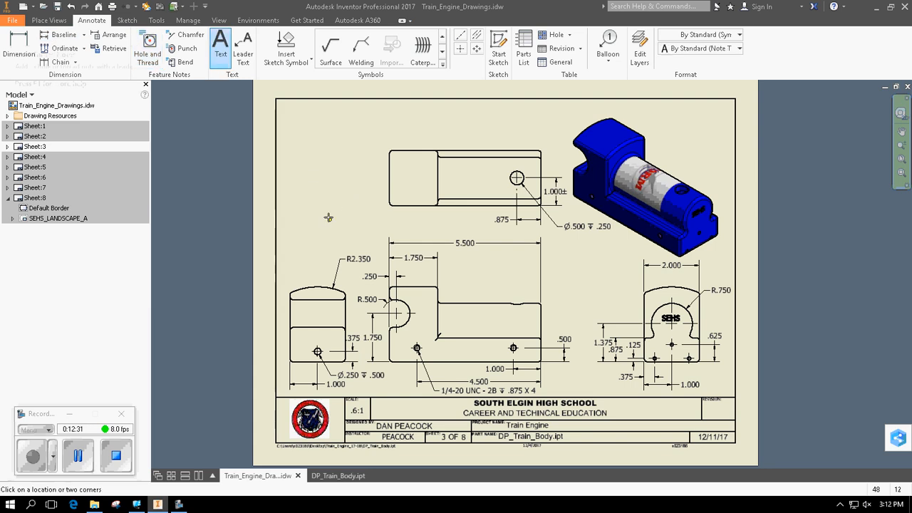
pyautogui.click(292, 149)
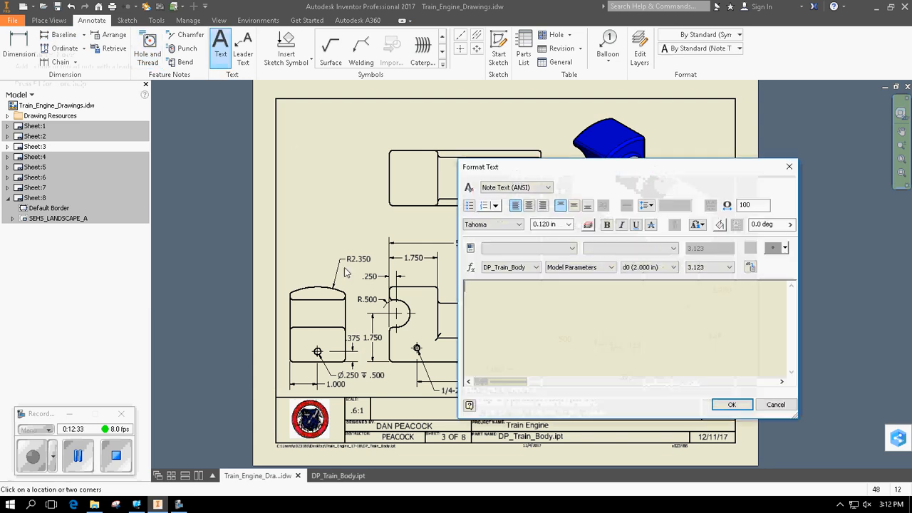
pyautogui.click(568, 225)
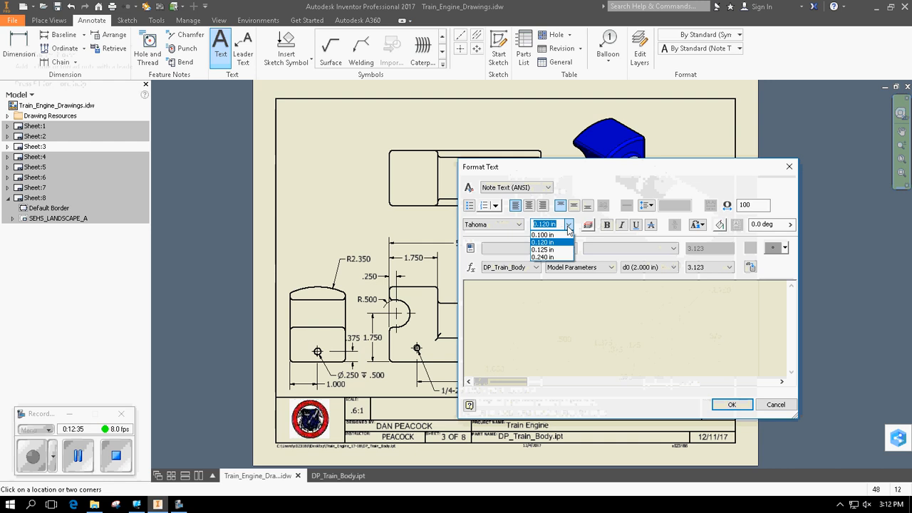
pyautogui.click(569, 224)
pyautogui.click(568, 224)
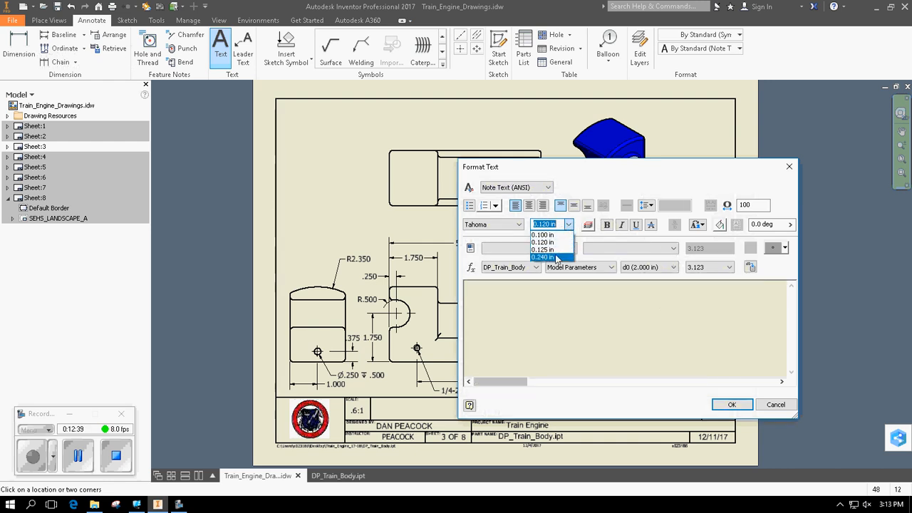
pyautogui.click(551, 242)
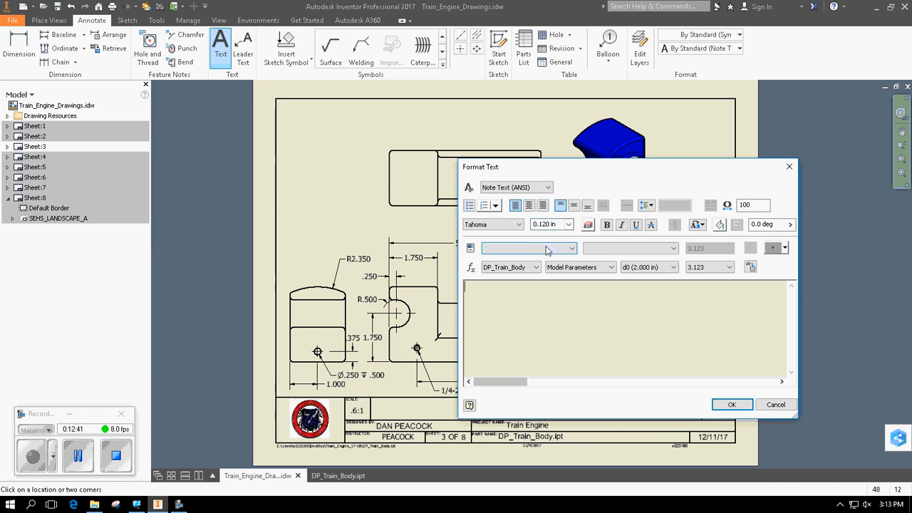
pyautogui.click(482, 318)
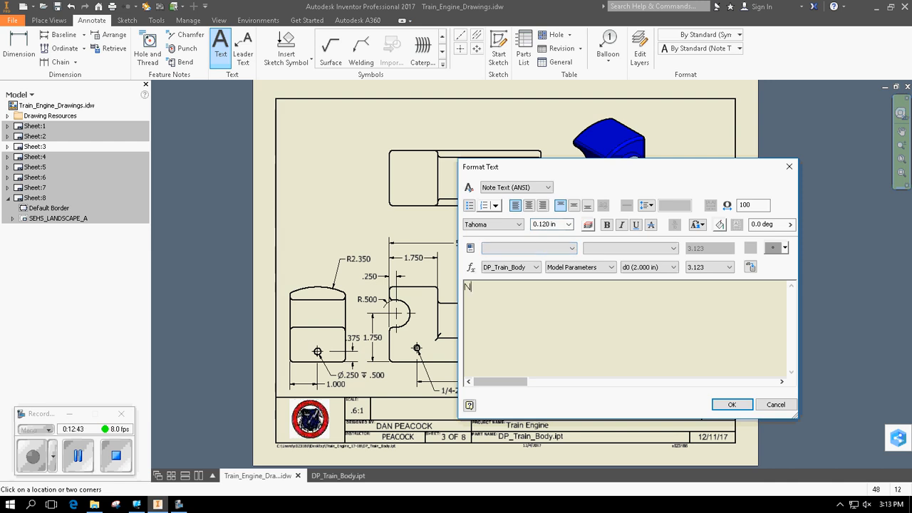
# Enter "Note: Round all edges R 0.1" as the first line of the note
pyautogui.write('NOT')
pyautogui.write('ote:')
pyautogui.write('  REo')
pyautogui.press('BackSpace')
pyautogui.press('BackSpace')
pyautogui.write('ound')
pyautogui.press('BackSpace')
pyautogui.press('BackSpace')
pyautogui.write('und ')
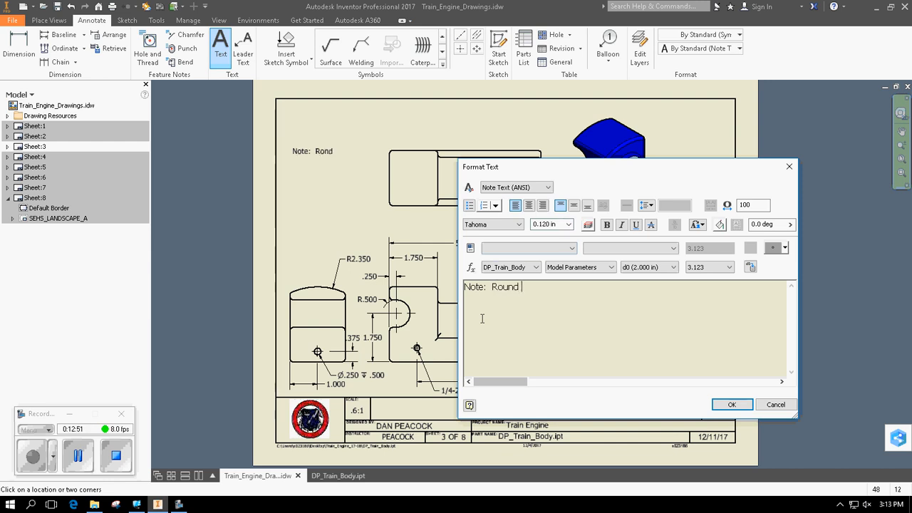
pyautogui.write('all edges R')
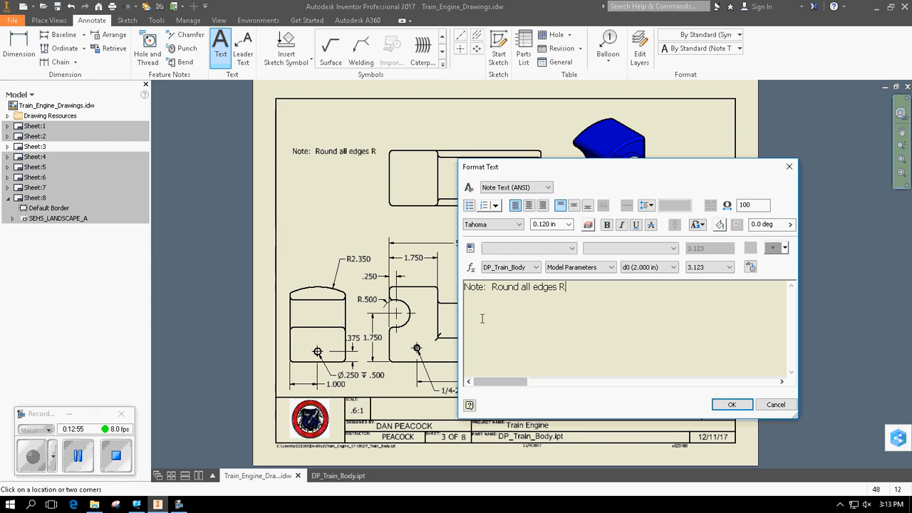
pyautogui.write(' 0.1')
# Add the indented second line "except for drilled holes" and move the finished note down beside the top view's lower left corner
pyautogui.press('Return')
pyautogui.press('Tab')
pyautogui.write('except for dril')
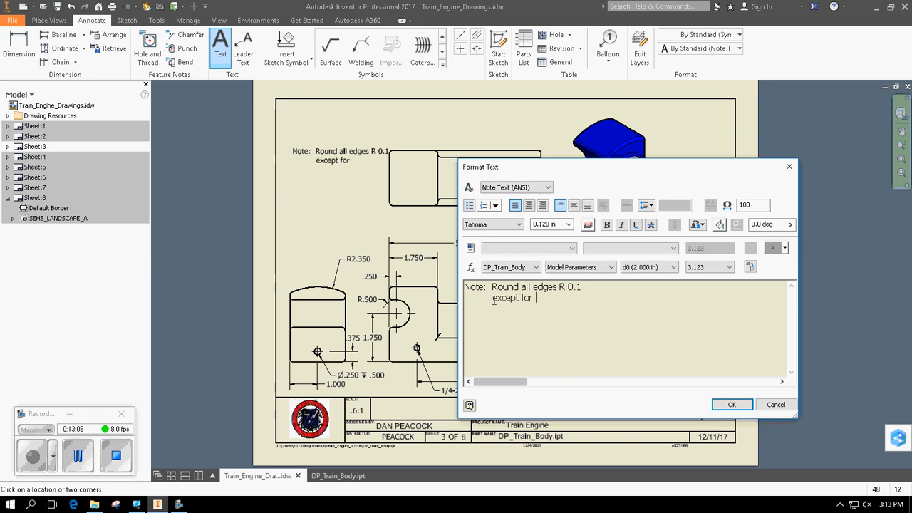
pyautogui.press('BackSpace')
pyautogui.press('BackSpace')
pyautogui.press('BackSpace')
pyautogui.write('ed holes')
pyautogui.click(732, 404)
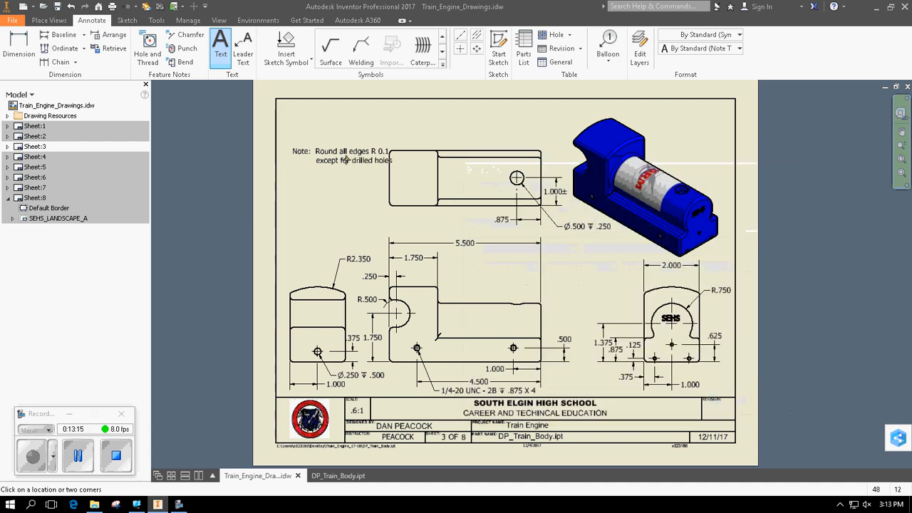
pyautogui.press('Escape')
pyautogui.moveTo(345, 161); pyautogui.dragTo(338, 200)
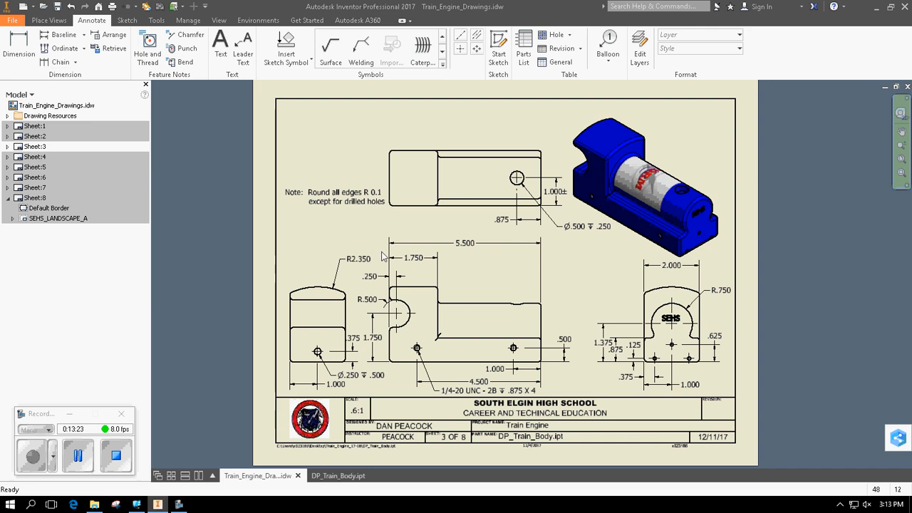
# Look at the part views on Sheet:4 and return to Sheet:3
pyautogui.doubleClick(36, 156)
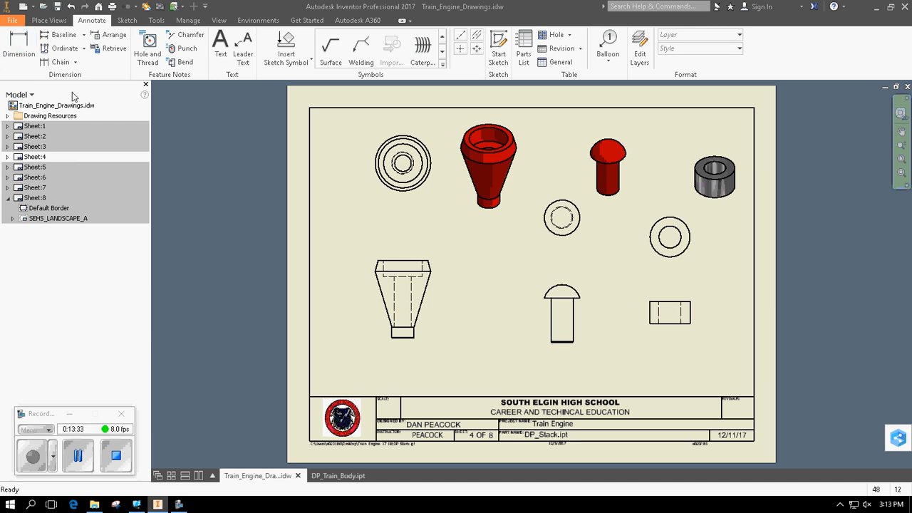
pyautogui.doubleClick(36, 146)
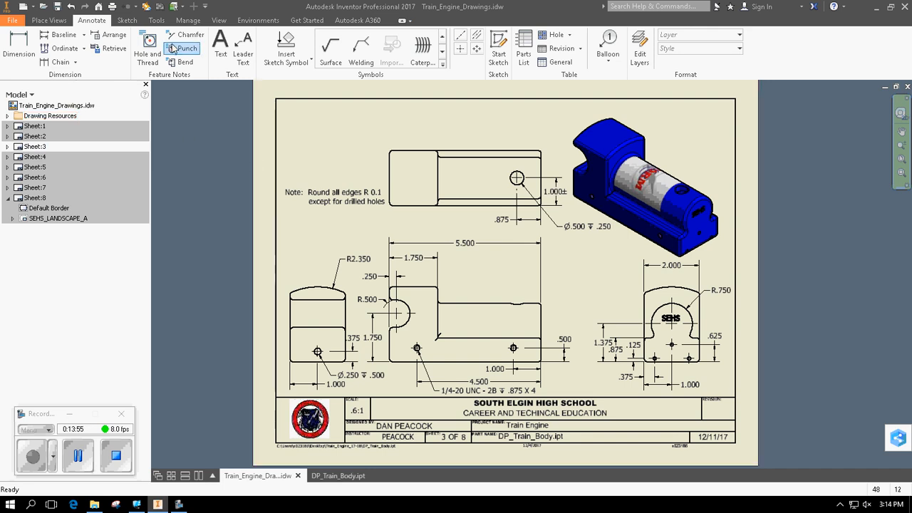
# Start a text note in the empty area above the top view, with a text height of 0.240 in
pyautogui.click(221, 49)
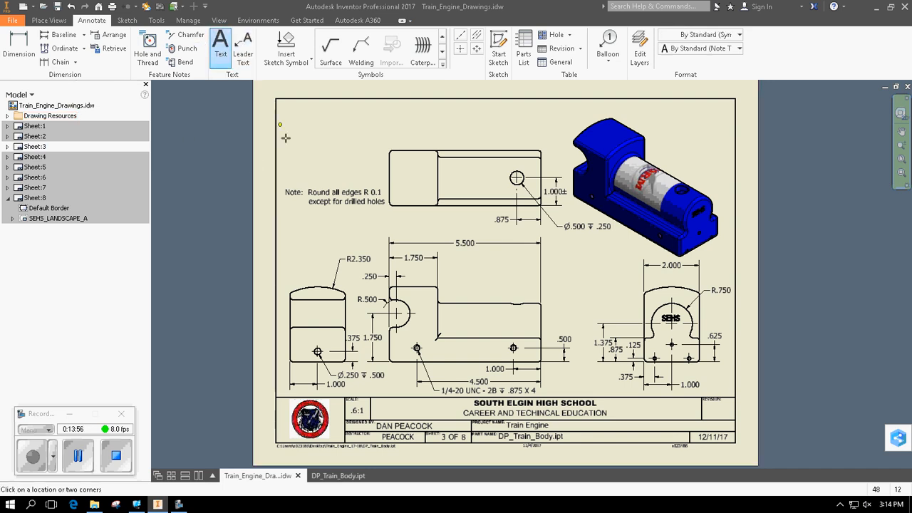
pyautogui.click(346, 119)
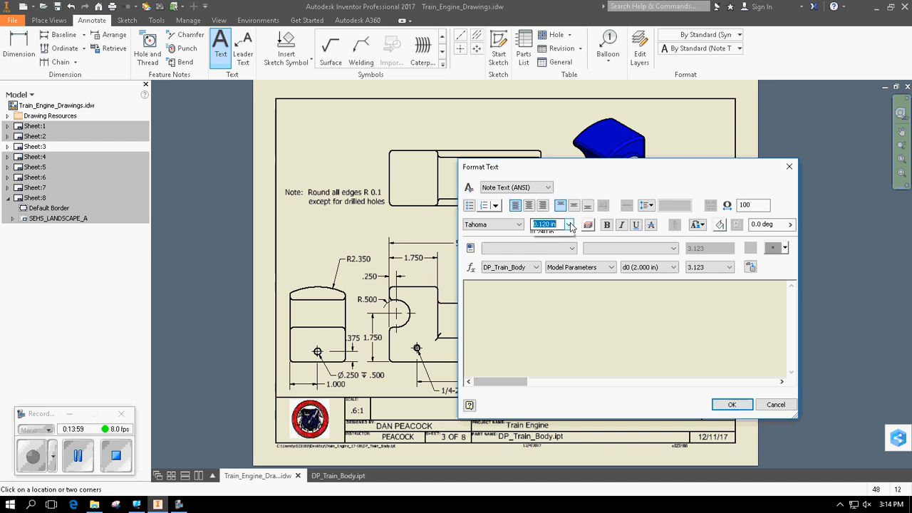
pyautogui.click(568, 224)
pyautogui.click(555, 257)
# Enter the title "TRAIN BODY" in capitals and finish the text
pyautogui.write('Tr')
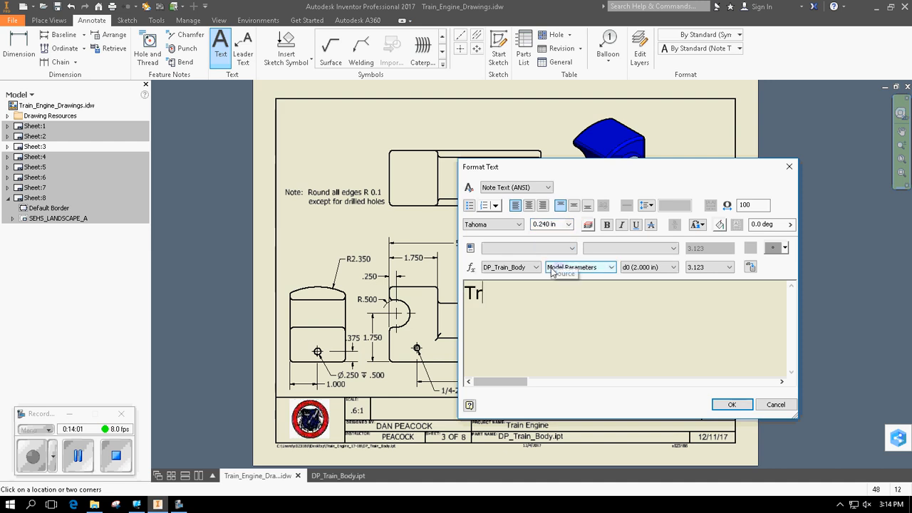
pyautogui.write('ain')
pyautogui.press('BackSpace')
pyautogui.press('BackSpace')
pyautogui.press('BackSpace')
pyautogui.press('BackSpace')
pyautogui.write('RAJI')
pyautogui.press('BackSpace')
pyautogui.press('BackSpace')
pyautogui.write('IN')
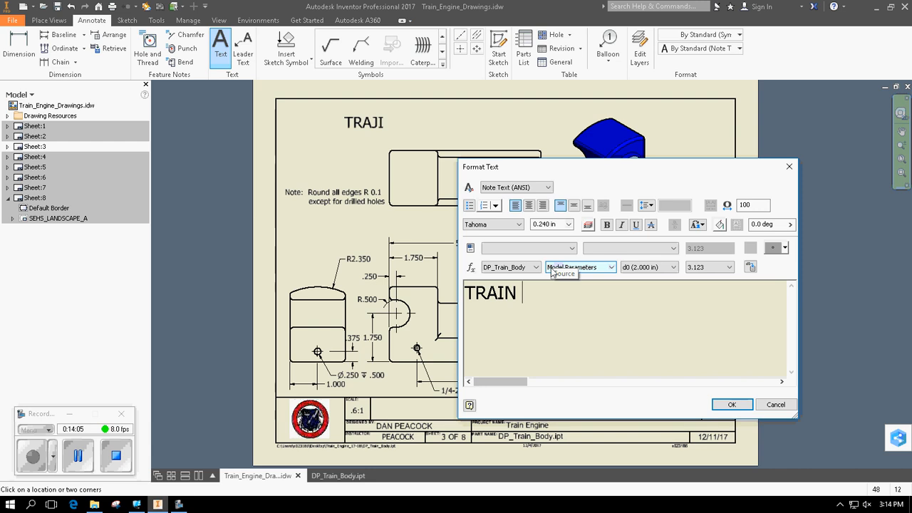
pyautogui.press('BackSpace')
pyautogui.write('n')
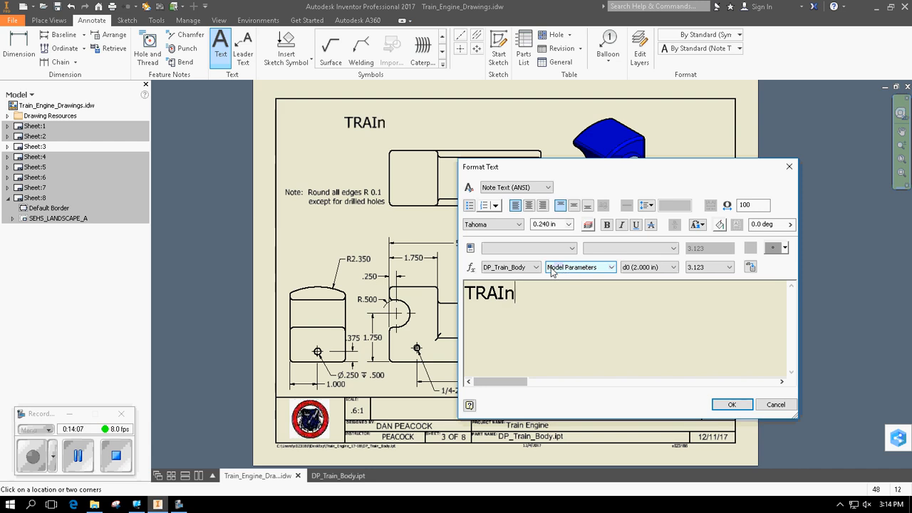
pyautogui.press('BackSpace')
pyautogui.write('N PO')
pyautogui.press('BackSpace')
pyautogui.press('BackSpace')
pyautogui.write('BKODY')
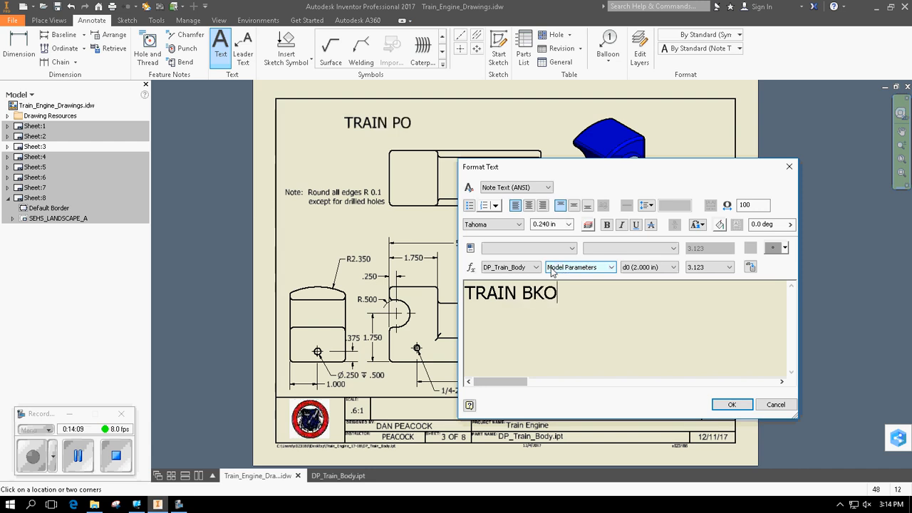
pyautogui.press('BackSpace')
pyautogui.press('BackSpace')
pyautogui.press('BackSpace')
pyautogui.press('BackSpace')
pyautogui.write('ODY')
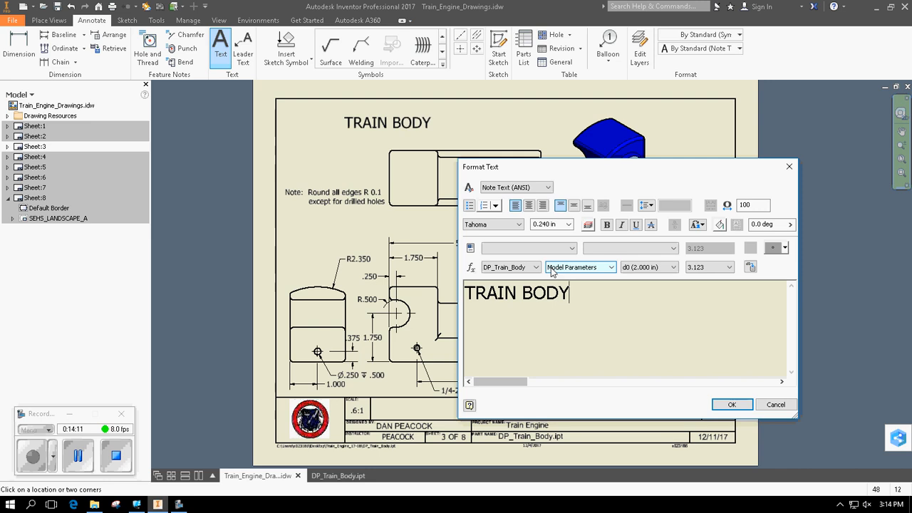
pyautogui.click(750, 405)
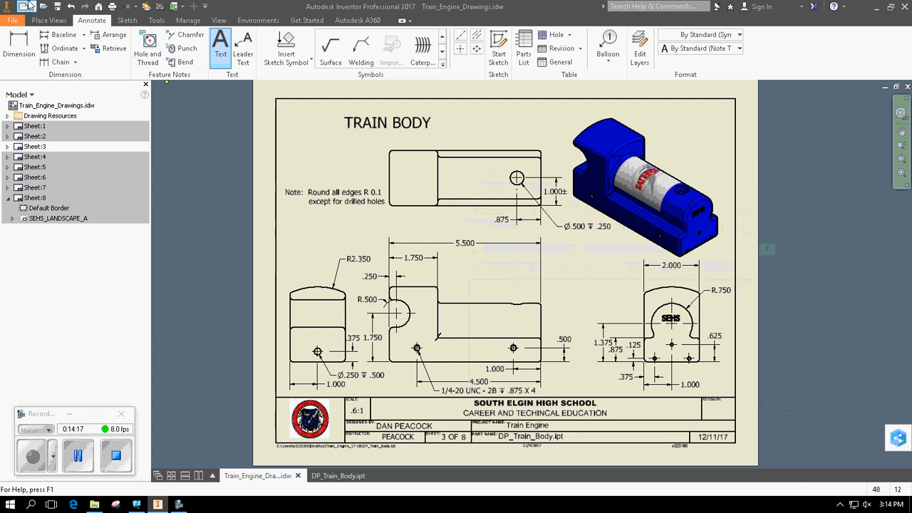
# Switch to Sheet:4 and start a text note below the stack's front view, with a text height of 0.240 in
pyautogui.doubleClick(35, 156)
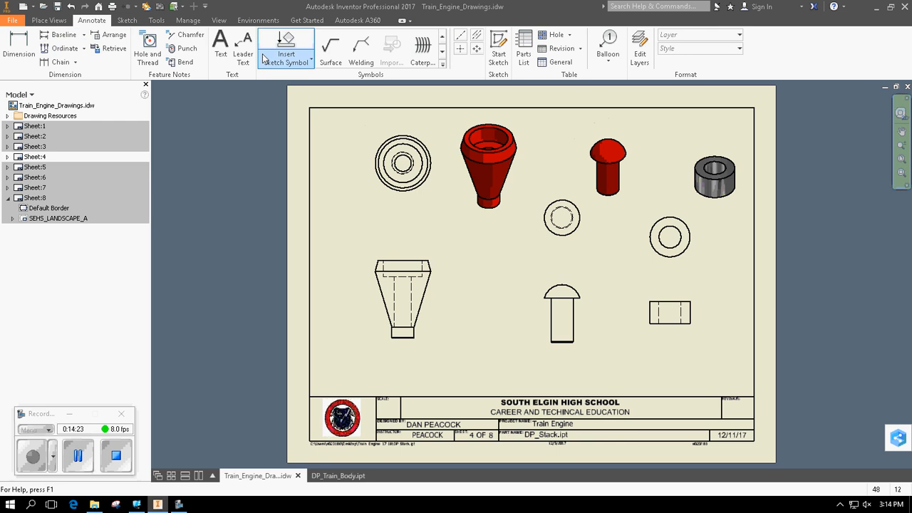
pyautogui.click(227, 62)
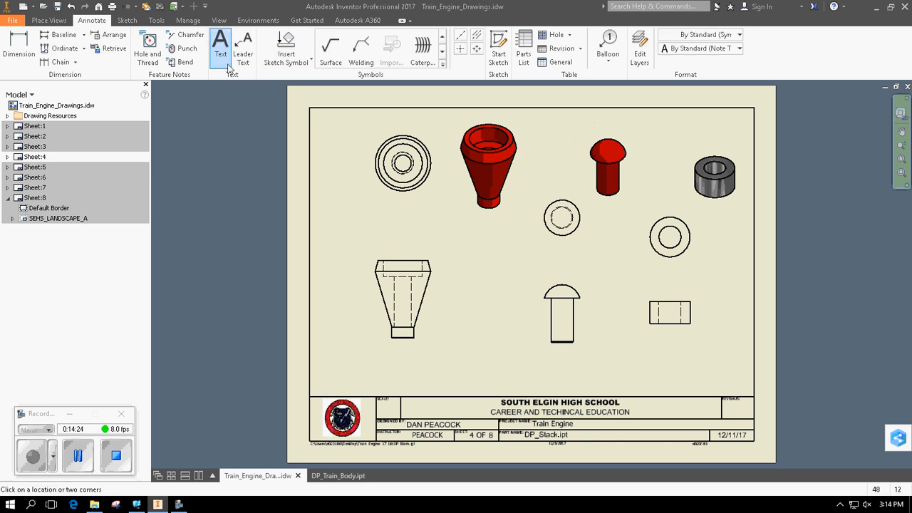
pyautogui.click(334, 379)
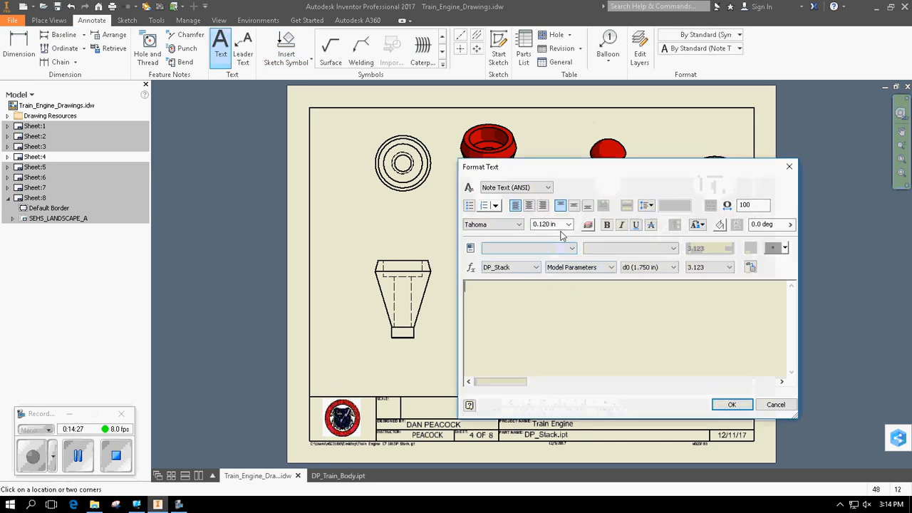
pyautogui.click(569, 225)
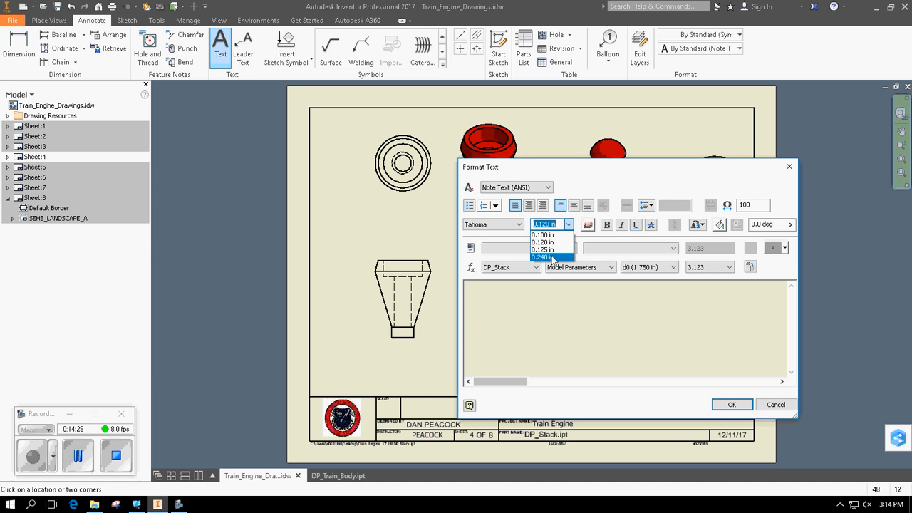
pyautogui.click(554, 253)
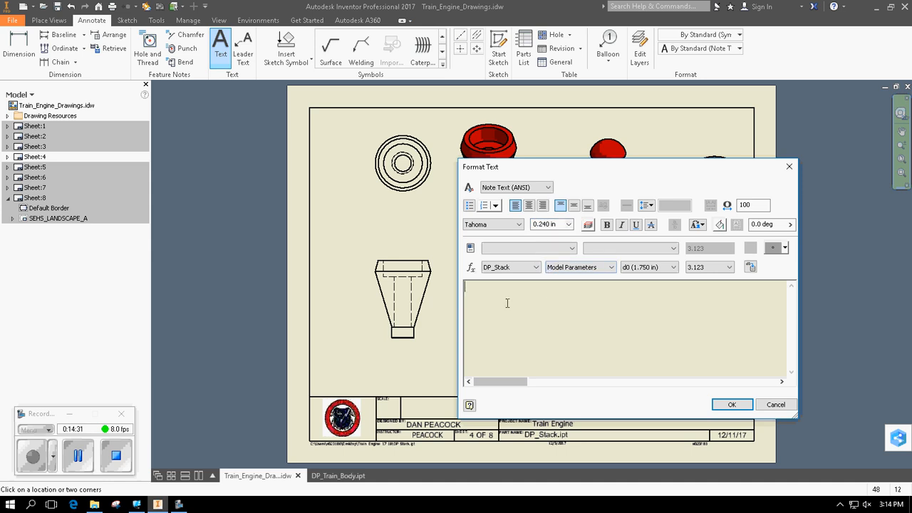
# Enter "STACK" and "Scale 1:1" on two lines and move the text up clear of the title block
pyautogui.write('STACK ')
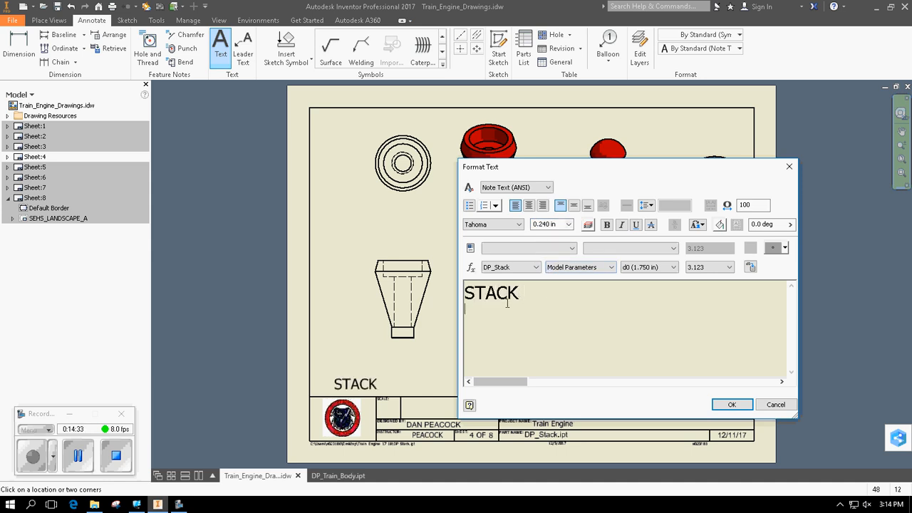
pyautogui.write('Scale 1:1')
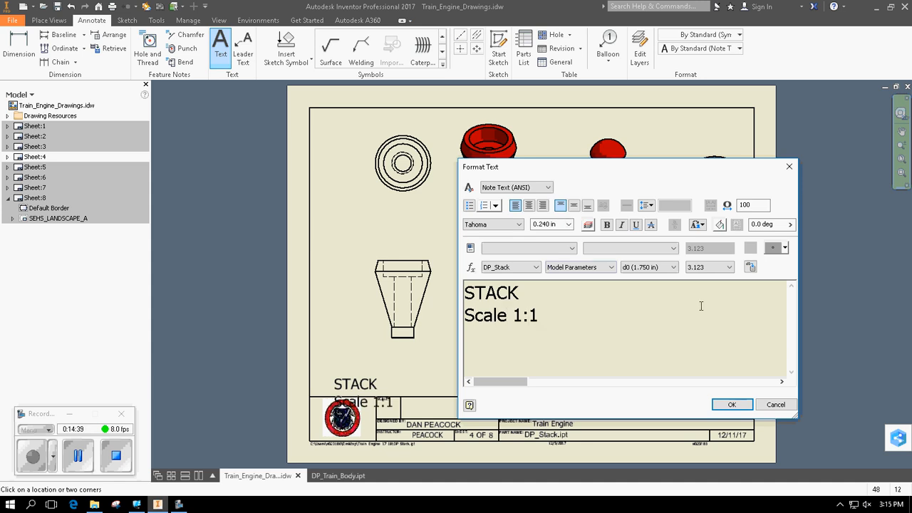
pyautogui.click(731, 403)
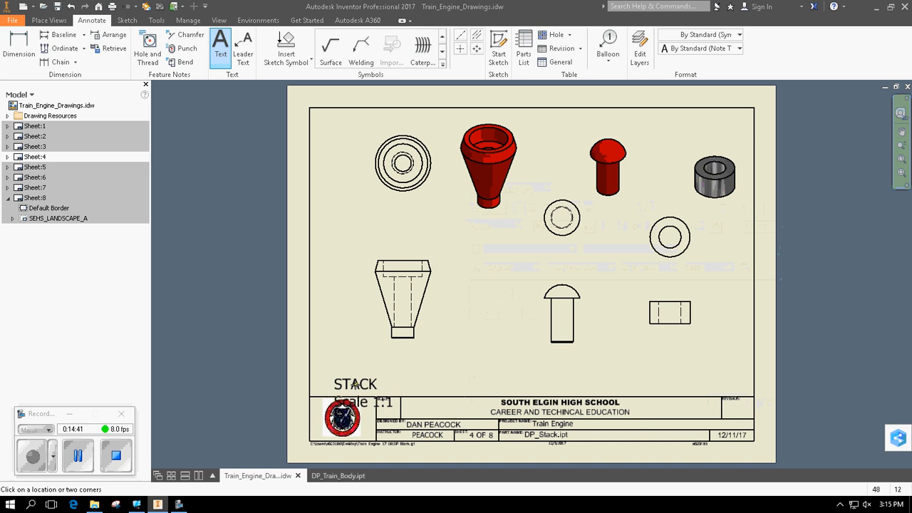
pyautogui.press('Escape')
pyautogui.moveTo(355, 385); pyautogui.dragTo(346, 356)
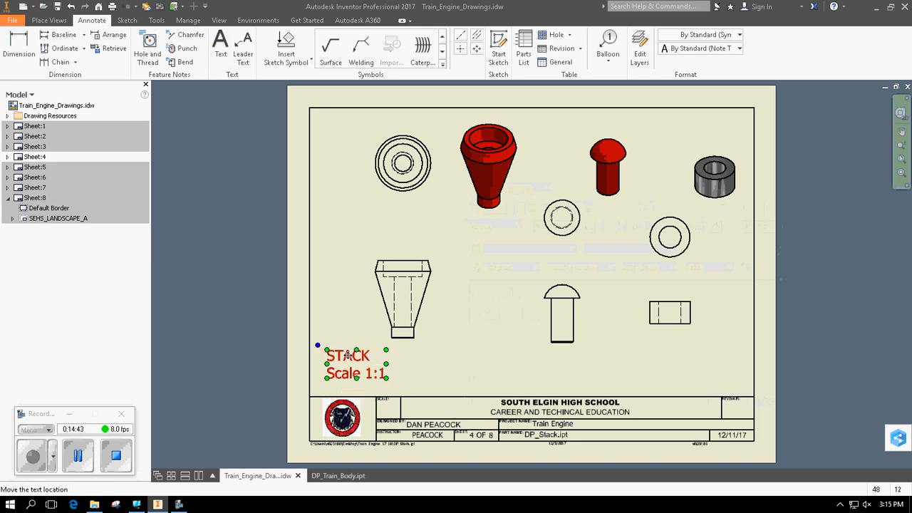
pyautogui.click(434, 376)
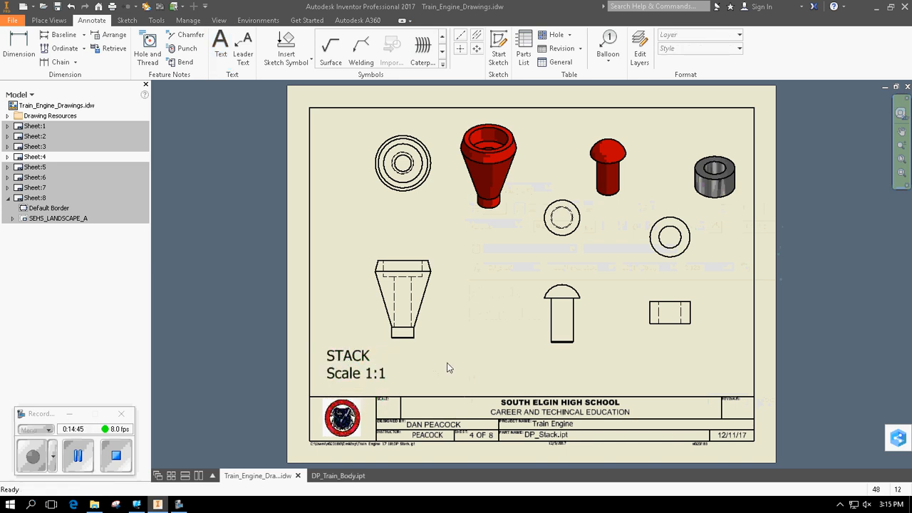
# Dimension the stack's overall height in the front view, placing the dimension to the right of the part
pyautogui.click(25, 58)
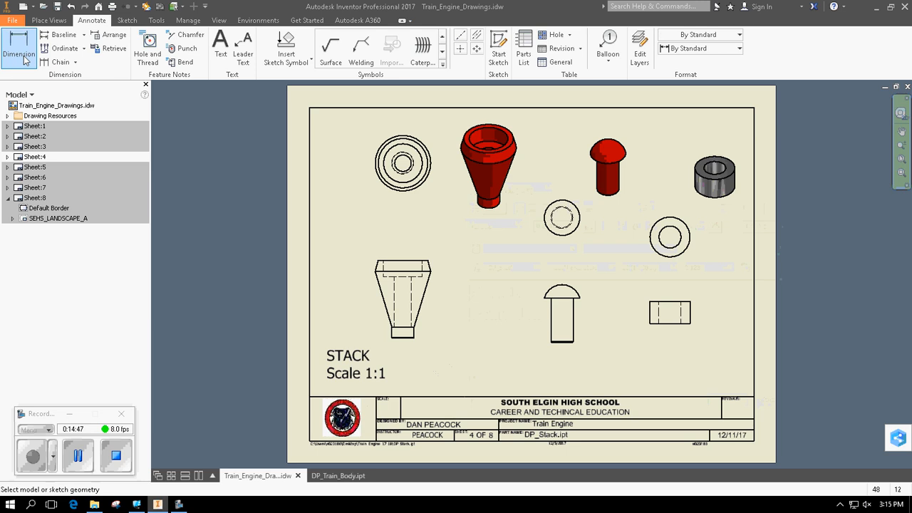
pyautogui.click(411, 262)
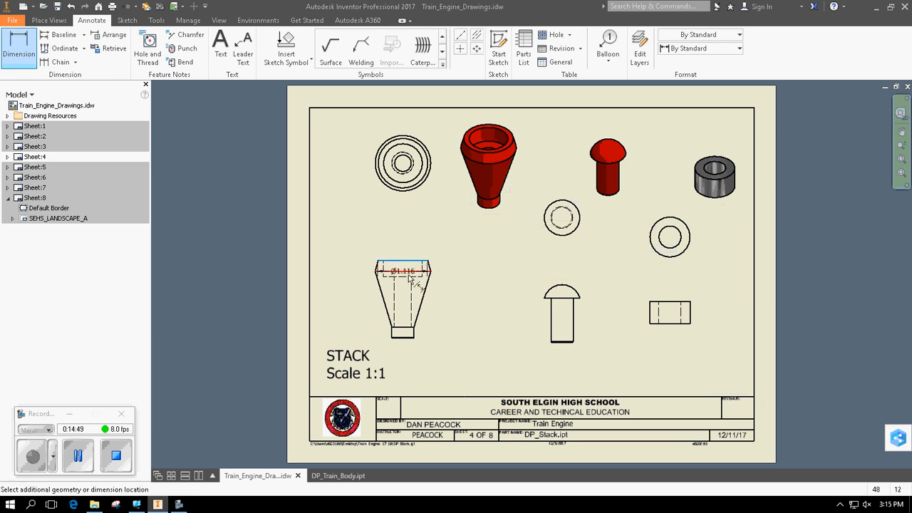
pyautogui.scroll(3, 407, 342)
pyautogui.scroll(2, 408, 344)
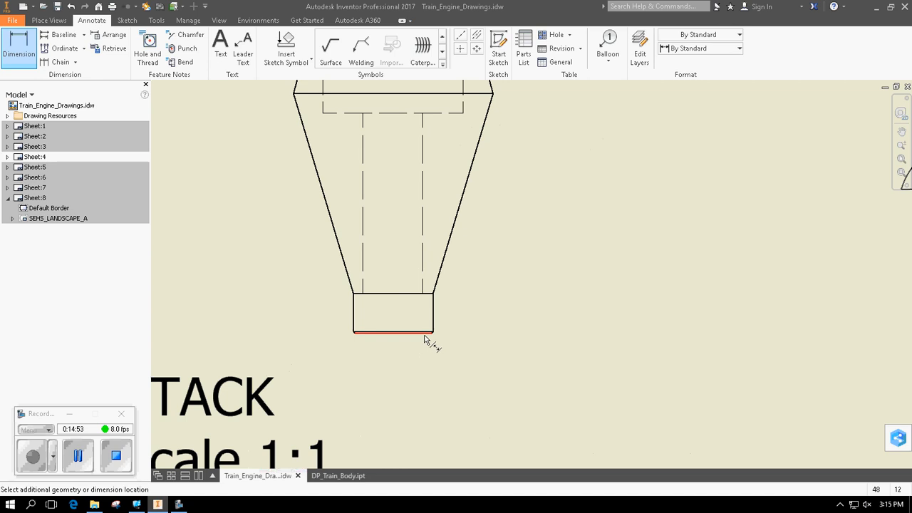
pyautogui.click(422, 332)
pyautogui.scroll(-5, 527, 310)
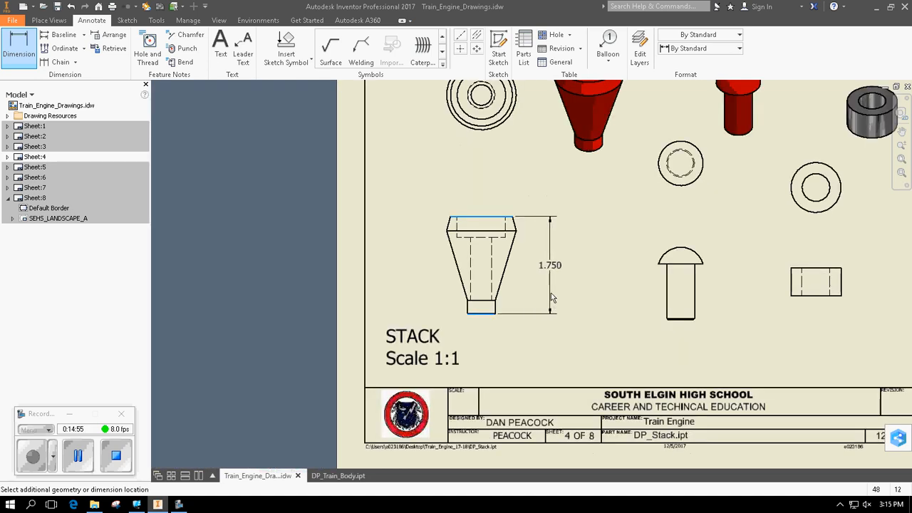
pyautogui.click(574, 288)
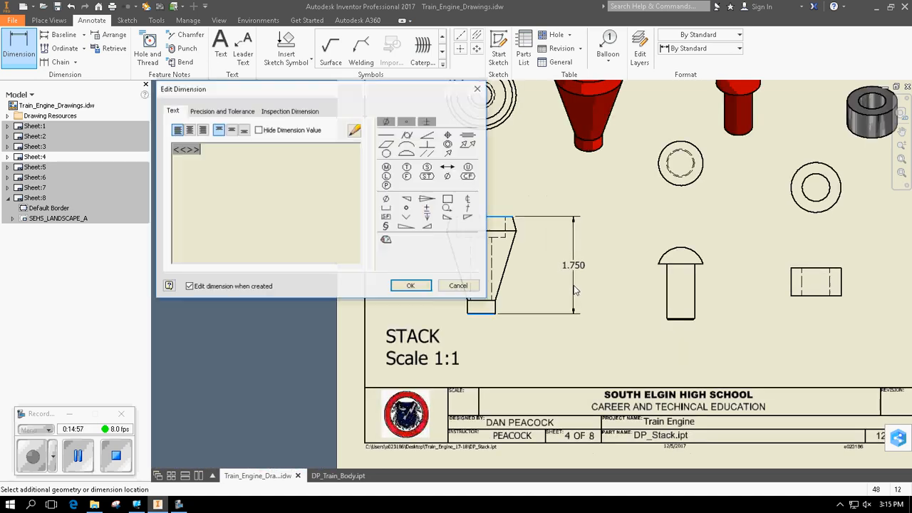
pyautogui.click(411, 284)
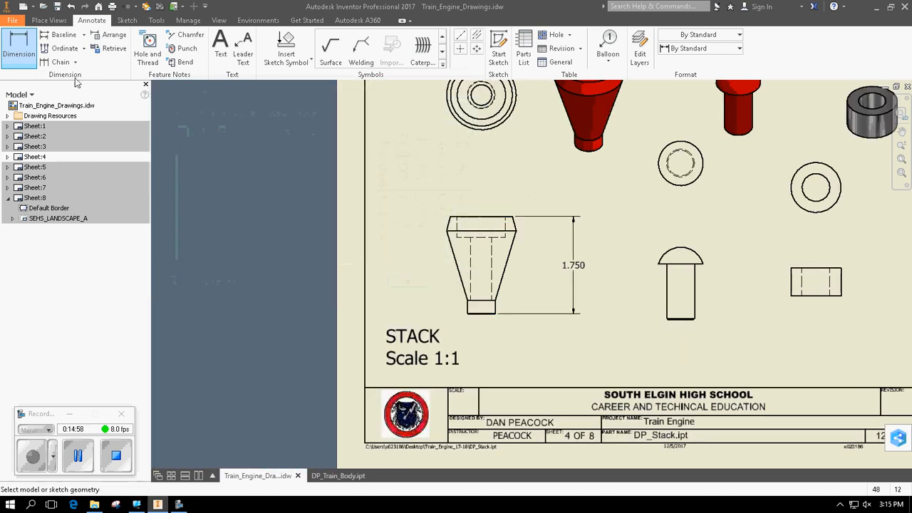
pyautogui.click(517, 235)
pyautogui.scroll(4, 499, 322)
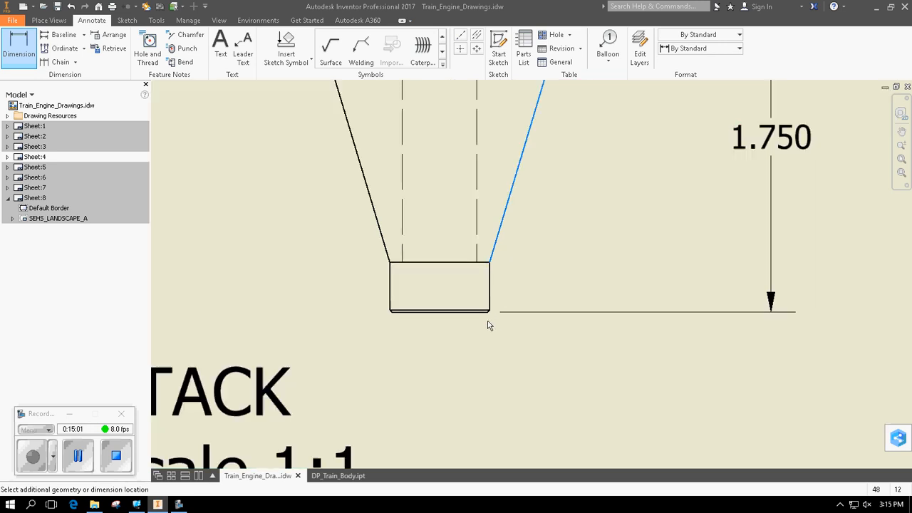
pyautogui.press('Escape')
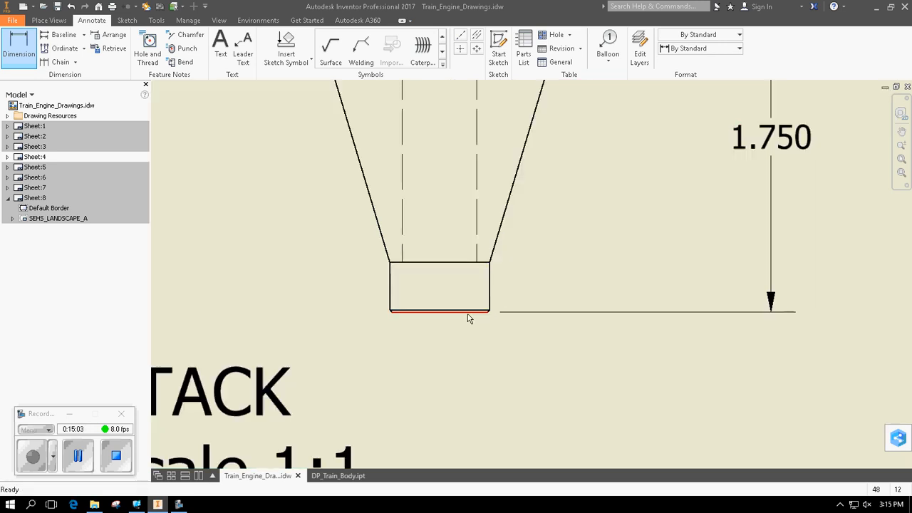
# Dimension the height from the stack's base to its widest edge, placing it inside the overall height dimension
pyautogui.press('d')
pyautogui.scroll(-4, 541, 156)
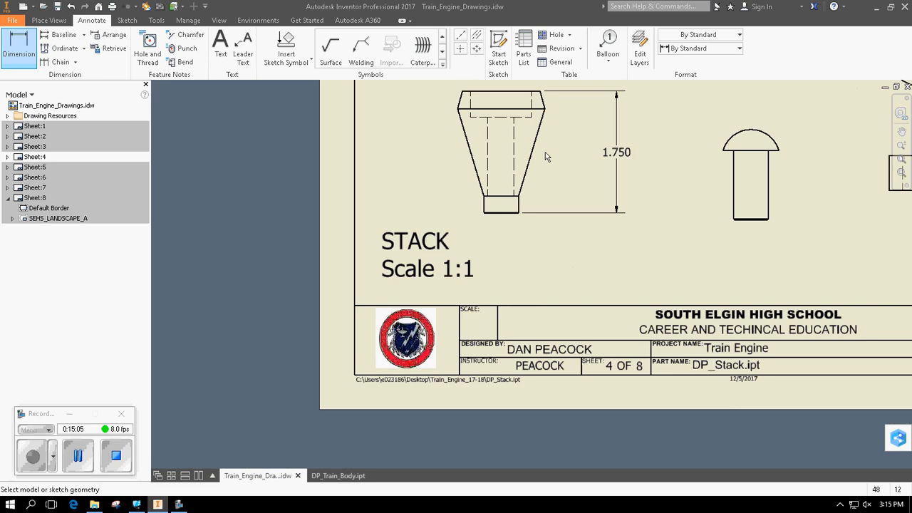
pyautogui.click(545, 109)
pyautogui.scroll(5, 518, 219)
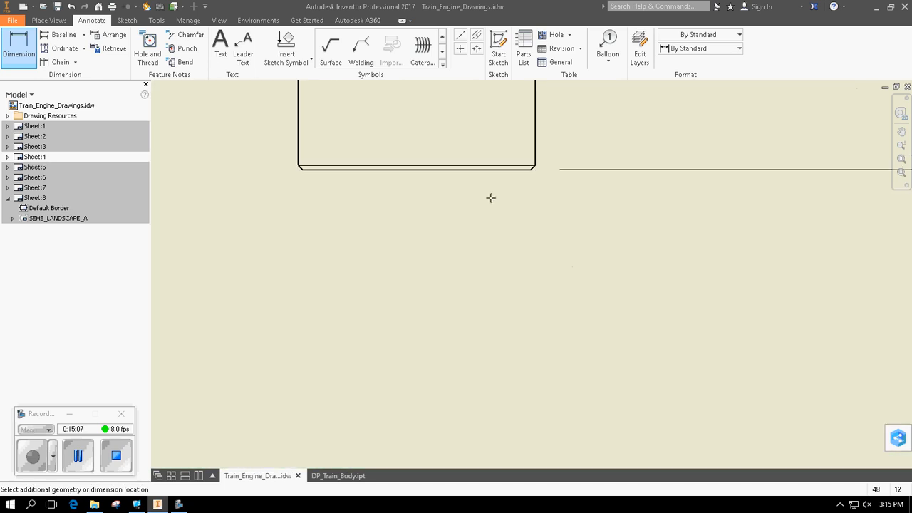
pyautogui.click(479, 168)
pyautogui.scroll(-4, 638, 158)
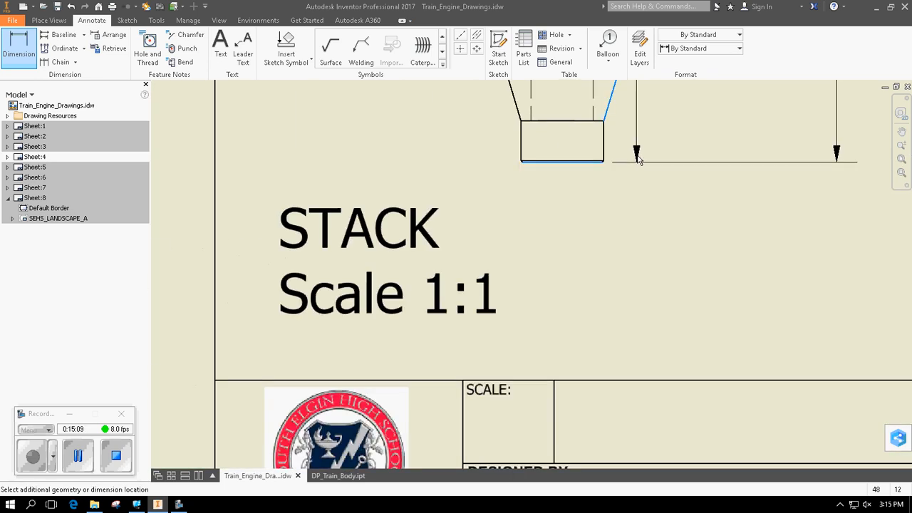
pyautogui.moveTo(695, 178); pyautogui.dragTo(552, 370, button='middle')
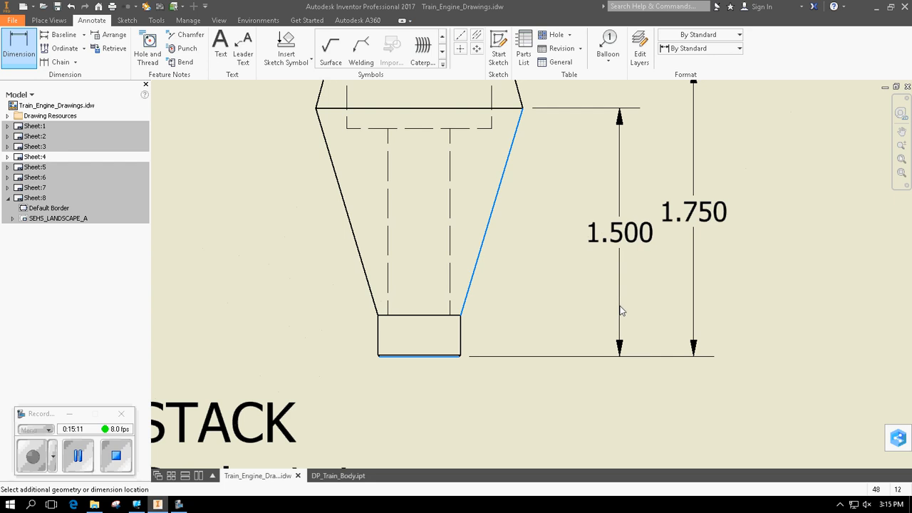
pyautogui.click(619, 310)
pyautogui.click(410, 284)
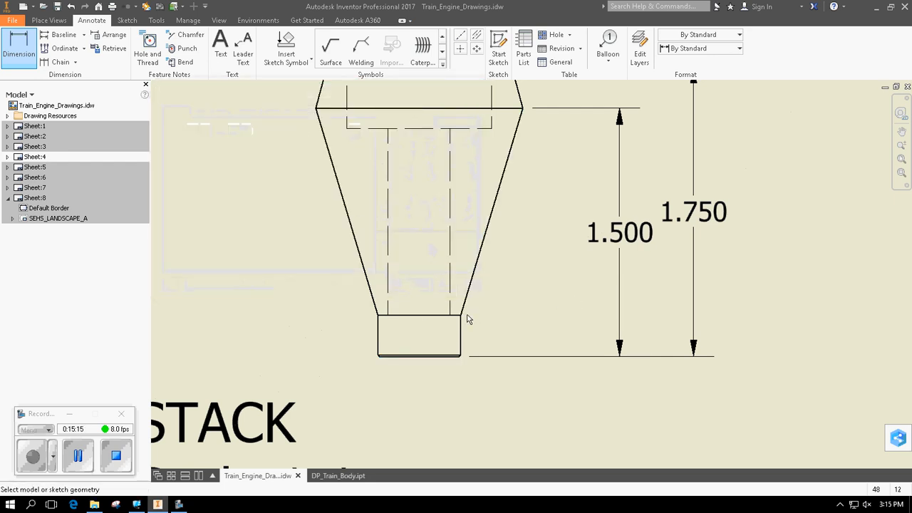
# Dimension the height of the stack's straight base section, placing it between the part and the other height dimensions
pyautogui.click(460, 347)
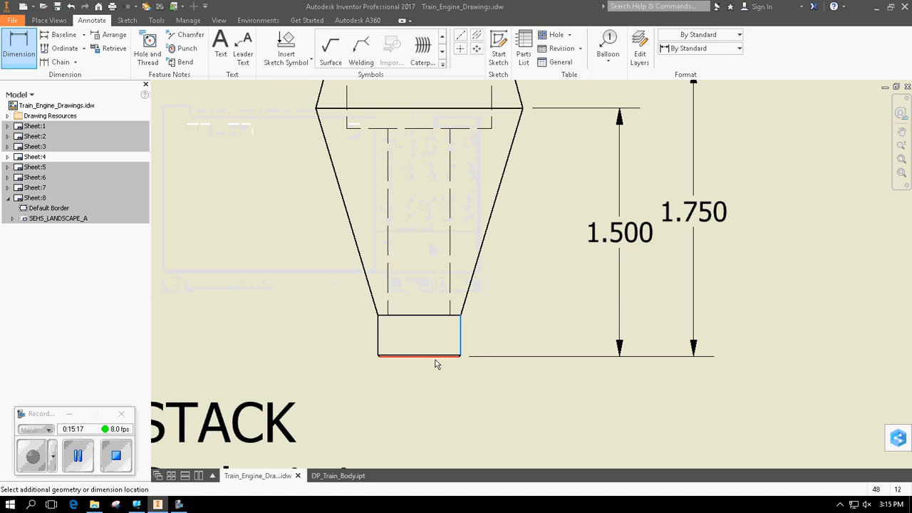
pyautogui.click(437, 358)
pyautogui.click(525, 348)
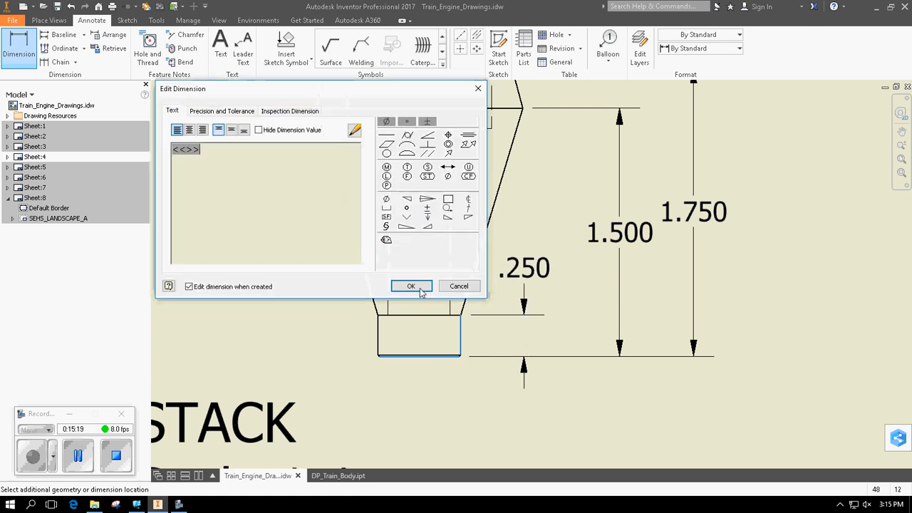
pyautogui.click(421, 287)
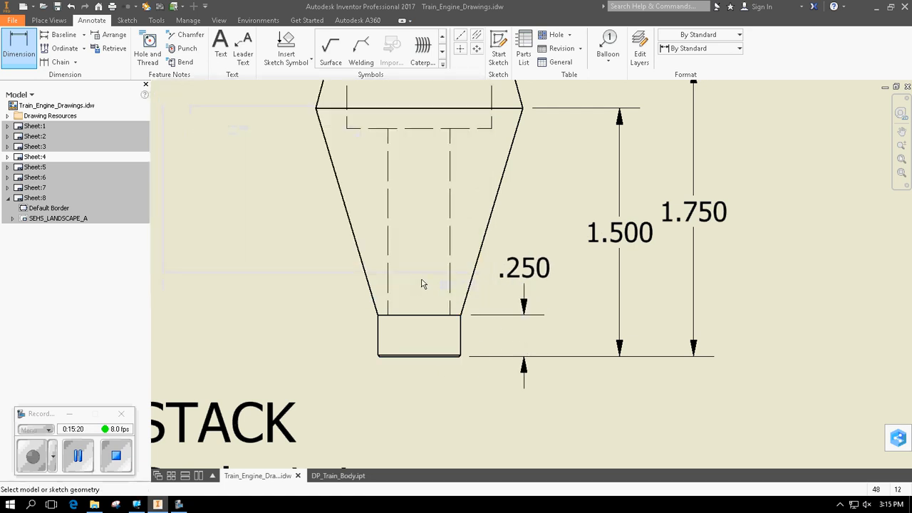
# Dimension the width of the stack's straight base section in the front view, placing the dimension below the part
pyautogui.click(379, 328)
pyautogui.click(461, 335)
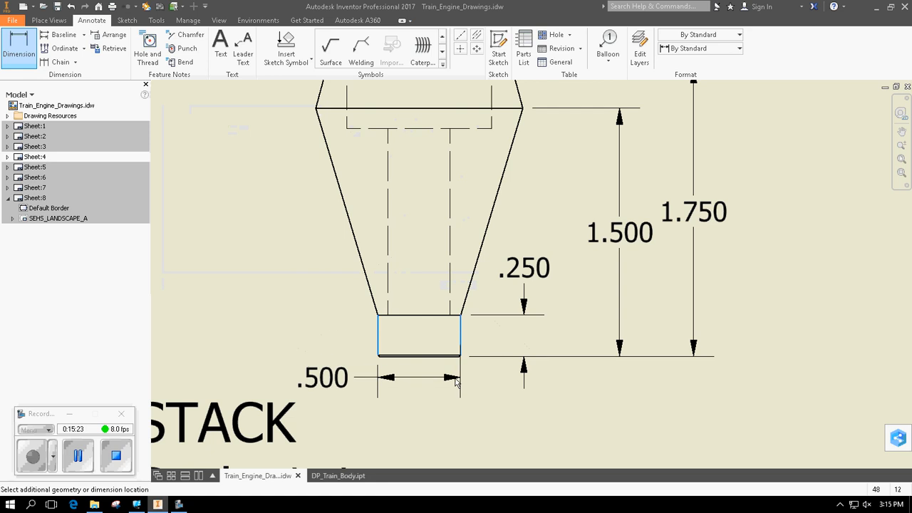
pyautogui.click(356, 364)
pyautogui.click(413, 286)
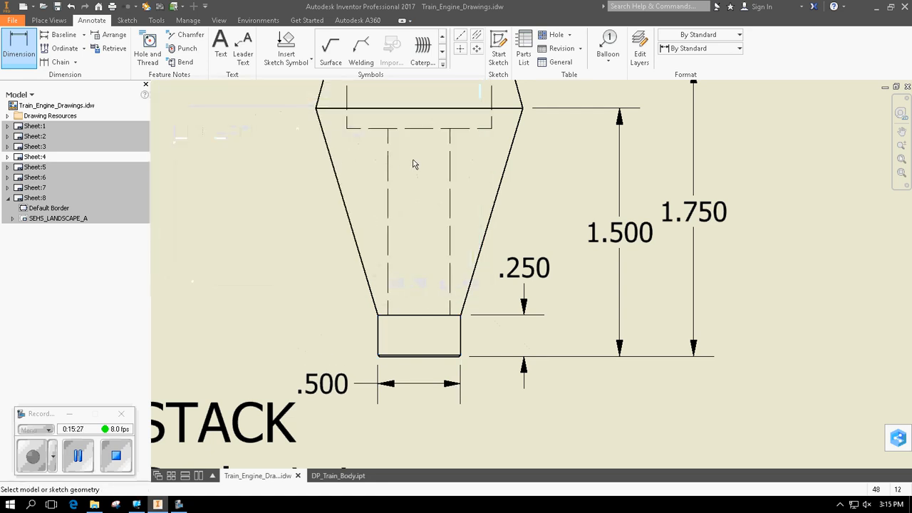
# Add a chamfer note to the small chamfer at the stack base's lower right corner, placing it below and right of the view
pyautogui.click(186, 34)
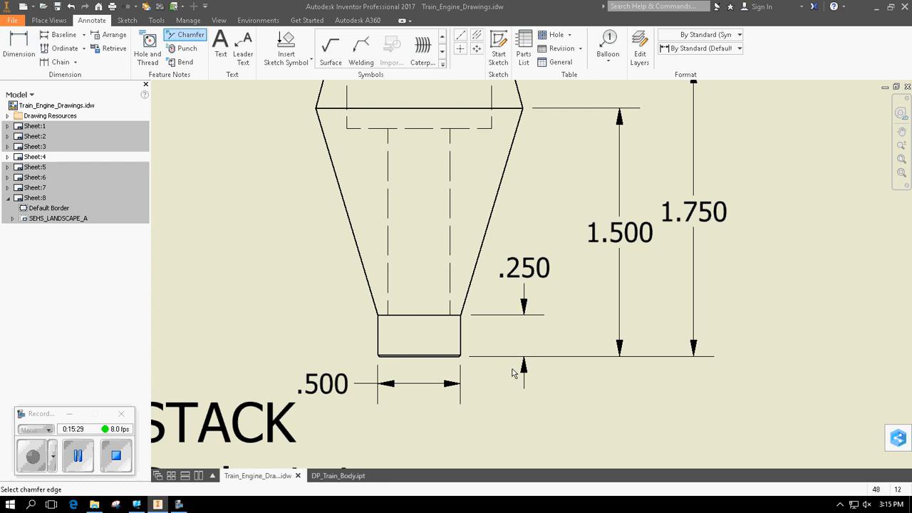
pyautogui.scroll(5, 511, 373)
pyautogui.click(408, 290)
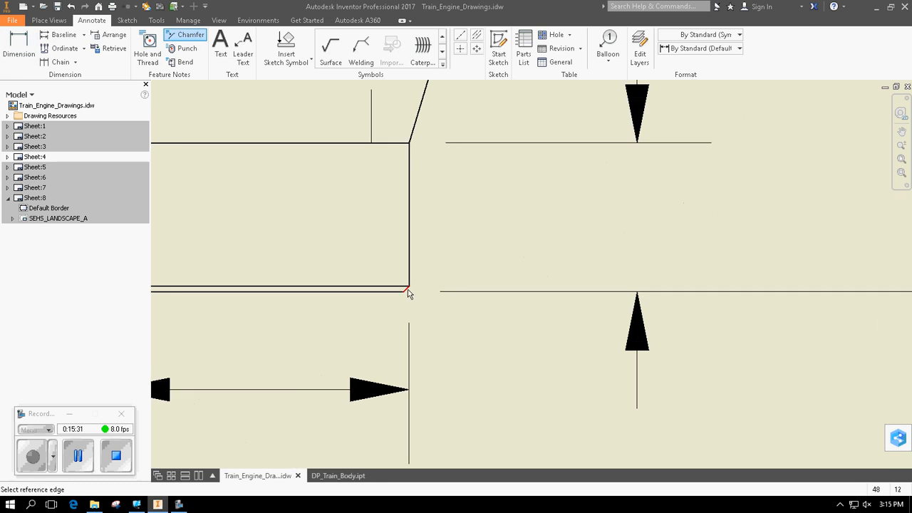
pyautogui.click(407, 289)
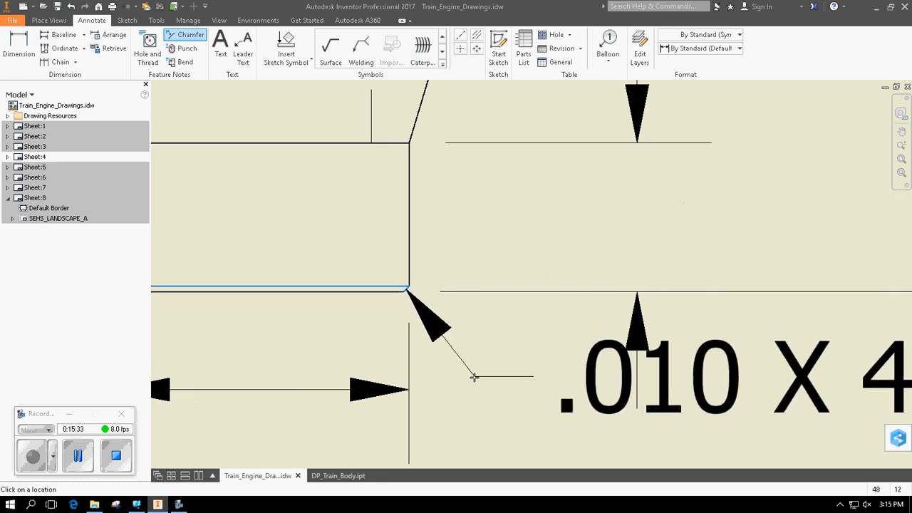
pyautogui.scroll(-5, 474, 379)
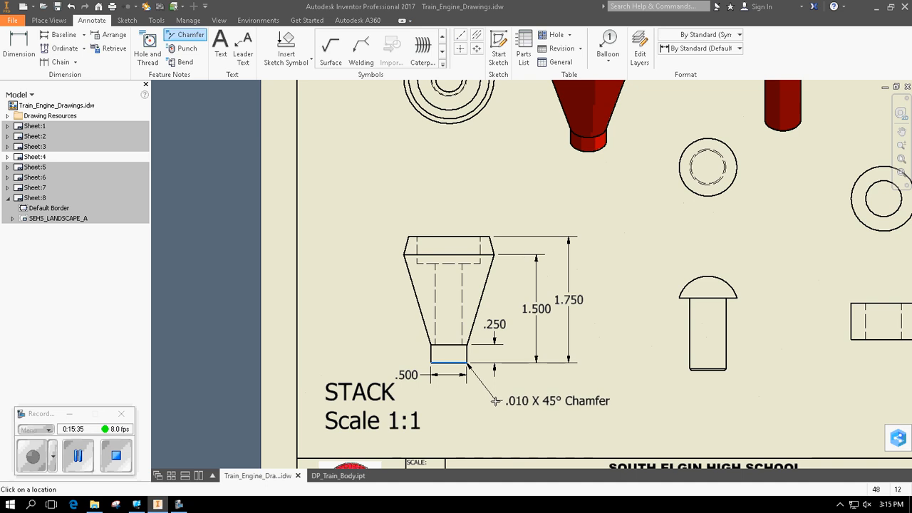
pyautogui.click(498, 404)
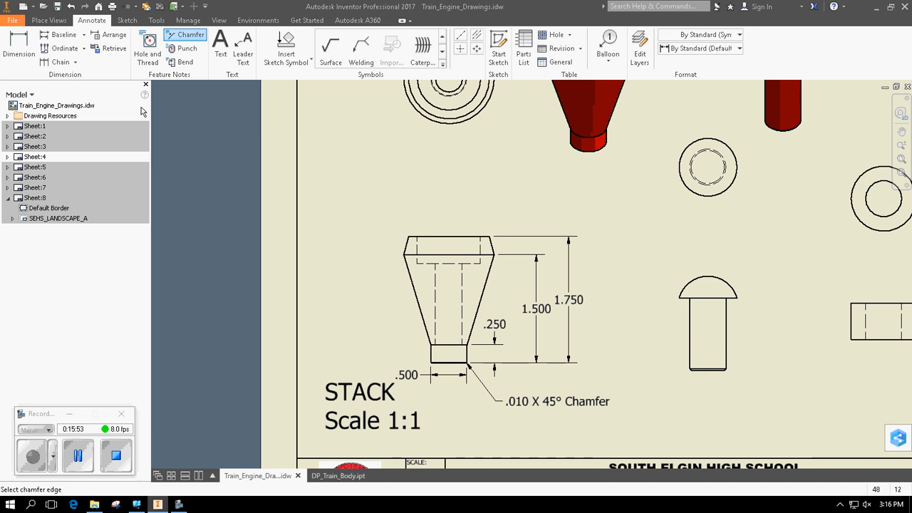
# Create a sketch on the stack's front view with a vertical line running up from the right widest corner past the top edge
pyautogui.click(49, 20)
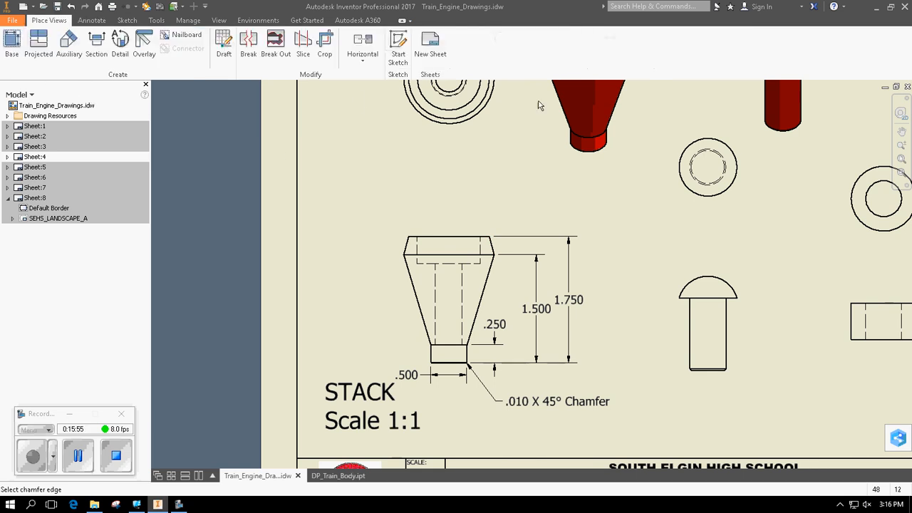
pyautogui.click(397, 48)
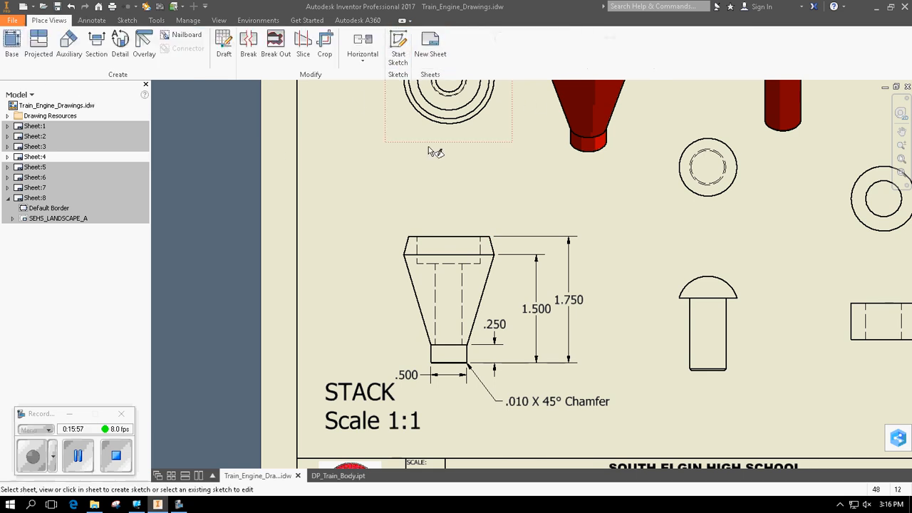
pyautogui.click(470, 225)
pyautogui.scroll(5, 498, 260)
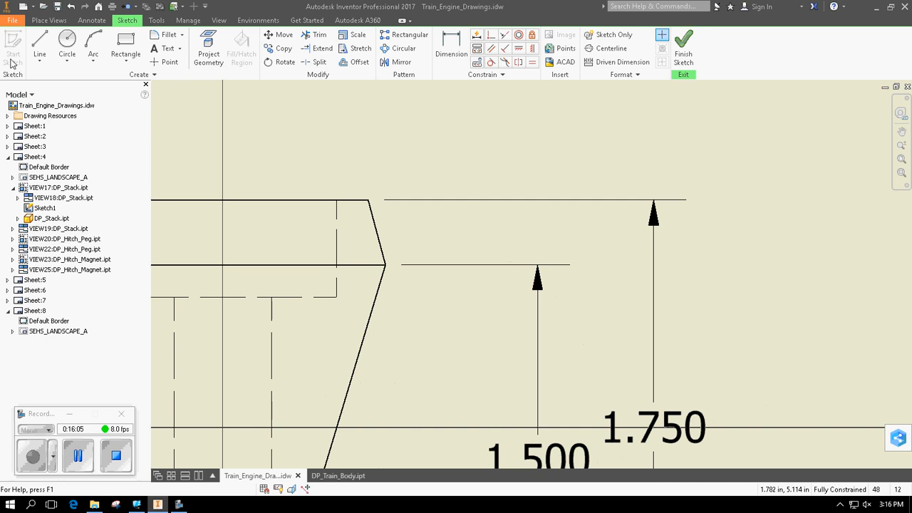
pyautogui.click(40, 62)
pyautogui.click(40, 79)
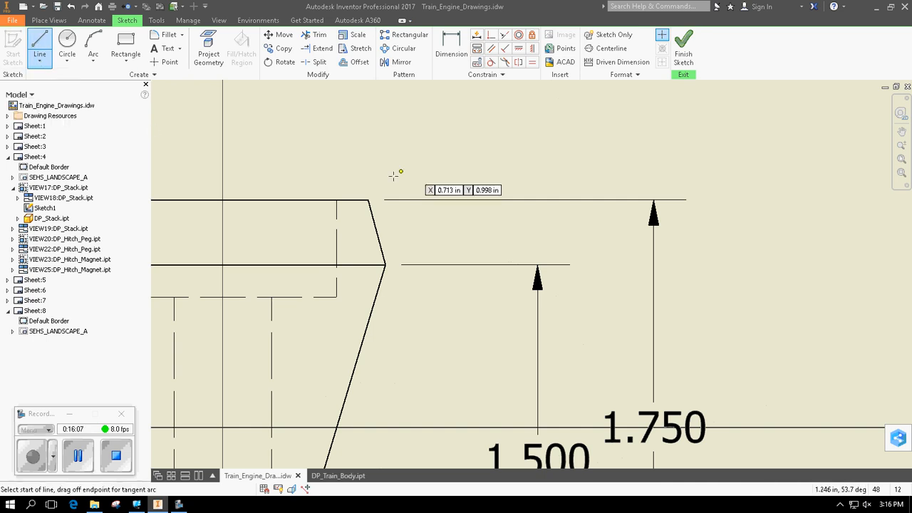
pyautogui.click(385, 265)
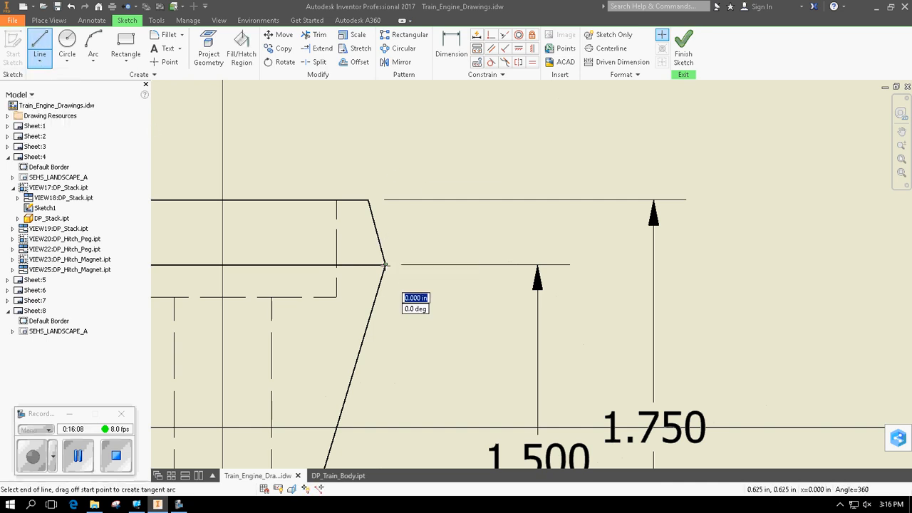
pyautogui.click(384, 166)
pyautogui.press('Escape')
pyautogui.scroll(-4, 563, 177)
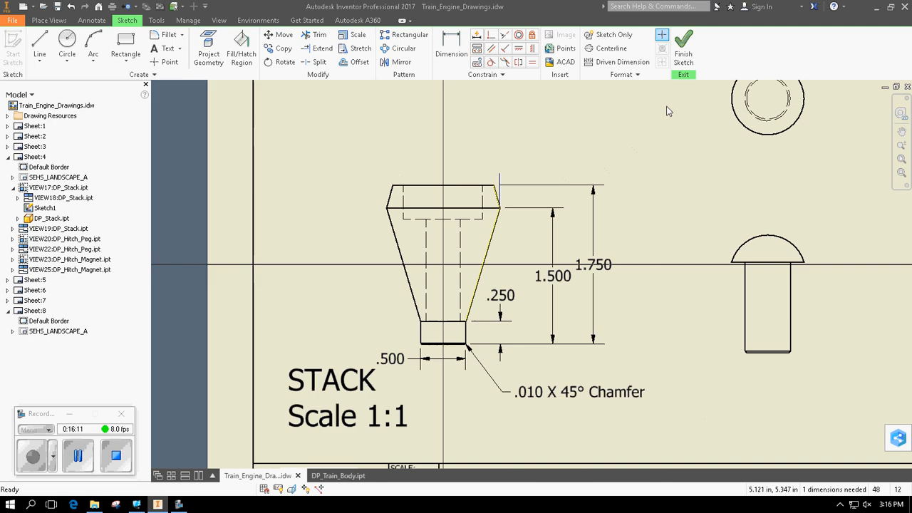
pyautogui.click(683, 50)
pyautogui.scroll(1, 500, 154)
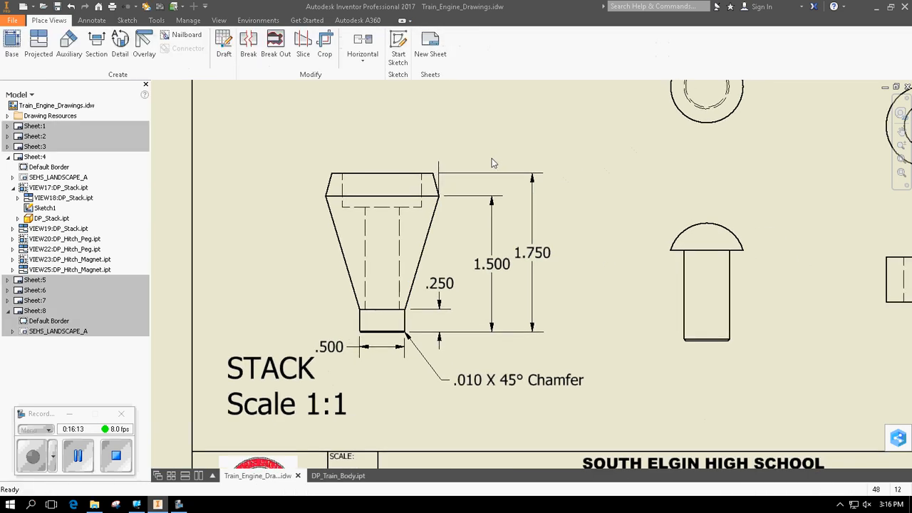
pyautogui.scroll(2, 496, 156)
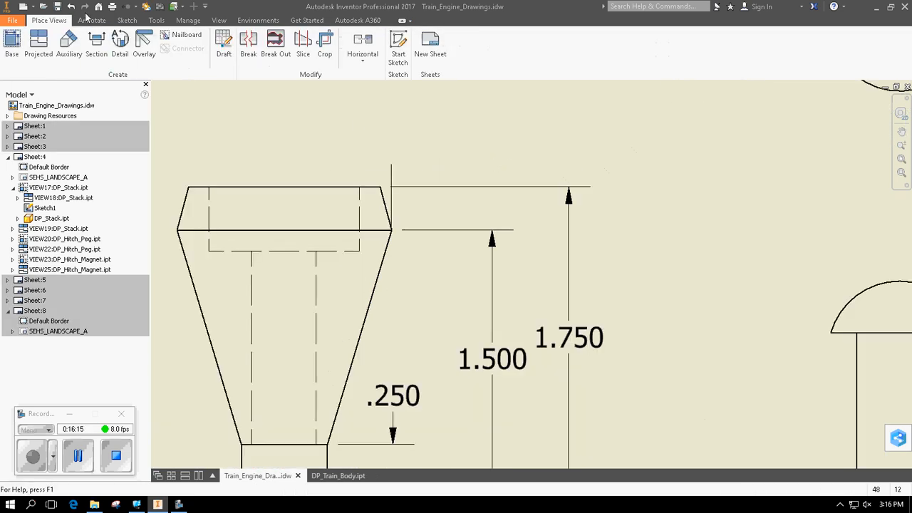
pyautogui.click(90, 20)
pyautogui.click(19, 46)
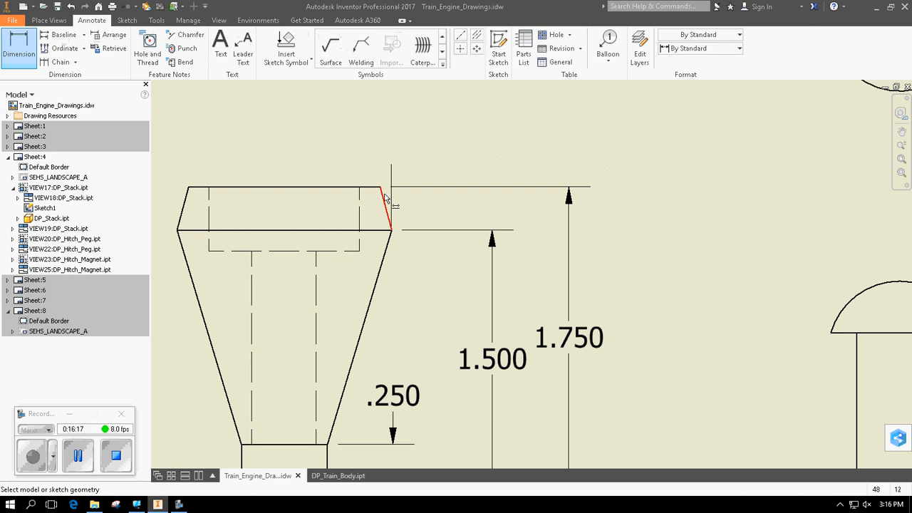
pyautogui.click(385, 197)
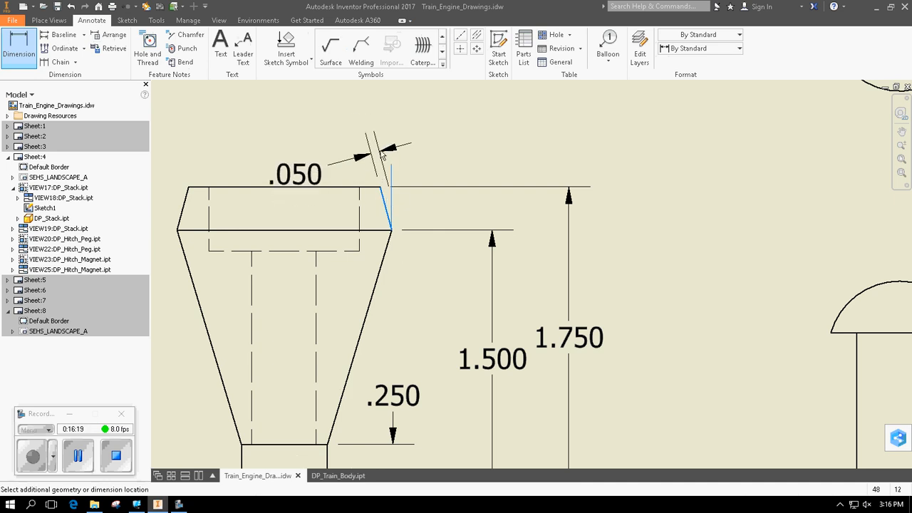
pyautogui.press('Escape')
# Dimension the angle between the stack's upper right sloped edge and the sketched vertical line, placing it above the front view
pyautogui.scroll(5, 390, 219)
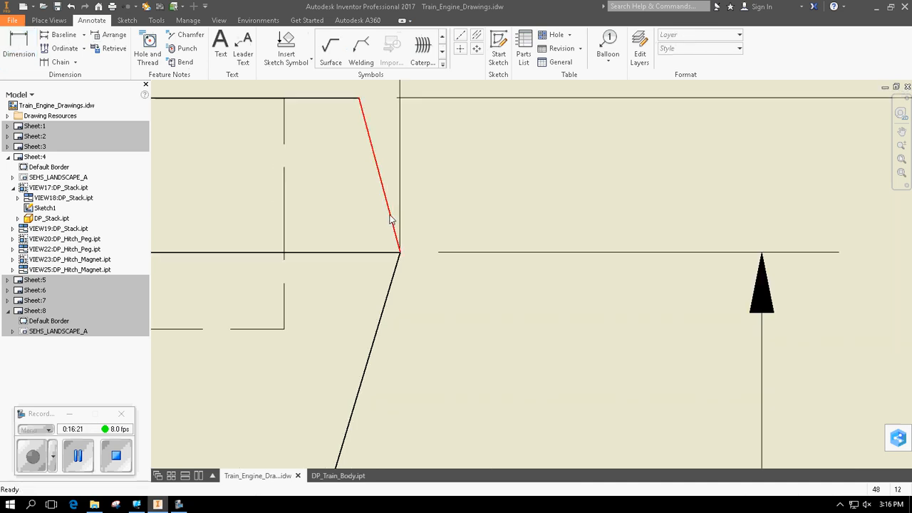
pyautogui.press('d')
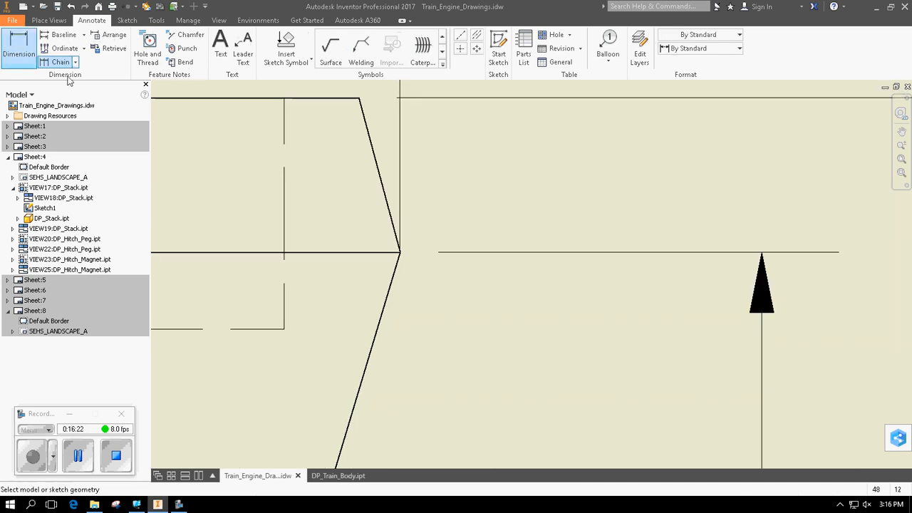
pyautogui.click(396, 241)
pyautogui.click(399, 238)
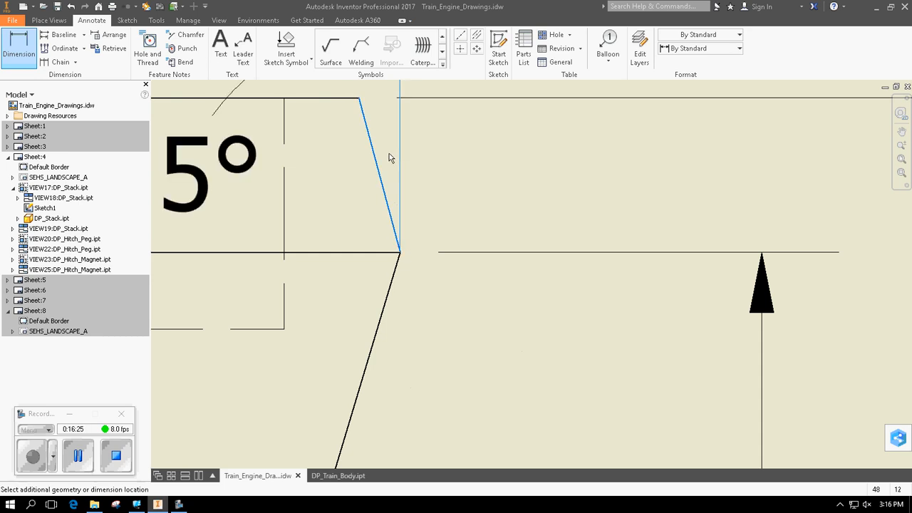
pyautogui.scroll(-5, 389, 157)
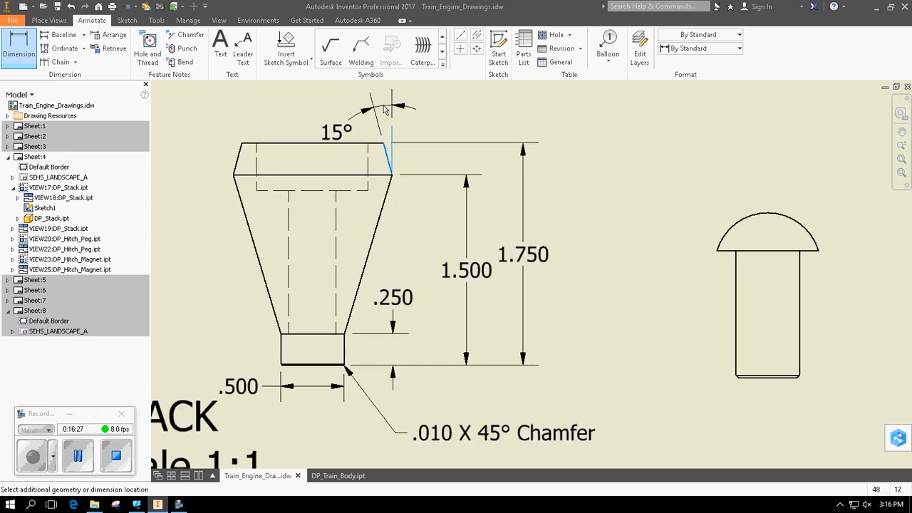
pyautogui.click(384, 109)
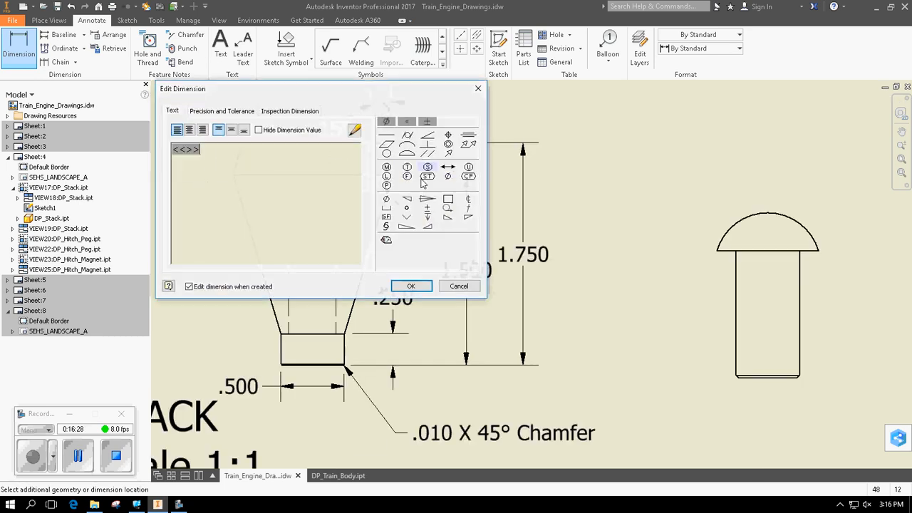
pyautogui.click(411, 287)
# Add a bisecting centerline between the two hidden side edges of the counterbore in the stack's front view
pyautogui.scroll(-3, 413, 232)
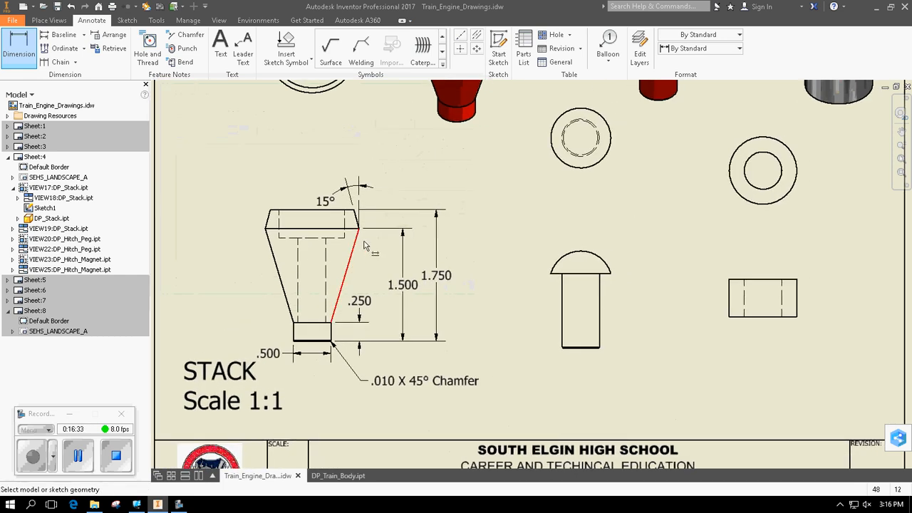
pyautogui.click(475, 37)
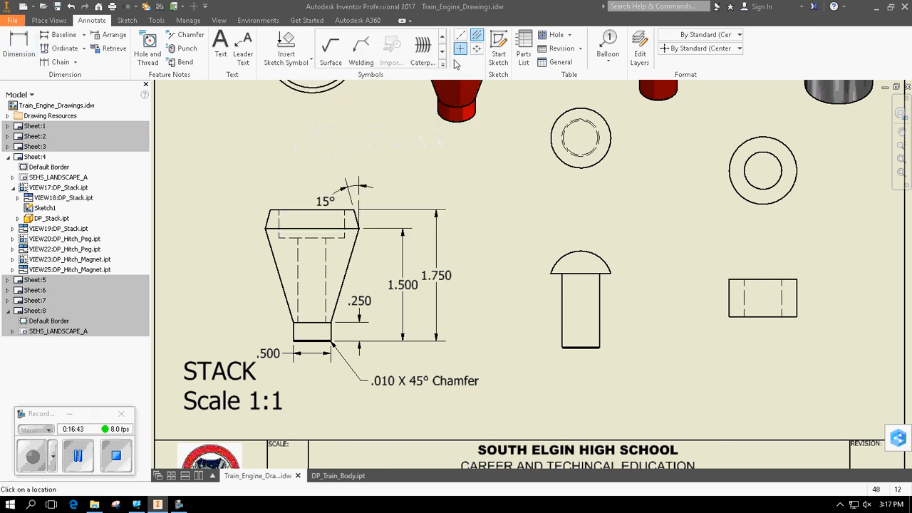
pyautogui.click(279, 223)
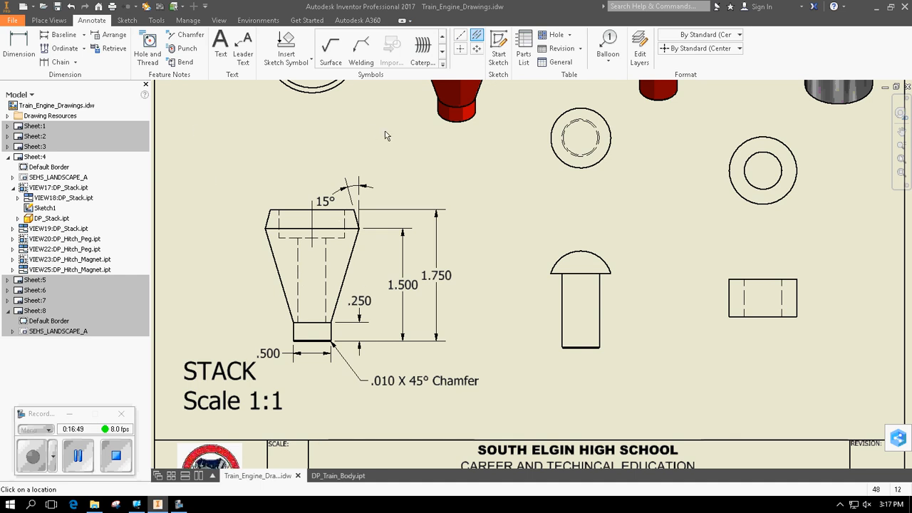
# Add a center mark to the outer circle of the stack's top view
pyautogui.scroll(5, 419, 162)
pyautogui.moveTo(417, 162); pyautogui.dragTo(378, 214, button='middle')
pyautogui.moveTo(383, 198); pyautogui.dragTo(423, 230, button='middle')
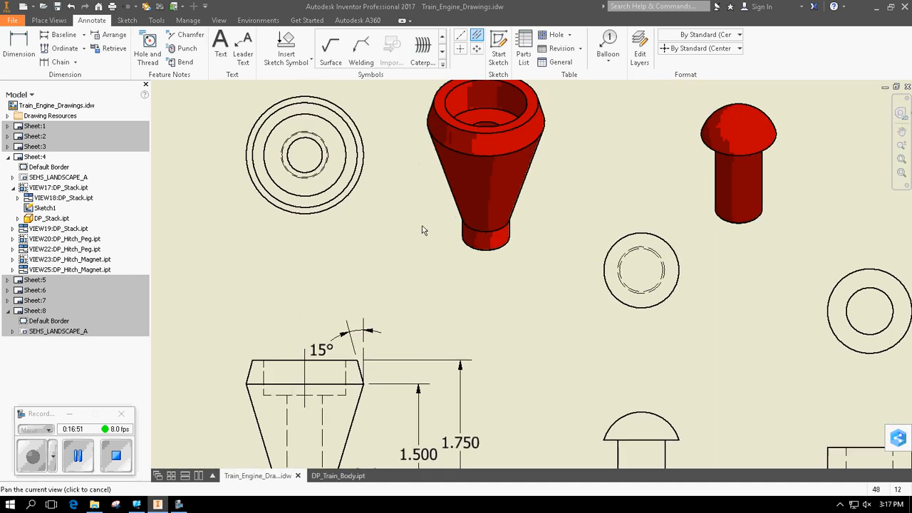
pyautogui.click(460, 48)
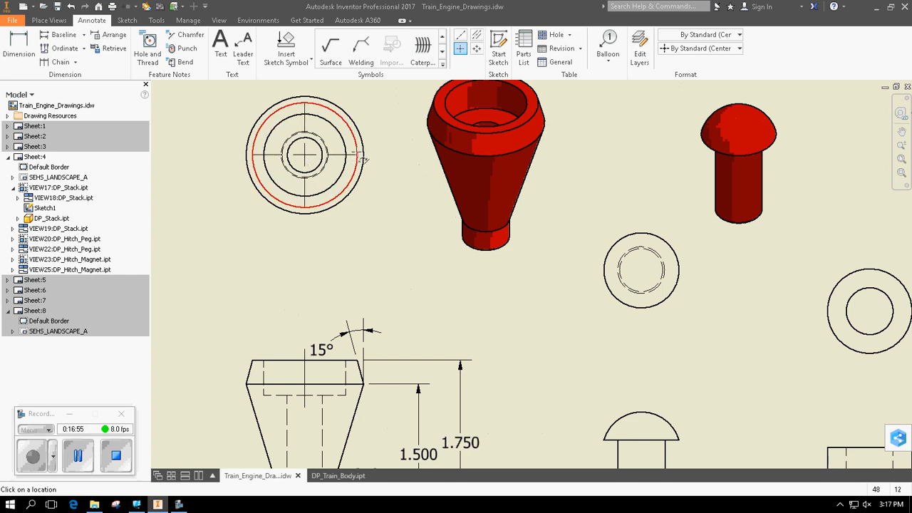
# Add a hole note to the counterbored hole in the stack's top view, placing it below and right of the circles
pyautogui.scroll(3, 372, 218)
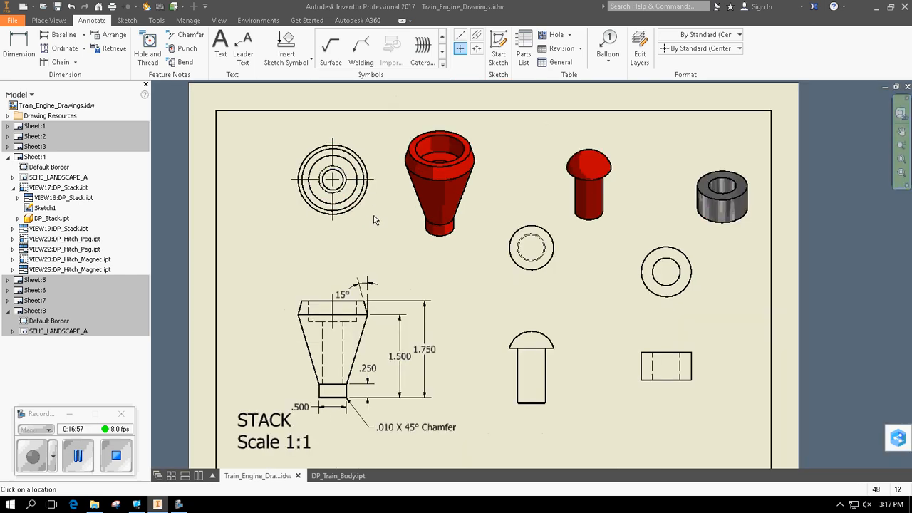
pyautogui.scroll(-4, 372, 207)
pyautogui.moveTo(373, 207); pyautogui.dragTo(343, 239, button='middle')
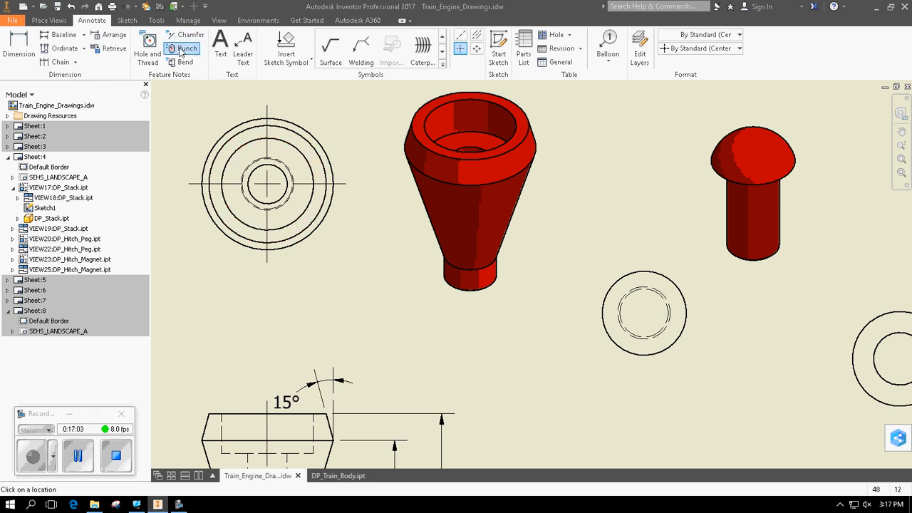
pyautogui.click(157, 62)
pyautogui.click(299, 216)
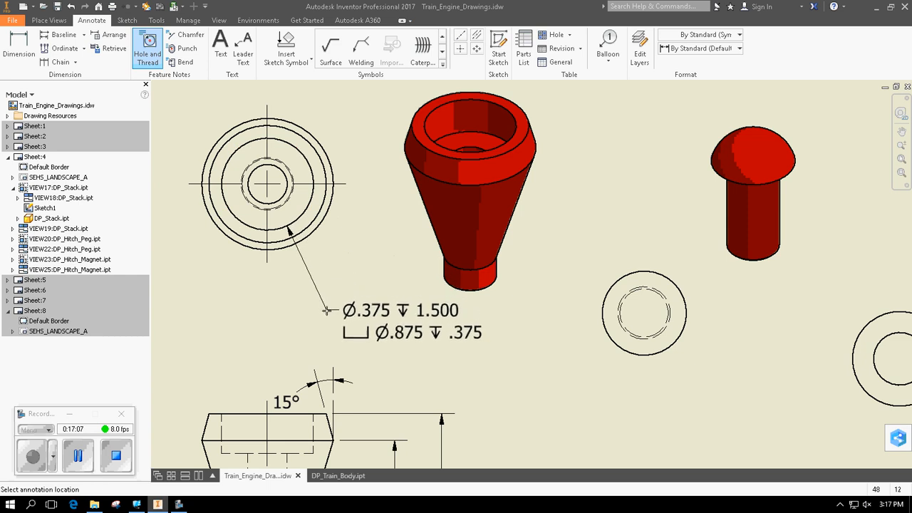
pyautogui.click(329, 312)
pyautogui.scroll(5, 371, 276)
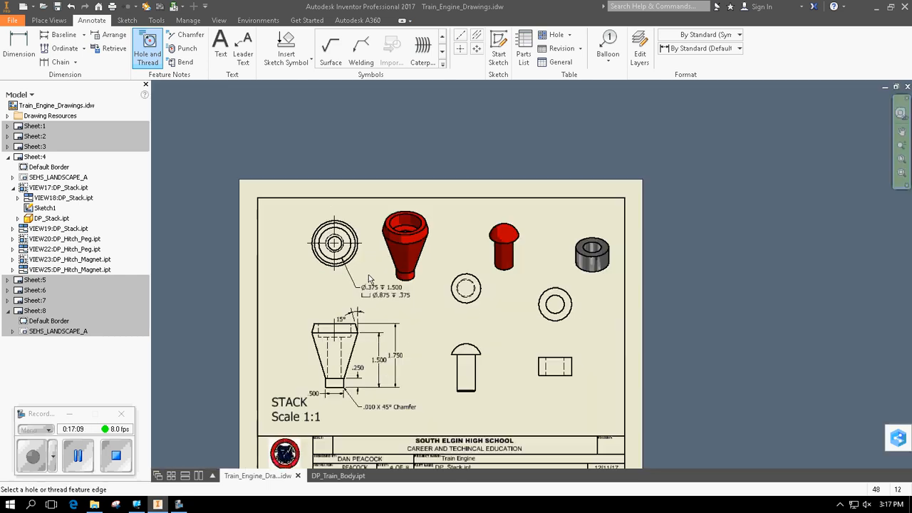
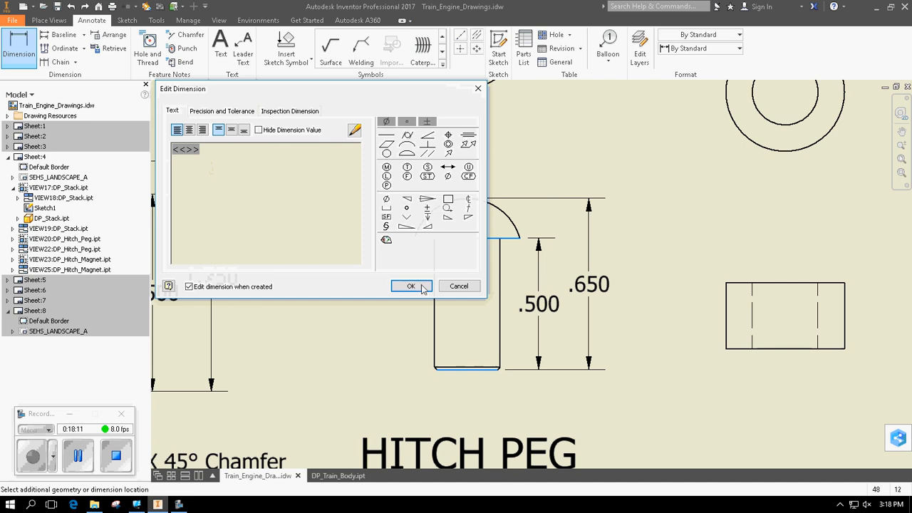
# Accept the hitch peg's shank length dimension and dimension the shank's width, placing it below the front view
pyautogui.click(413, 287)
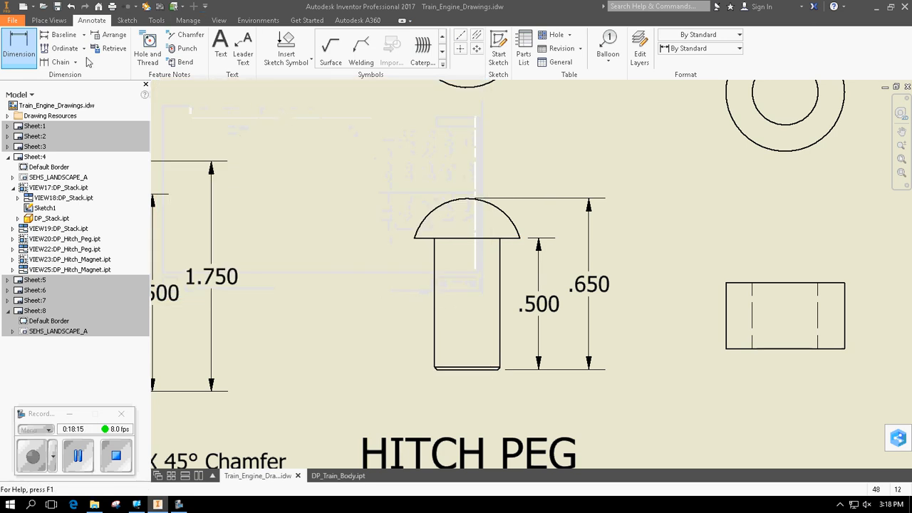
pyautogui.click(21, 62)
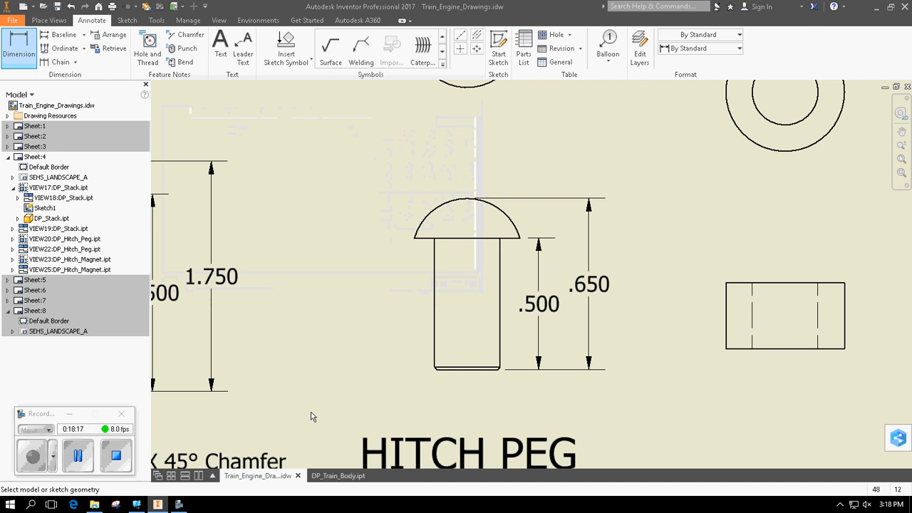
pyautogui.click(435, 331)
pyautogui.click(500, 342)
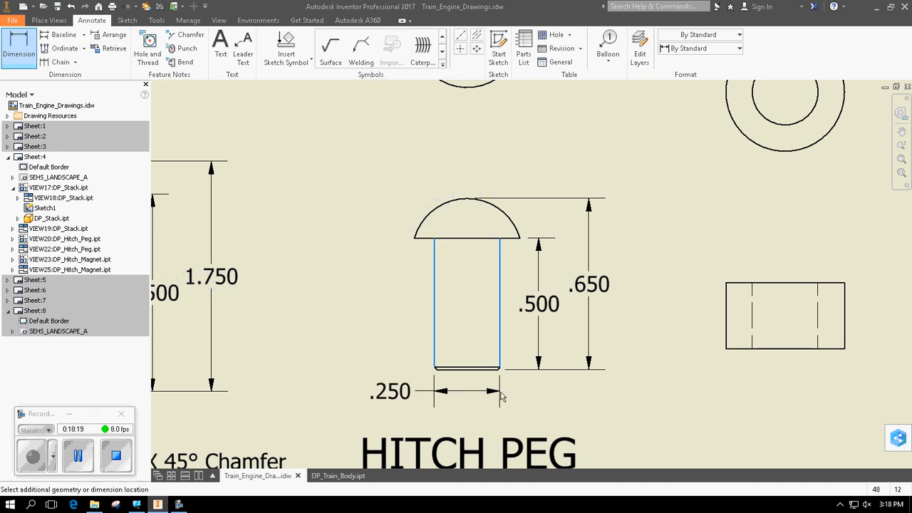
pyautogui.click(501, 397)
pyautogui.click(409, 286)
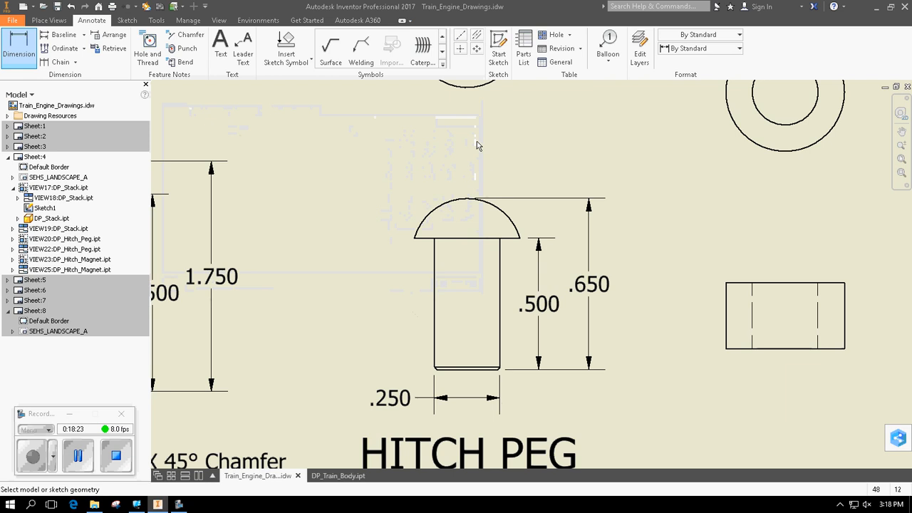
# Add a radius dimension to the hitch peg's domed head, placed above and left of it, without any symbol after the value
pyautogui.click(464, 204)
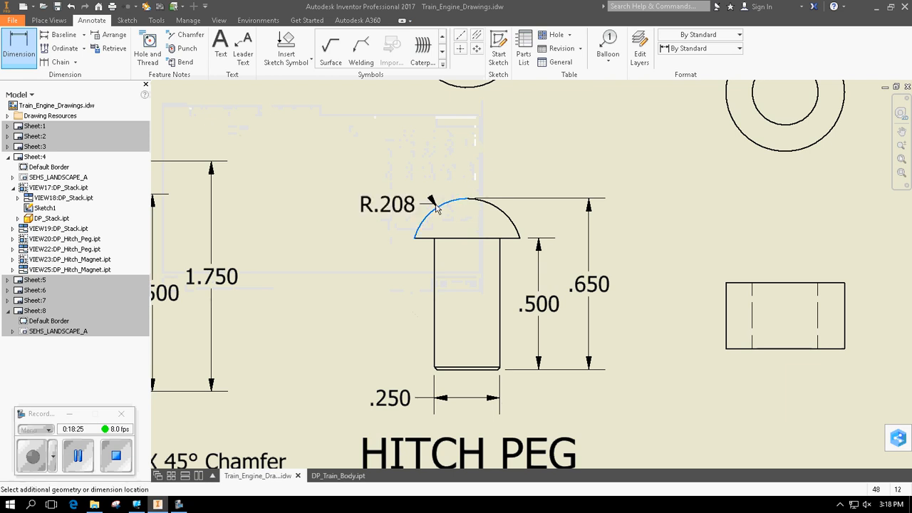
pyautogui.click(390, 187)
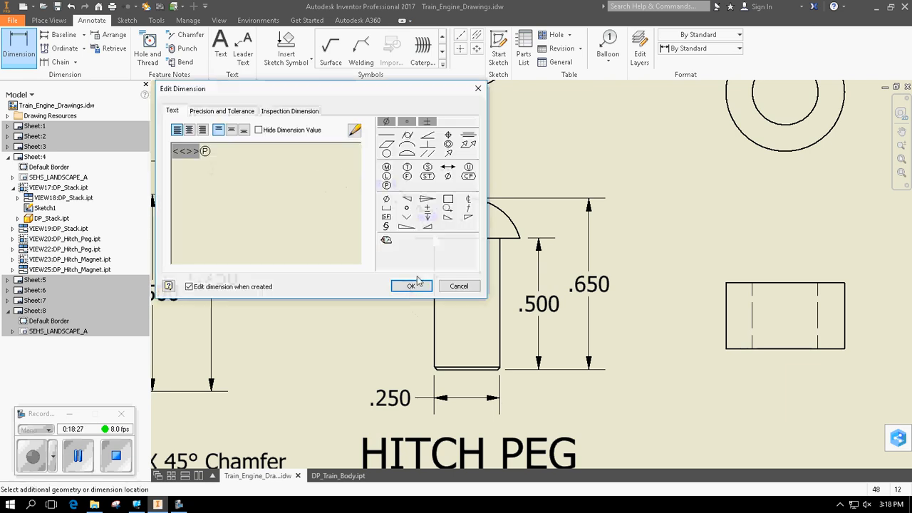
pyautogui.click(411, 284)
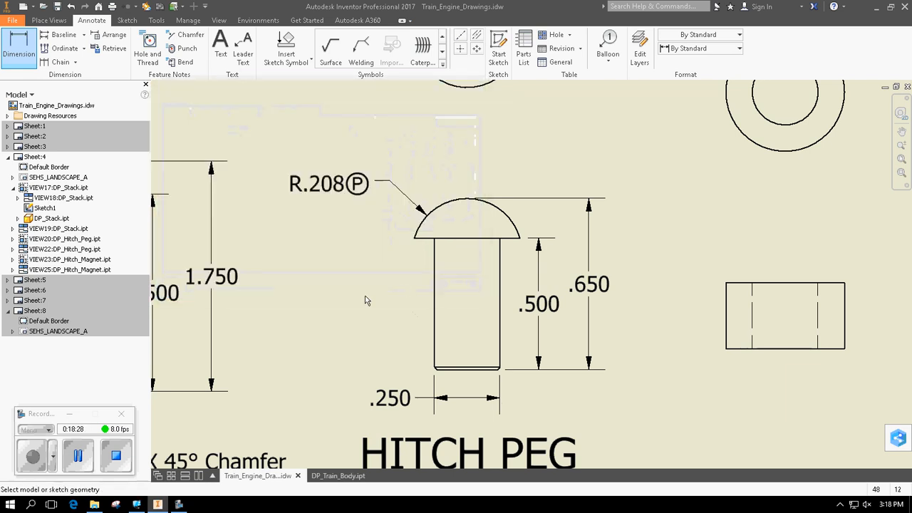
pyautogui.doubleClick(334, 187)
pyautogui.press('BackSpace')
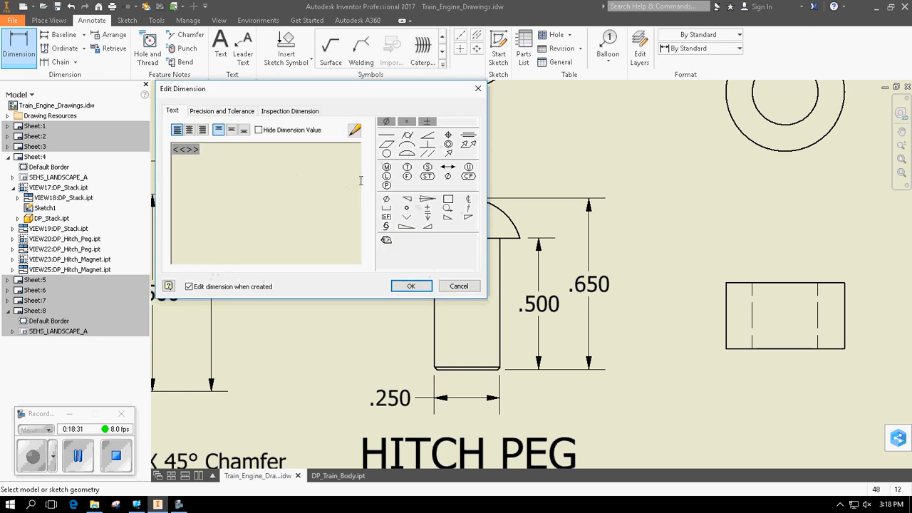
pyautogui.click(410, 286)
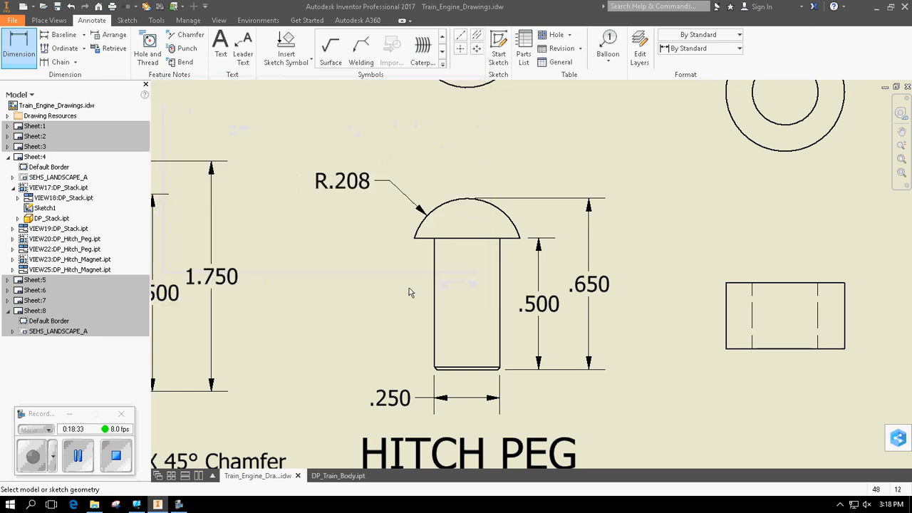
# Add a bisecting centerline between the two vertical shank edges in the hitch peg's front view
pyautogui.click(476, 35)
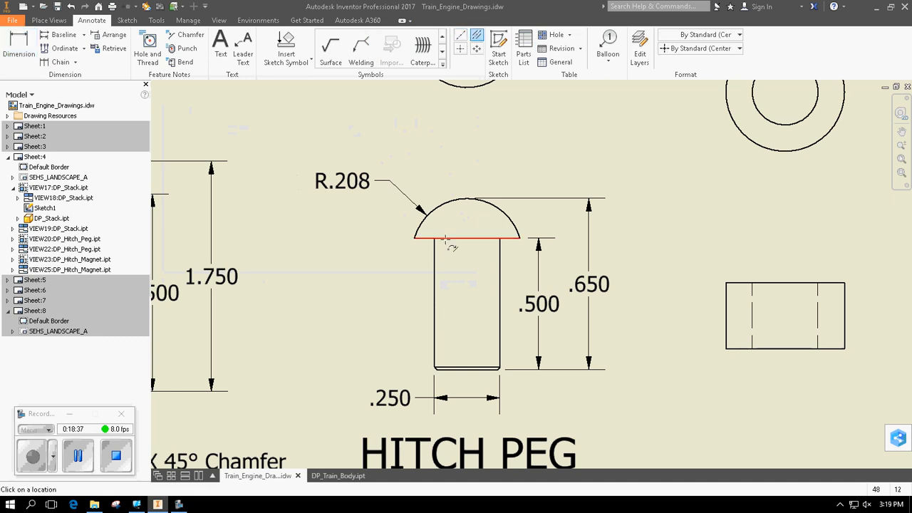
pyautogui.click(433, 278)
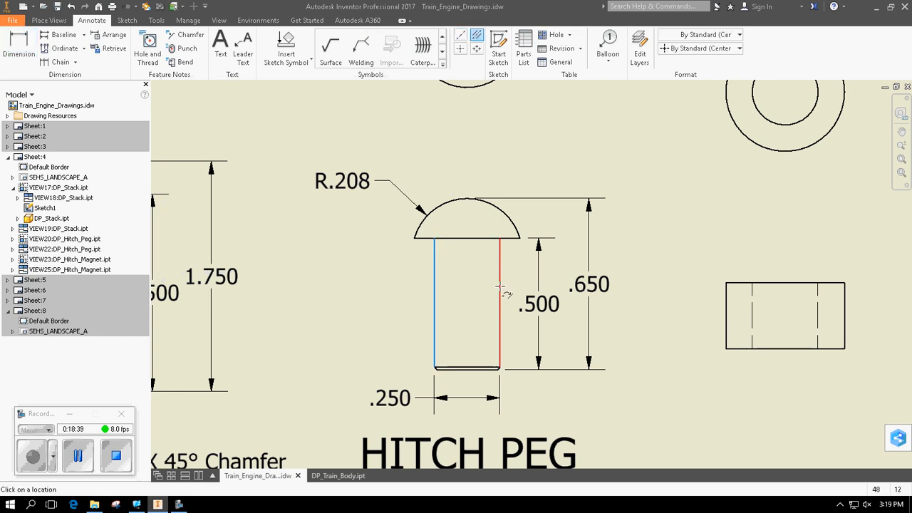
pyautogui.click(499, 291)
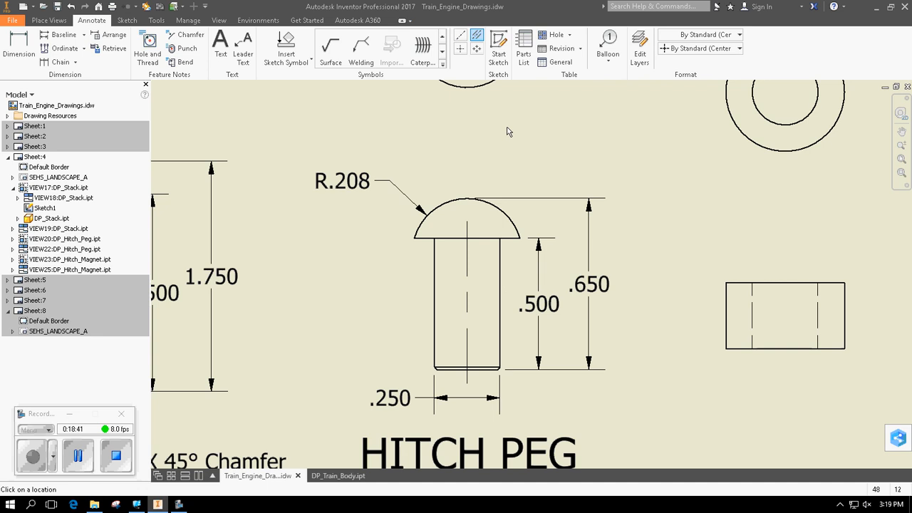
# Dimension the diameter of the outer circle in the hitch peg's top view, placing it below and right of the circle
pyautogui.scroll(3, 505, 131)
pyautogui.moveTo(505, 132); pyautogui.dragTo(438, 251, button='middle')
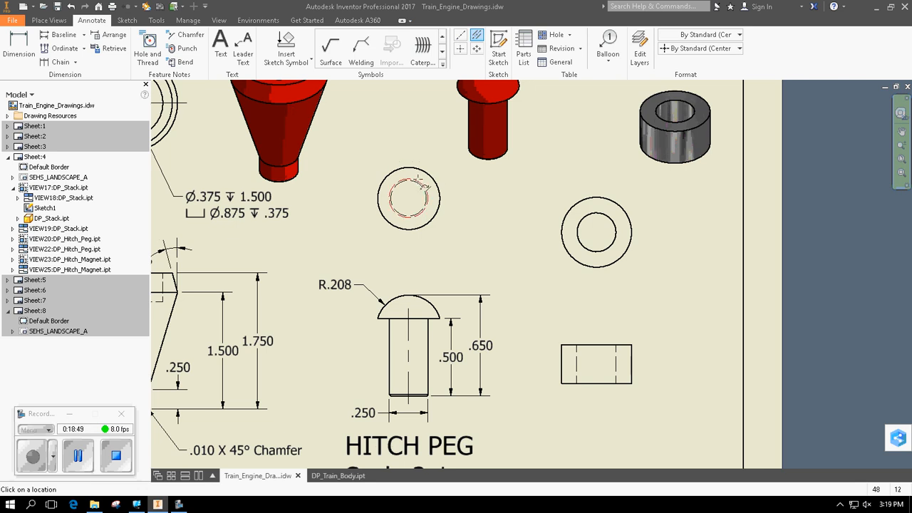
pyautogui.click(32, 56)
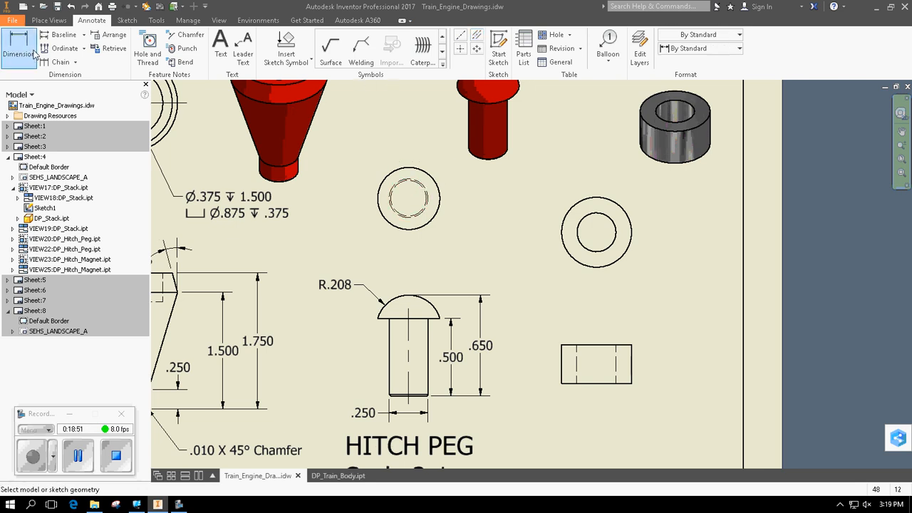
pyautogui.click(426, 227)
pyautogui.click(439, 239)
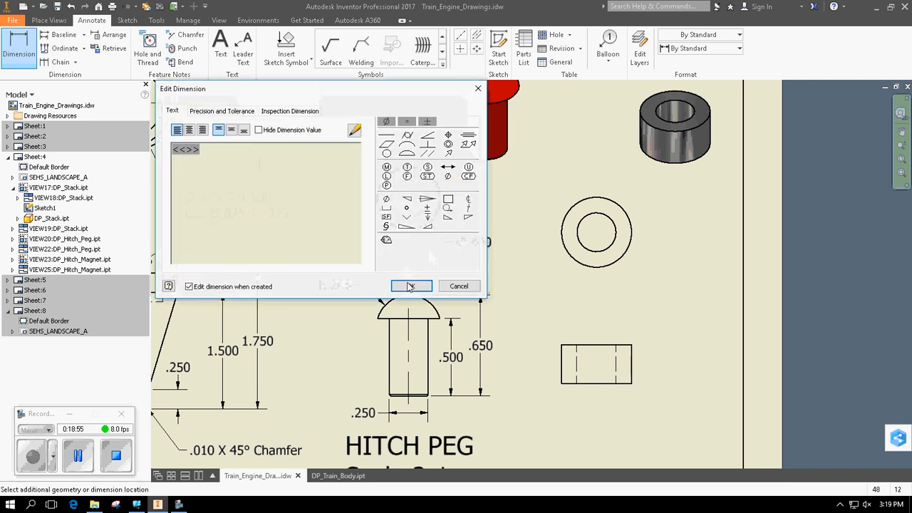
pyautogui.click(410, 286)
# Add the 0.240 in text note "HITCH MAGNET" with "Scale 2:1" on a second line, below the hitch magnet's front view
pyautogui.scroll(3, 496, 253)
pyautogui.moveTo(498, 256); pyautogui.dragTo(435, 246, button='middle')
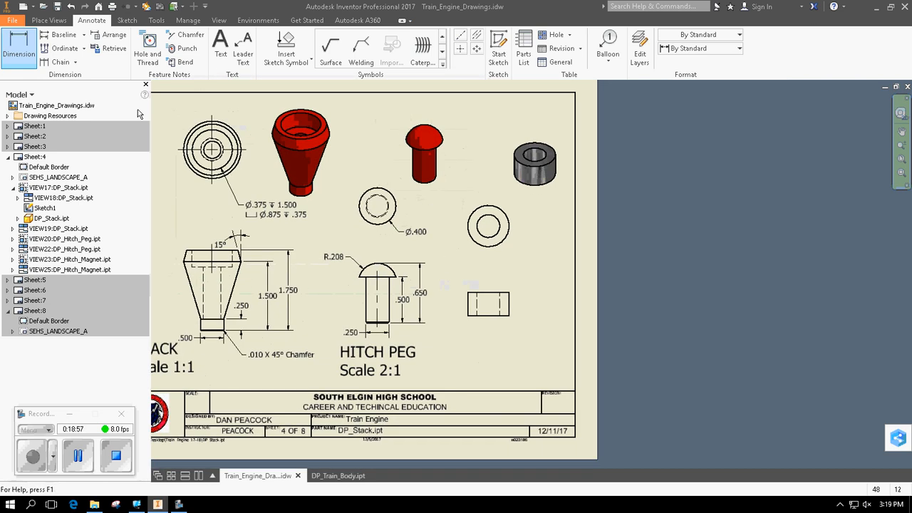
pyautogui.click(227, 55)
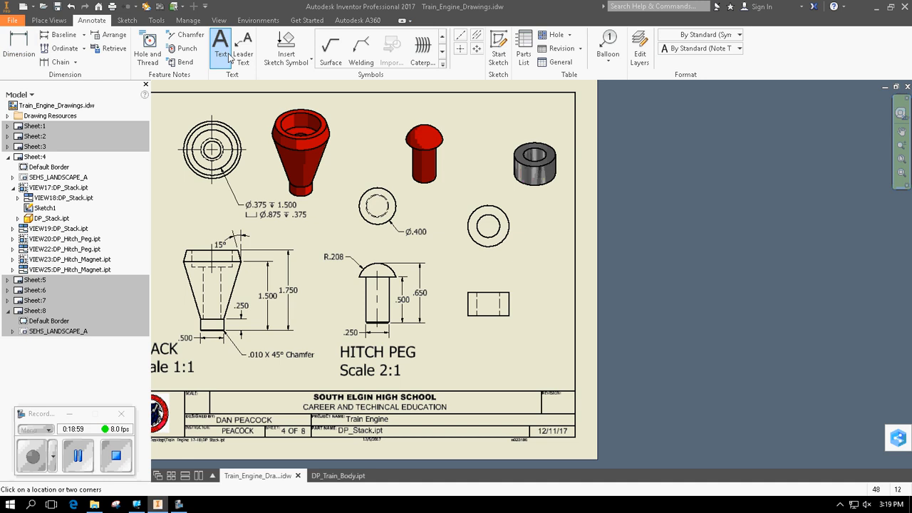
pyautogui.click(456, 357)
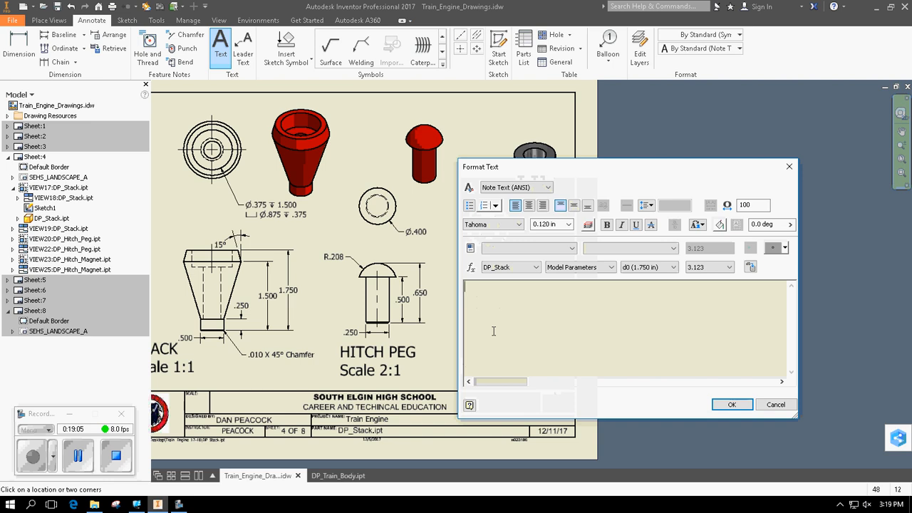
pyautogui.click(569, 225)
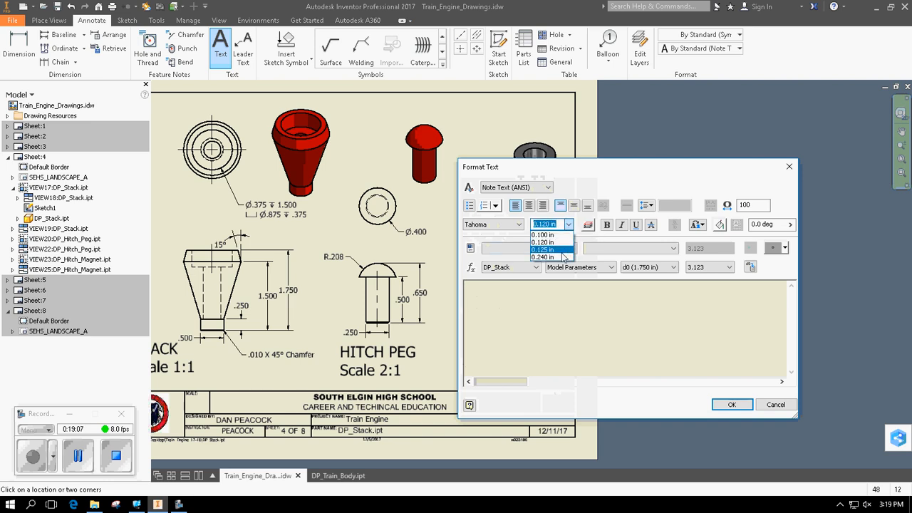
pyautogui.click(558, 261)
pyautogui.write('HITC')
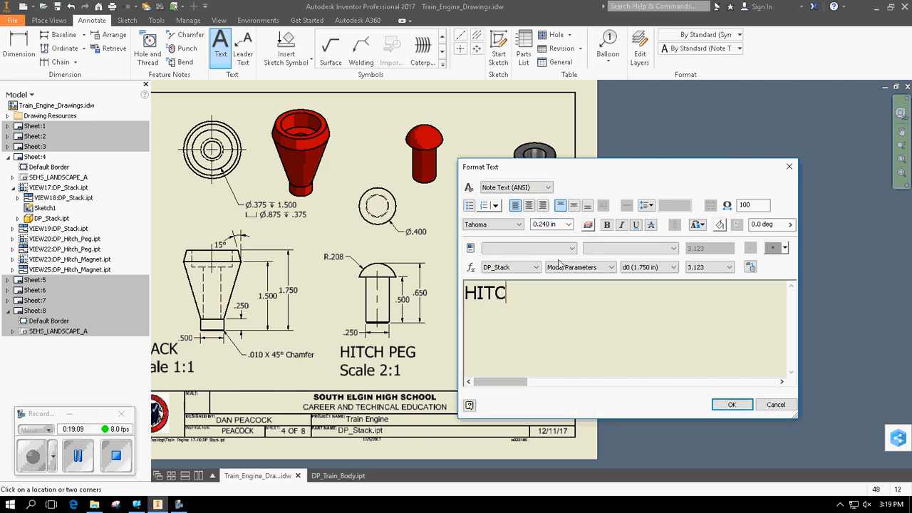
pyautogui.write('H MAC')
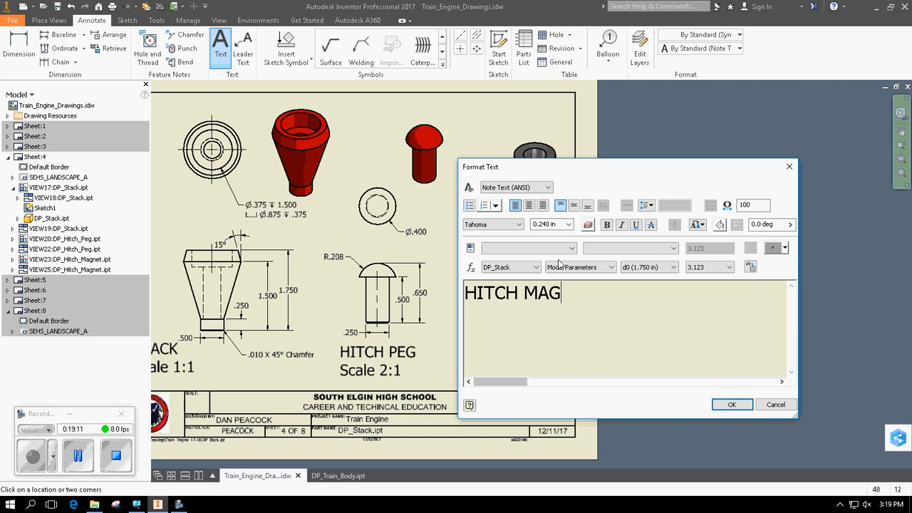
pyautogui.write('NETSCA')
pyautogui.press('BackSpace')
pyautogui.press('BackSpace')
pyautogui.write('cale')
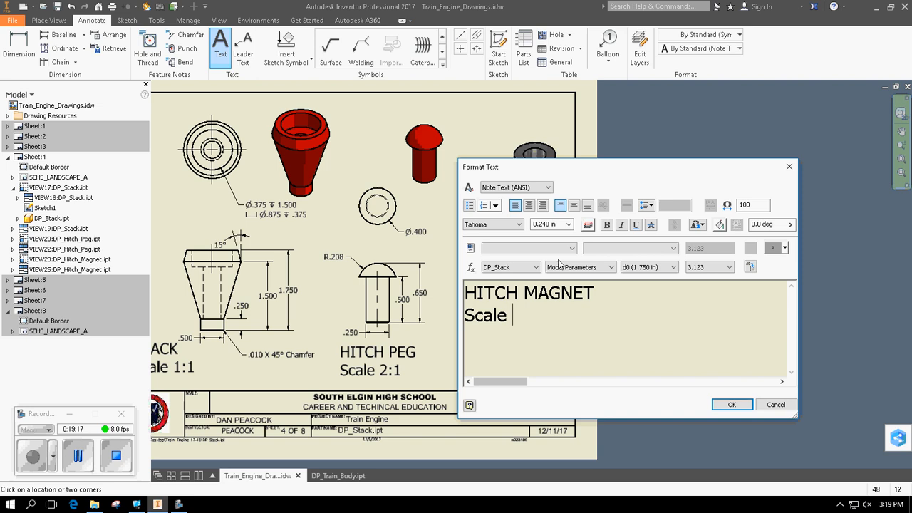
pyautogui.write(' 23')
pyautogui.press('BackSpace')
pyautogui.write(':1')
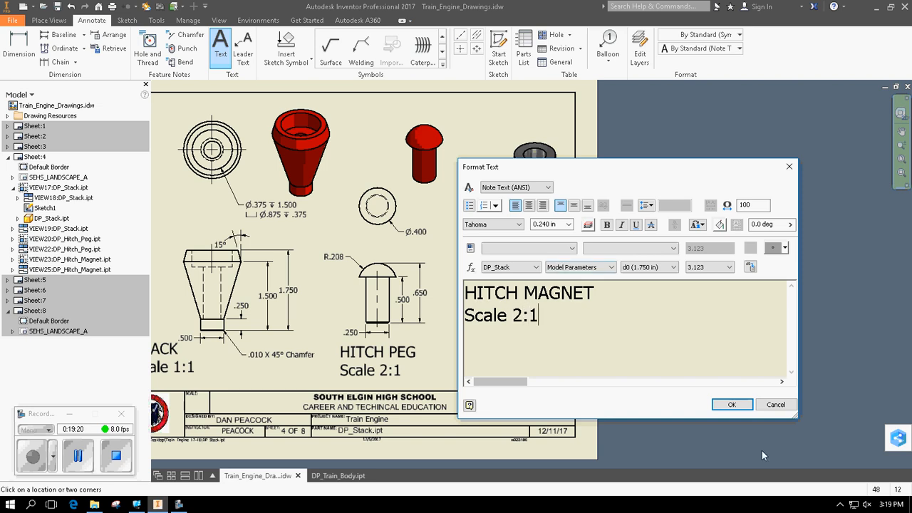
pyautogui.click(731, 404)
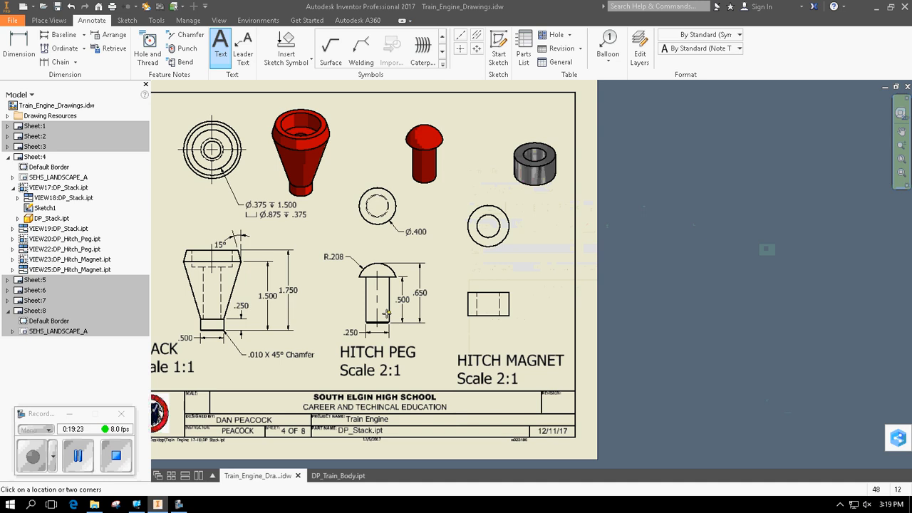
# Dimension the height of the hitch magnet's front view, placing it to the right of the view
pyautogui.press('d')
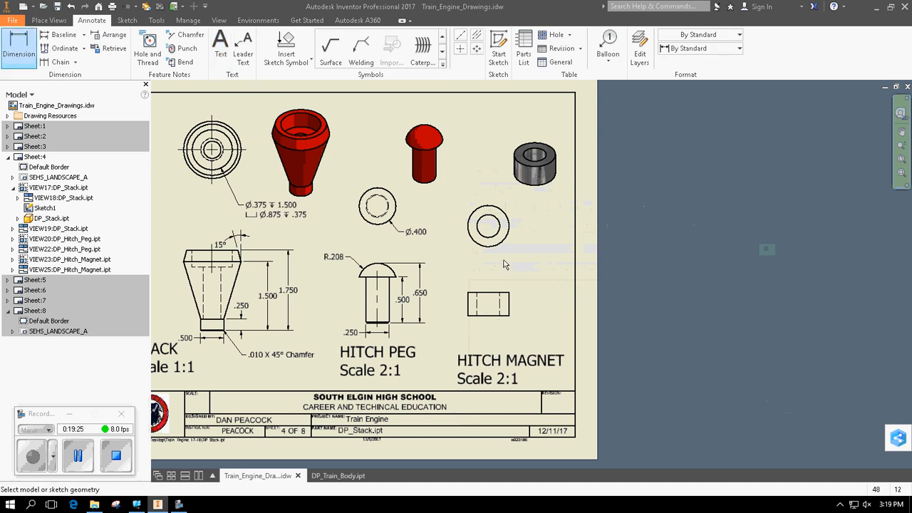
pyautogui.click(510, 294)
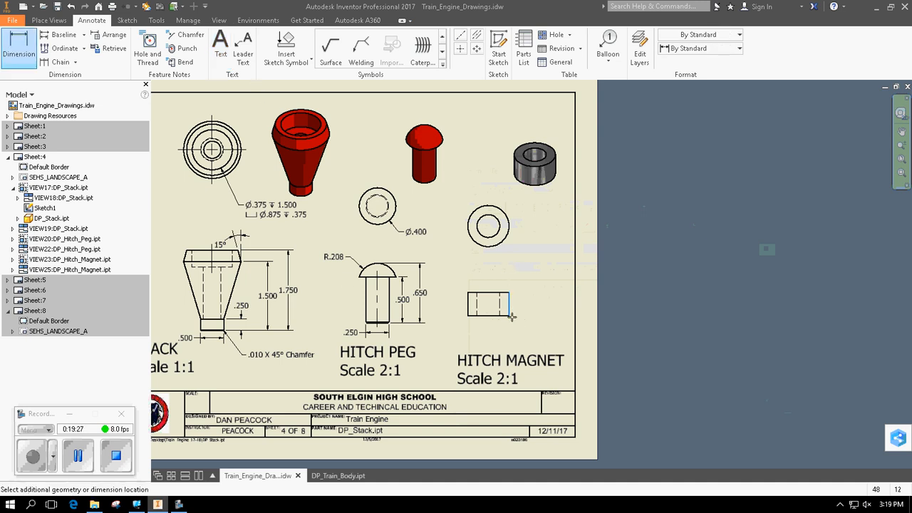
pyautogui.click(533, 305)
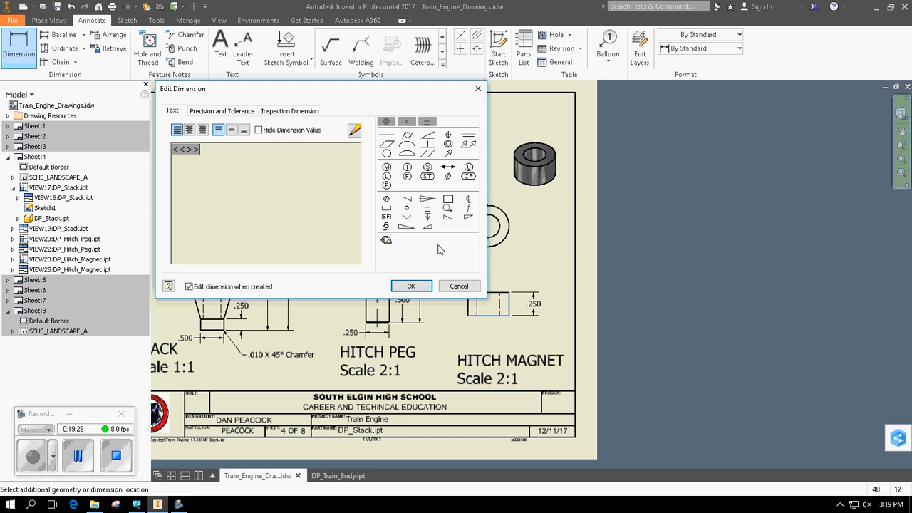
pyautogui.click(411, 285)
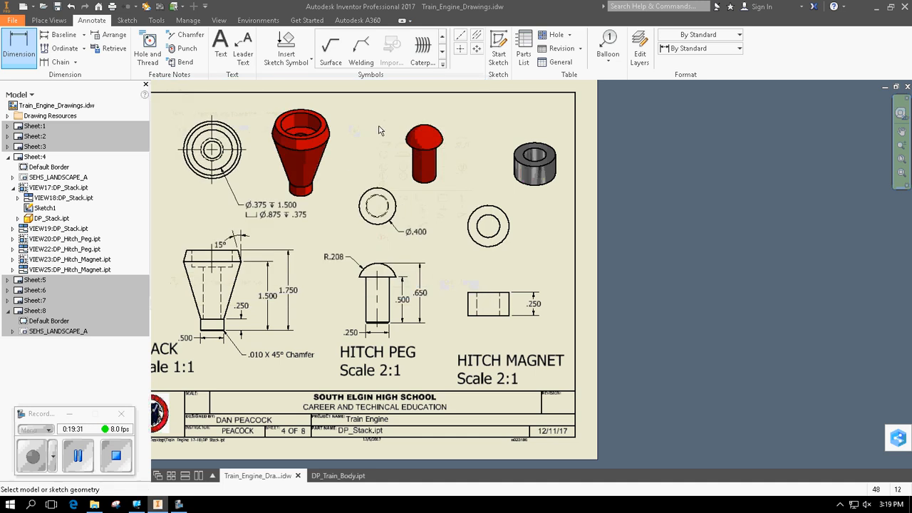
# Add a center mark to the hitch magnet's top view and dimension its outer circle's diameter, placed below and right
pyautogui.click(459, 48)
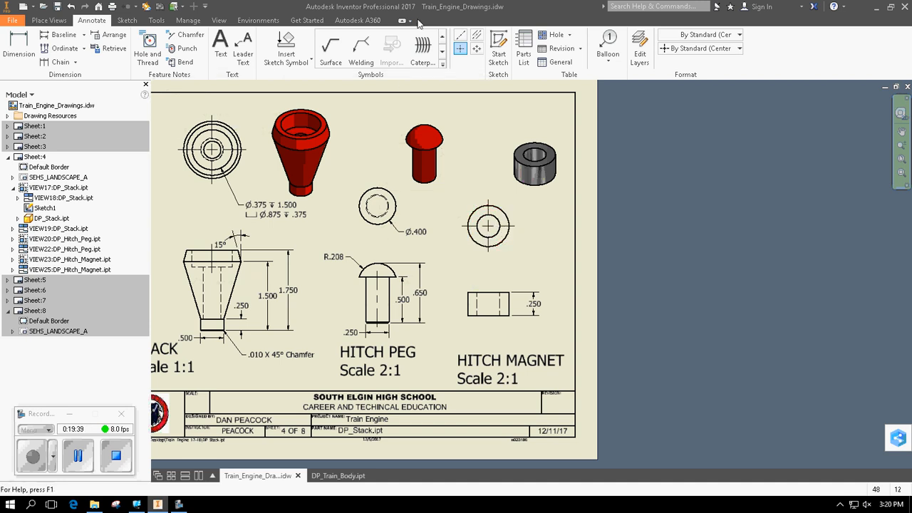
pyautogui.click(3, 40)
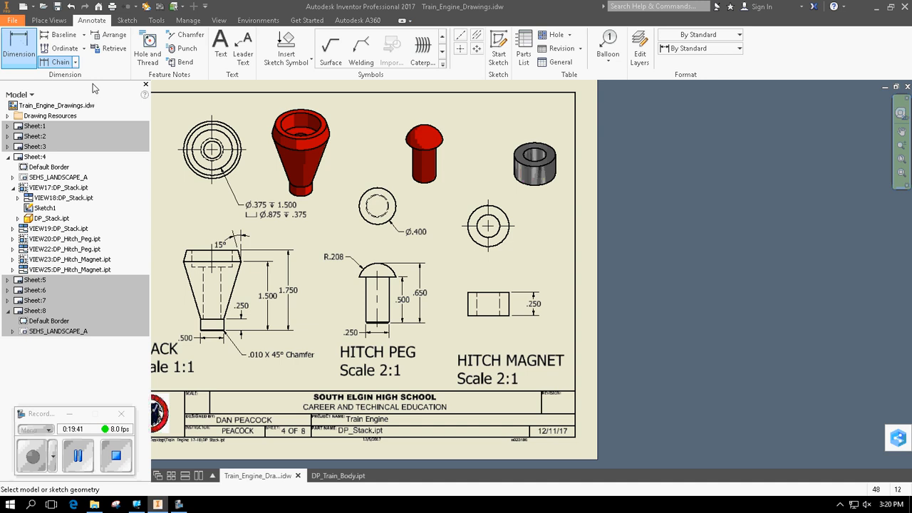
pyautogui.click(506, 246)
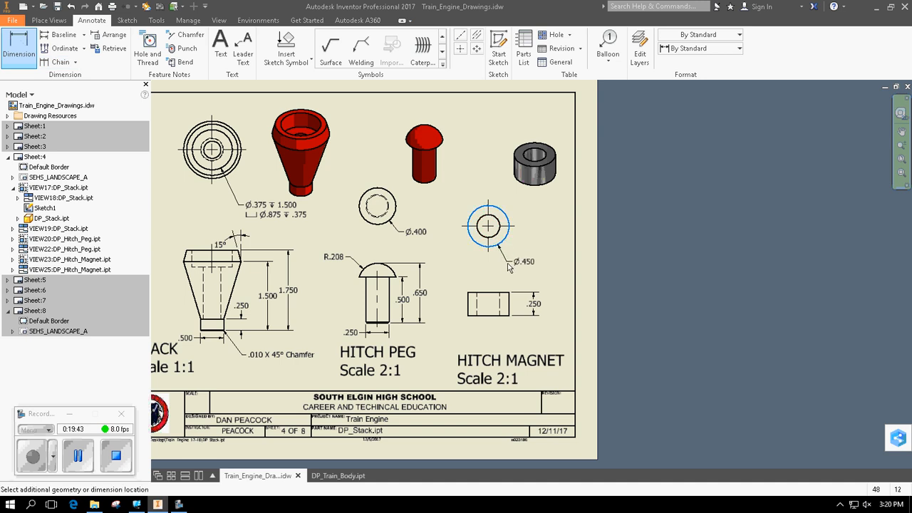
pyautogui.click(538, 274)
pyautogui.click(411, 286)
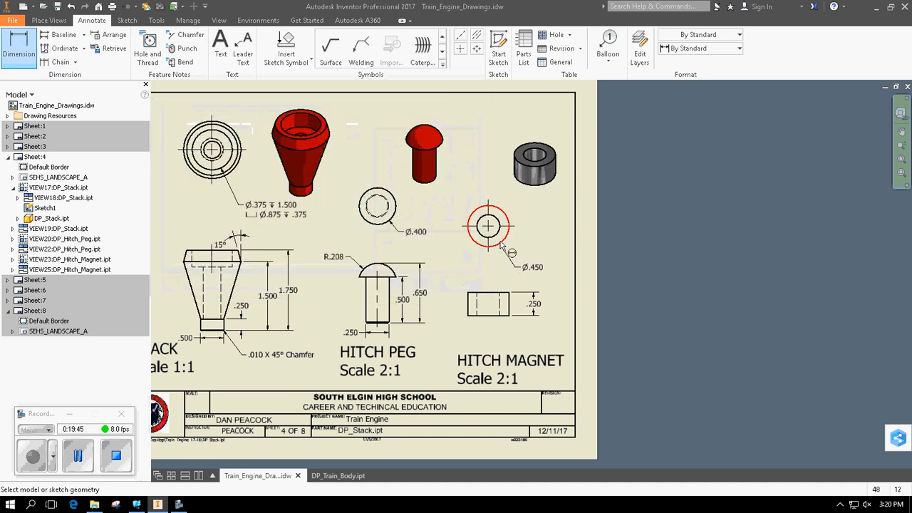
# Dimension the diameter of the inner circle in the hitch magnet's top view, placing it above the outer diameter dimension
pyautogui.click(497, 233)
pyautogui.click(530, 244)
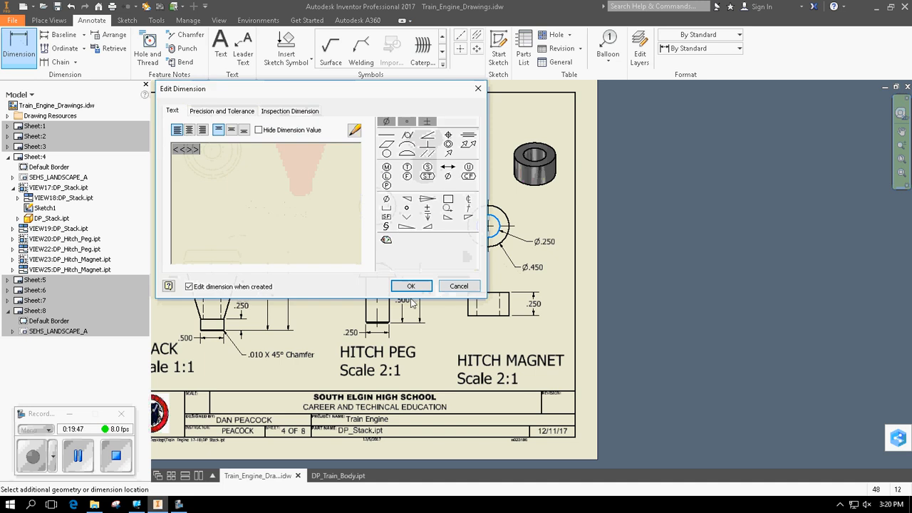
pyautogui.click(411, 286)
pyautogui.scroll(-3, 743, 270)
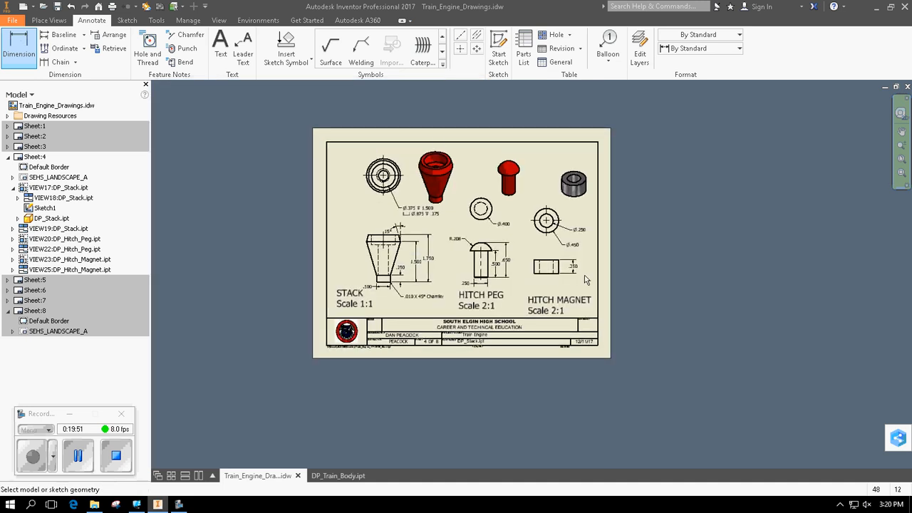
pyautogui.scroll(5, 426, 283)
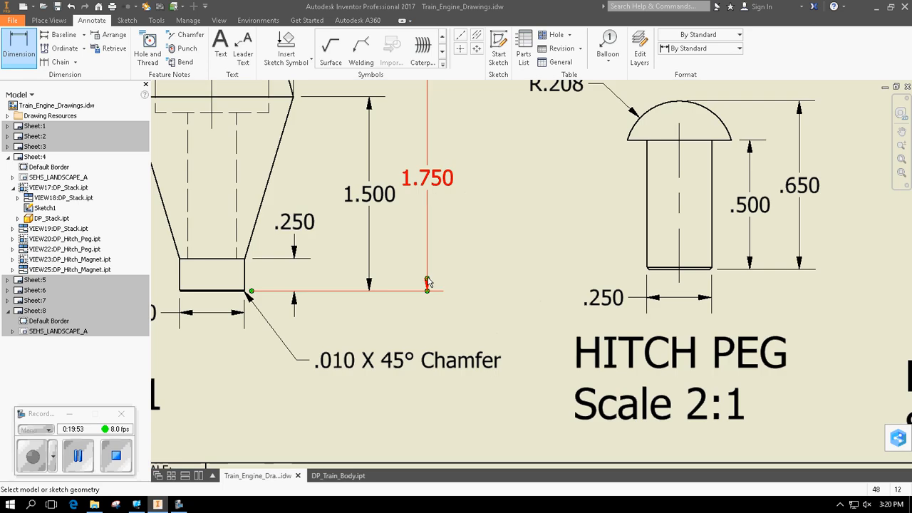
# Activate Sheet:5, which holds the wheel views
pyautogui.scroll(-5, 428, 283)
pyautogui.scroll(3, 436, 288)
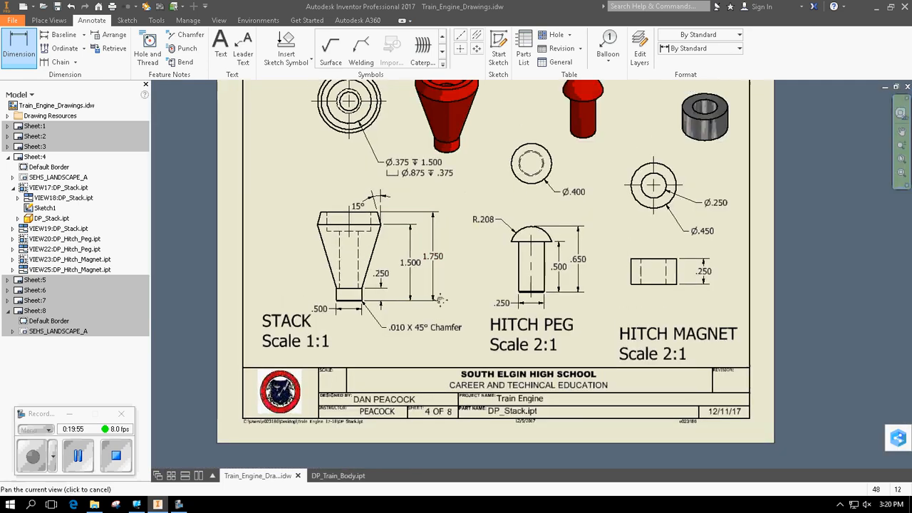
pyautogui.moveTo(440, 299); pyautogui.dragTo(437, 349, button='middle')
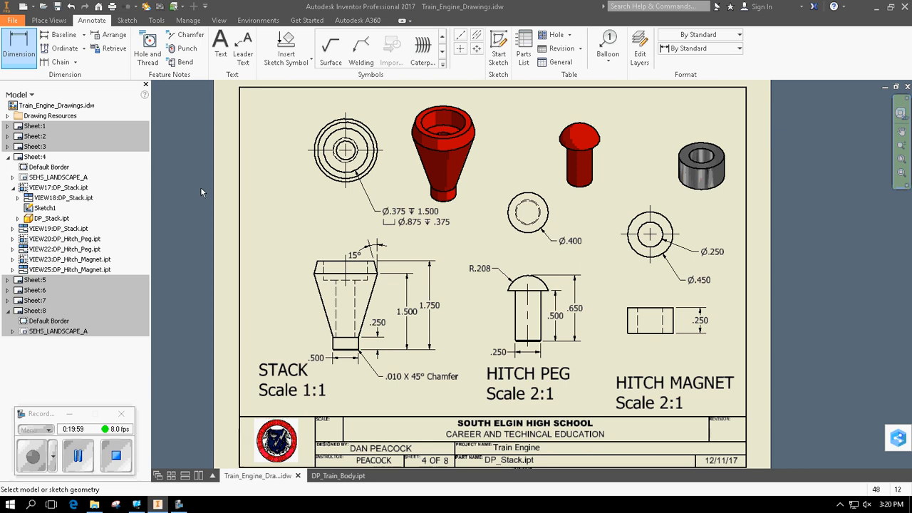
pyautogui.doubleClick(36, 280)
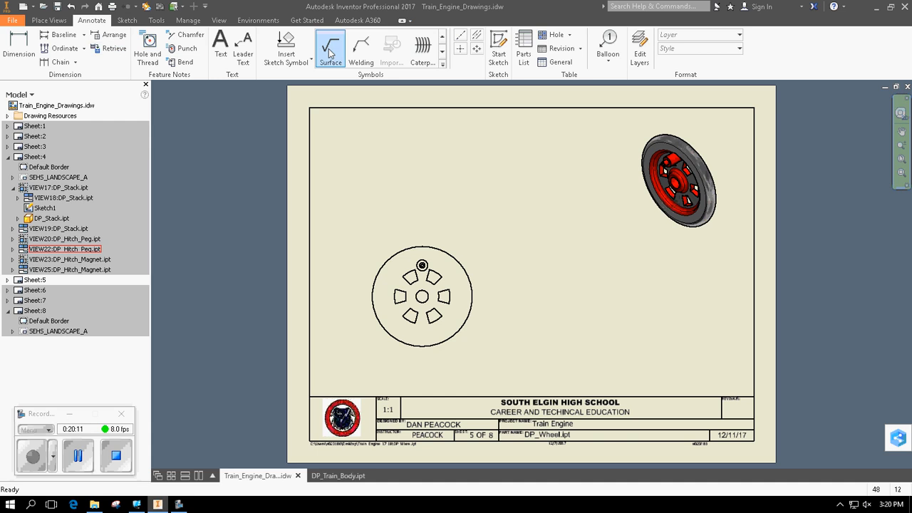
# Add the text note "WHEEL" at 0.240 in below the wheel's front view
pyautogui.click(224, 65)
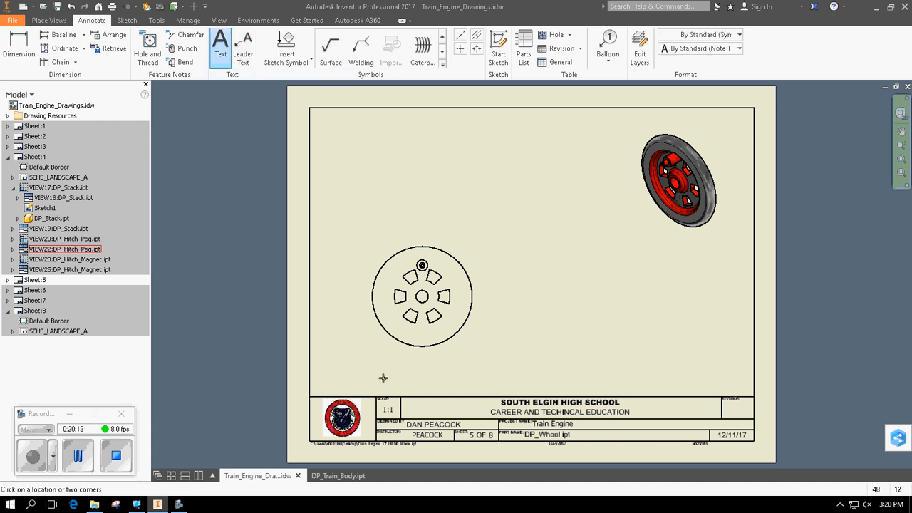
pyautogui.click(341, 369)
pyautogui.click(569, 224)
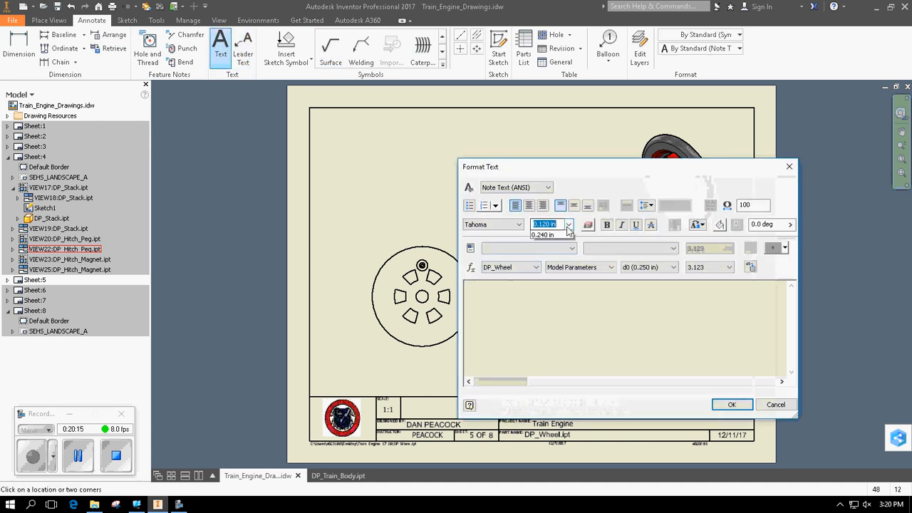
pyautogui.click(556, 258)
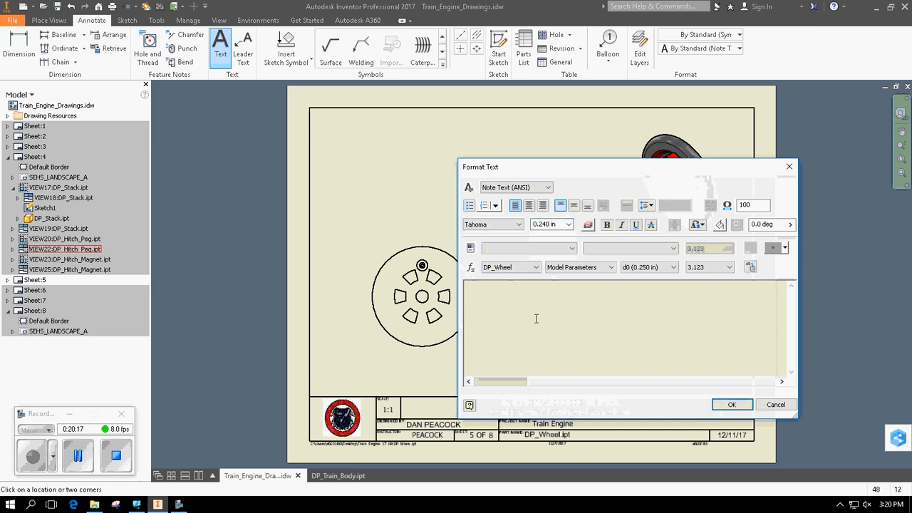
pyautogui.write('WHEEL')
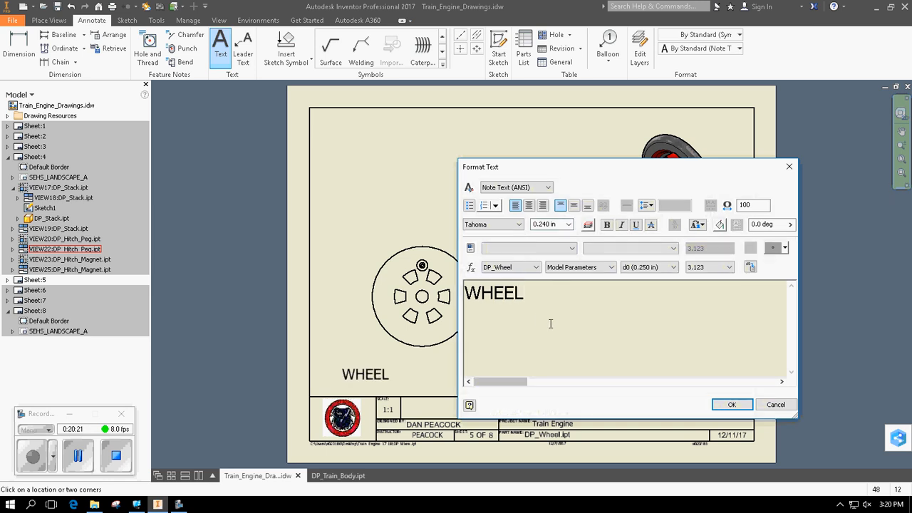
pyautogui.click(743, 405)
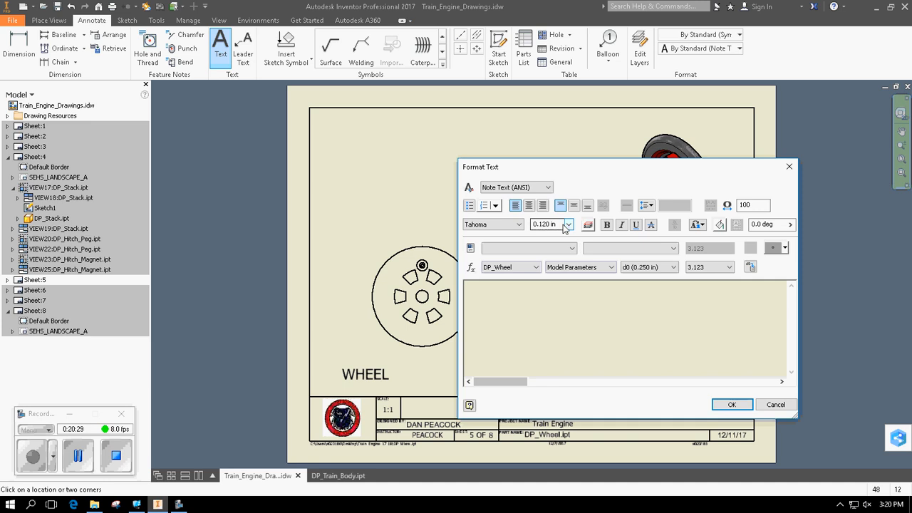
pyautogui.click(789, 166)
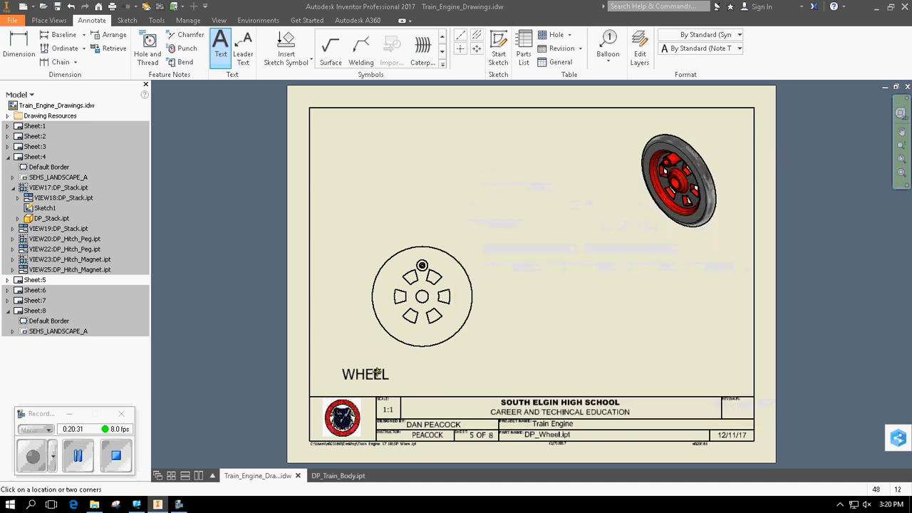
pyautogui.press('Escape')
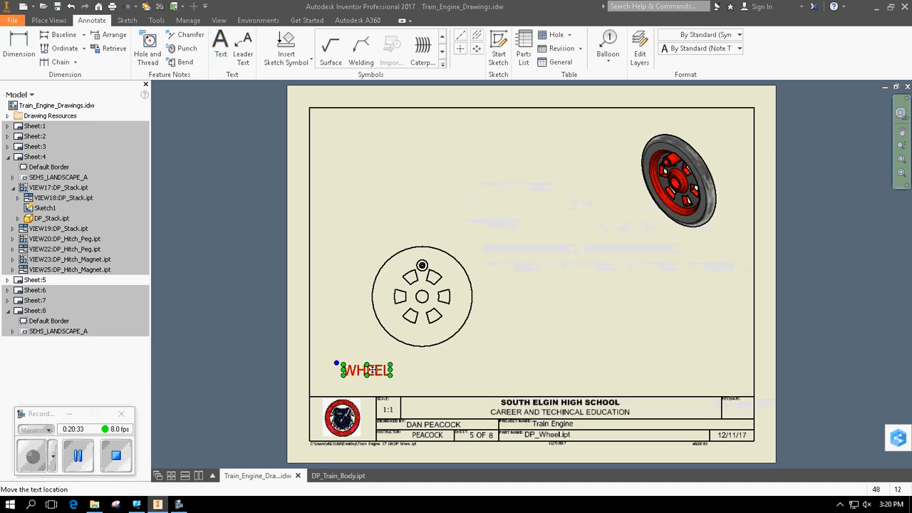
# Reopen the WHEEL note, set its text size to 0.240 in and re-enter "WHEEL"
pyautogui.doubleClick(370, 369)
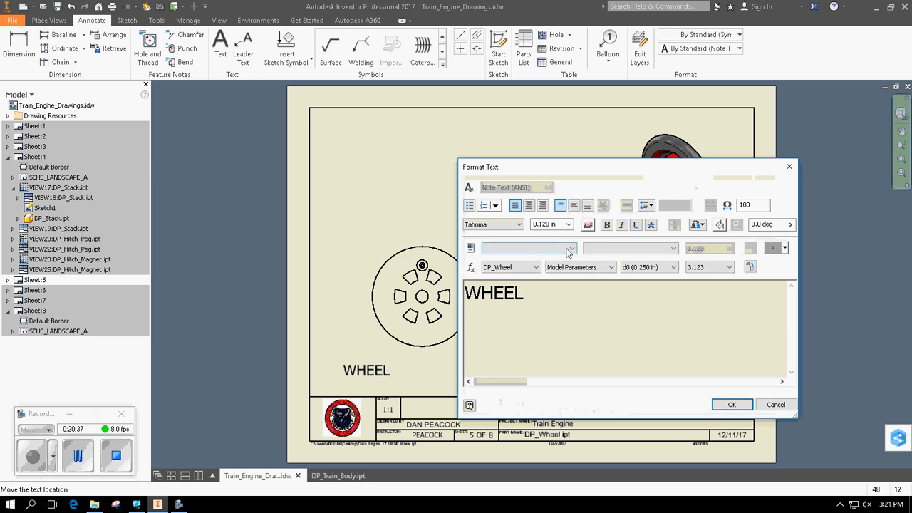
pyautogui.click(569, 224)
pyautogui.click(553, 257)
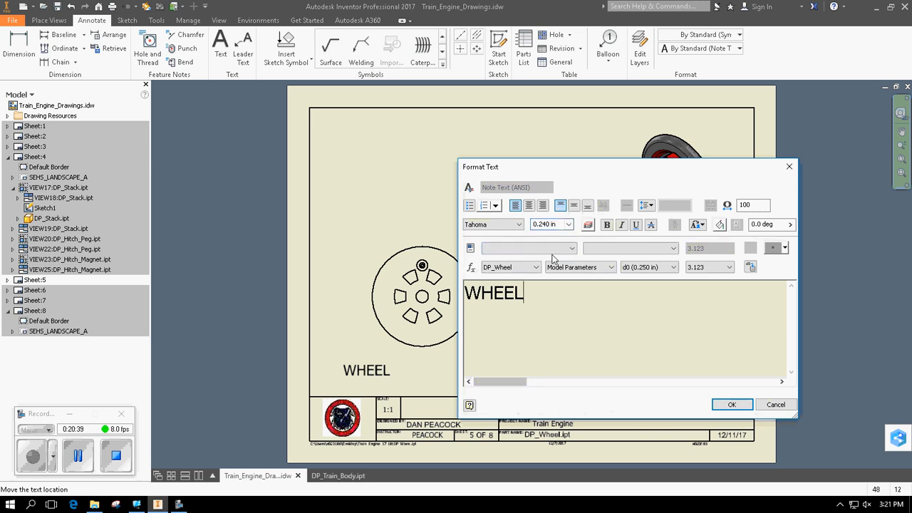
pyautogui.press('BackSpace')
pyautogui.press('BackSpace')
pyautogui.press('BackSpace')
pyautogui.press('BackSpace')
pyautogui.write('WHEEL')
pyautogui.click(730, 404)
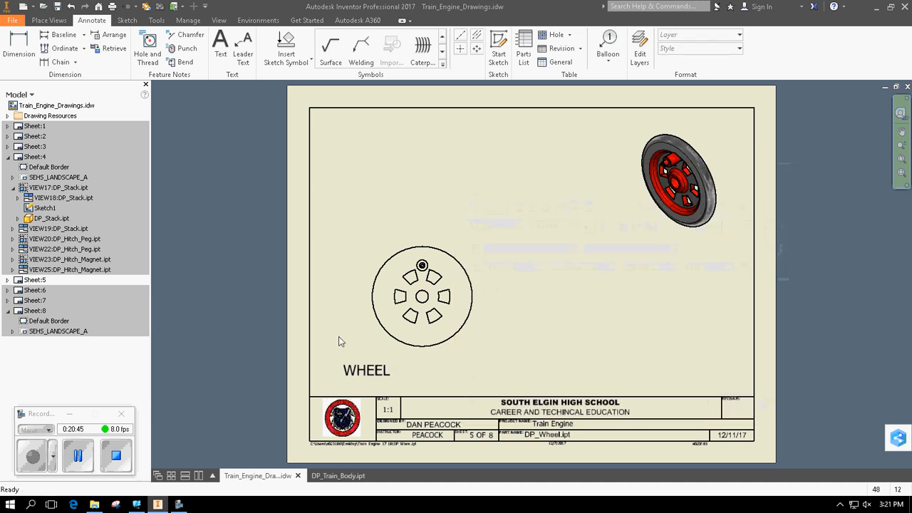
# Create 1:1 section view A from a vertical line through the wheel's center, placing it to the right of the front view
pyautogui.click(51, 21)
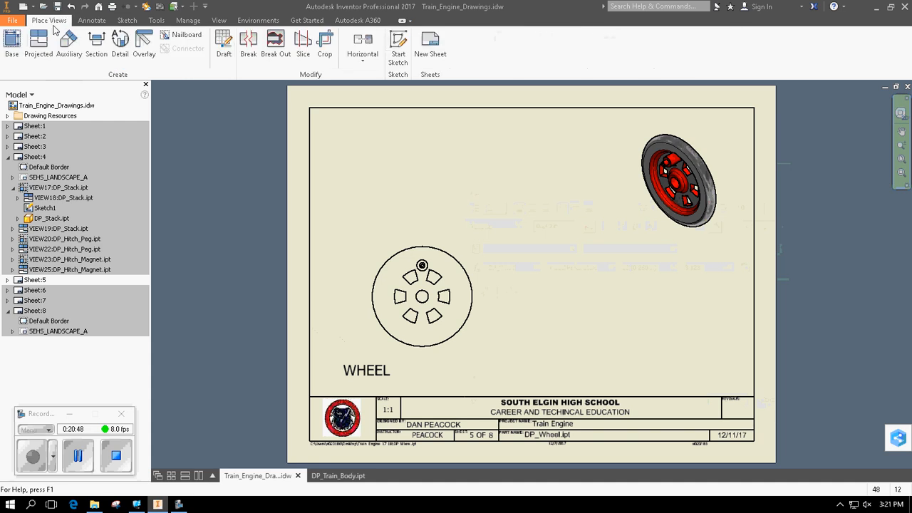
pyautogui.click(102, 53)
pyautogui.scroll(4, 466, 269)
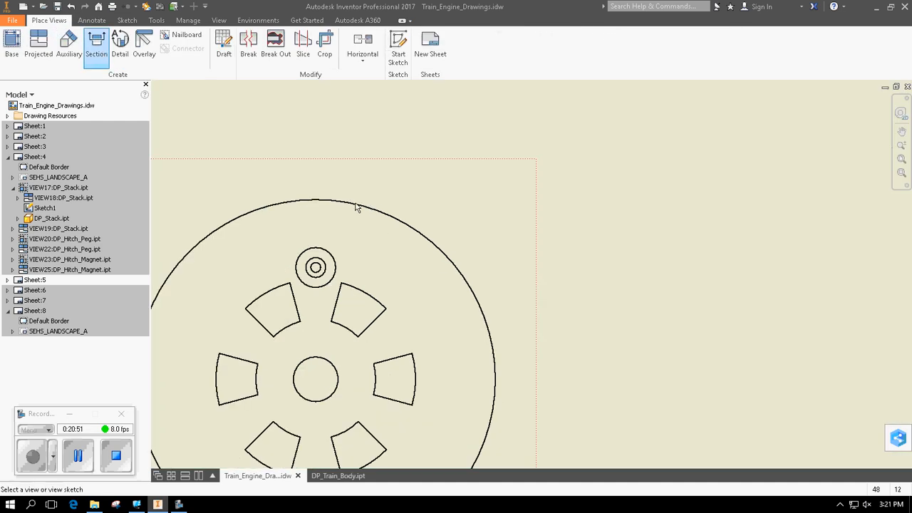
pyautogui.click(381, 162)
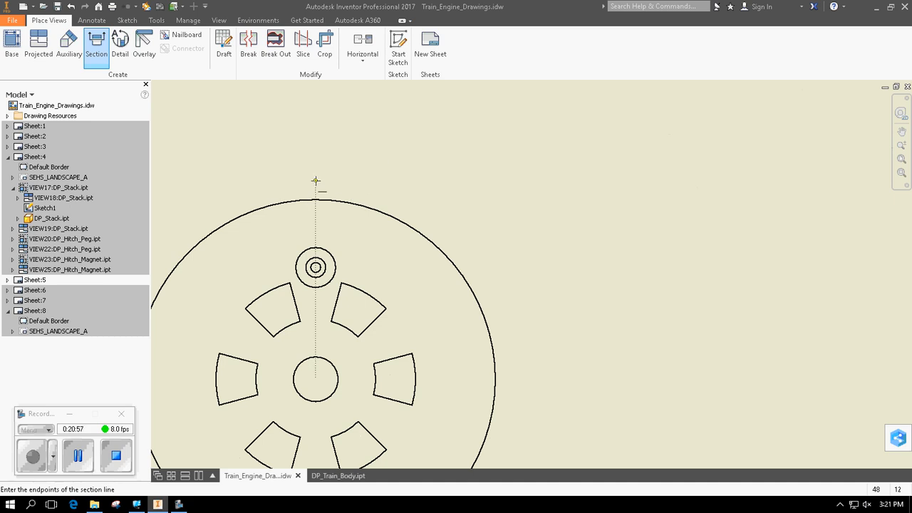
pyautogui.scroll(-4, 316, 278)
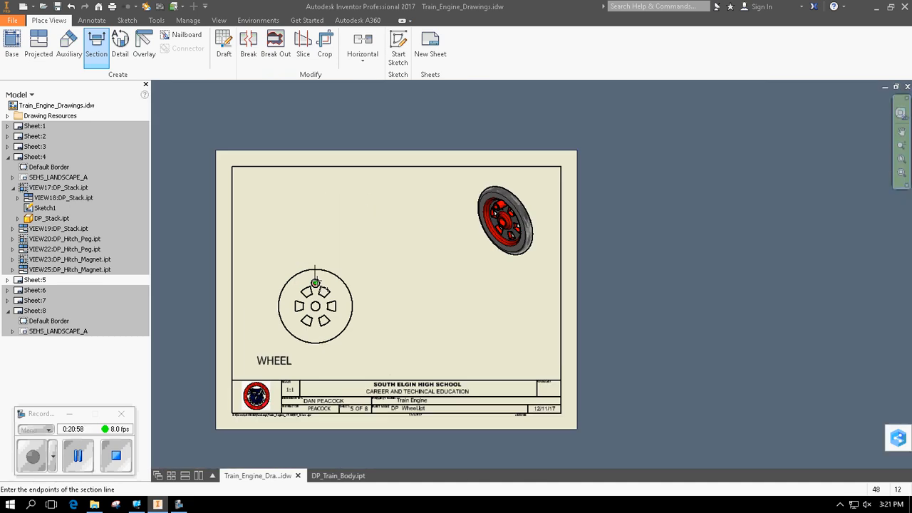
pyautogui.click(315, 354)
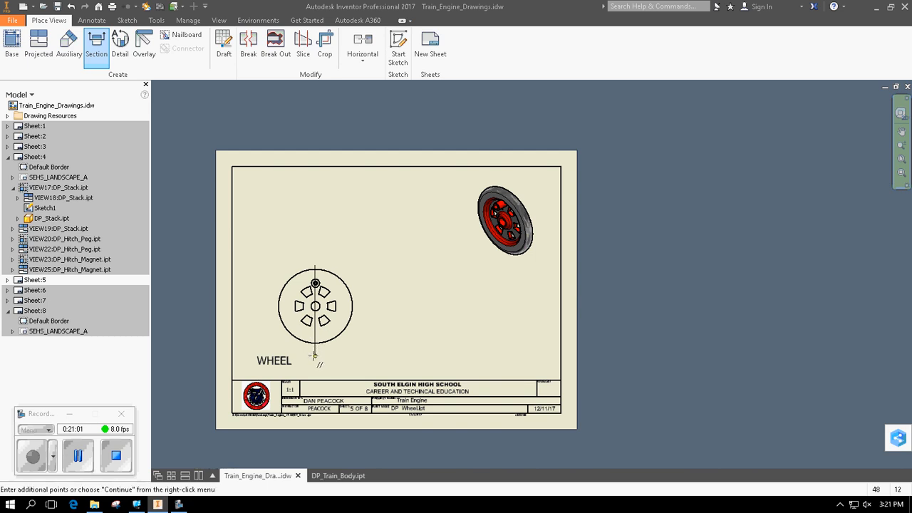
pyautogui.rightClick(313, 356)
pyautogui.click(352, 351)
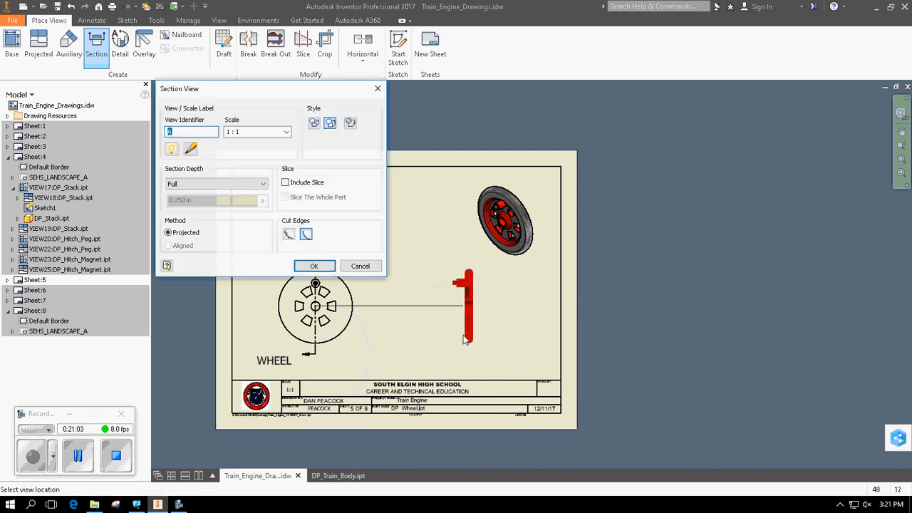
pyautogui.click(467, 340)
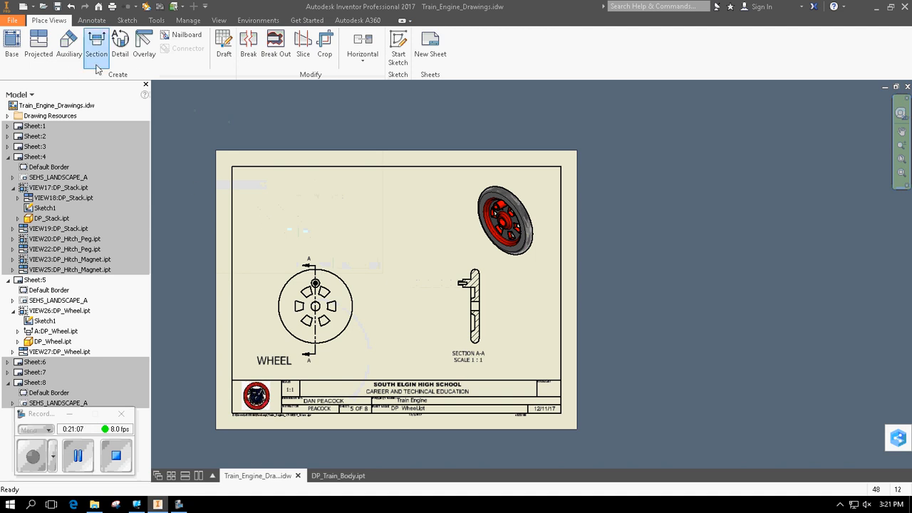
# Create detail view B at 2:1 with a circular fence over the wheel's upper area, placing it above and right of the front view
pyautogui.click(120, 57)
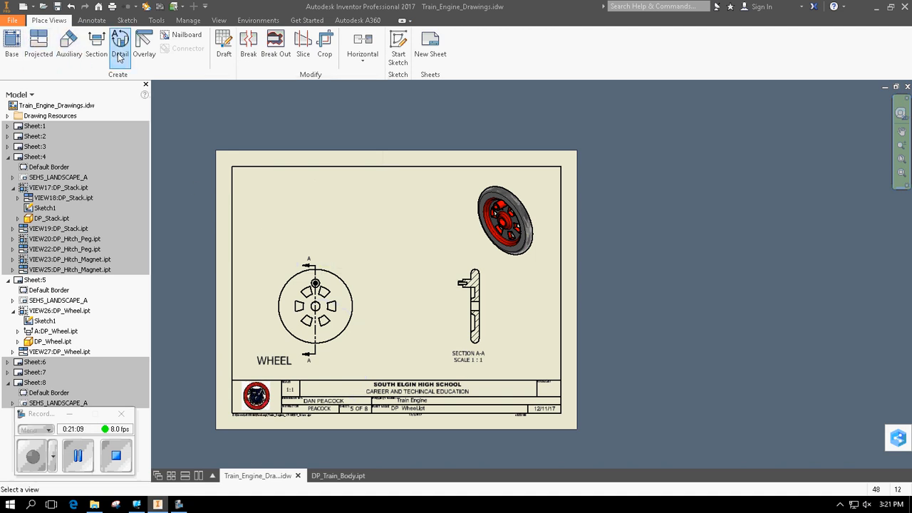
pyautogui.click(336, 266)
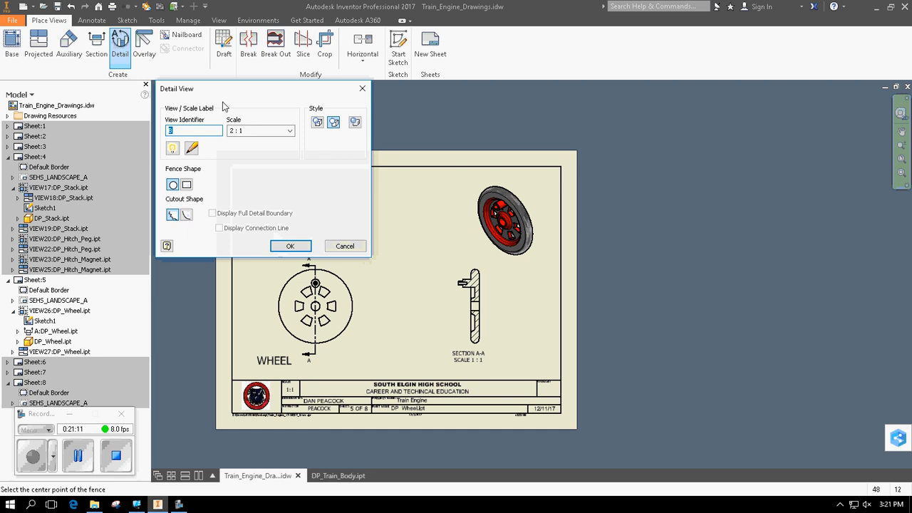
pyautogui.moveTo(243, 92); pyautogui.dragTo(128, 81)
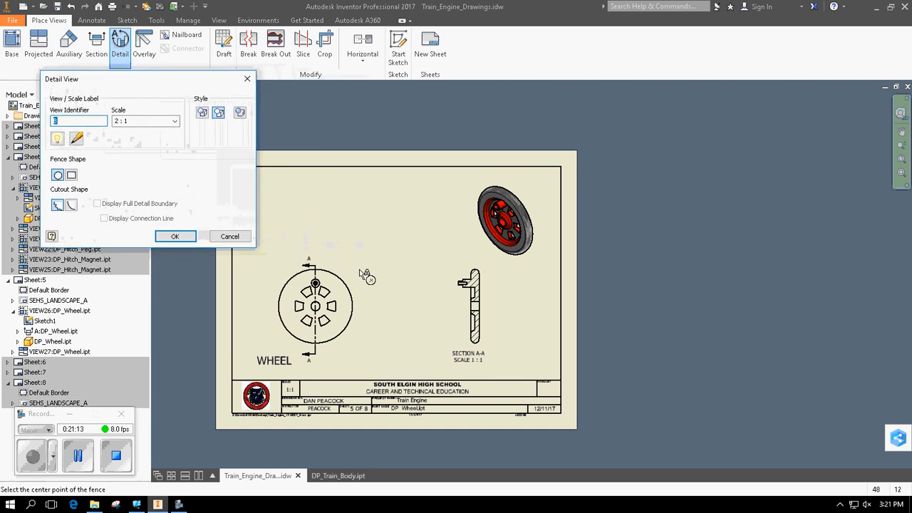
pyautogui.click(336, 261)
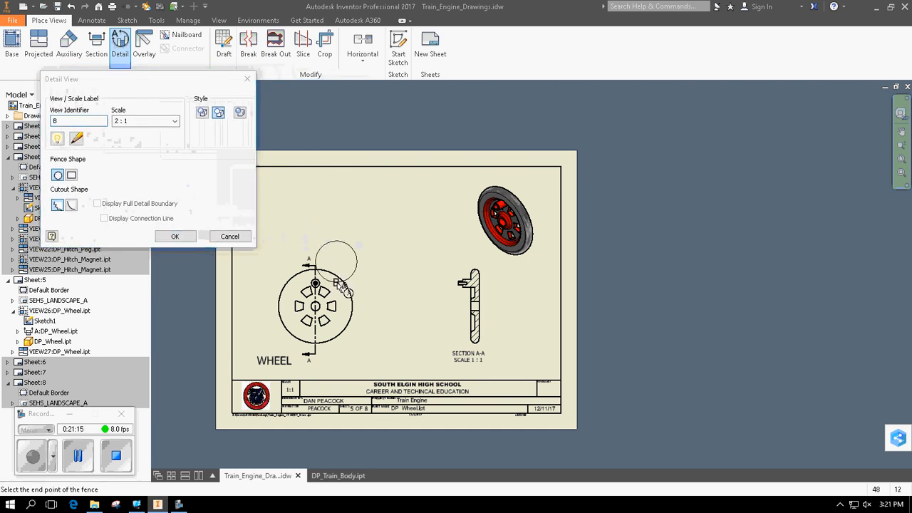
pyautogui.click(356, 317)
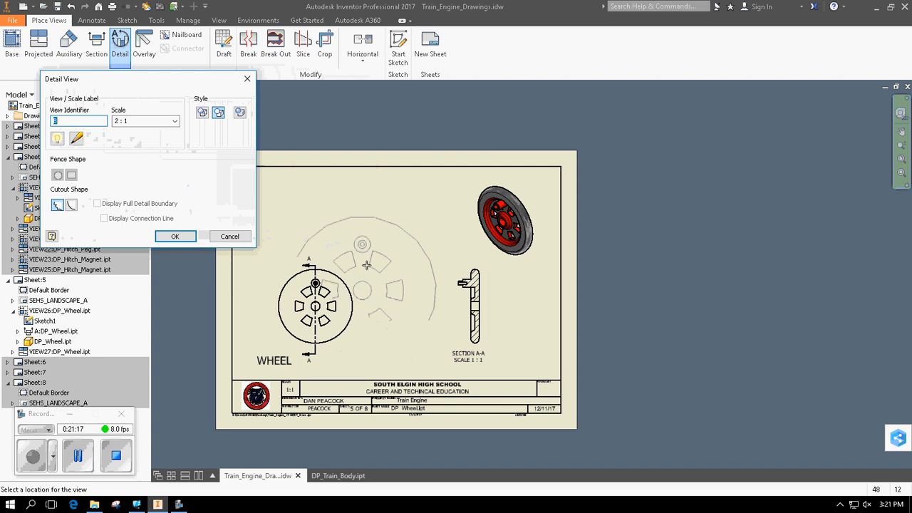
pyautogui.click(378, 262)
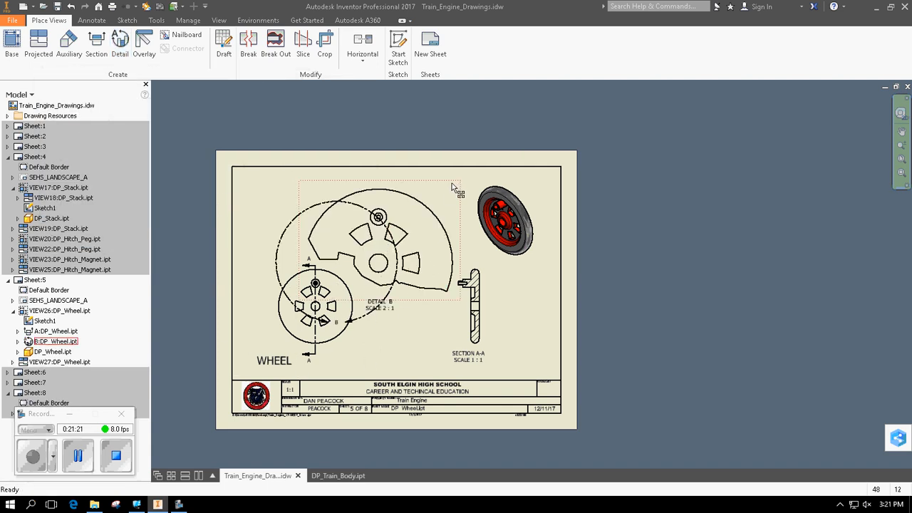
# Spread out the wheel views: detail B up and right, the front view down and left, and the isometric view toward the upper-right corner
pyautogui.moveTo(451, 186); pyautogui.dragTo(469, 174)
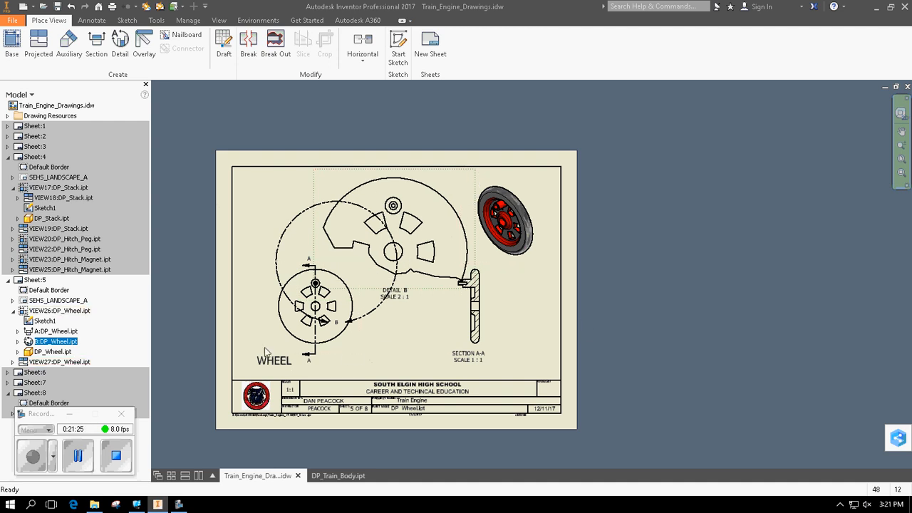
pyautogui.moveTo(271, 352); pyautogui.dragTo(248, 360)
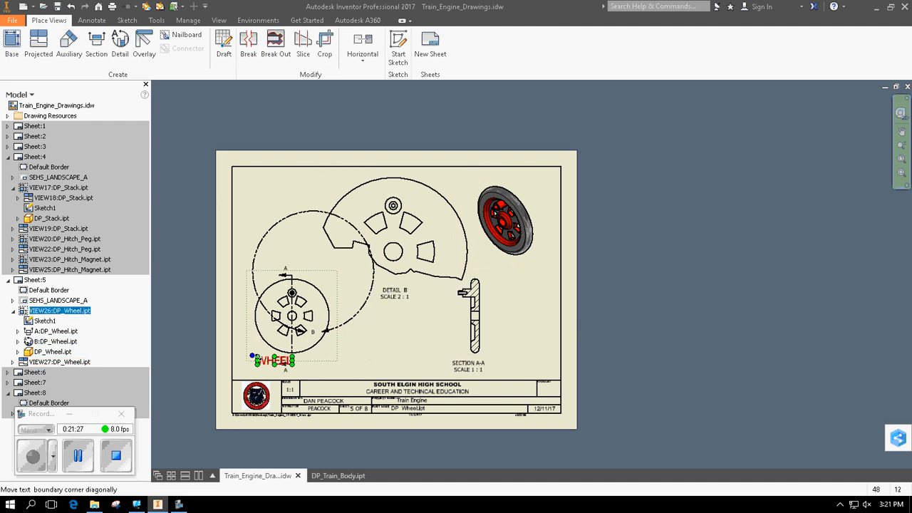
pyautogui.click(550, 257)
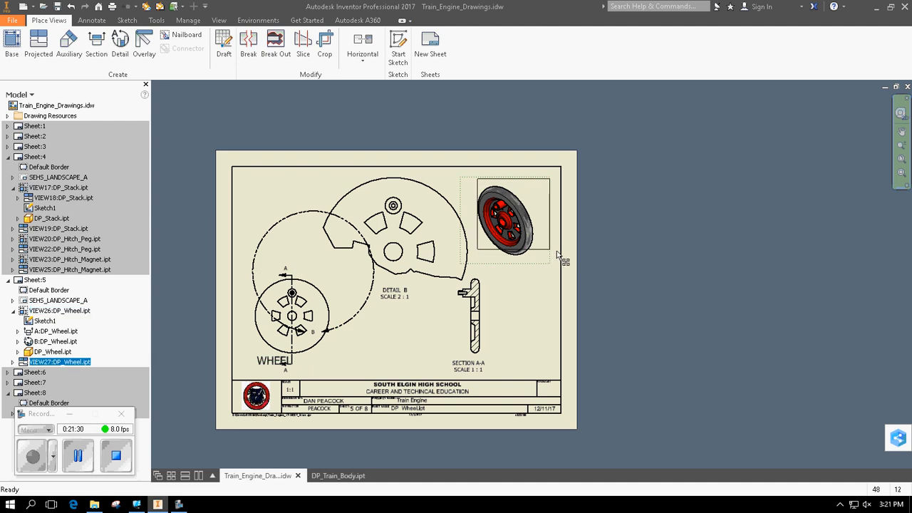
pyautogui.click(476, 272)
pyautogui.moveTo(476, 270); pyautogui.dragTo(487, 270)
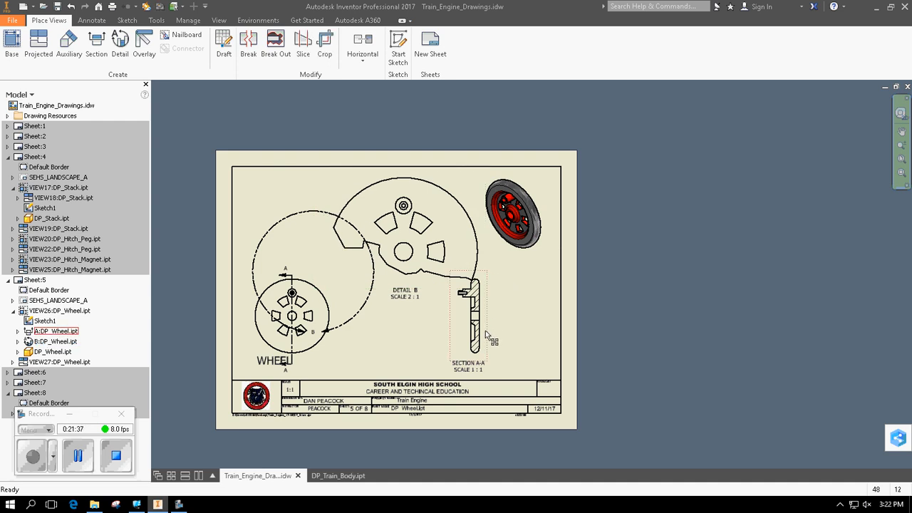
# Move the WHEEL note between the front and section views, and shift the front view slightly lower
pyautogui.moveTo(292, 368); pyautogui.dragTo(393, 370)
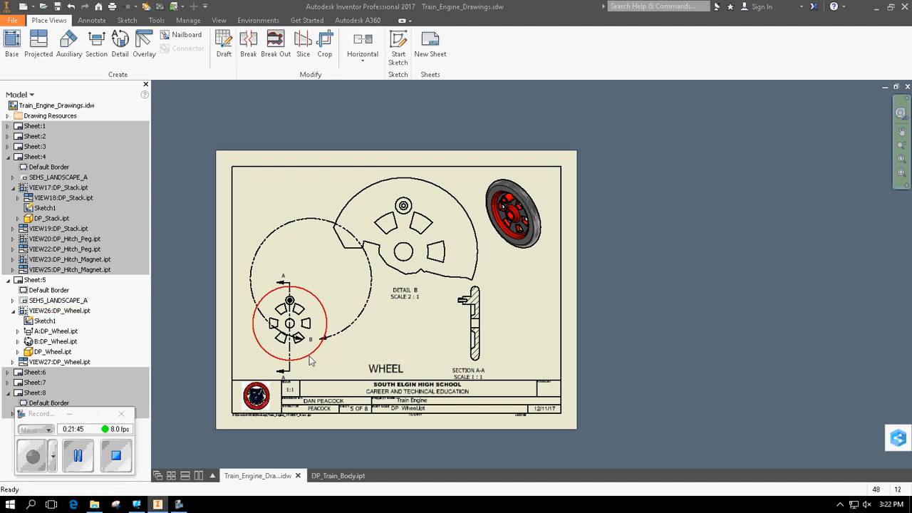
pyautogui.moveTo(290, 358); pyautogui.dragTo(292, 359)
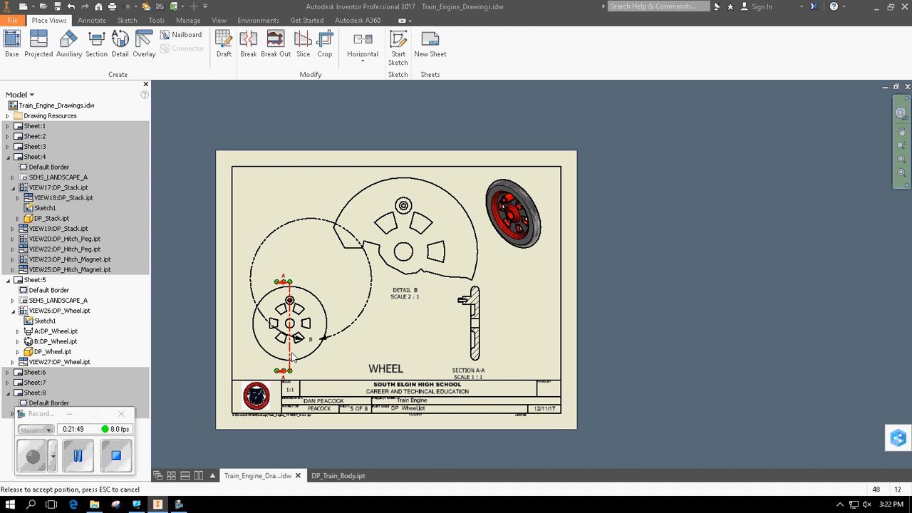
pyautogui.moveTo(292, 358); pyautogui.dragTo(293, 358)
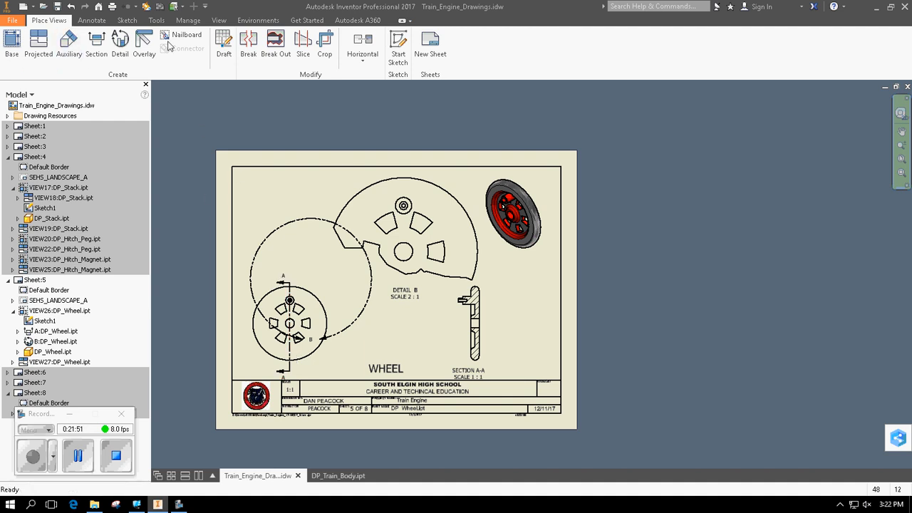
# Add a radius dimension to the outer arc of the front view's right-hand slot, placing it up and right of the slot
pyautogui.click(91, 20)
pyautogui.click(19, 47)
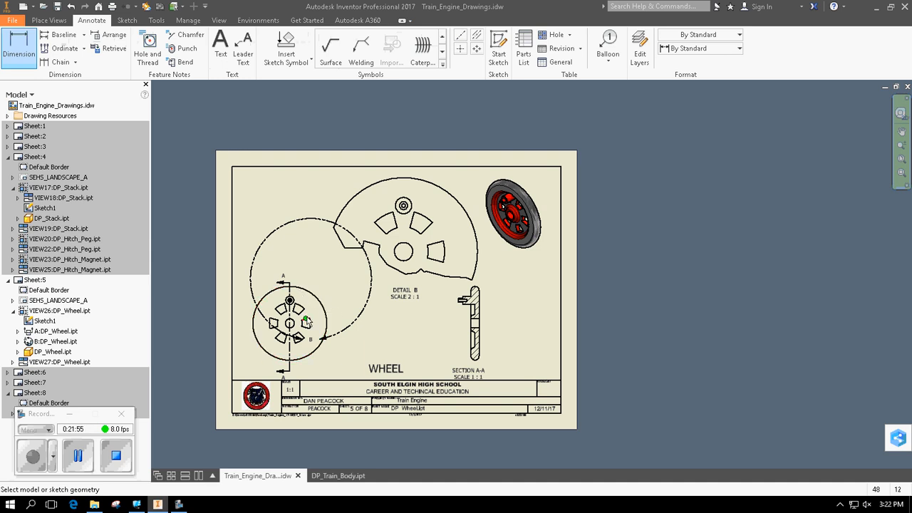
pyautogui.scroll(5, 313, 313)
pyautogui.moveTo(318, 323); pyautogui.dragTo(318, 211, button='middle')
pyautogui.click(306, 235)
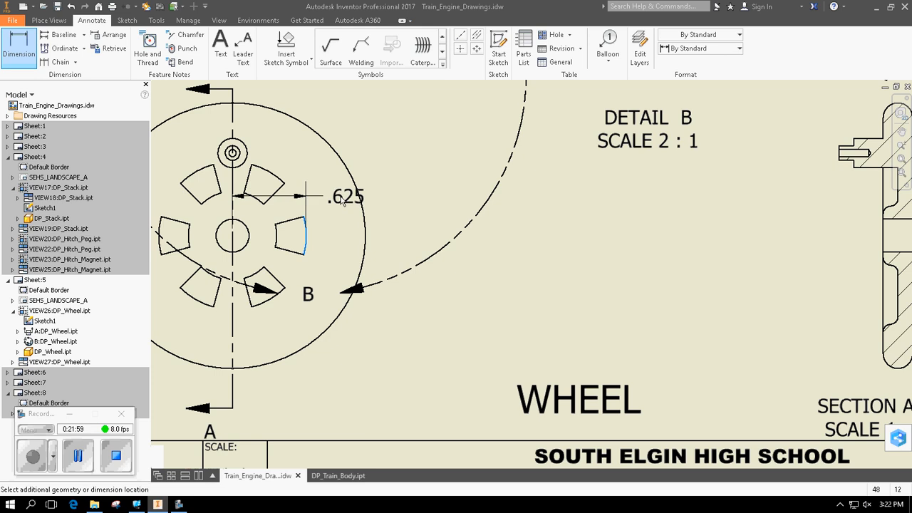
pyautogui.press('Escape')
pyautogui.click(21, 62)
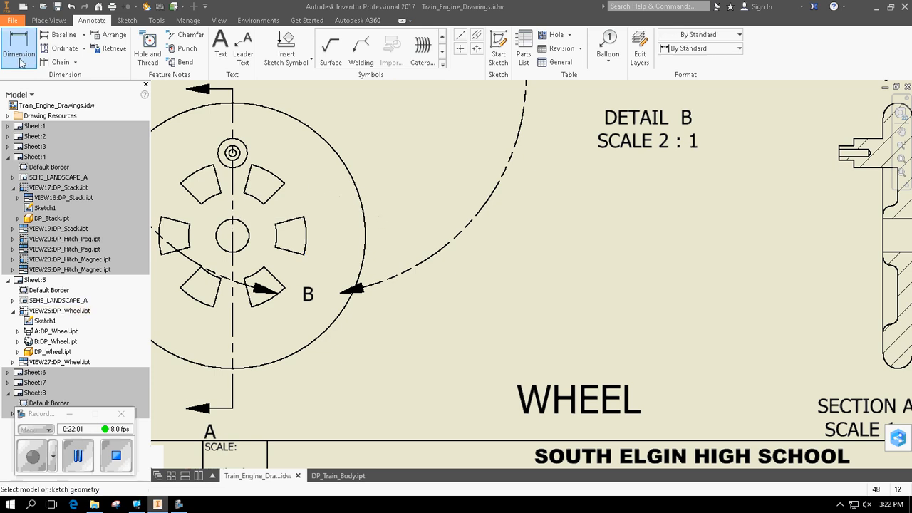
pyautogui.click(307, 236)
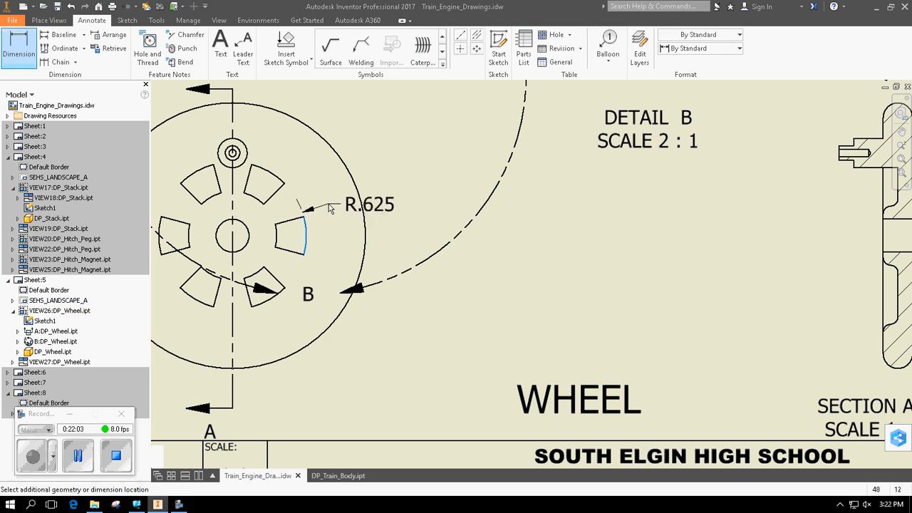
pyautogui.click(401, 164)
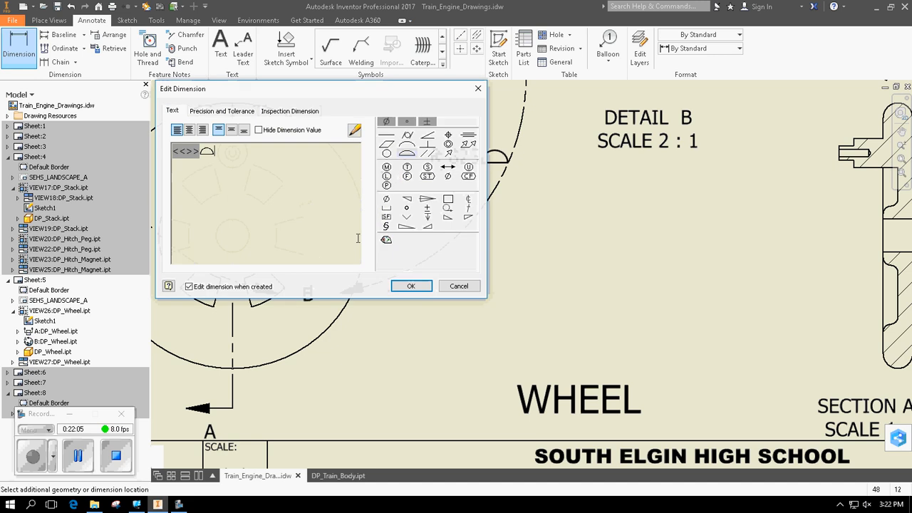
pyautogui.click(419, 285)
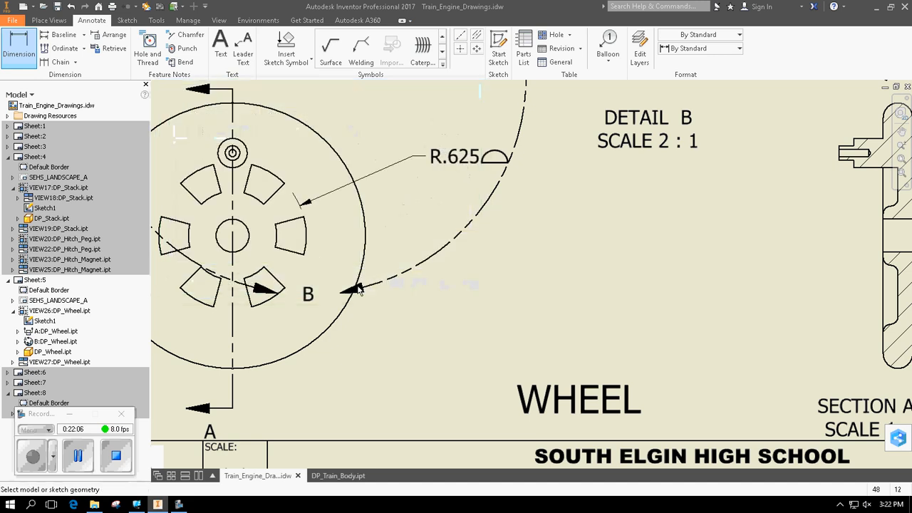
# Add a radius dimension to the same slot's inner arc, placing it just below the outer arc's dimension
pyautogui.click(277, 238)
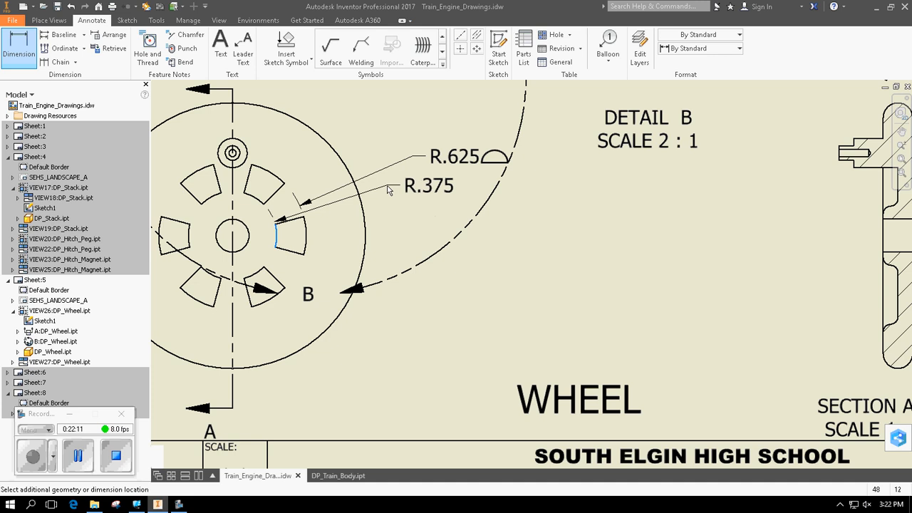
pyautogui.click(389, 189)
pyautogui.click(410, 285)
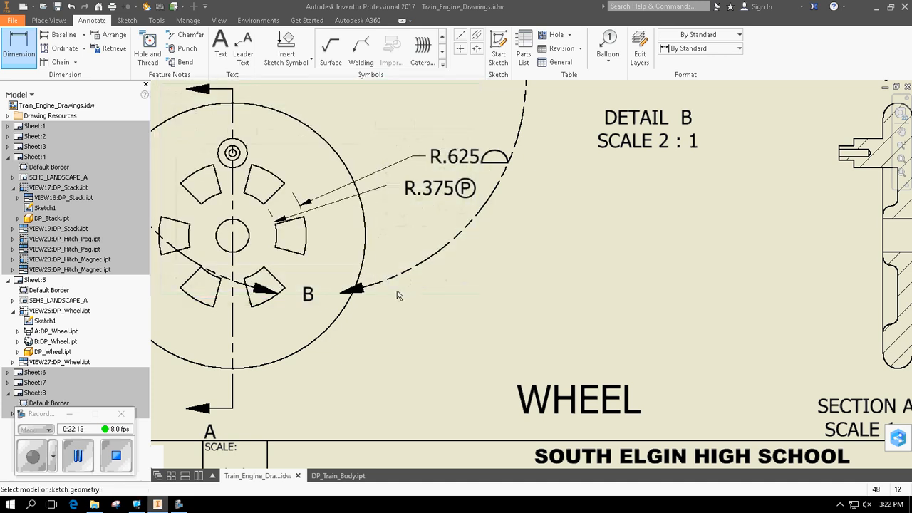
# Add a diameter dimension to the front view's center hole, placing it below and right of the wheel's center
pyautogui.click(249, 233)
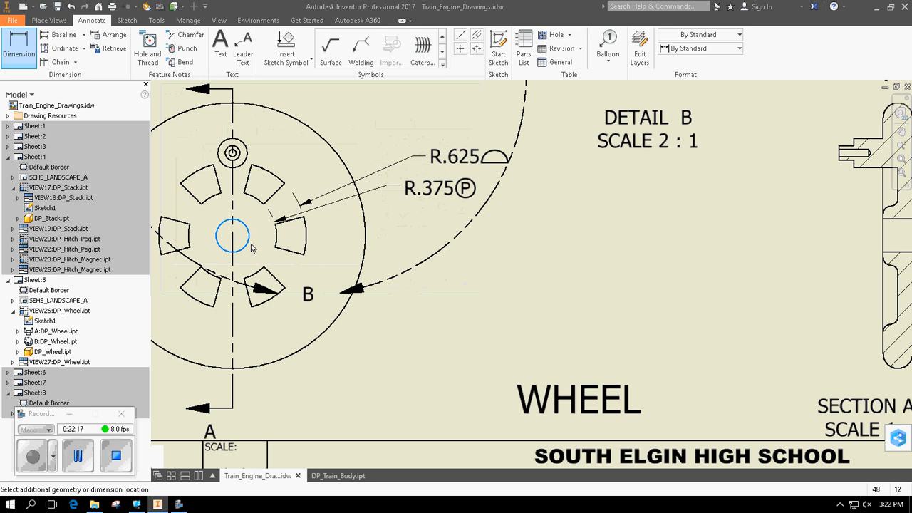
pyautogui.press('Escape')
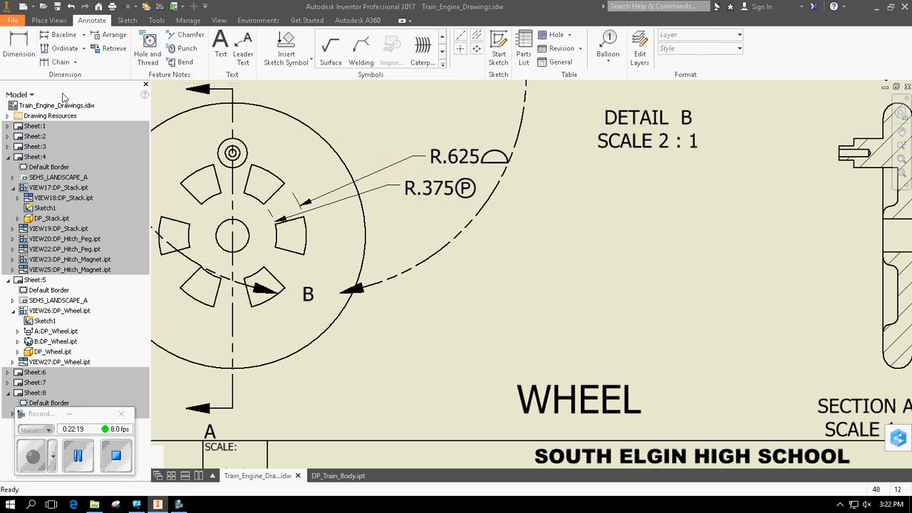
pyautogui.click(29, 48)
pyautogui.click(248, 229)
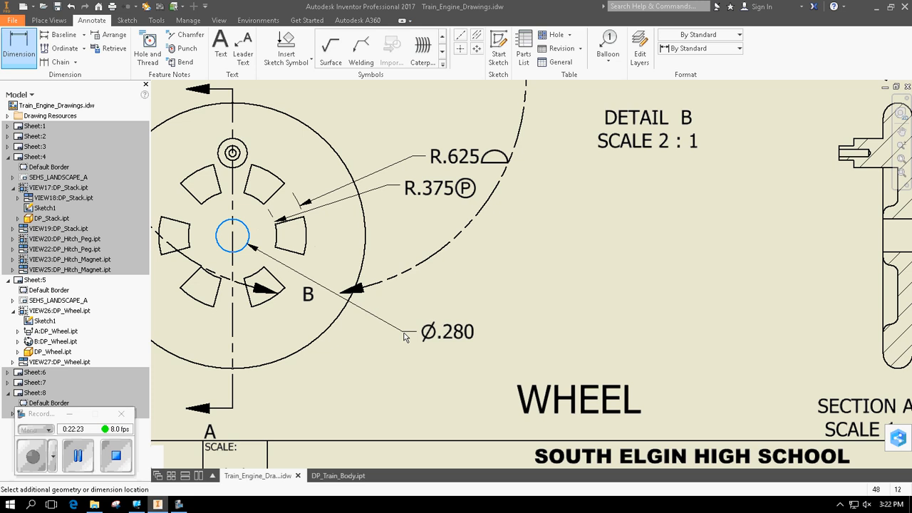
pyautogui.click(404, 337)
pyautogui.click(413, 285)
# Remove the stray symbols after the values in the slot's outer and inner radius dimensions
pyautogui.scroll(-2, 549, 275)
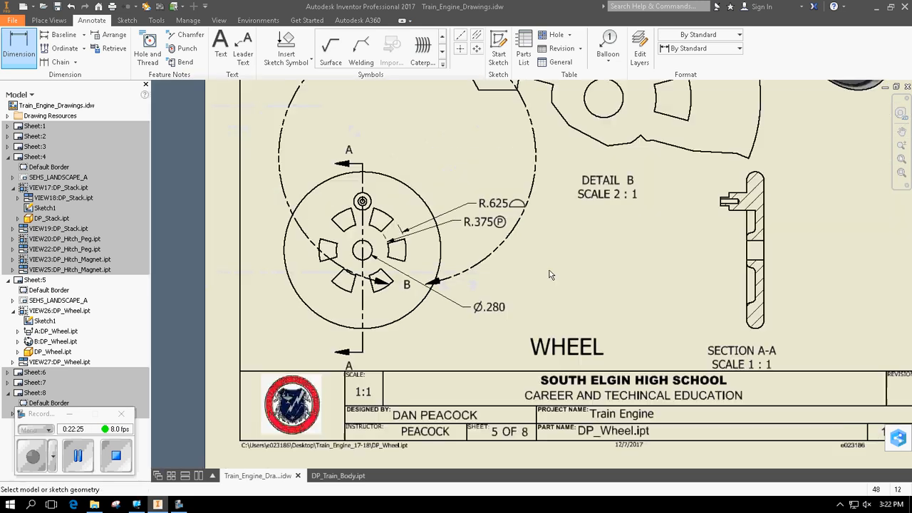
pyautogui.moveTo(549, 271); pyautogui.dragTo(515, 287, button='middle')
pyautogui.doubleClick(468, 218)
pyautogui.click(467, 219)
pyautogui.click(468, 218)
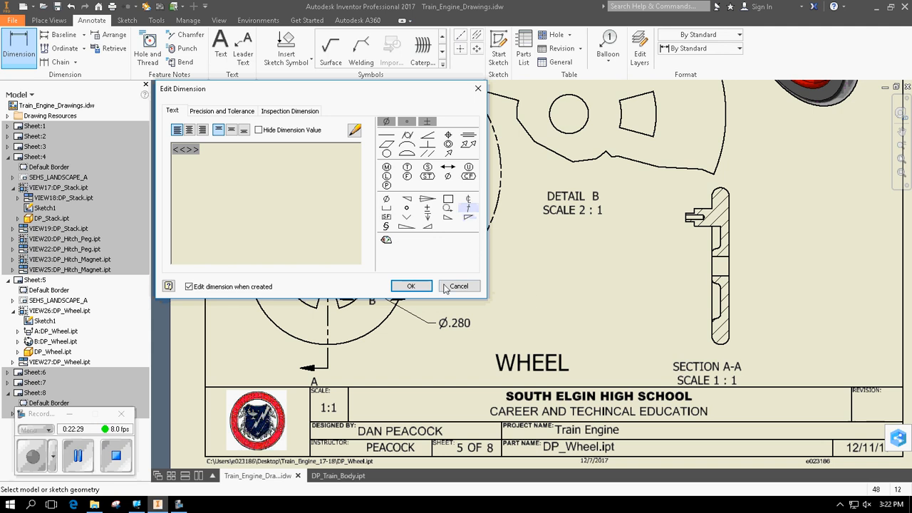
pyautogui.click(411, 286)
pyautogui.doubleClick(448, 239)
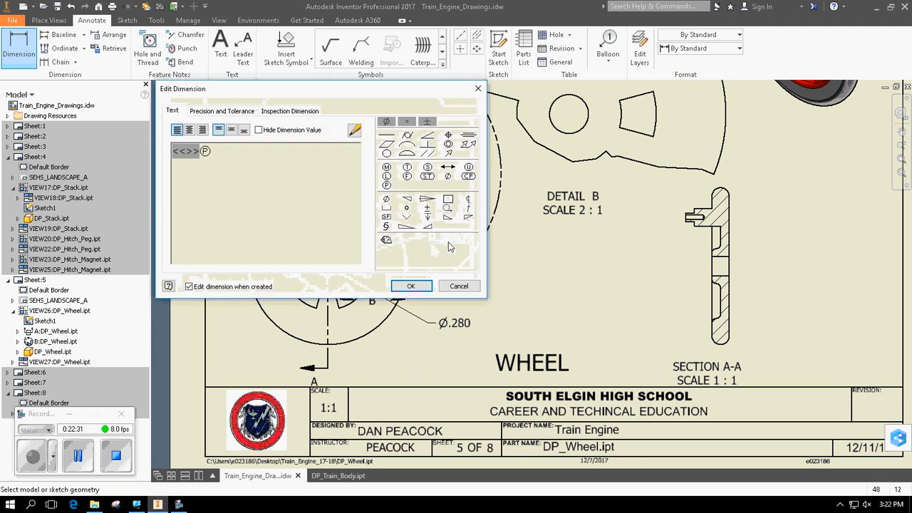
pyautogui.click(411, 285)
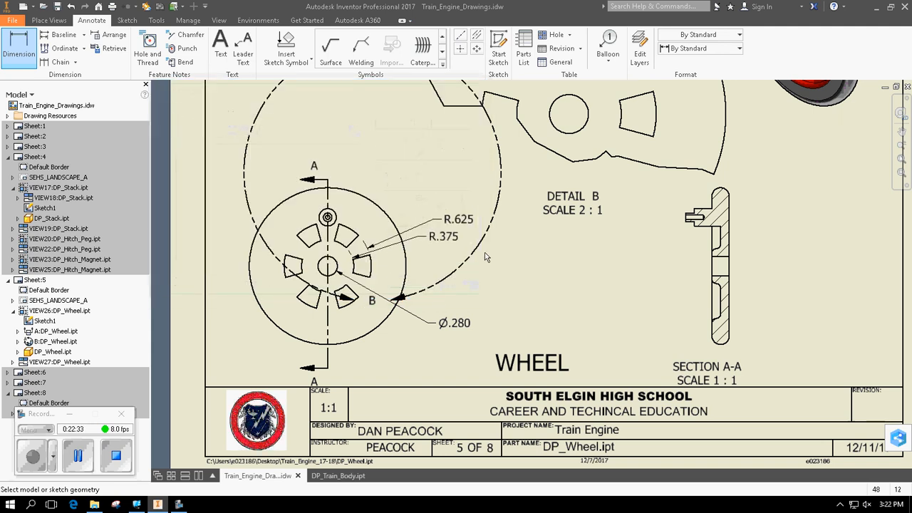
# Add a center mark to the wheel's front view, extending its lines to the outer circle
pyautogui.press('F2')
pyautogui.moveTo(536, 258); pyautogui.dragTo(498, 276)
pyautogui.moveTo(498, 276); pyautogui.dragTo(474, 291, button='middle')
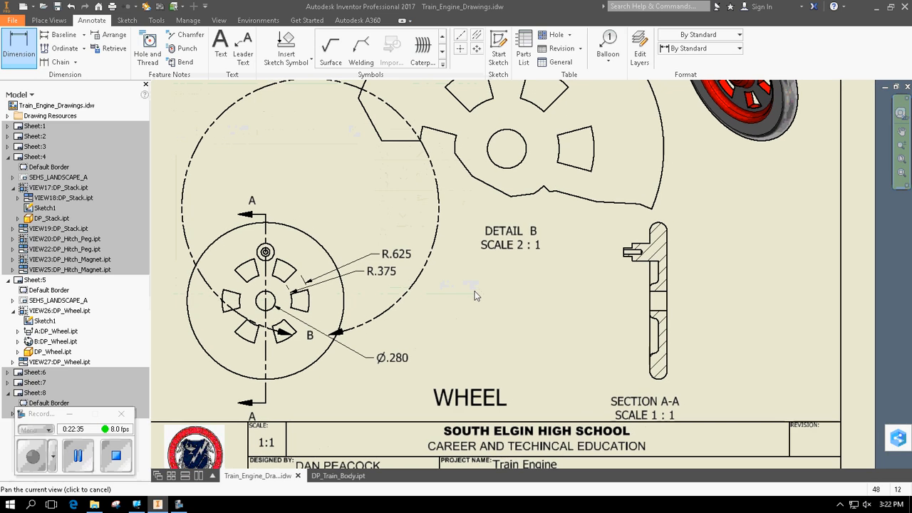
pyautogui.moveTo(497, 211); pyautogui.dragTo(422, 302, button='middle')
pyautogui.moveTo(421, 302); pyautogui.dragTo(465, 269)
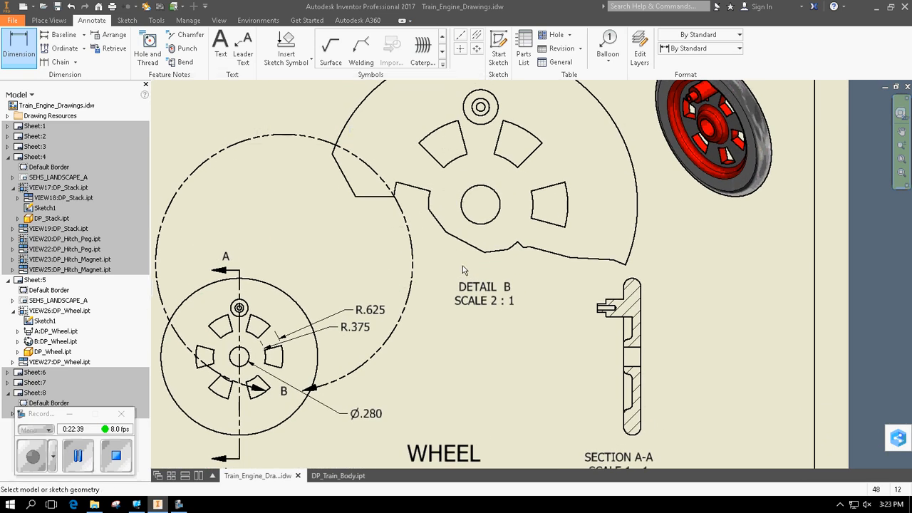
pyautogui.click(461, 47)
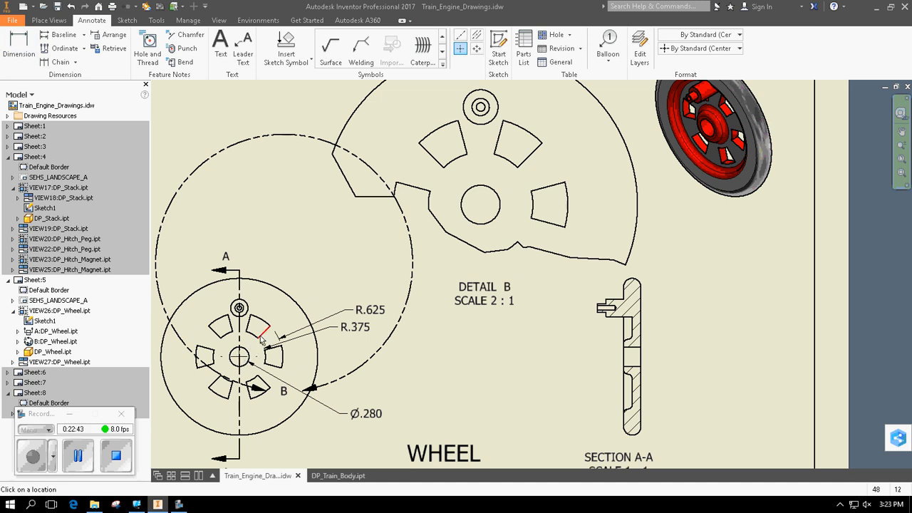
pyautogui.click(317, 360)
# Add center marks to the hub hole and the peg in detail B, extending the hub's lines to the wheel's outer edge
pyautogui.scroll(-3, 355, 278)
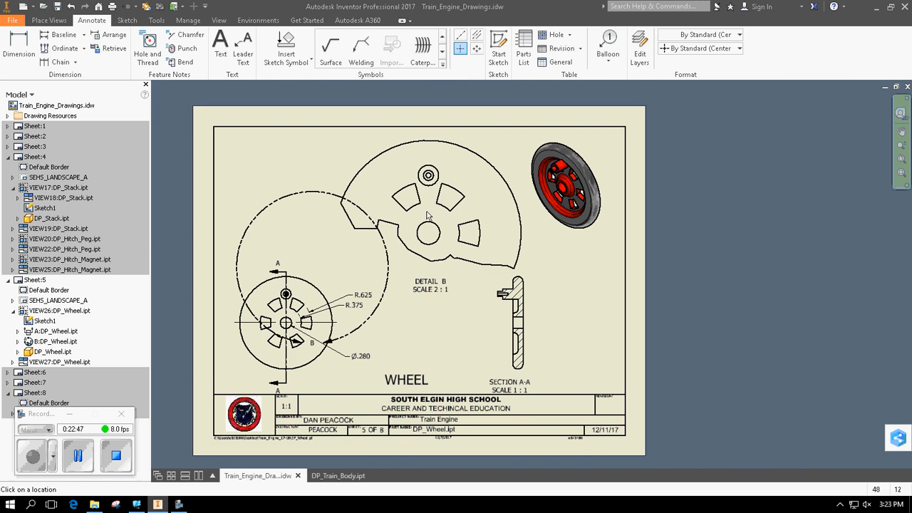
pyautogui.click(472, 244)
pyautogui.click(522, 243)
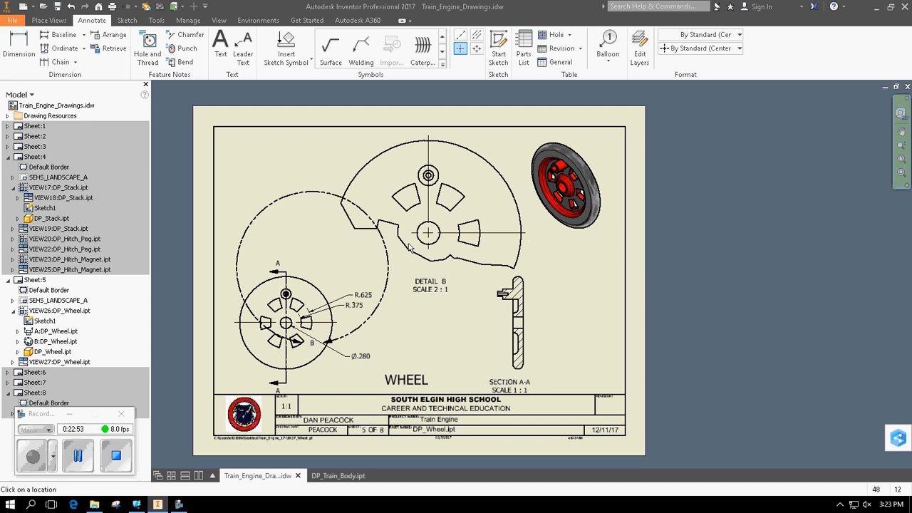
pyautogui.scroll(3, 428, 176)
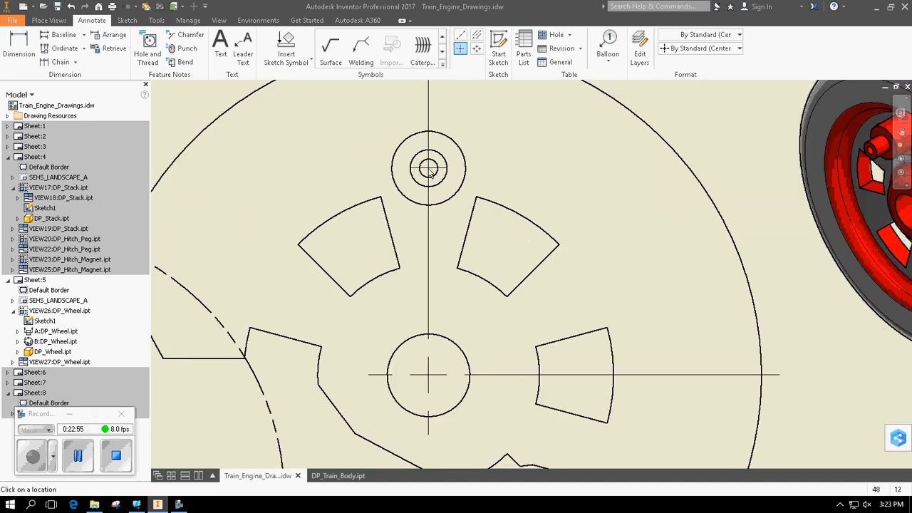
pyautogui.click(466, 168)
# Add diameter dimensions to the outer and middle peg circles in detail B, placing both at the view's upper left
pyautogui.scroll(-3, 488, 173)
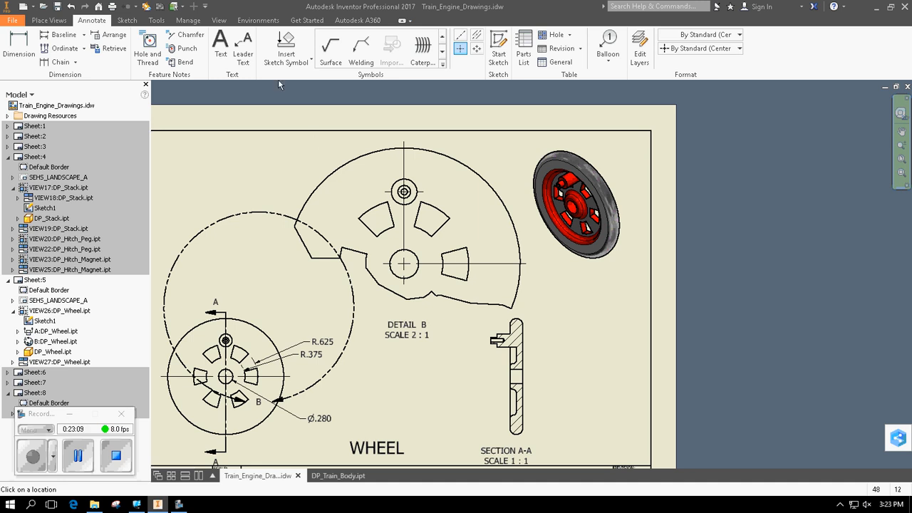
pyautogui.click(18, 47)
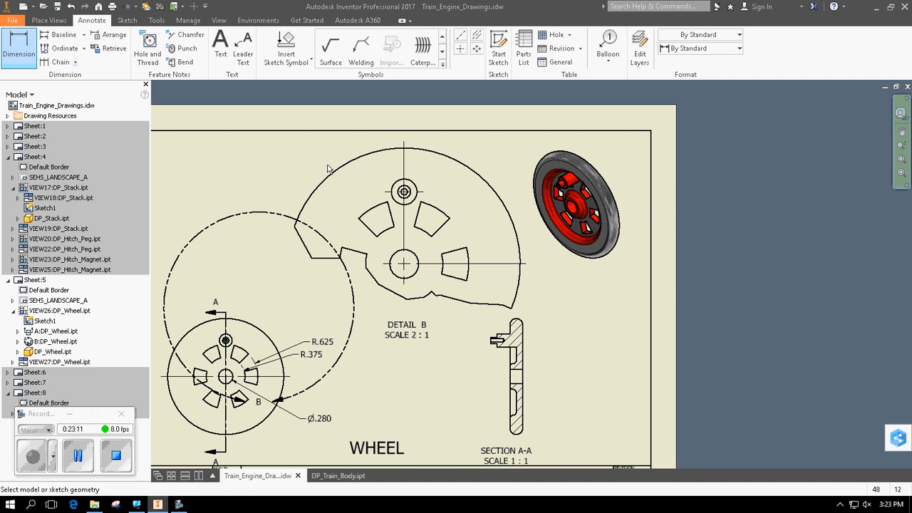
pyautogui.click(399, 182)
pyautogui.click(296, 154)
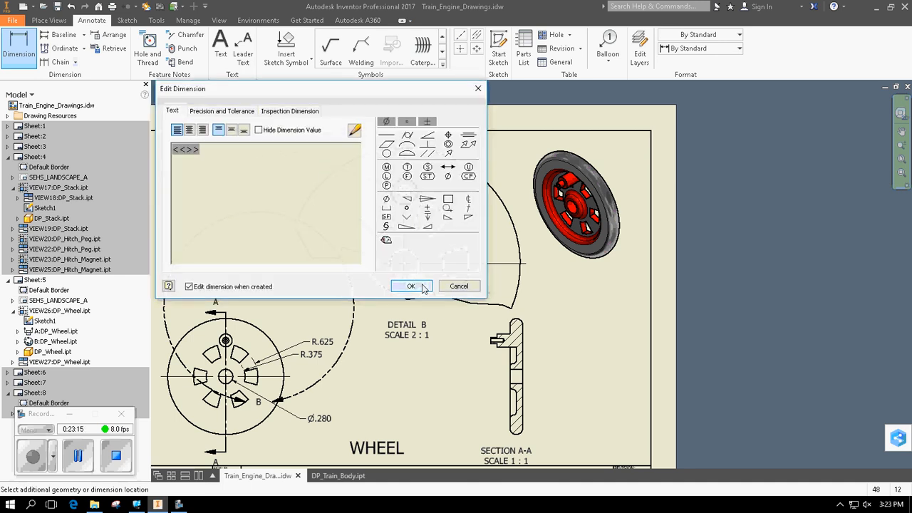
pyautogui.click(413, 286)
pyautogui.scroll(3, 407, 194)
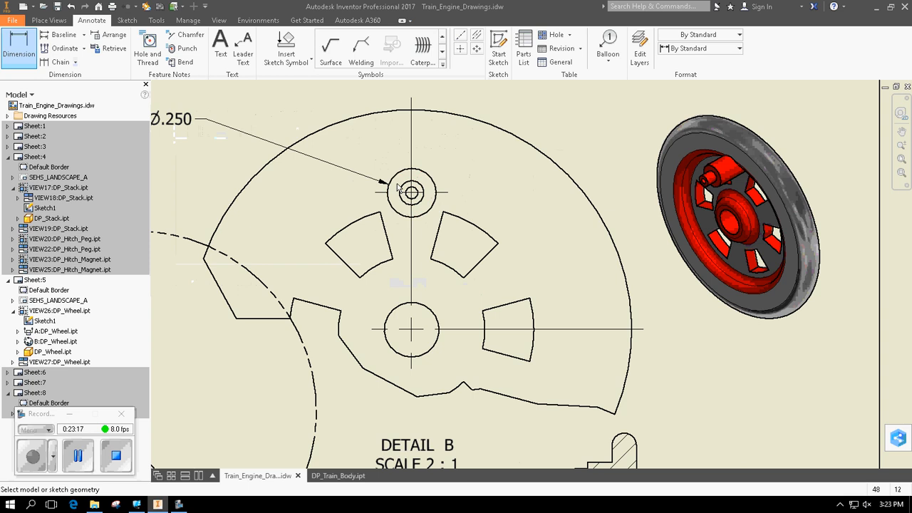
pyautogui.click(404, 188)
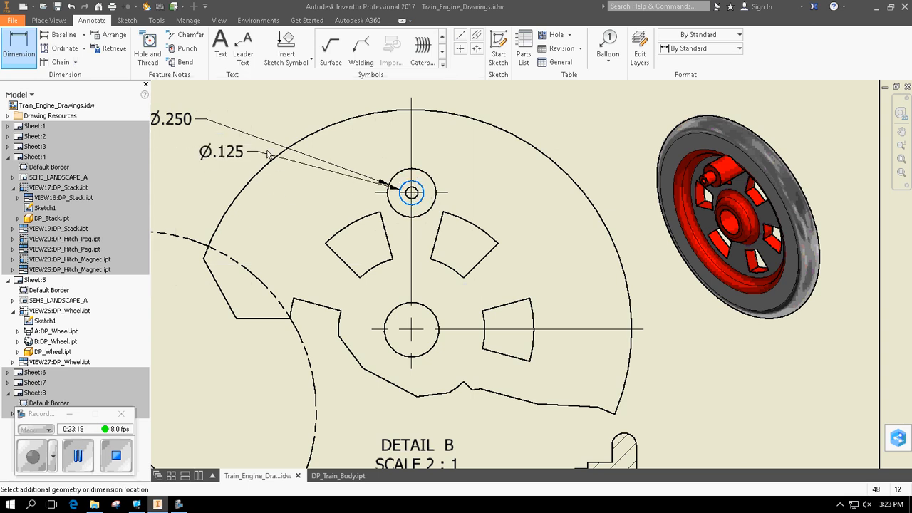
pyautogui.click(292, 105)
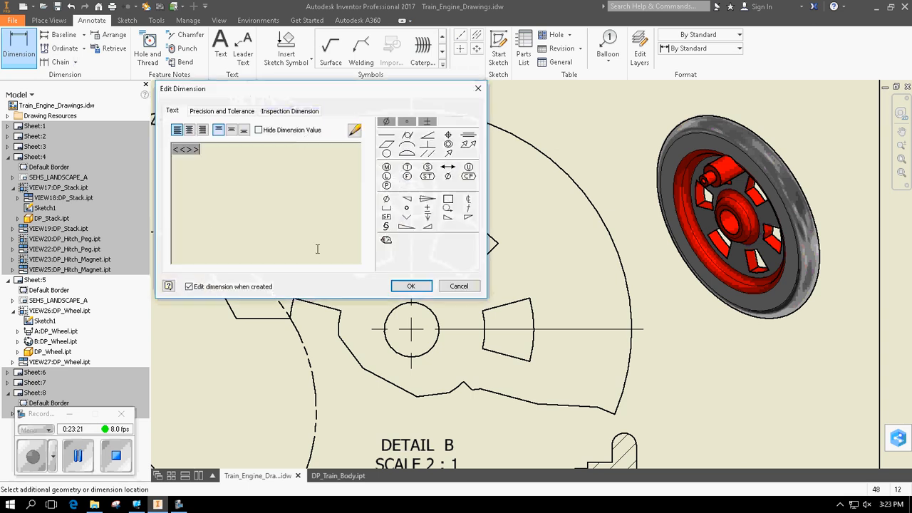
pyautogui.click(410, 285)
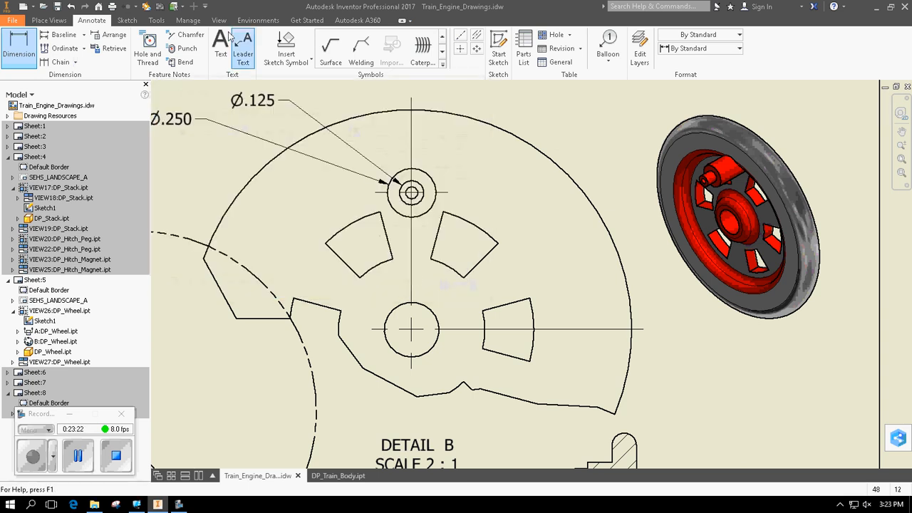
# Add a hole note to the innermost peg circle in detail B, placing it at the view's upper right
pyautogui.click(156, 62)
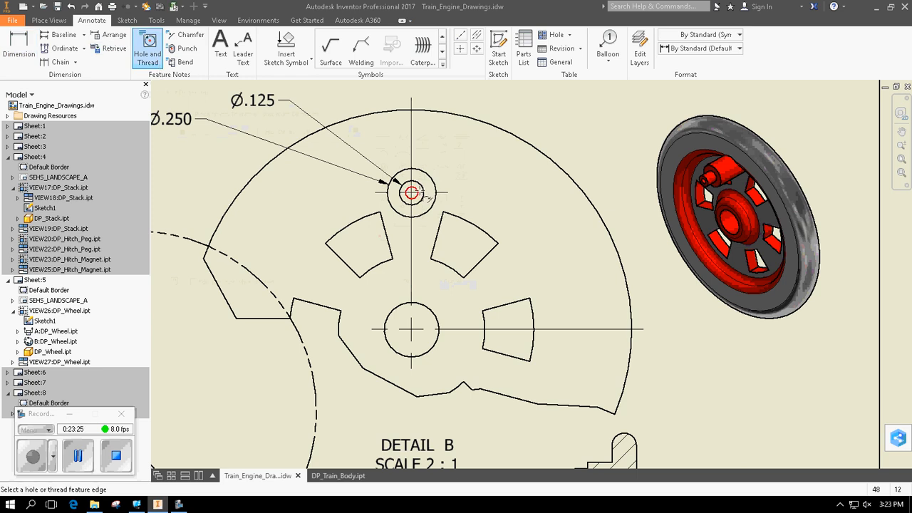
pyautogui.click(419, 192)
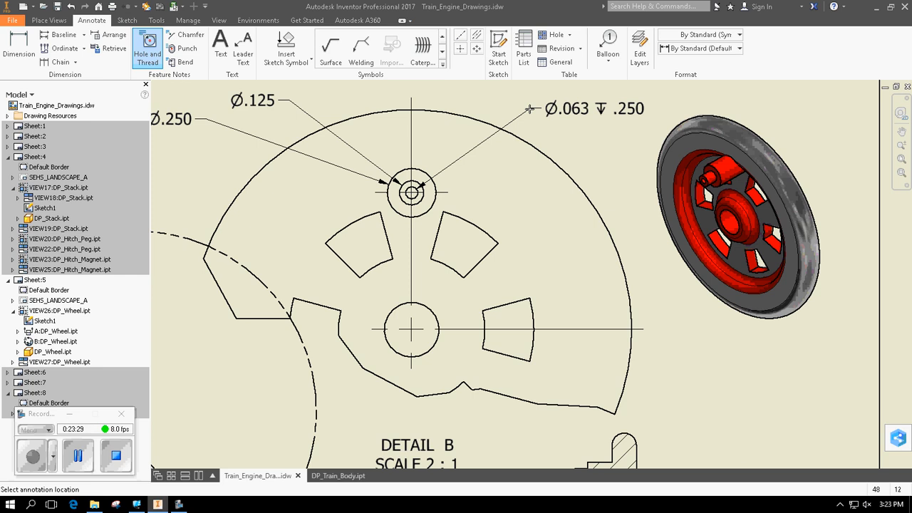
pyautogui.click(533, 107)
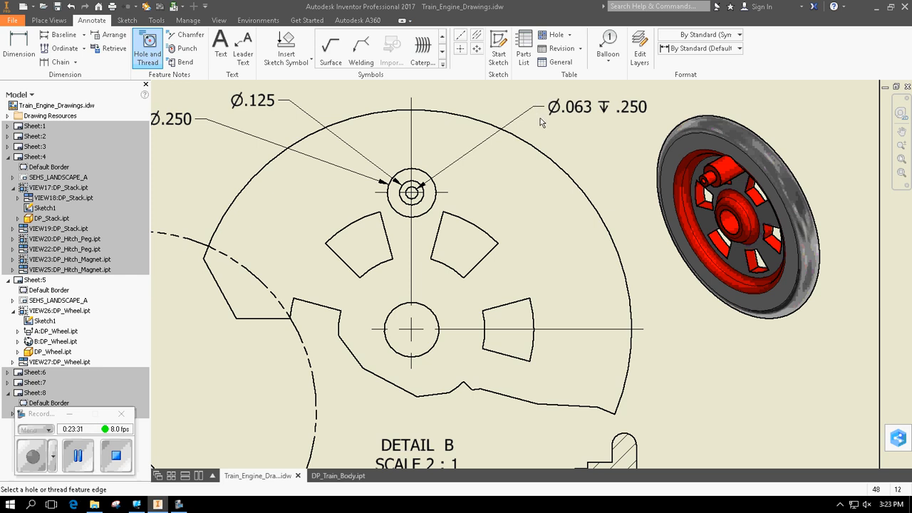
pyautogui.press('Escape')
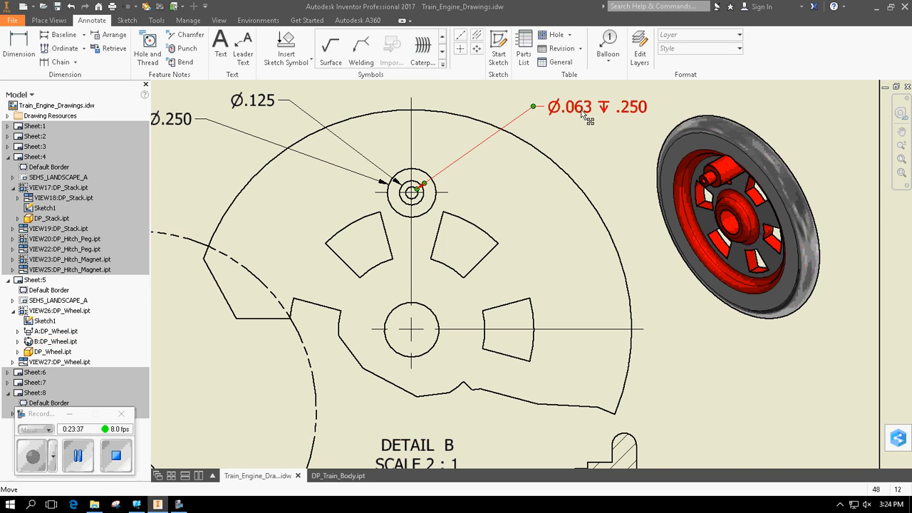
# Check the peg hole note's precision, tolerance and quantity note options, then close them unchanged
pyautogui.doubleClick(583, 113)
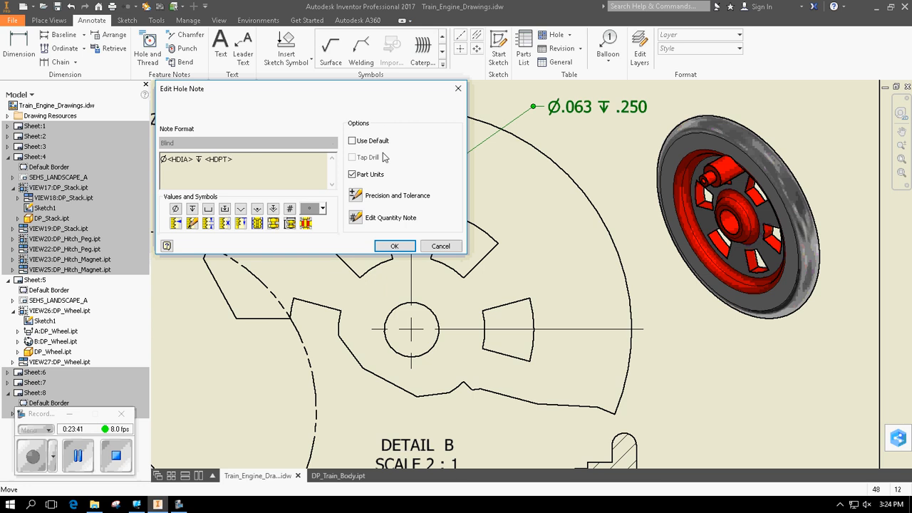
pyautogui.click(354, 196)
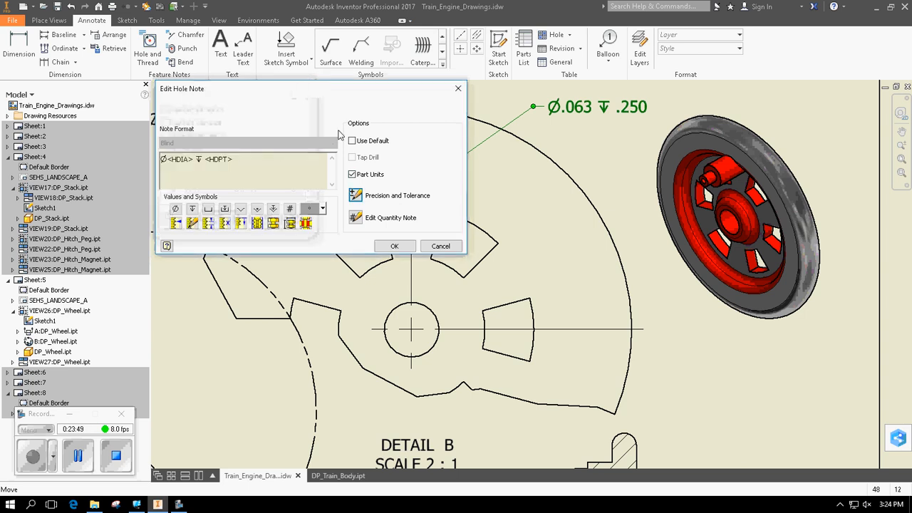
pyautogui.click(356, 218)
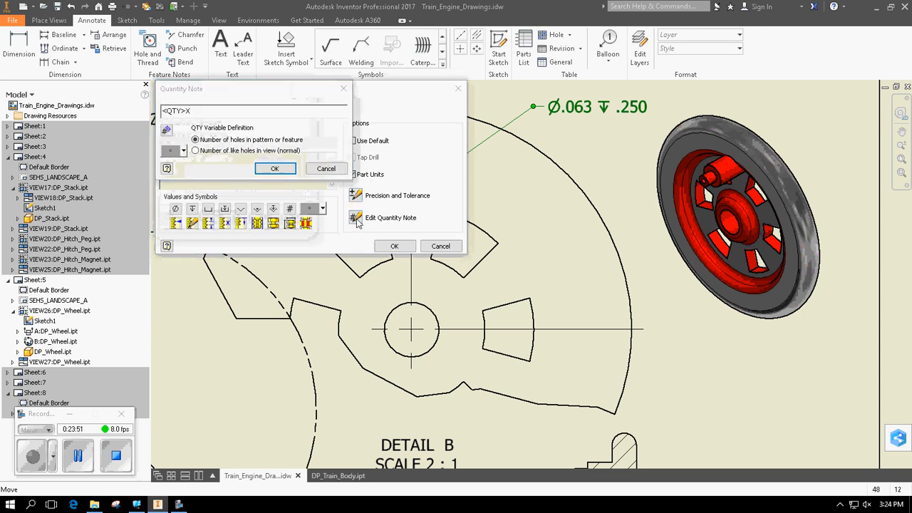
pyautogui.click(343, 89)
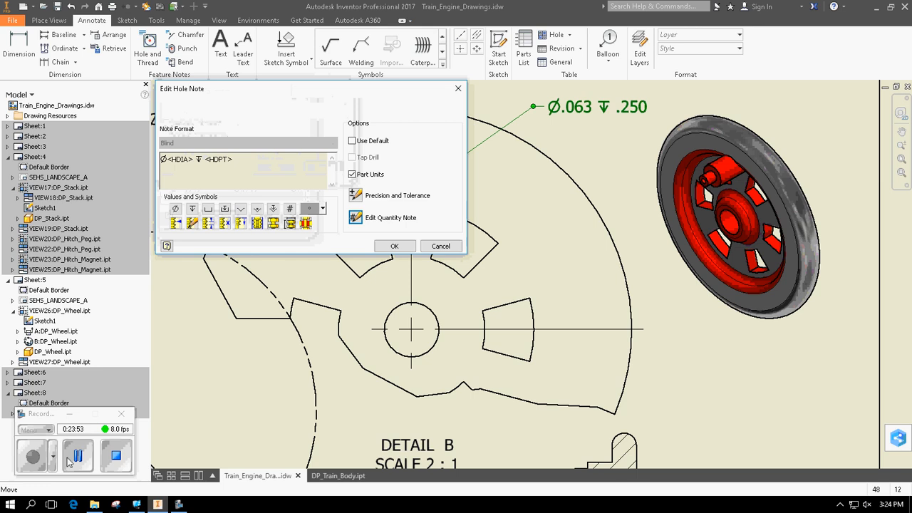
pyautogui.click(28, 467)
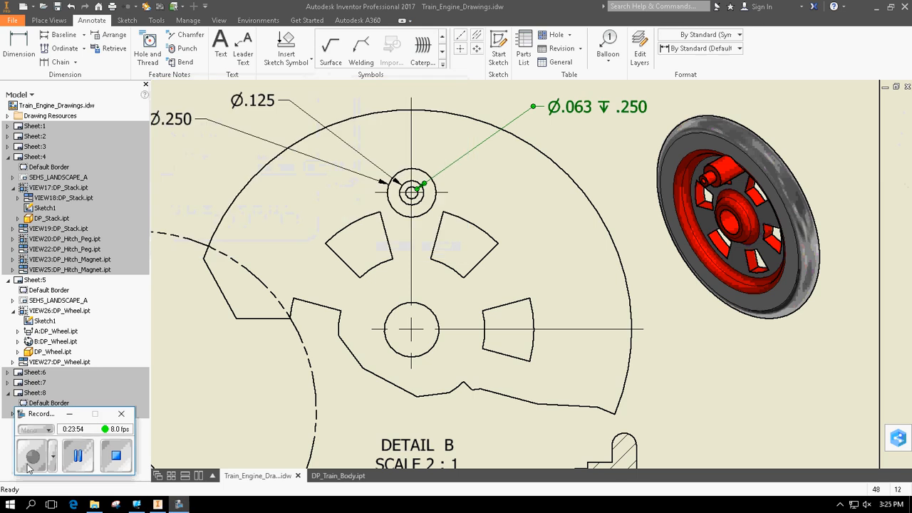
# Open the hole note's Default (ANSI) dimension style for editing and show the linear precision choices in its tolerance settings
pyautogui.rightClick(593, 109)
pyautogui.click(631, 221)
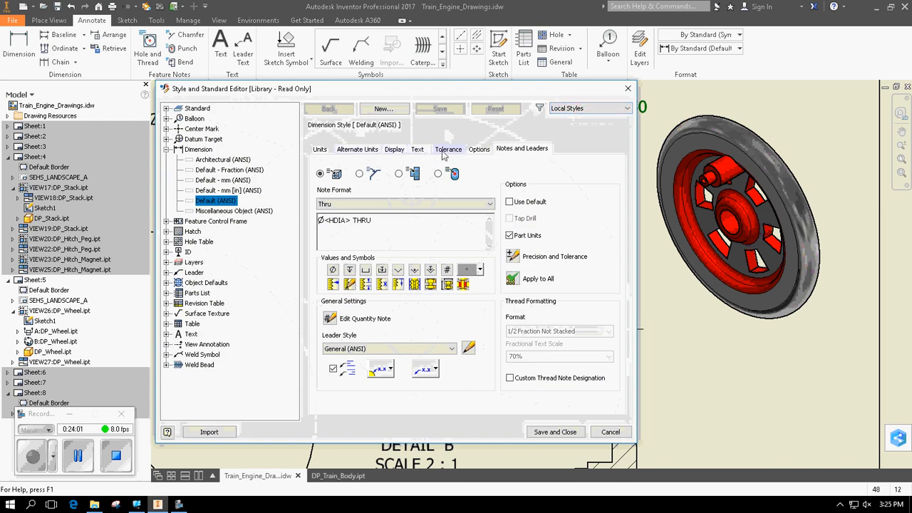
pyautogui.click(446, 149)
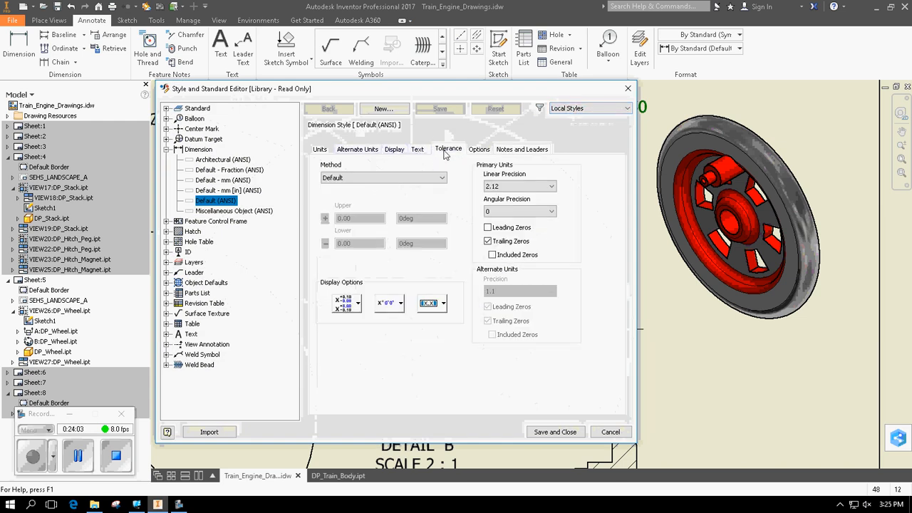
pyautogui.click(551, 186)
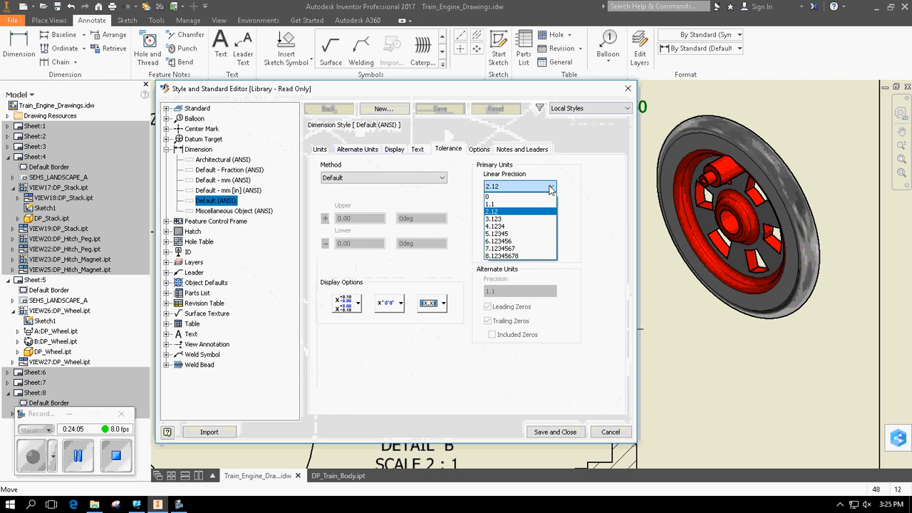
# Set the primary linear precision for tolerances in the Default (ANSI) dimension style to 3.123 and save the style
pyautogui.click(526, 225)
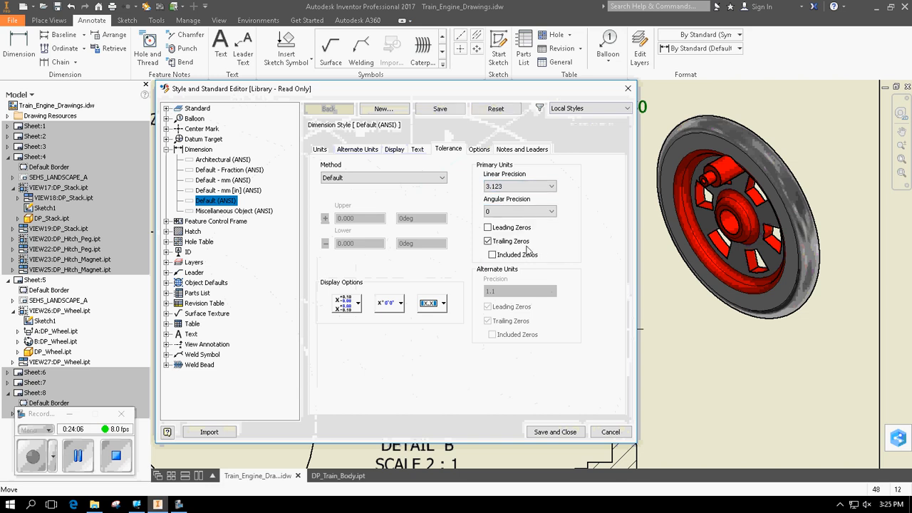
pyautogui.click(573, 432)
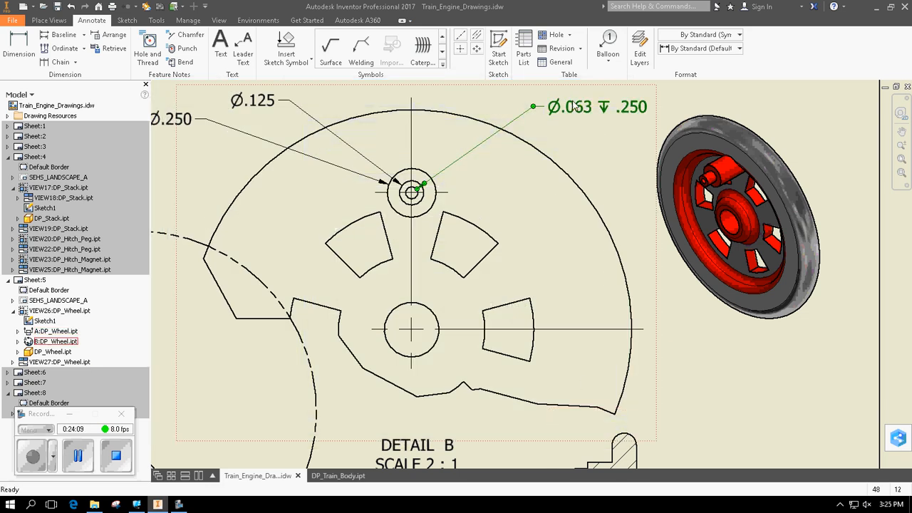
pyautogui.rightClick(576, 107)
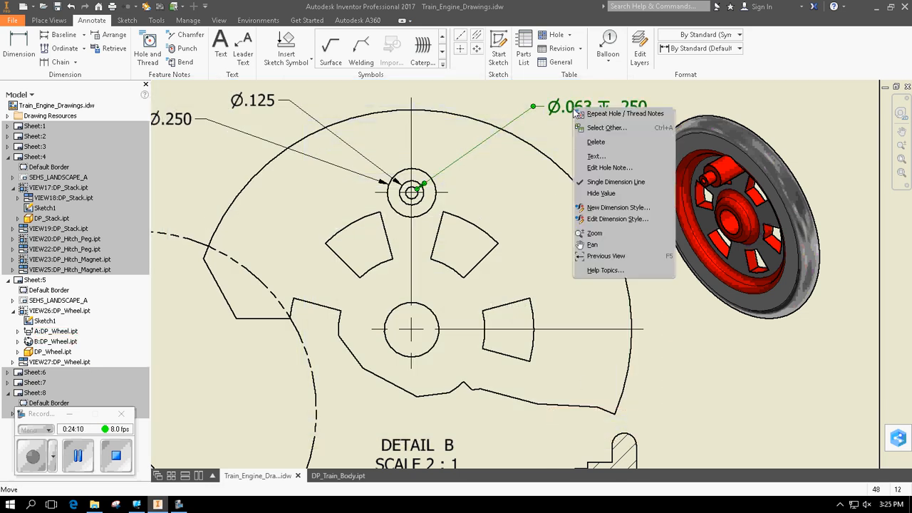
pyautogui.click(612, 219)
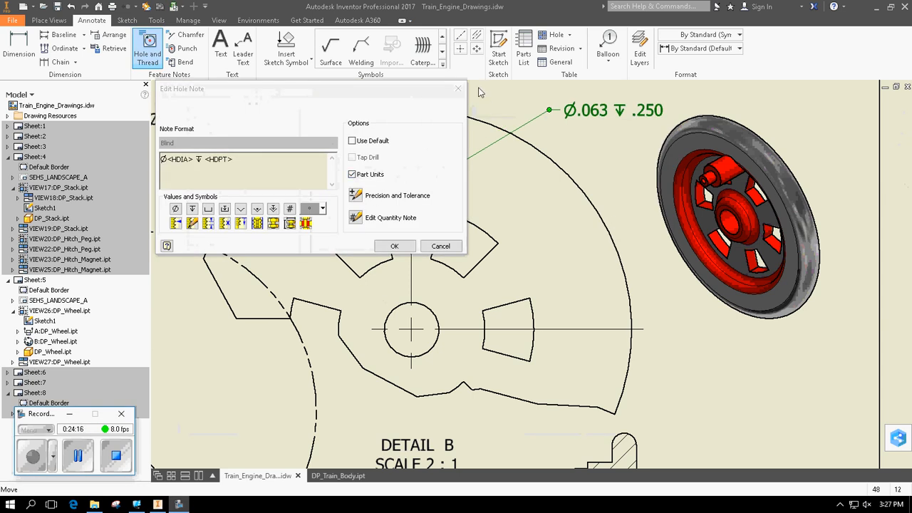
pyautogui.click(458, 88)
# Turn off global precision for the small hole's note in Detail B and set its primary diameter precision to 3.123
pyautogui.doubleClick(598, 114)
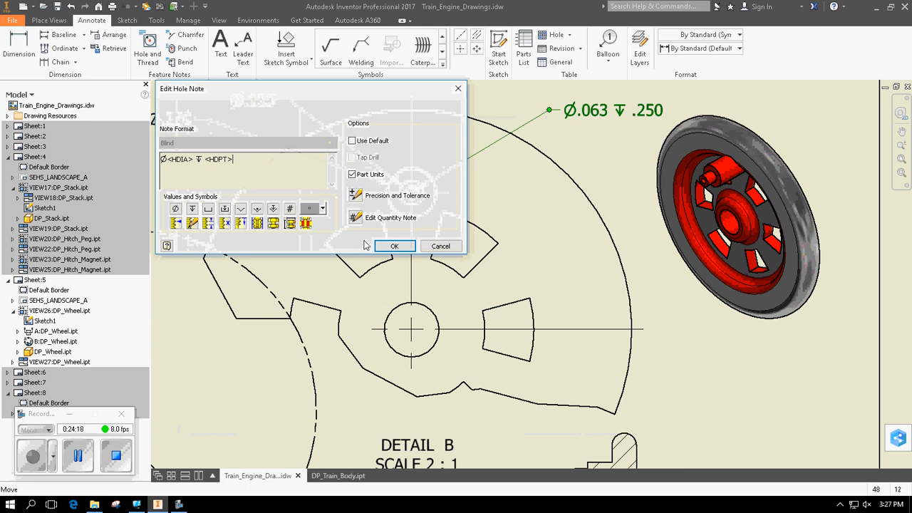
pyautogui.click(355, 199)
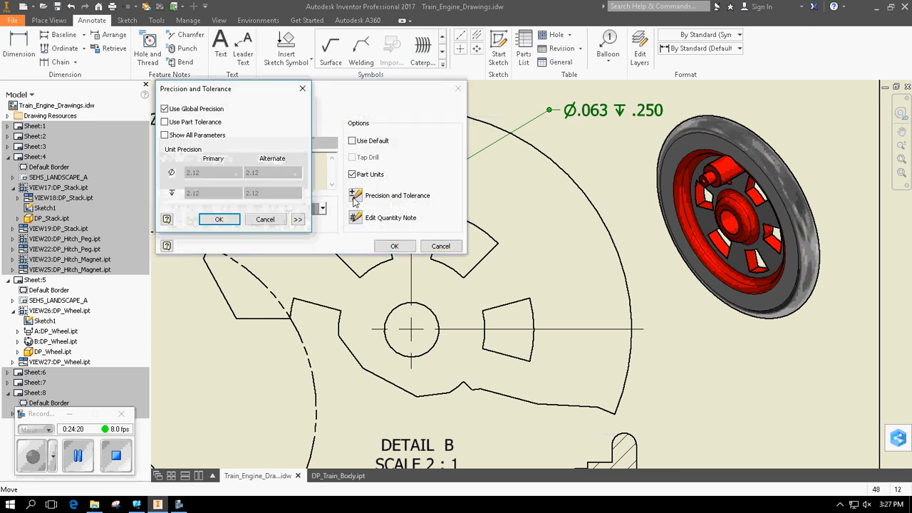
pyautogui.click(164, 109)
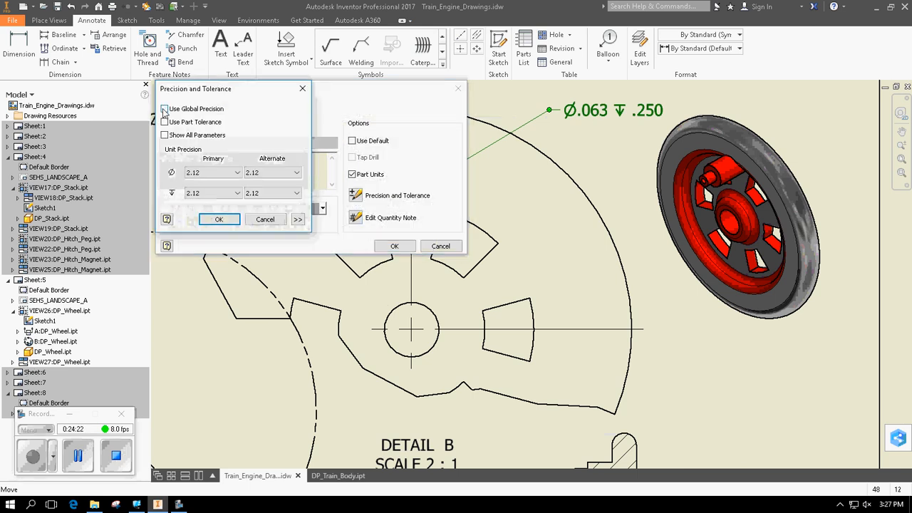
pyautogui.click(234, 174)
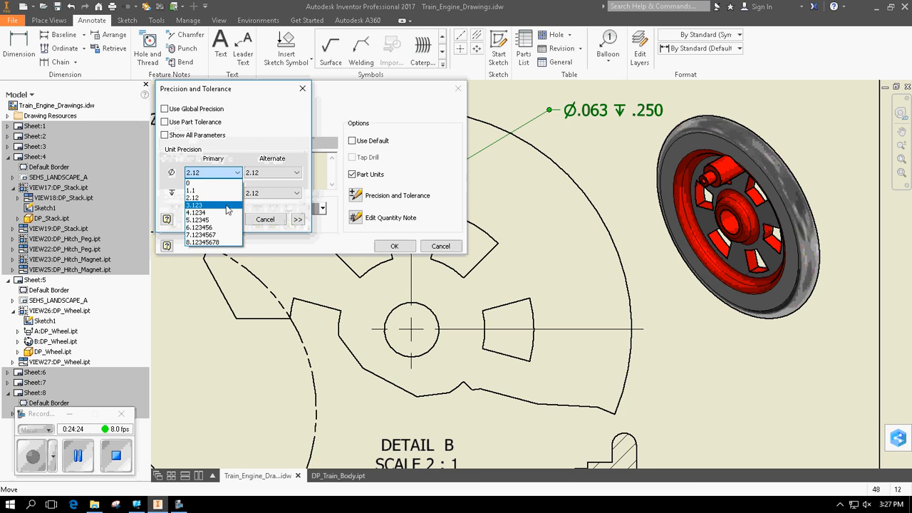
pyautogui.click(226, 209)
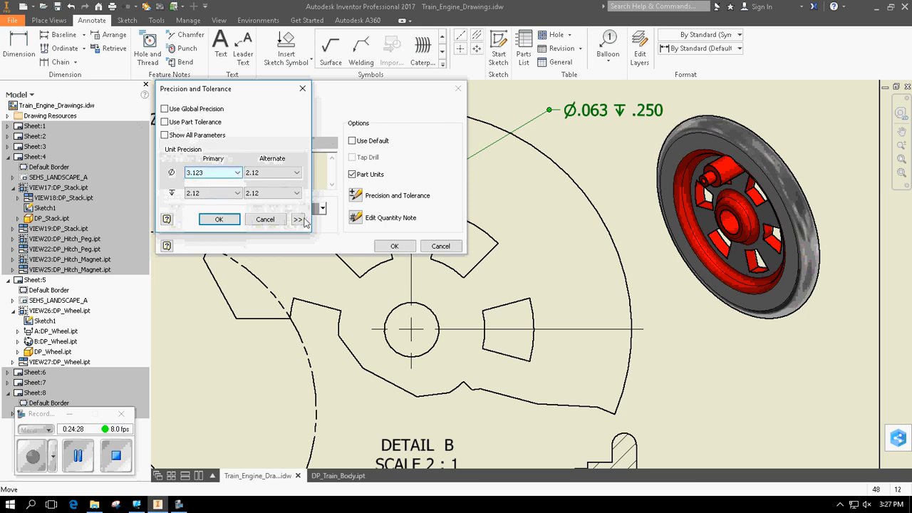
pyautogui.click(219, 218)
pyautogui.click(392, 246)
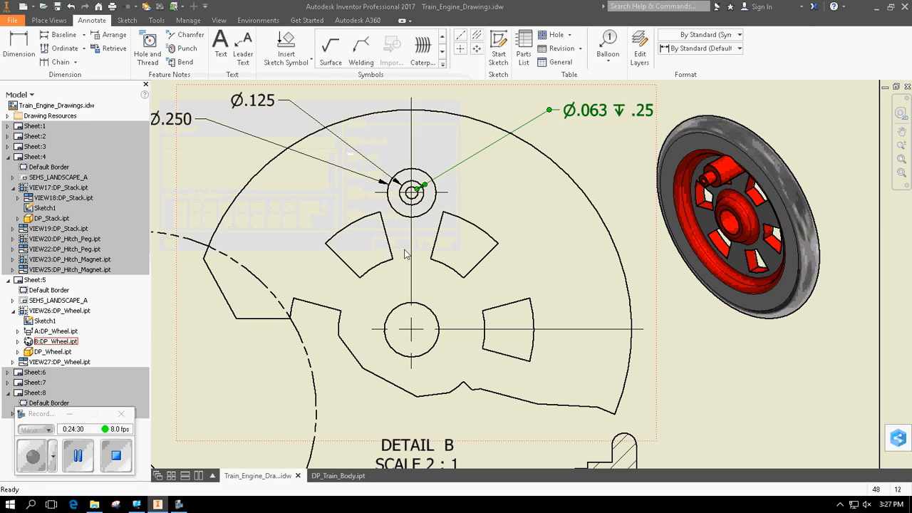
# Set the hole note's primary depth precision and both alternate unit precisions to 3.123
pyautogui.doubleClick(602, 114)
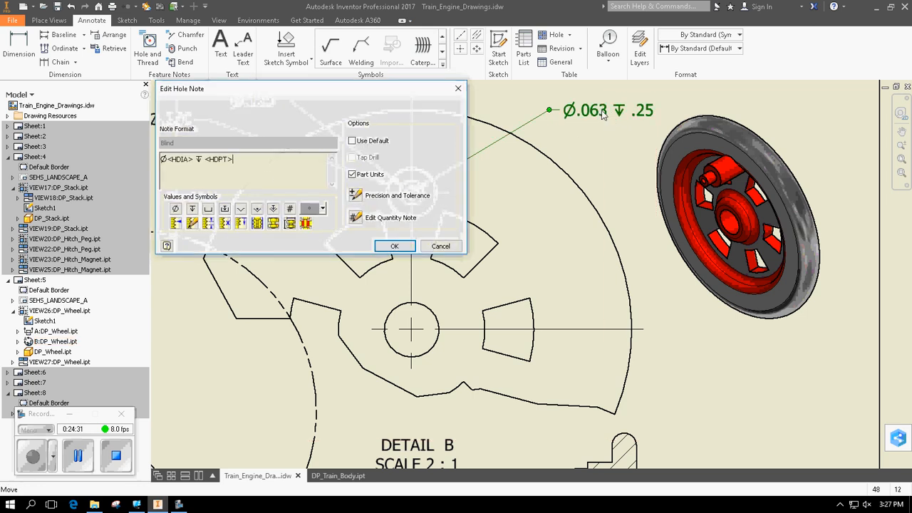
pyautogui.click(360, 199)
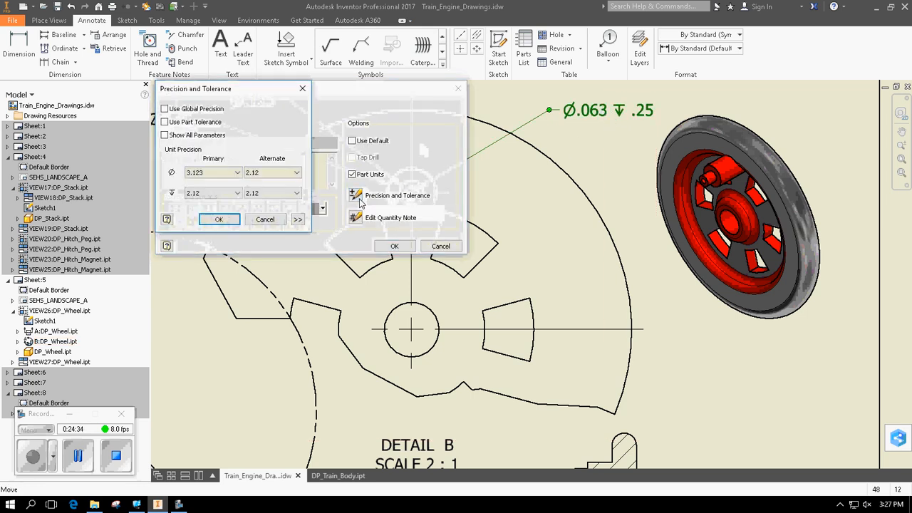
pyautogui.click(234, 193)
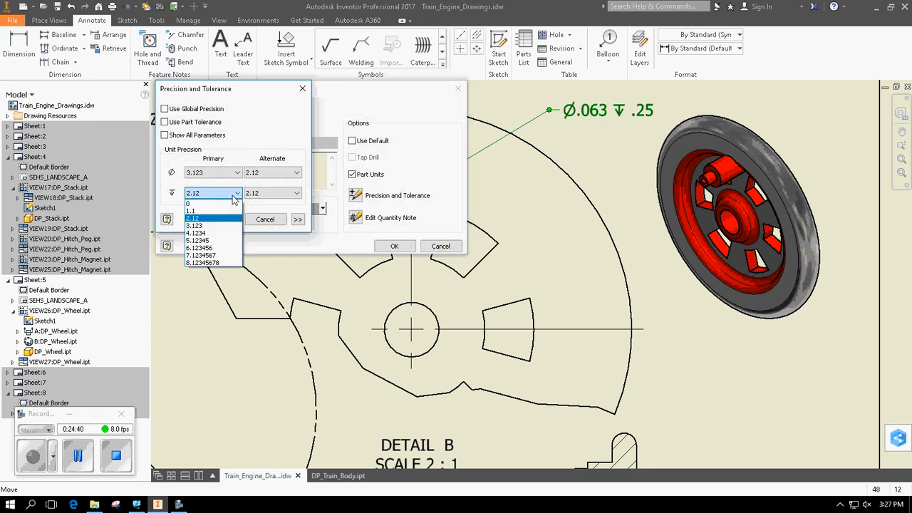
pyautogui.click(213, 225)
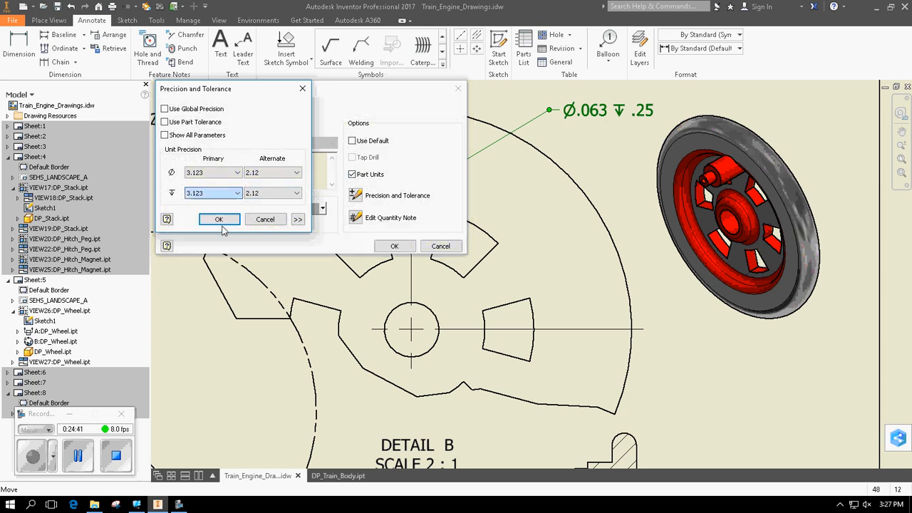
pyautogui.click(285, 174)
pyautogui.click(280, 208)
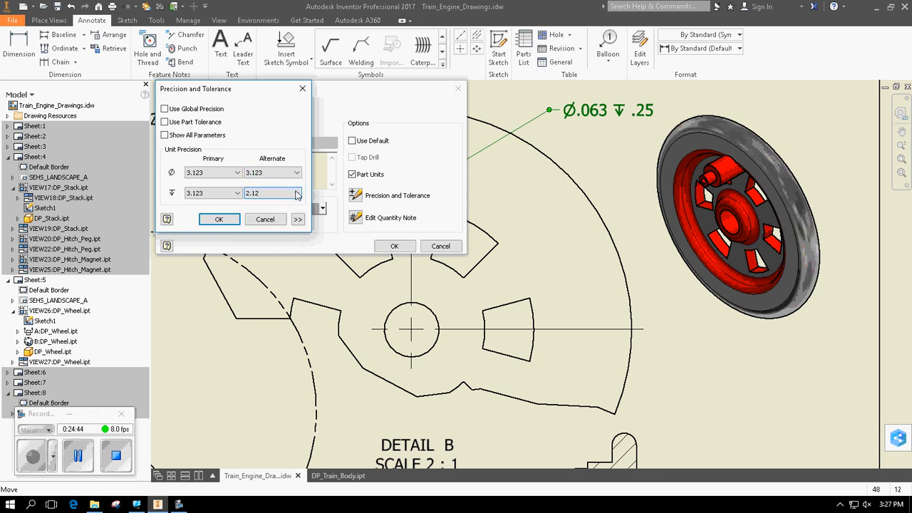
pyautogui.click(297, 193)
pyautogui.click(285, 229)
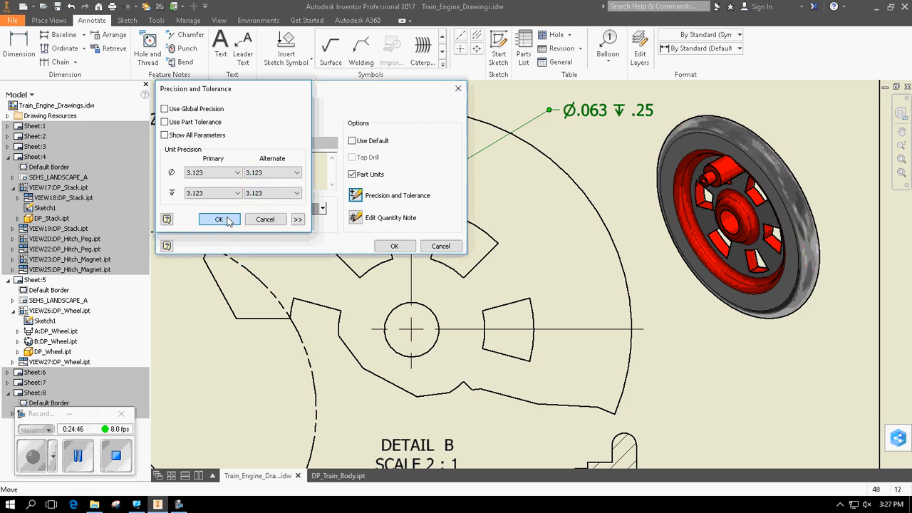
pyautogui.click(219, 219)
pyautogui.click(396, 247)
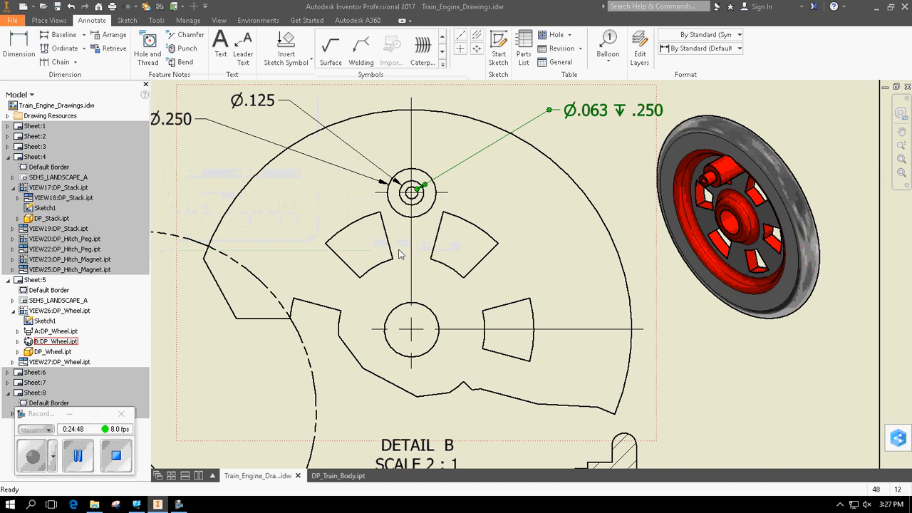
# Set the hole note's primary diameter precision to 4.1234, with the primary depth precision at 3.123
pyautogui.doubleClick(601, 117)
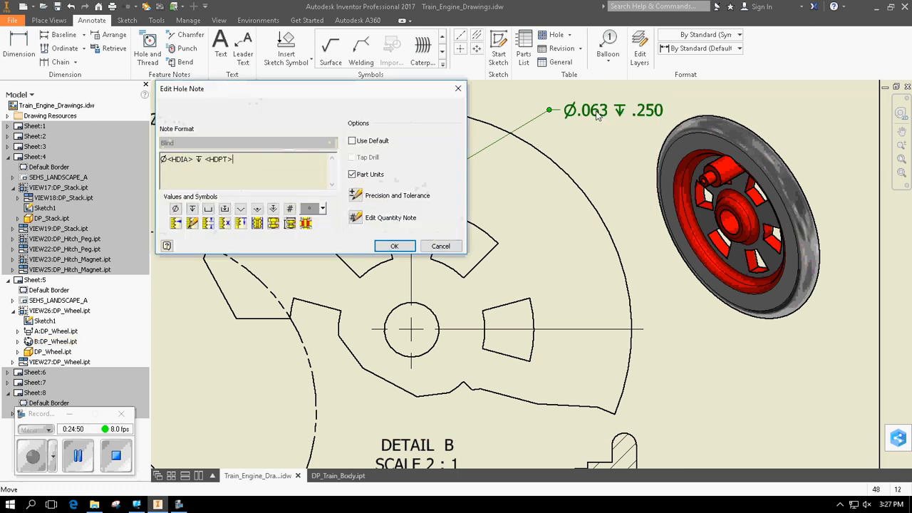
pyautogui.click(355, 197)
pyautogui.click(237, 173)
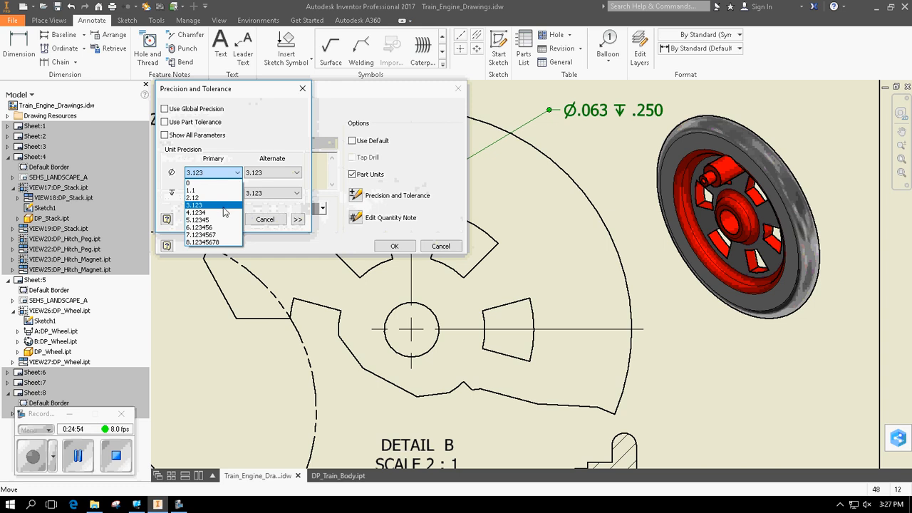
pyautogui.click(224, 212)
pyautogui.click(238, 193)
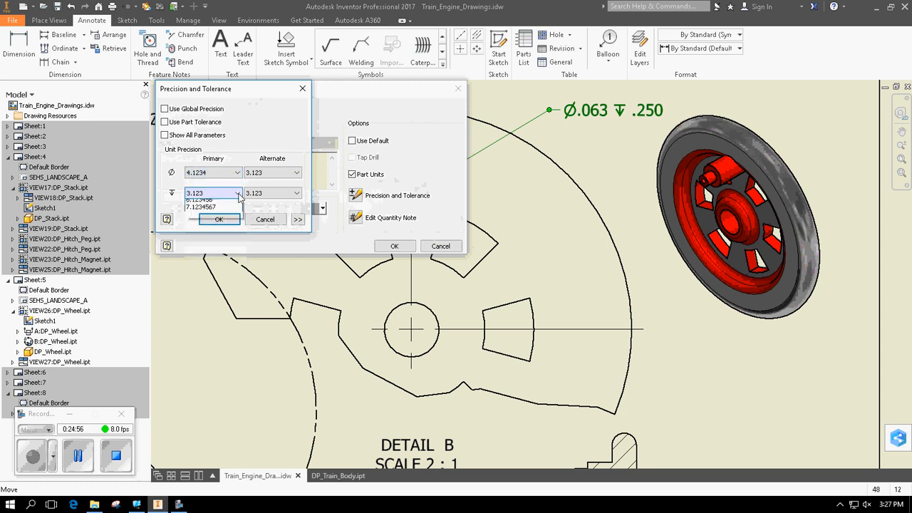
pyautogui.click(231, 233)
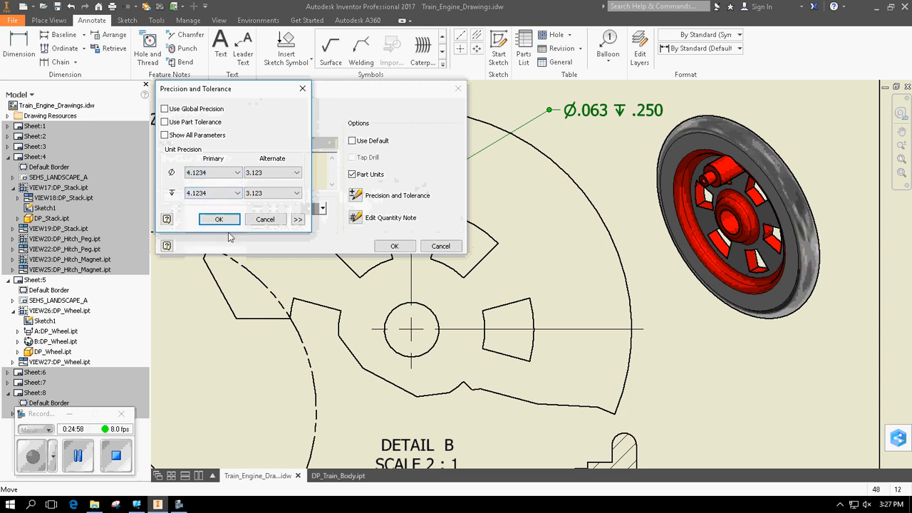
pyautogui.click(226, 187)
pyautogui.click(214, 226)
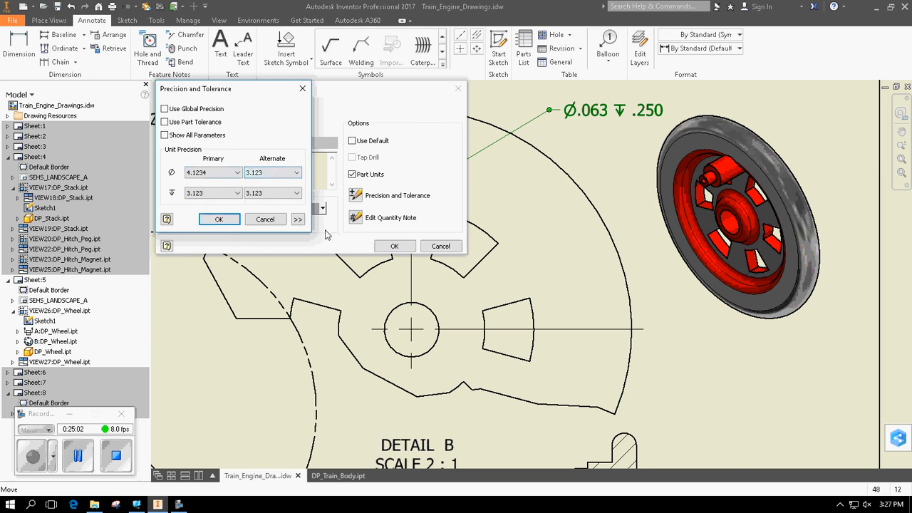
pyautogui.click(219, 219)
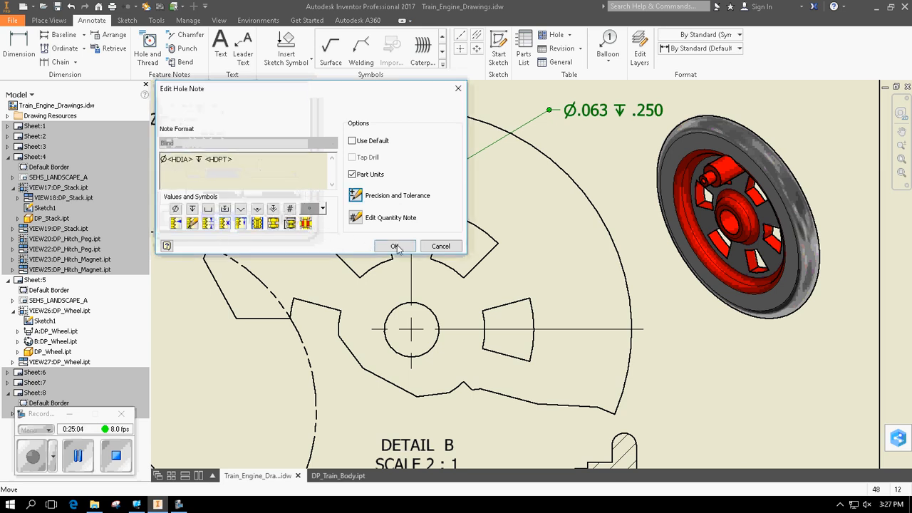
pyautogui.click(394, 246)
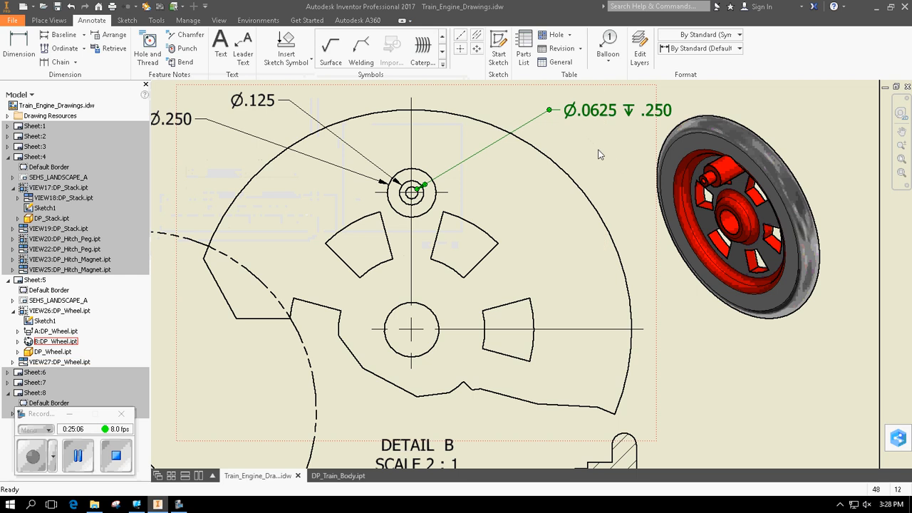
# Add an angular dimension in Detail B between the hub's horizontal centerline and the upper edge of the slot crossing that centerline
pyautogui.scroll(3, 629, 164)
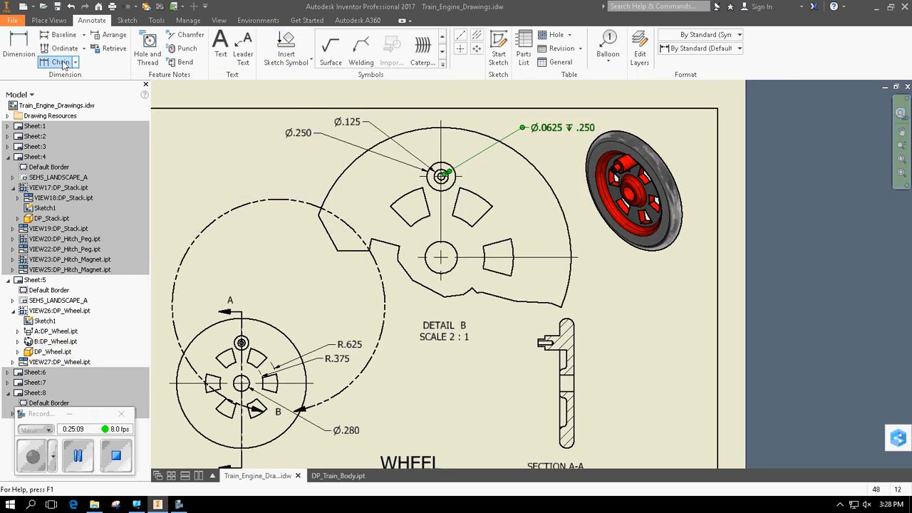
pyautogui.press('d')
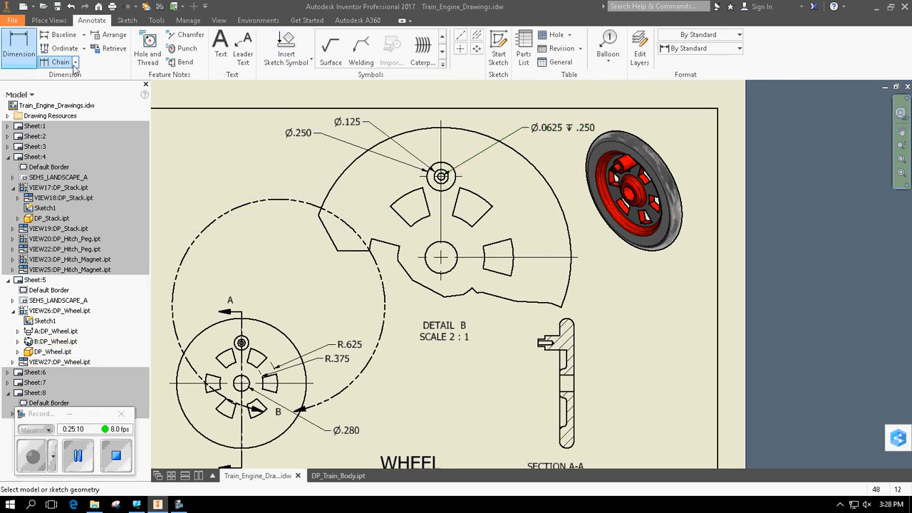
pyautogui.click(457, 257)
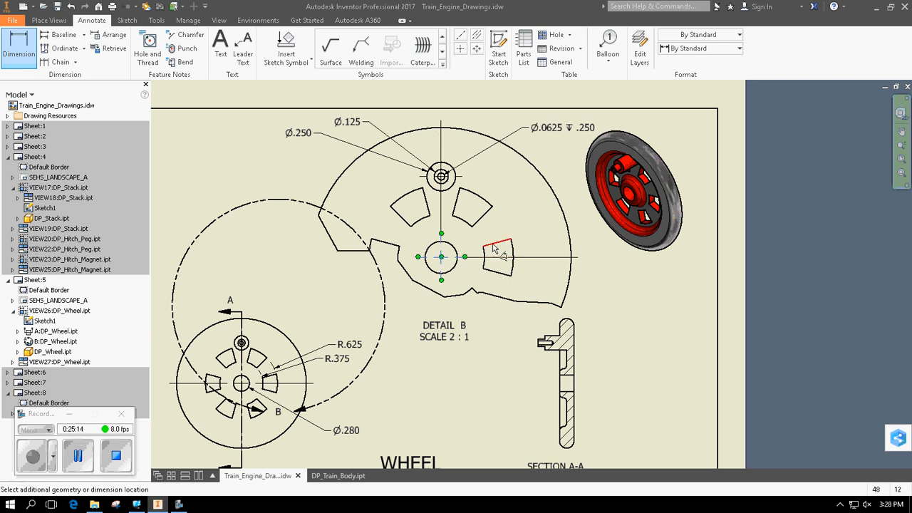
pyautogui.click(497, 243)
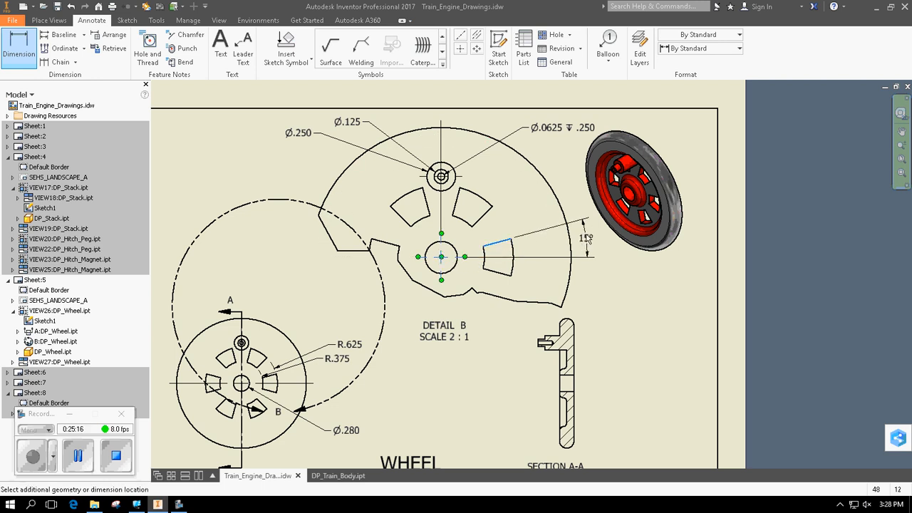
pyautogui.click(586, 238)
pyautogui.click(406, 283)
pyautogui.moveTo(435, 295); pyautogui.dragTo(357, 319, button='middle')
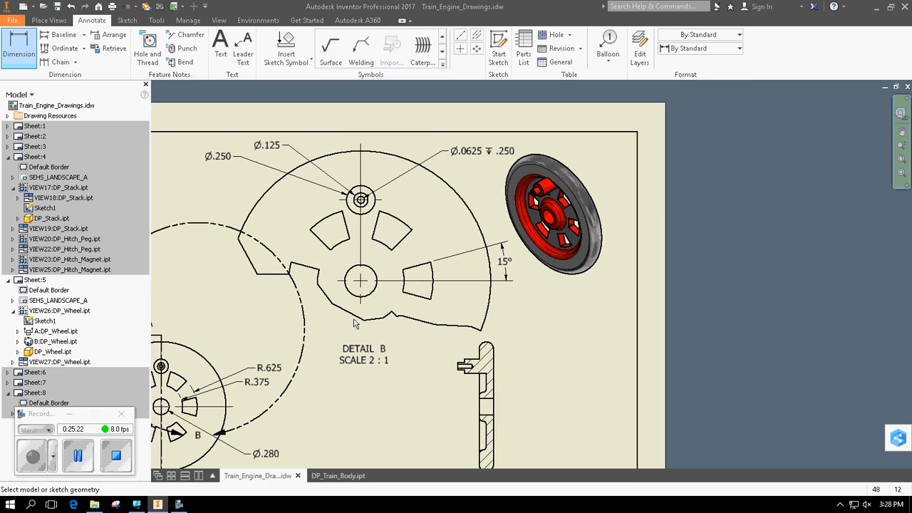
pyautogui.click(394, 280)
pyautogui.click(404, 238)
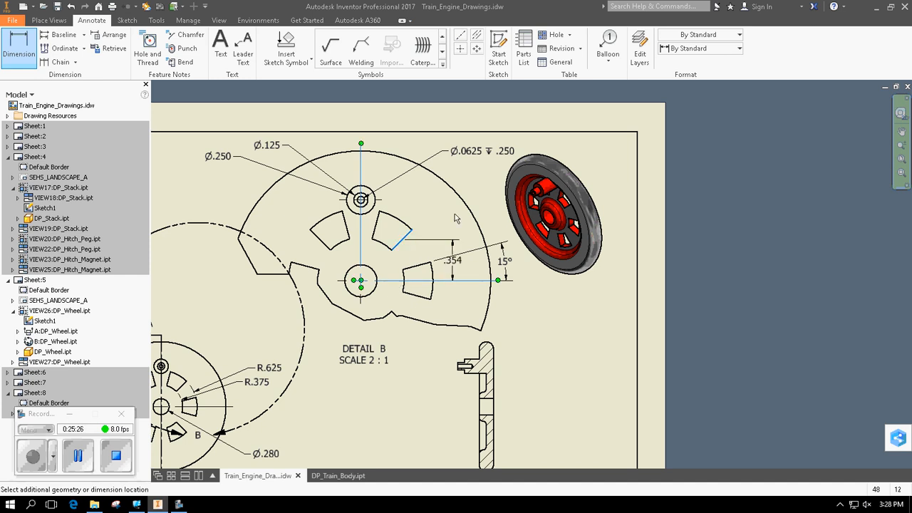
pyautogui.press('Escape')
pyautogui.press('Escape')
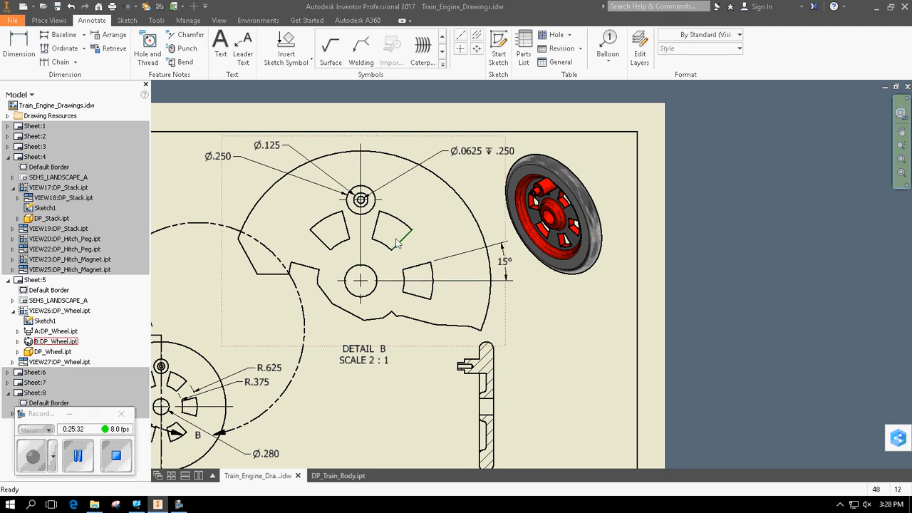
# Add an angular dimension in Detail B from the hub's horizontal centerline to the lower-right edge of the upper-right slot, outside the existing angle
pyautogui.press('d')
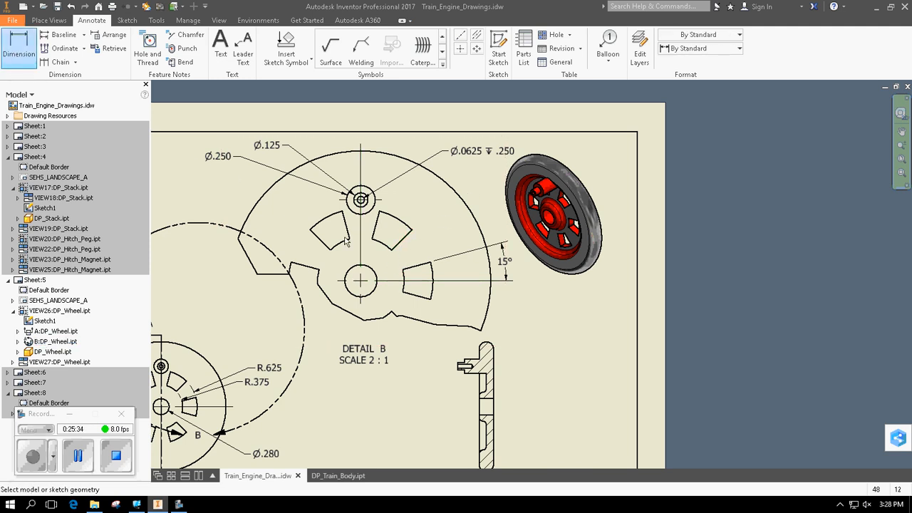
pyautogui.click(377, 281)
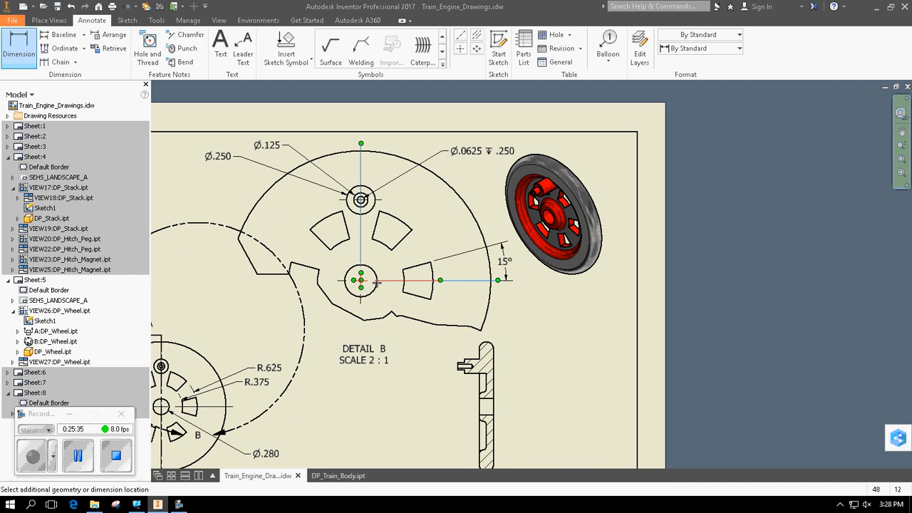
pyautogui.click(402, 242)
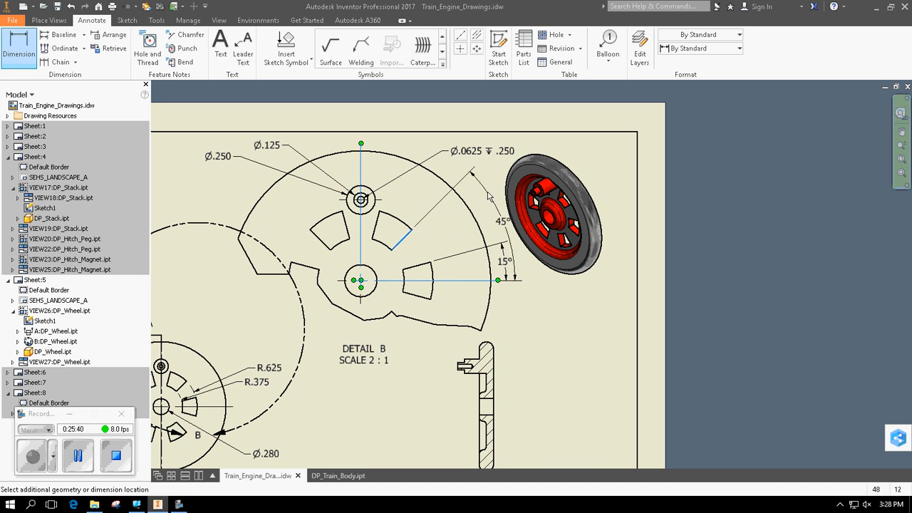
pyautogui.click(489, 197)
pyautogui.click(412, 287)
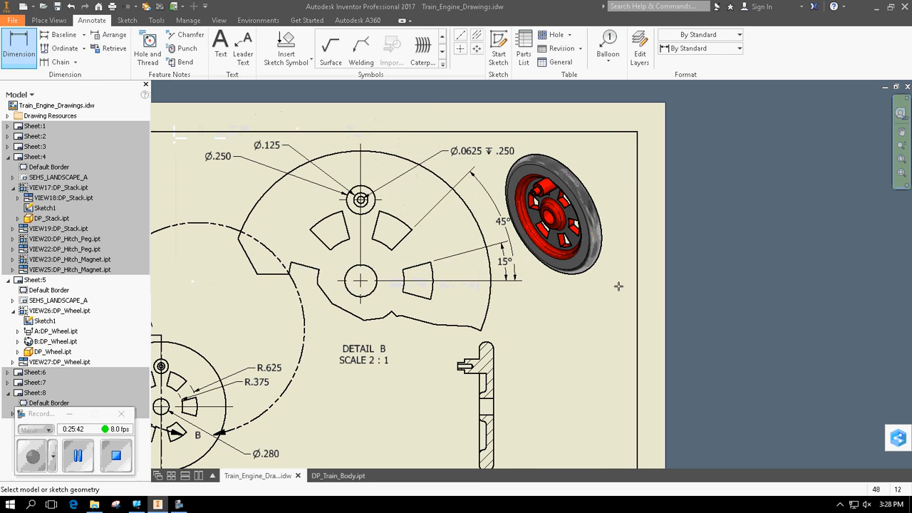
# Add a bisector centerline between the upper and lower edges of the center bore in Section A-A
pyautogui.press('Escape')
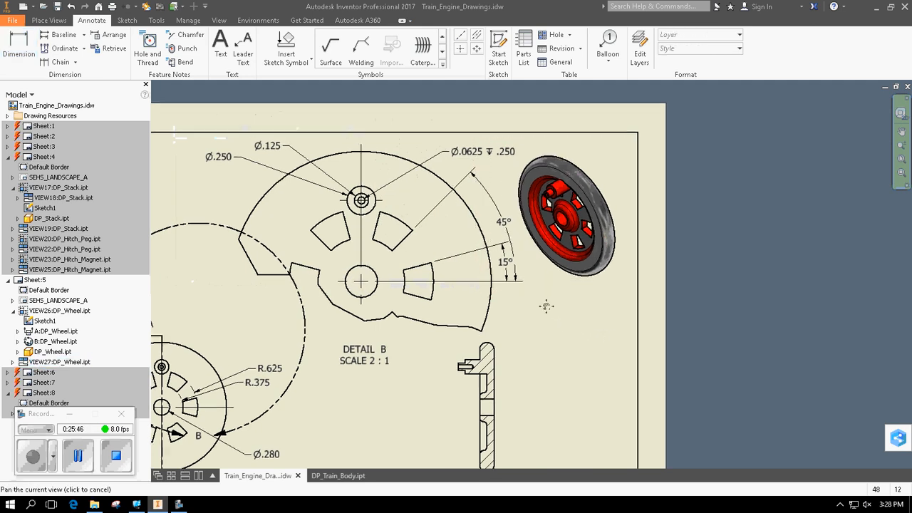
pyautogui.moveTo(545, 306)
pyautogui.mouseDown(button='middle')
pyautogui.moveTo(588, 221)
pyautogui.moveTo(565, 212)
pyautogui.mouseUp(button='middle')
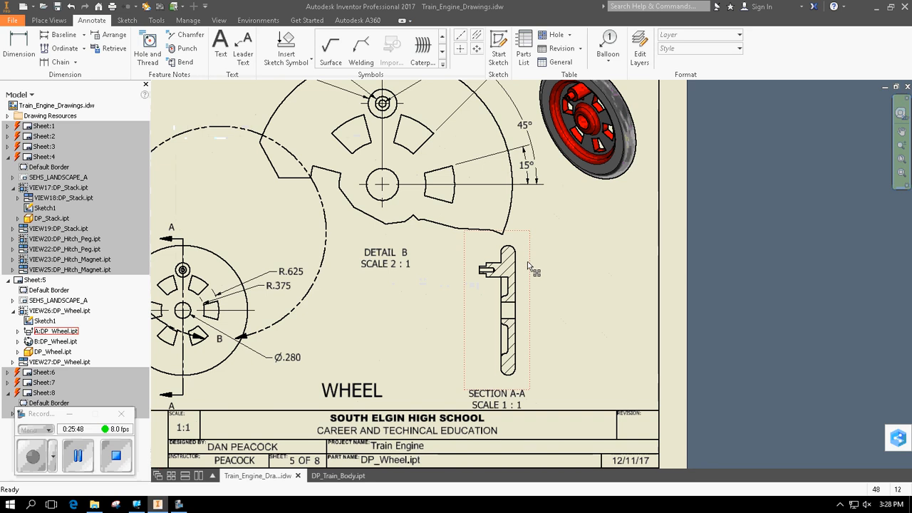
pyautogui.click(478, 36)
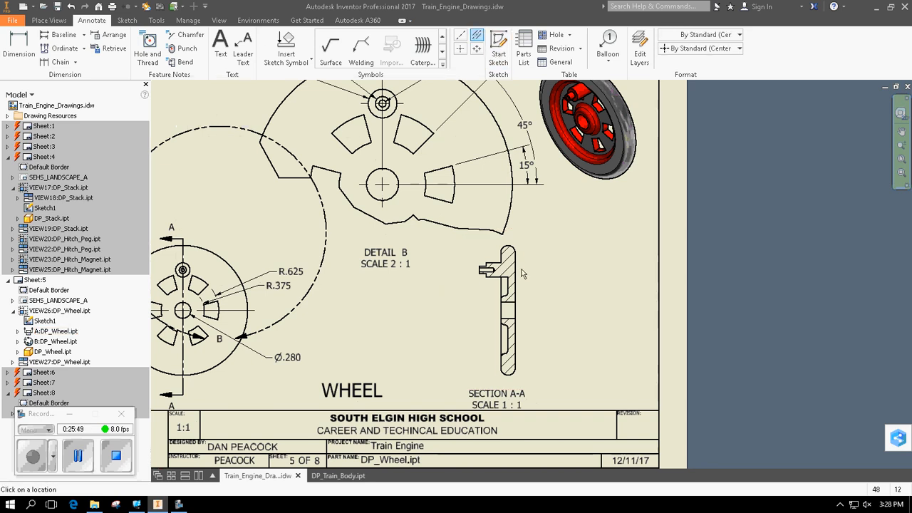
pyautogui.click(510, 303)
pyautogui.click(509, 318)
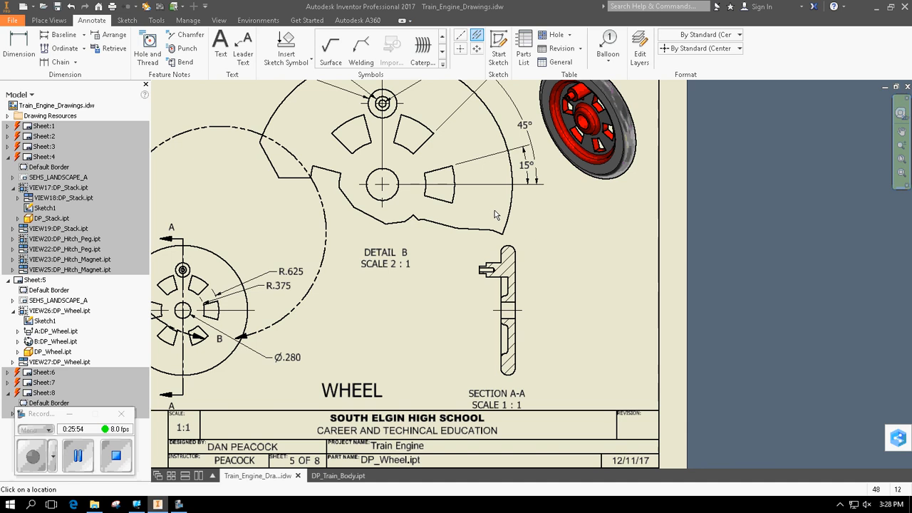
# Add center marks to the rounded rim arcs at both ends of the wheel profile in Section A-A
pyautogui.click(15, 51)
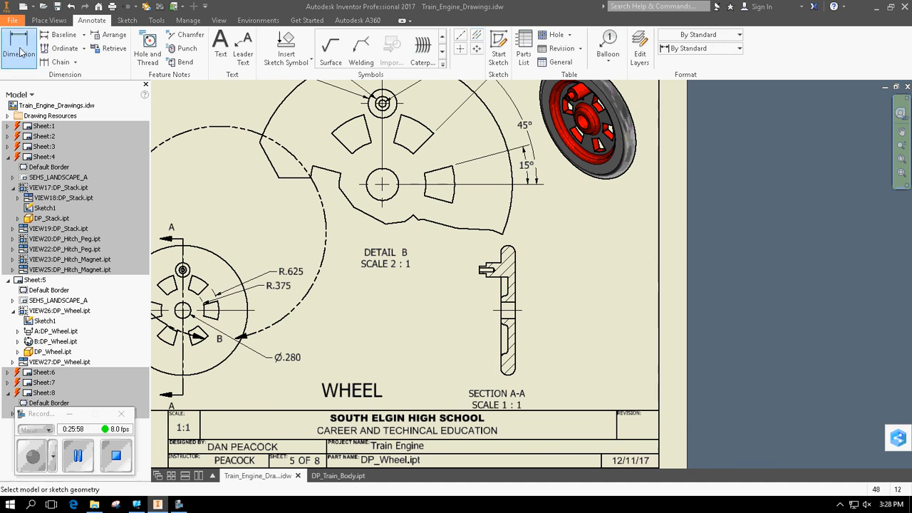
pyautogui.click(460, 48)
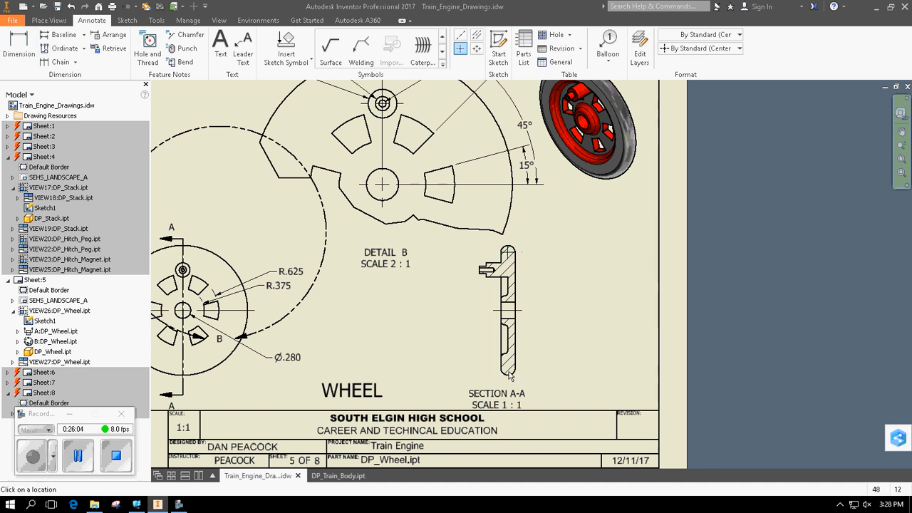
pyautogui.moveTo(557, 322)
pyautogui.mouseDown(button='middle')
pyautogui.moveTo(581, 299)
pyautogui.moveTo(597, 330)
pyautogui.mouseUp(button='middle')
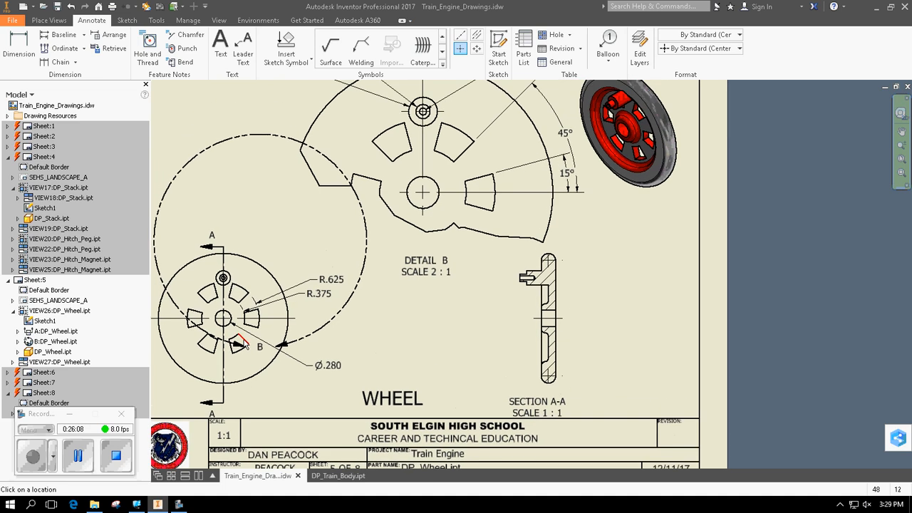
# Add a vertical dimension in Section A-A from the bore centerline to the upper rim arc's center mark, placed beside the profile's peg side
pyautogui.click(19, 40)
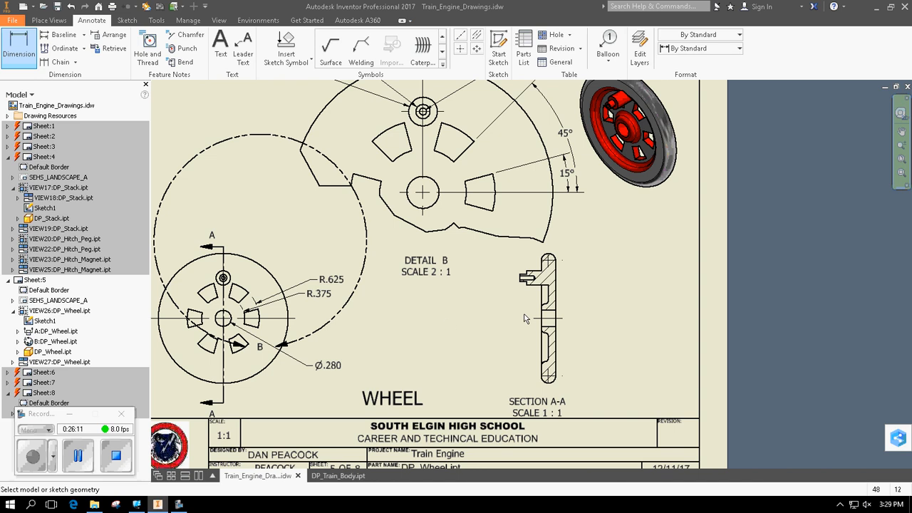
pyautogui.click(546, 318)
pyautogui.click(549, 261)
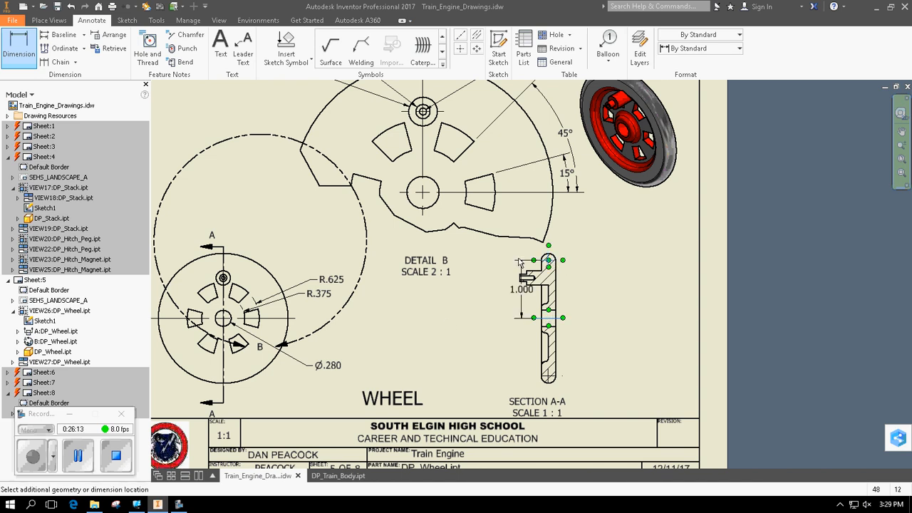
pyautogui.click(484, 288)
pyautogui.click(411, 287)
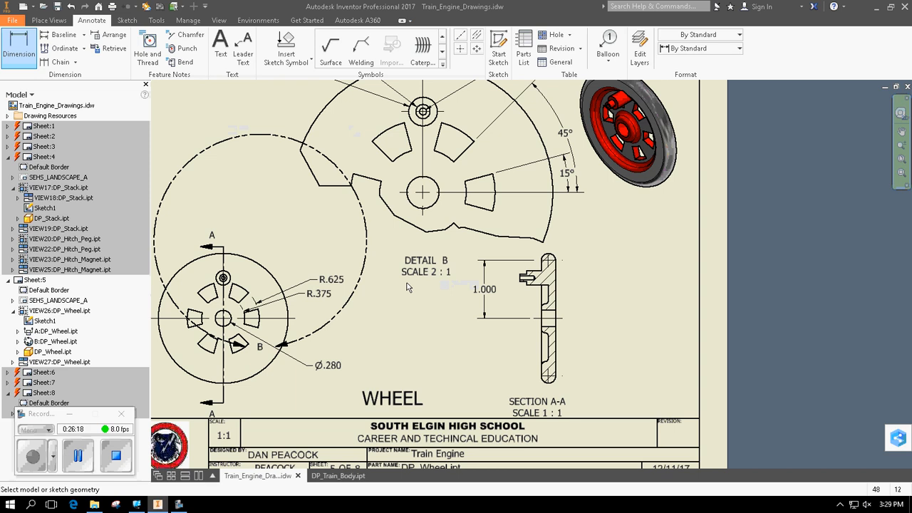
pyautogui.click(477, 35)
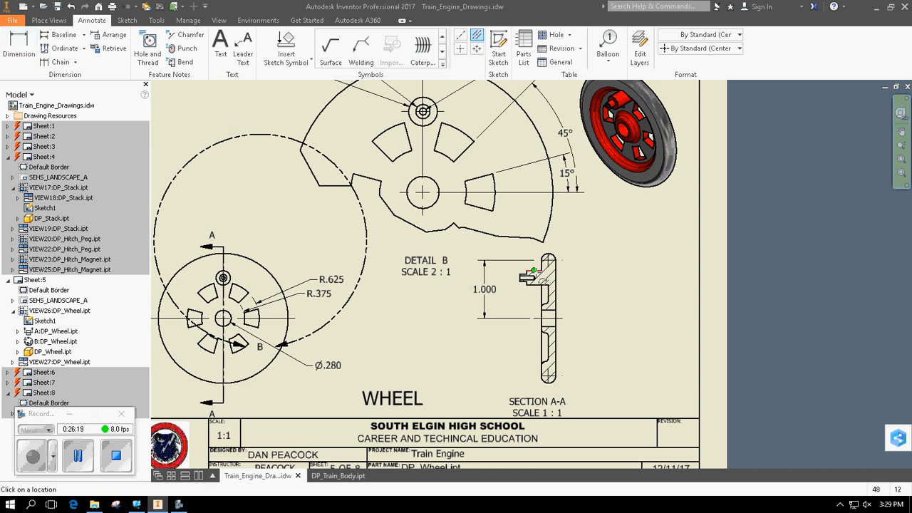
pyautogui.click(527, 281)
pyautogui.press('Escape')
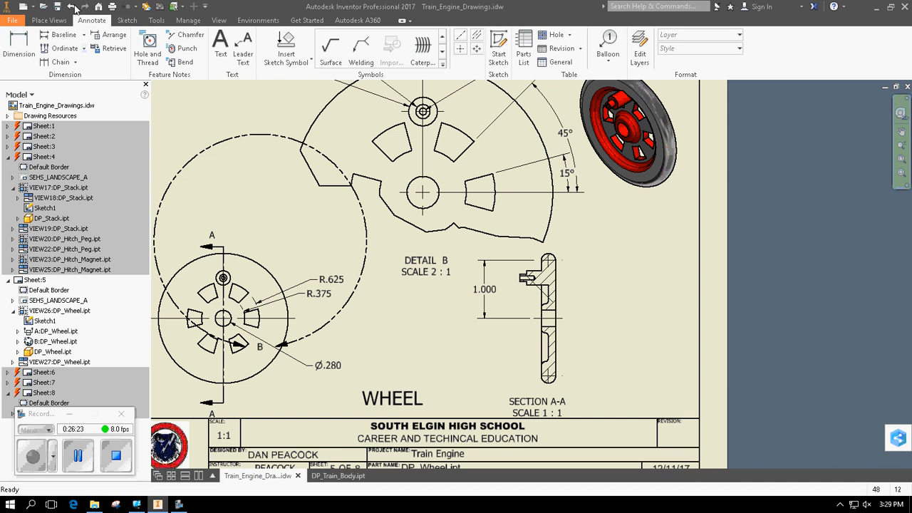
# Add a bisector centerline between the two long edges of the peg's blind hole in Section A-A
pyautogui.scroll(-4, 490, 269)
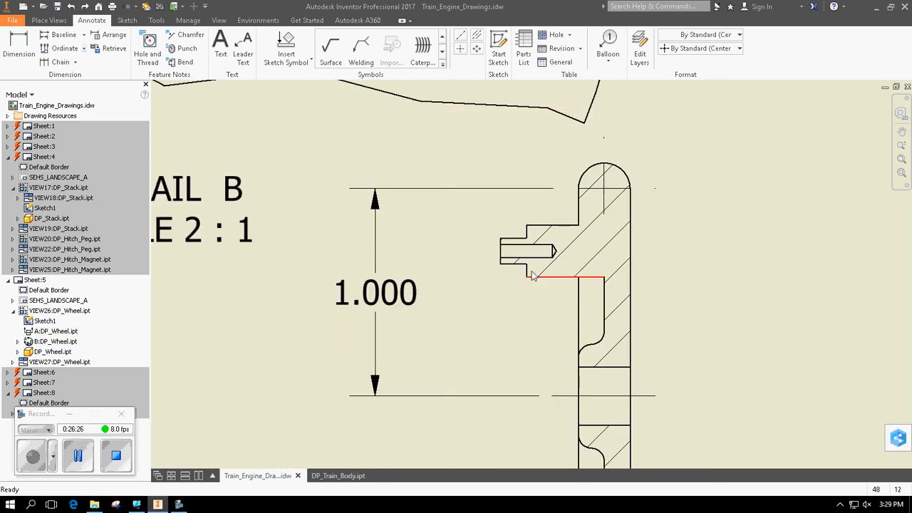
pyautogui.click(477, 35)
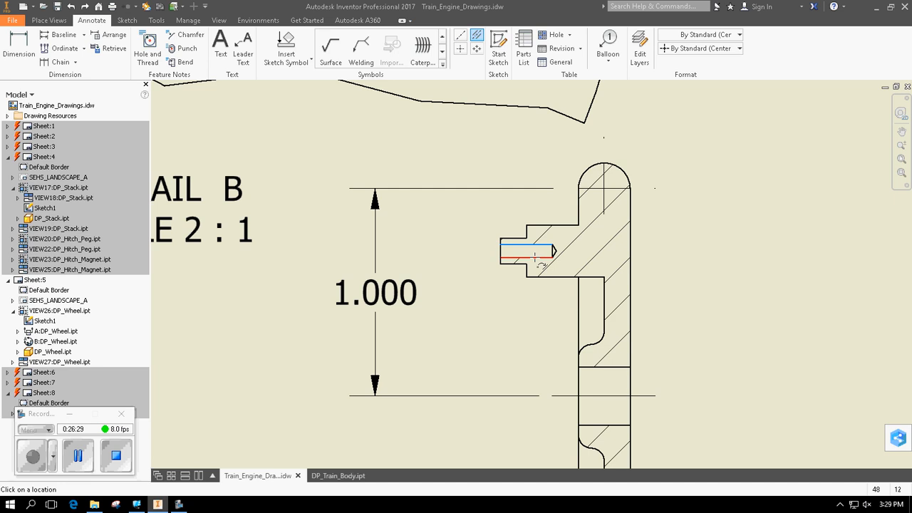
pyautogui.click(535, 257)
pyautogui.scroll(2, 454, 301)
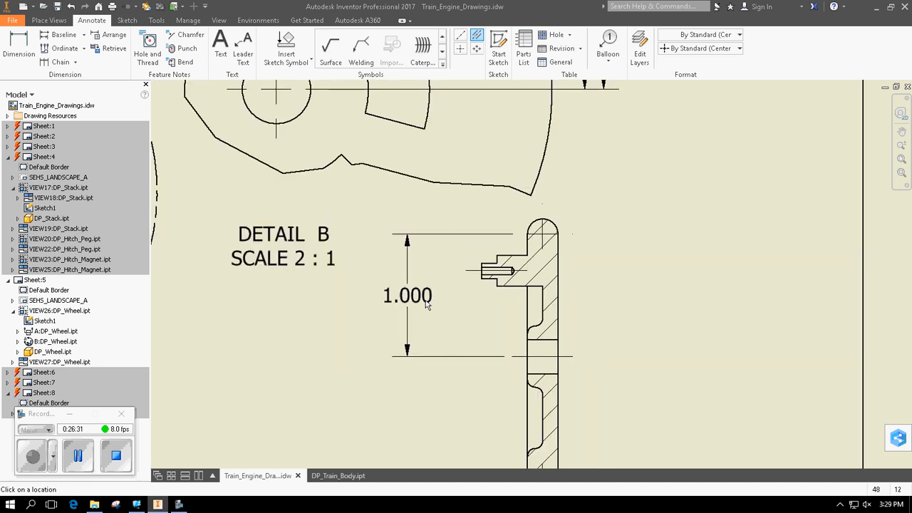
pyautogui.press('Escape')
# Add a vertical dimension from the bore centerline to the peg hole centerline in Section A-A, inside the existing 1.000 dimension
pyautogui.press('d')
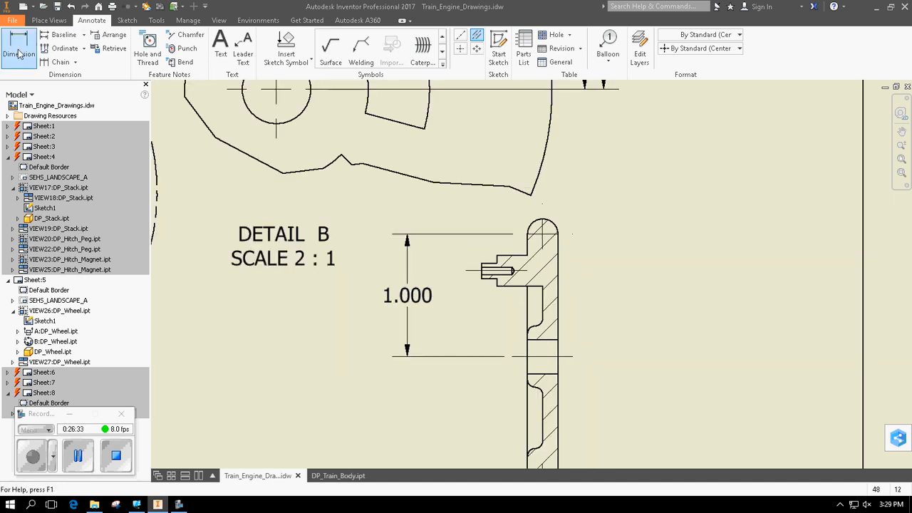
pyautogui.click(510, 356)
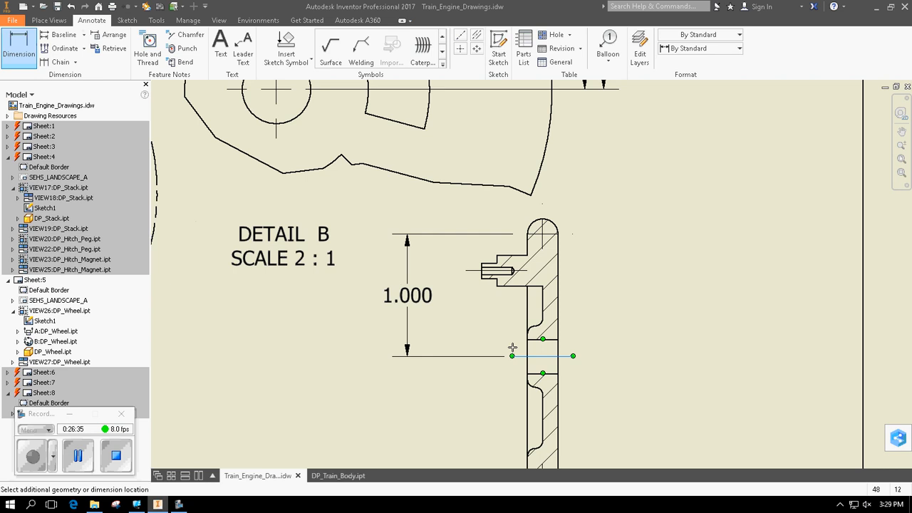
pyautogui.click(486, 270)
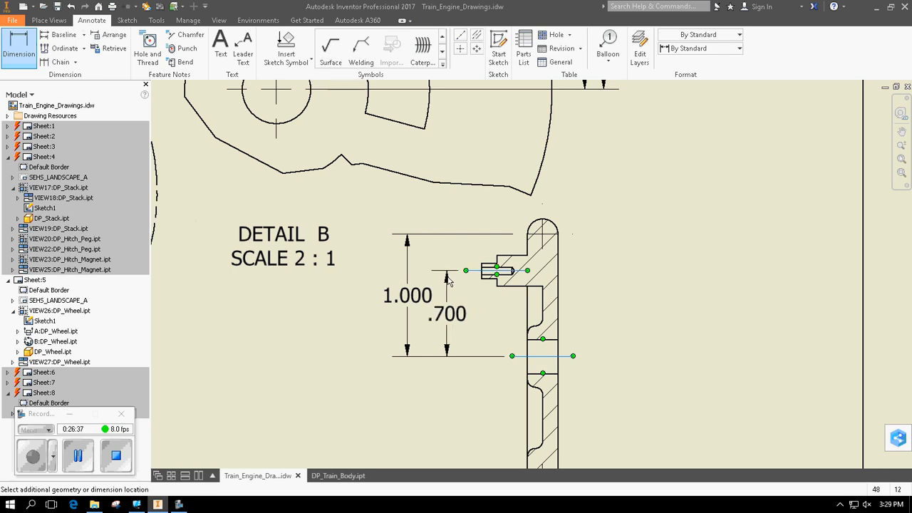
pyautogui.click(445, 283)
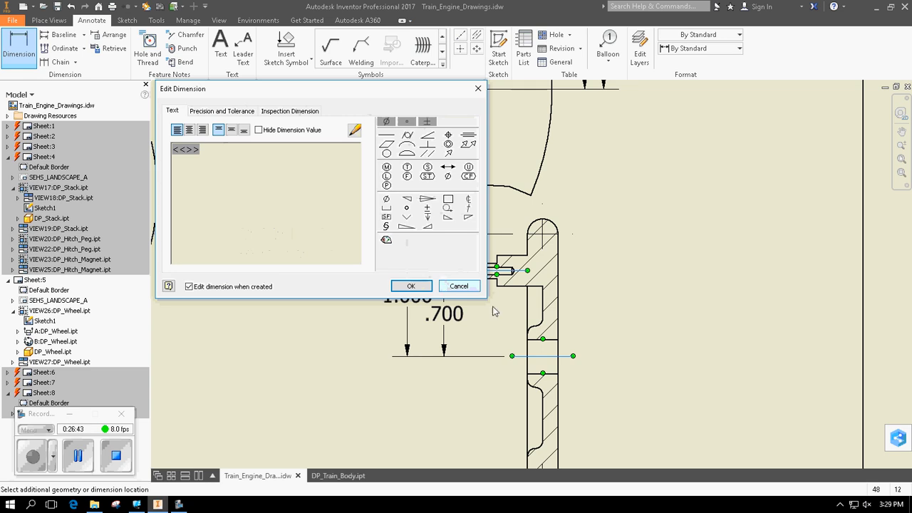
pyautogui.click(416, 286)
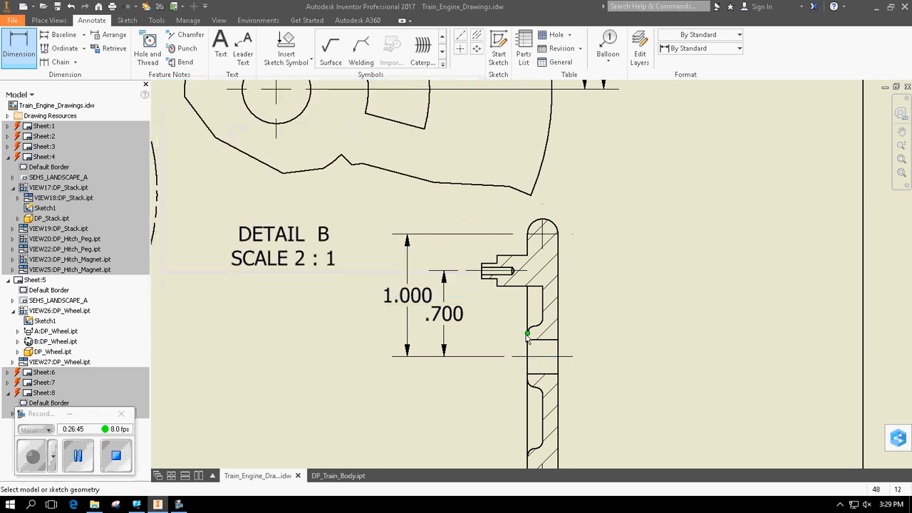
# Add a vertical dimension in Section A-A from the bore centerline to the hub-side fillet arc of the upper recess, nearest the profile
pyautogui.click(535, 356)
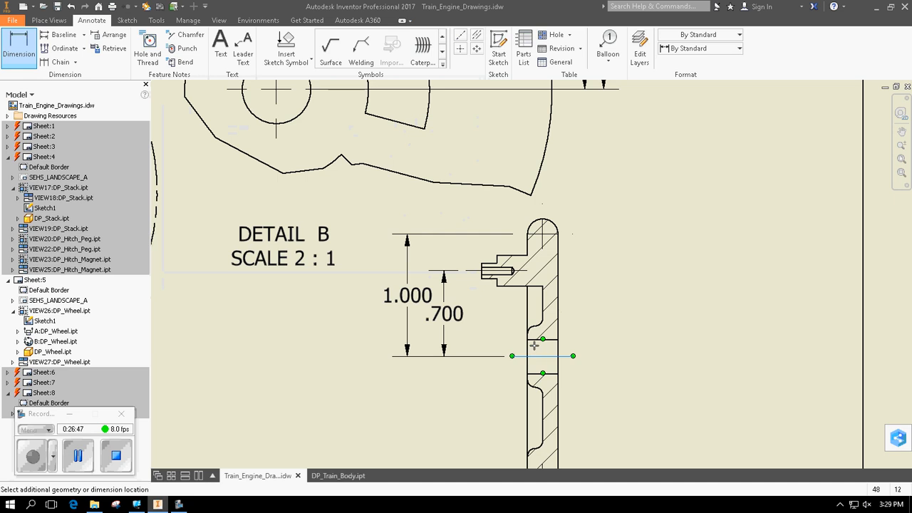
pyautogui.click(535, 329)
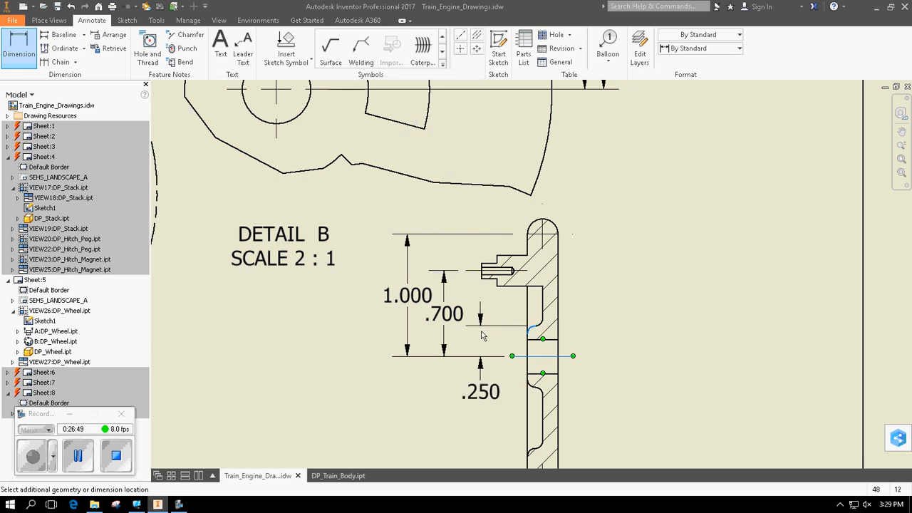
pyautogui.click(482, 391)
pyautogui.click(411, 286)
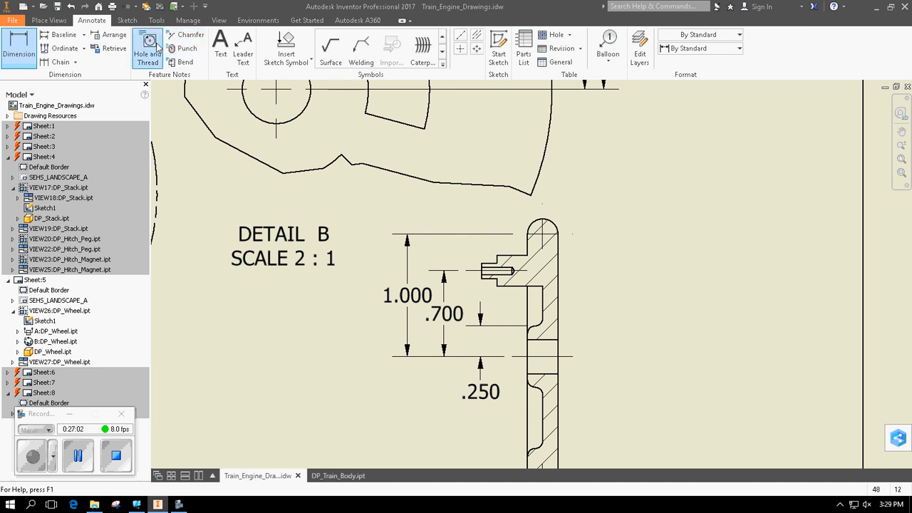
pyautogui.scroll(-3, 545, 370)
pyautogui.moveTo(545, 369)
pyautogui.mouseDown(button='middle')
pyautogui.moveTo(603, 128)
pyautogui.moveTo(602, 166)
pyautogui.mouseUp(button='middle')
pyautogui.click(570, 197)
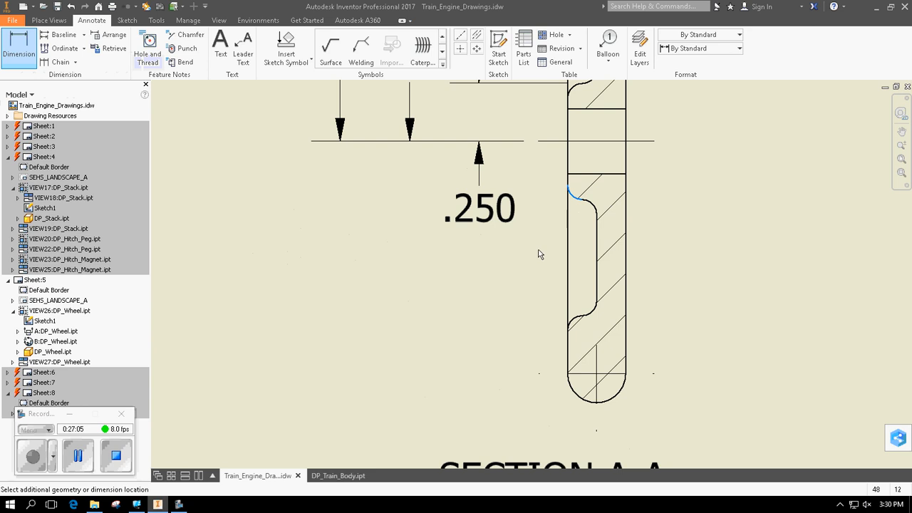
pyautogui.press('Escape')
pyautogui.click(23, 47)
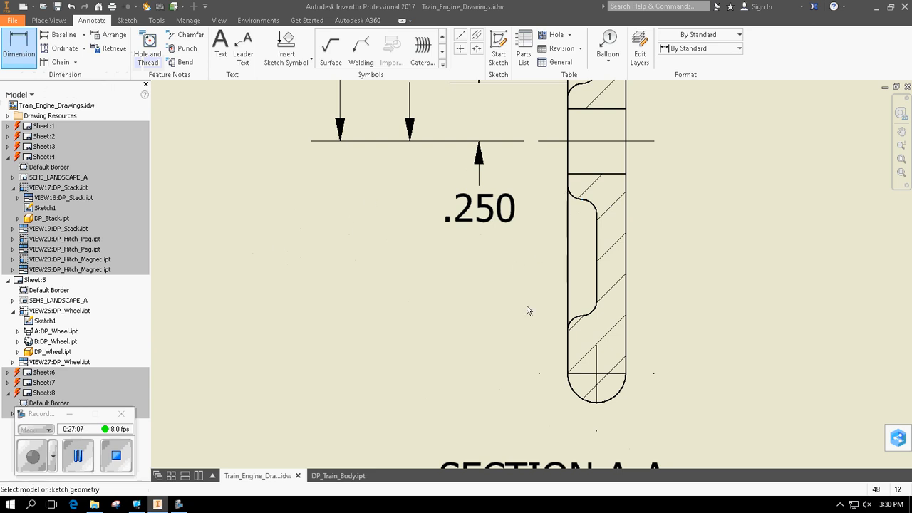
pyautogui.click(571, 195)
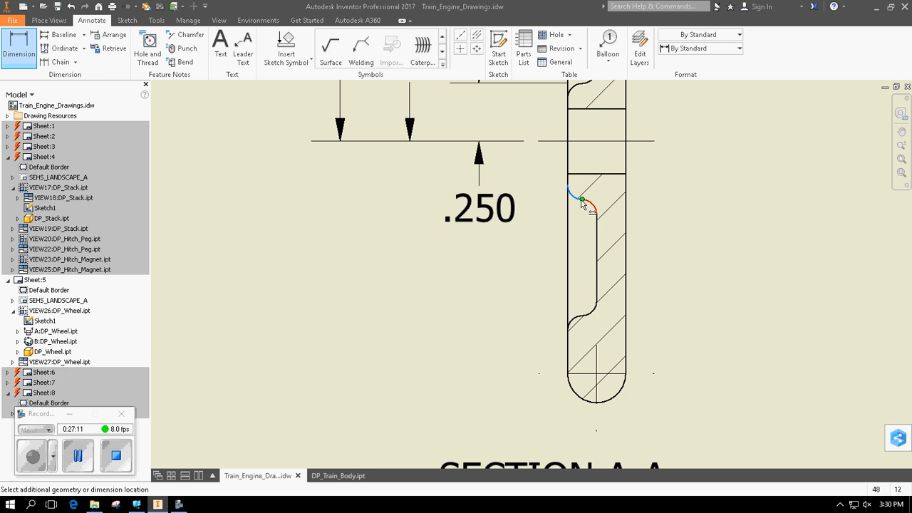
pyautogui.press('Escape')
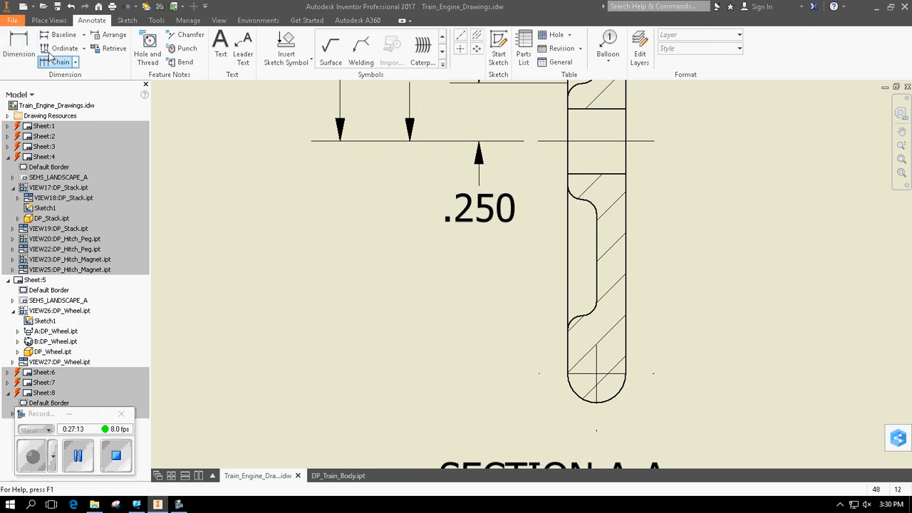
# Add a radius dimension to the outer hub-side fillet of the lower recess in Section A-A, placed below the .250 dimension
pyautogui.click(18, 50)
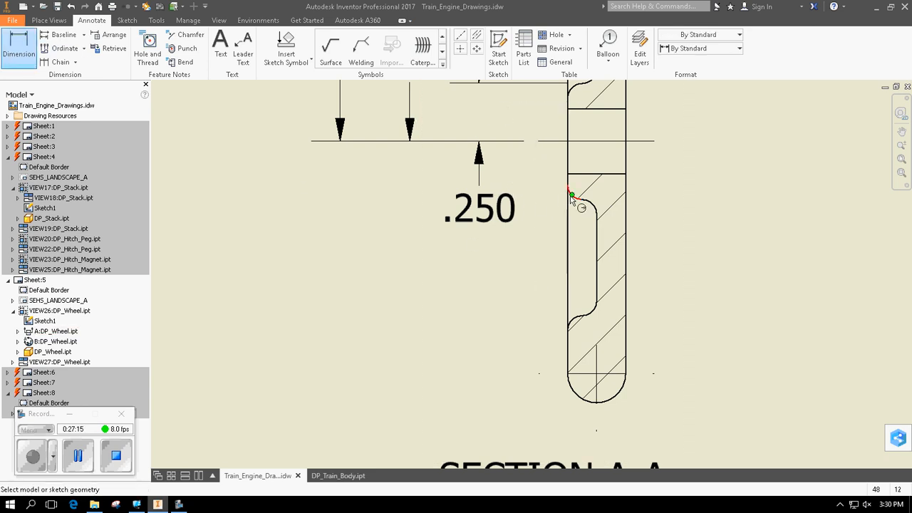
pyautogui.click(573, 200)
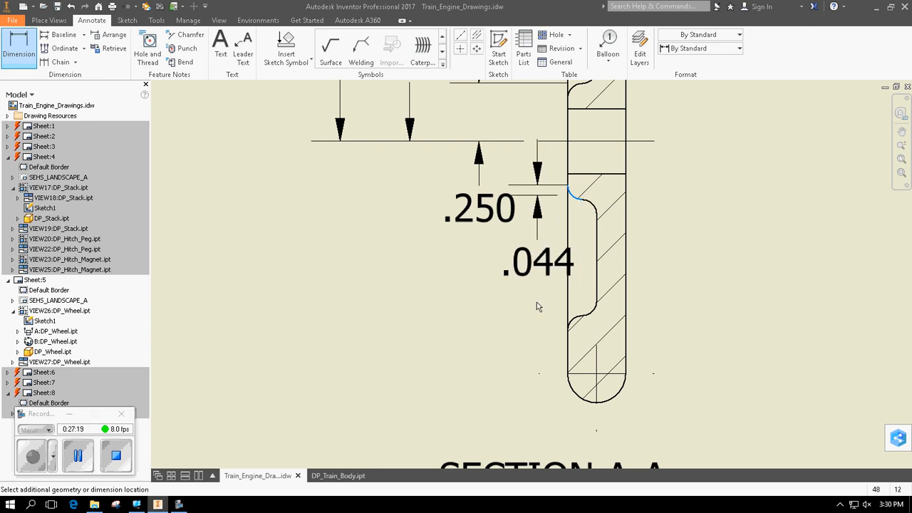
pyautogui.press('Escape')
pyautogui.click(76, 454)
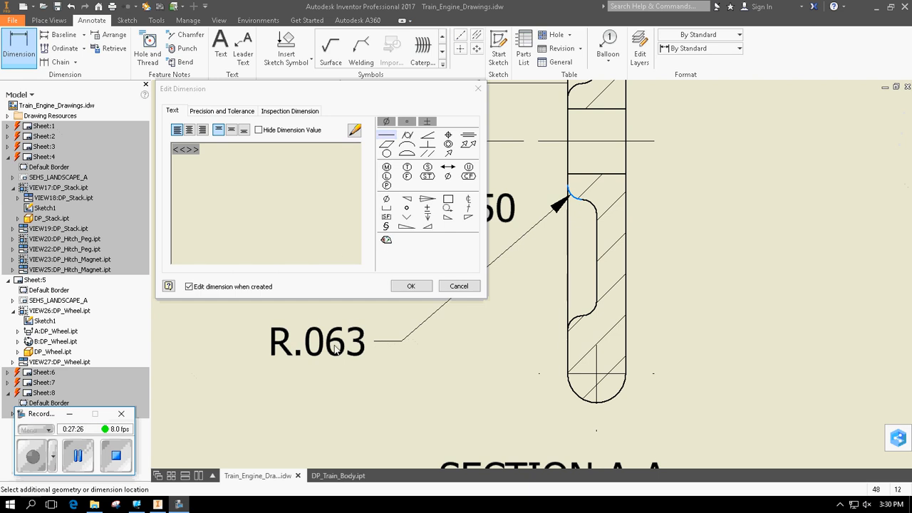
# Set the fillet radius dimension's primary unit precision to 4.1234
pyautogui.click(224, 111)
pyautogui.click(401, 168)
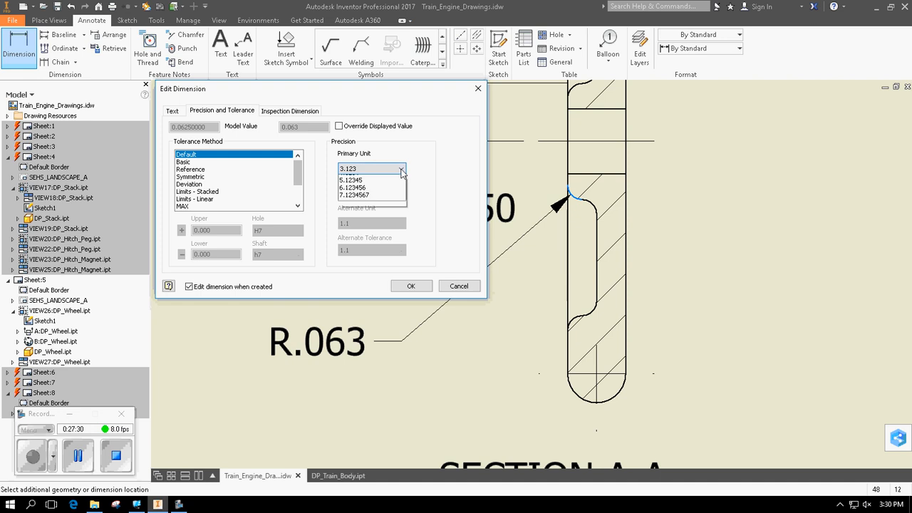
pyautogui.click(390, 212)
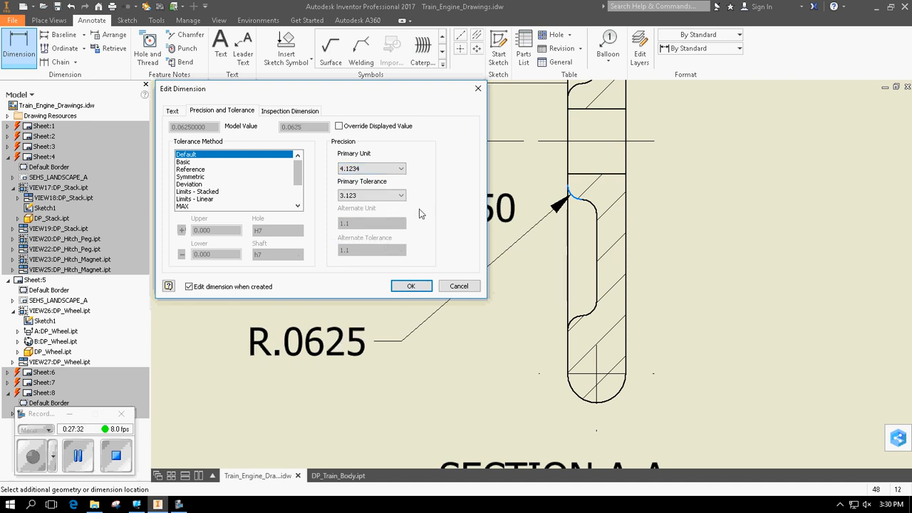
pyautogui.click(411, 286)
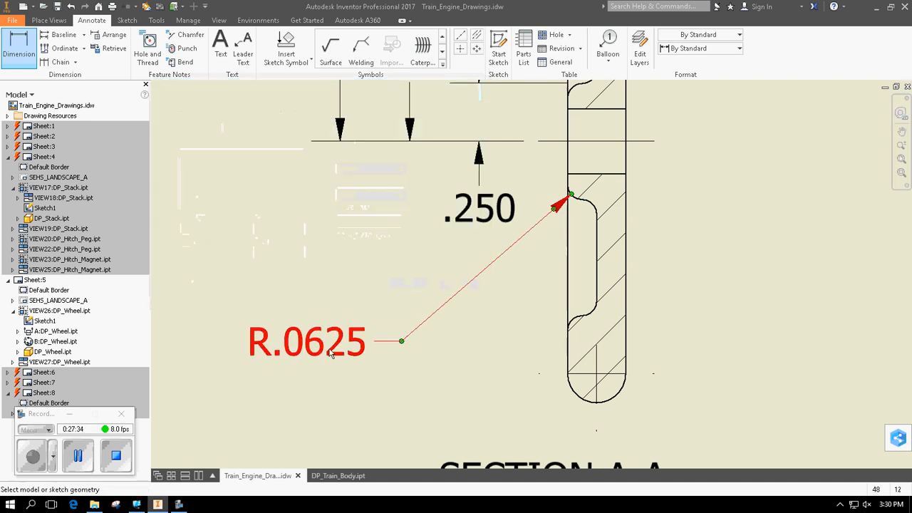
# Append "X 4" to the text of the fillet radius dimension in Section A-A
pyautogui.doubleClick(399, 340)
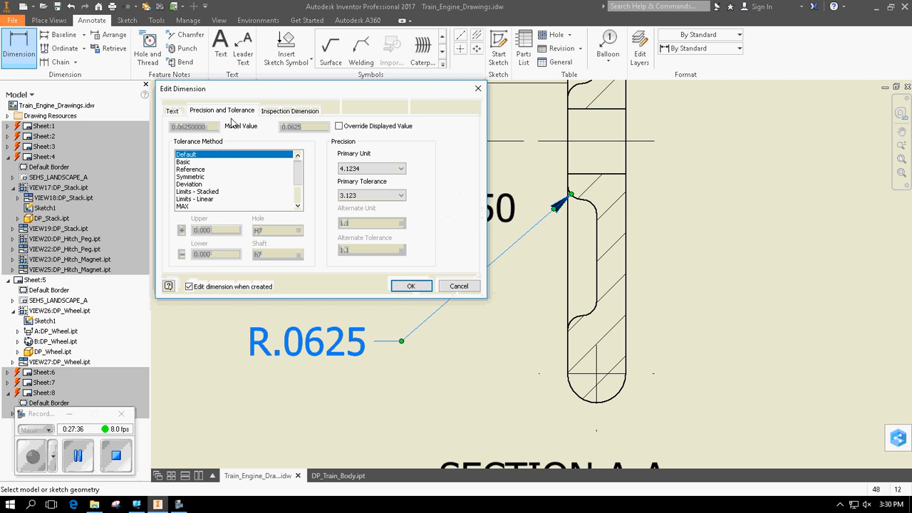
pyautogui.click(173, 111)
pyautogui.write('X ')
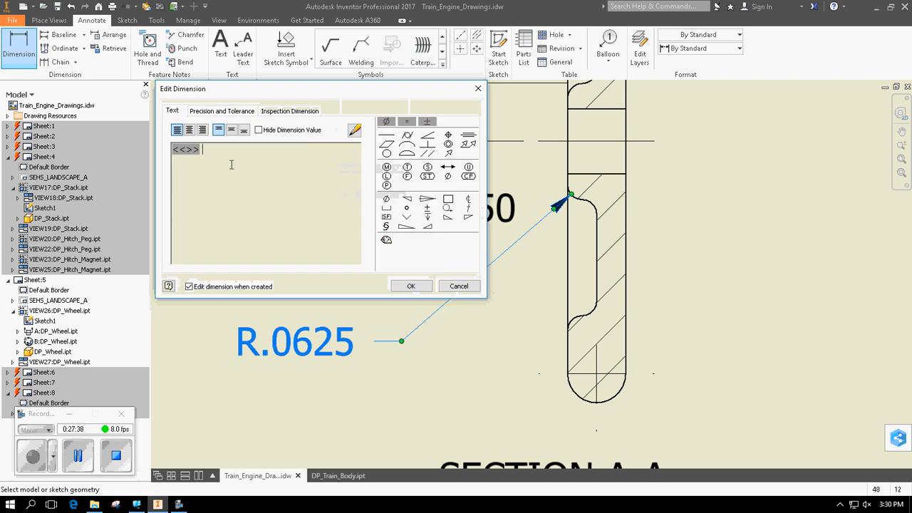
pyautogui.write('4')
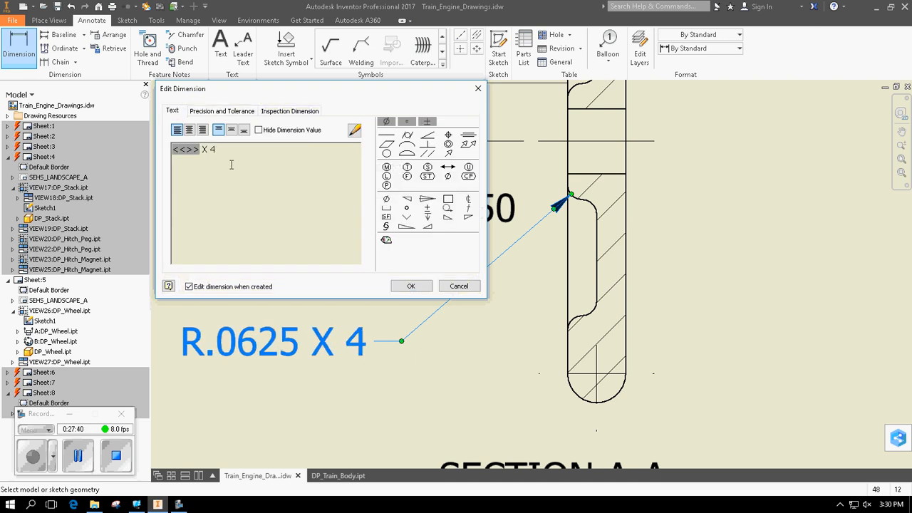
pyautogui.click(408, 287)
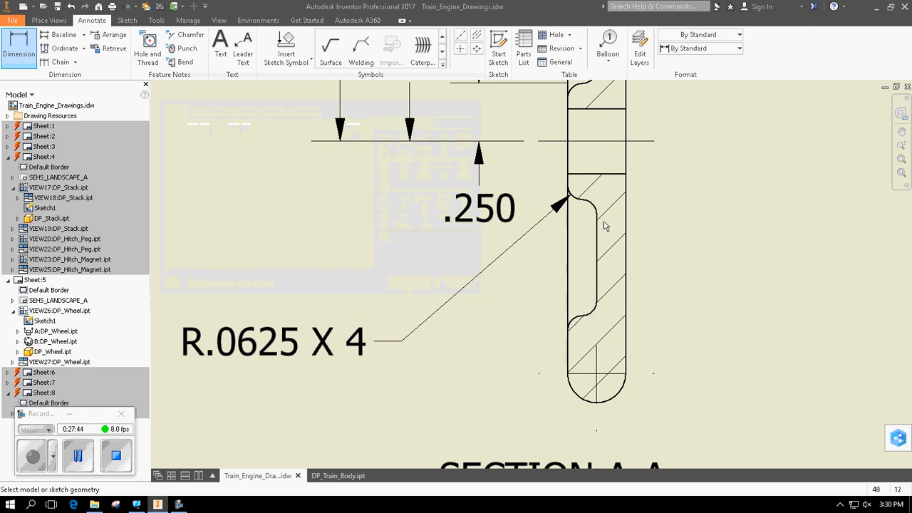
# Move the Detail B view sideways, away from Section A-A and the shaded wheel view, to make room for more dimensions
pyautogui.scroll(-3, 524, 308)
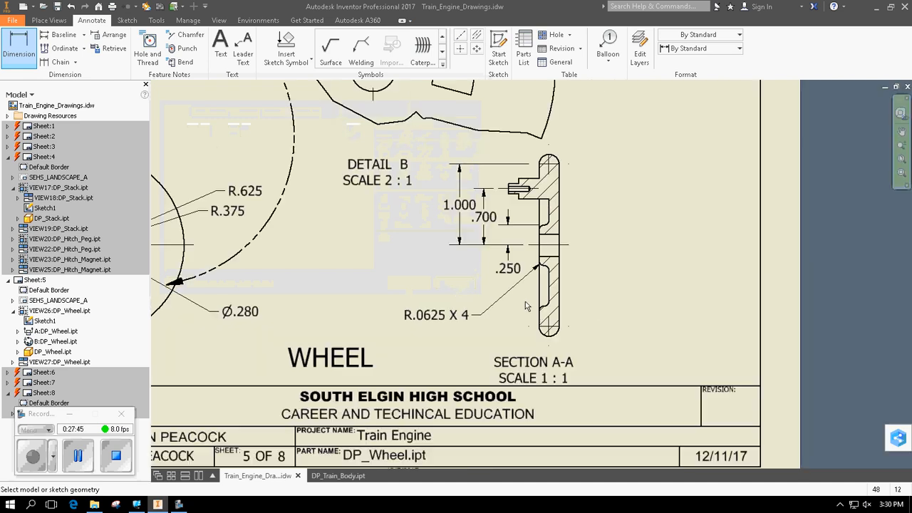
pyautogui.scroll(2, 526, 298)
pyautogui.moveTo(523, 301)
pyautogui.mouseDown(button='middle')
pyautogui.moveTo(499, 342)
pyautogui.moveTo(489, 336)
pyautogui.mouseUp(button='middle')
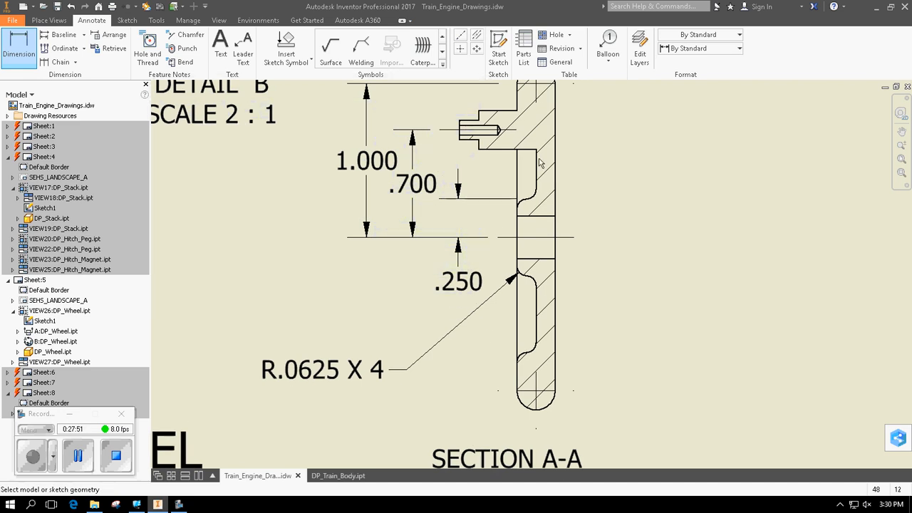
pyautogui.scroll(-3, 507, 275)
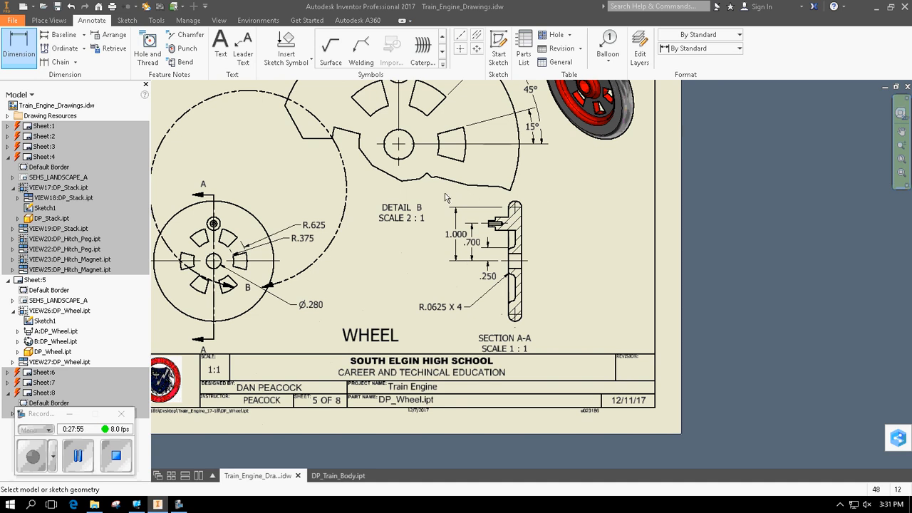
pyautogui.moveTo(445, 196)
pyautogui.mouseDown(button='middle')
pyautogui.moveTo(512, 252)
pyautogui.moveTo(506, 272)
pyautogui.mouseUp(button='middle')
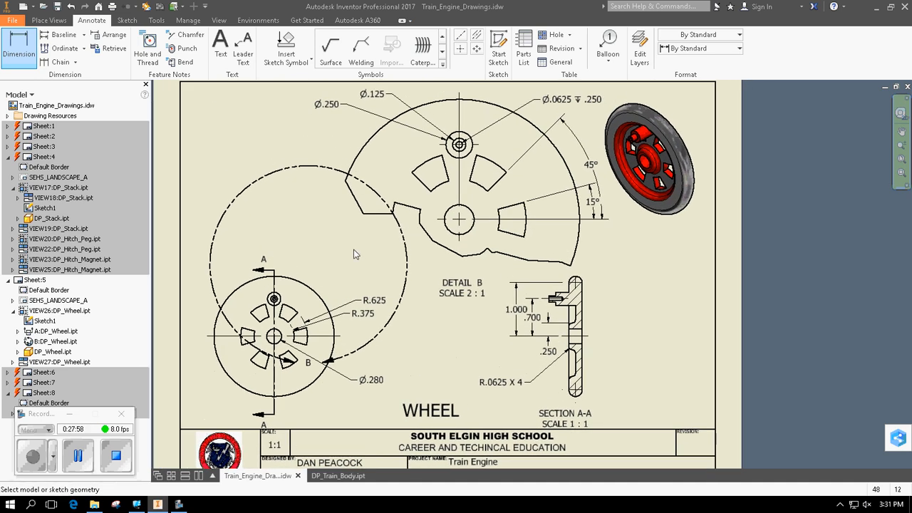
pyautogui.press('Escape')
pyautogui.click(330, 242)
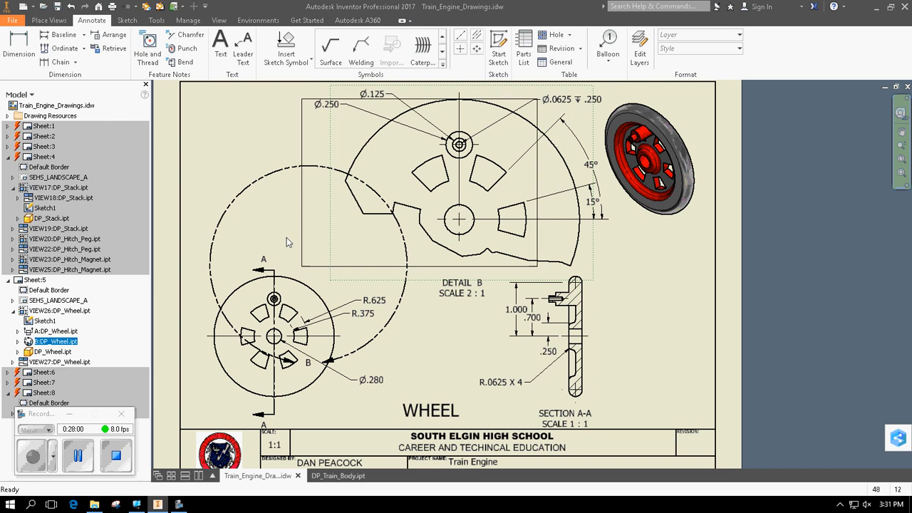
pyautogui.moveTo(288, 242); pyautogui.dragTo(289, 243)
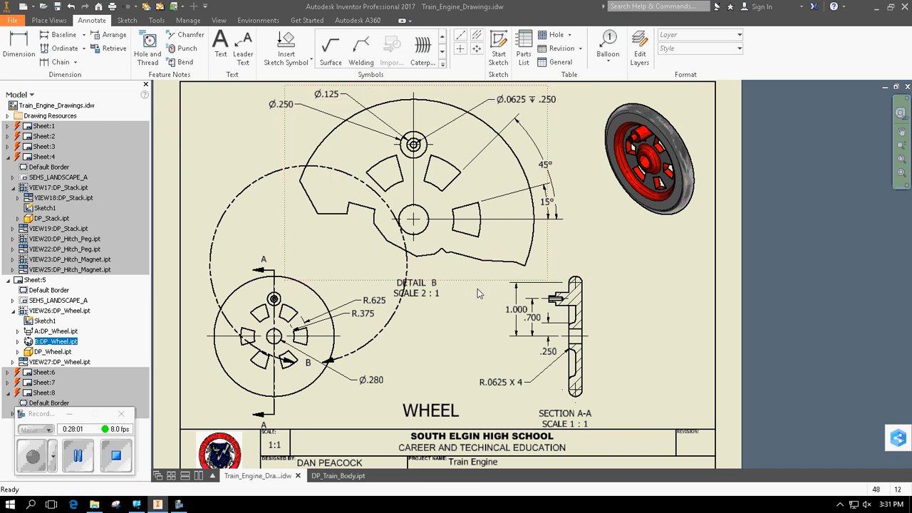
# Add a horizontal dimension across the wheel's thickness in Section A-A, between its two side faces, placed well above the rounded rim
pyautogui.press('d')
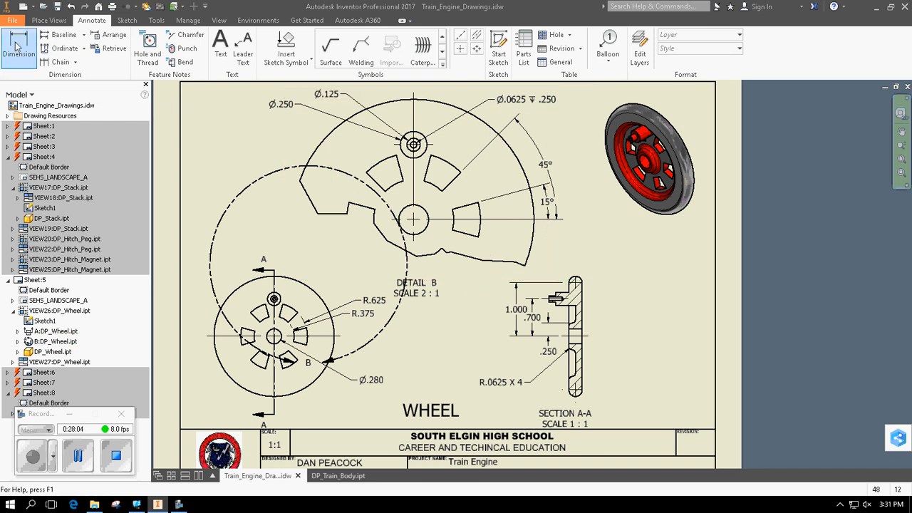
pyautogui.scroll(3, 588, 302)
pyautogui.click(567, 276)
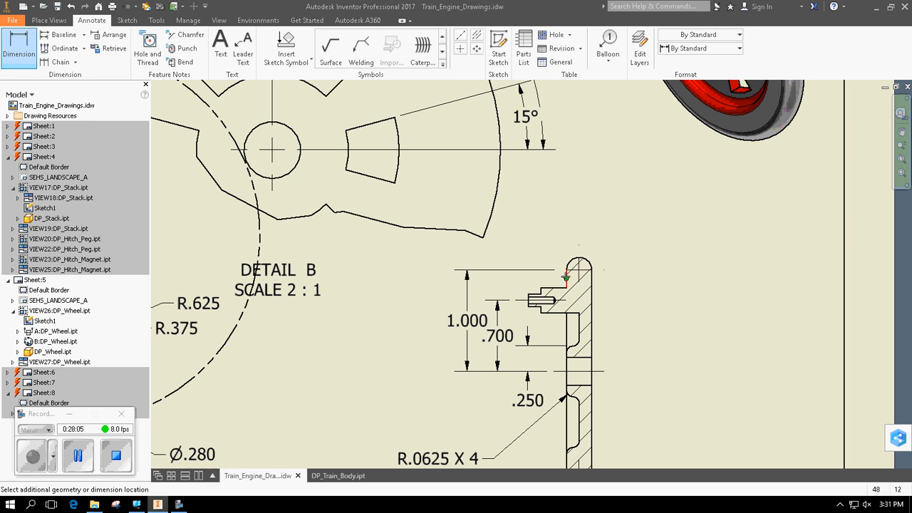
pyautogui.click(592, 285)
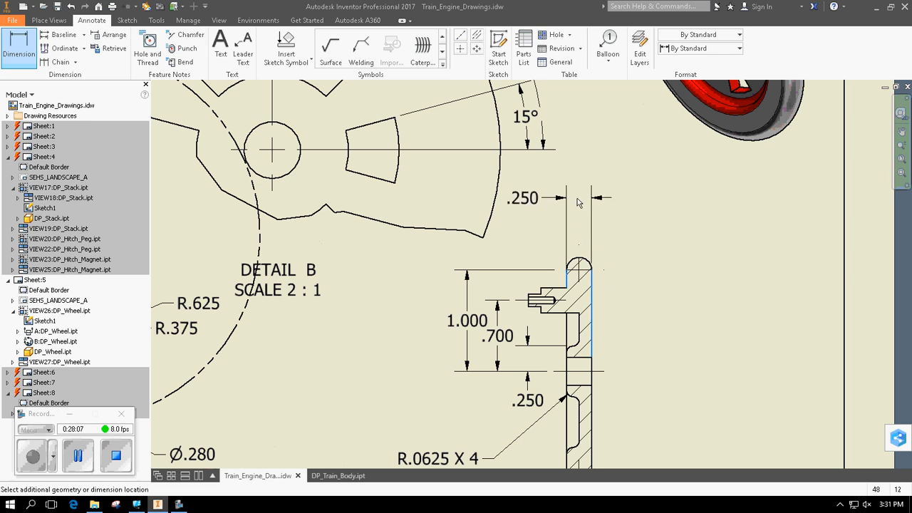
pyautogui.click(580, 203)
pyautogui.click(420, 282)
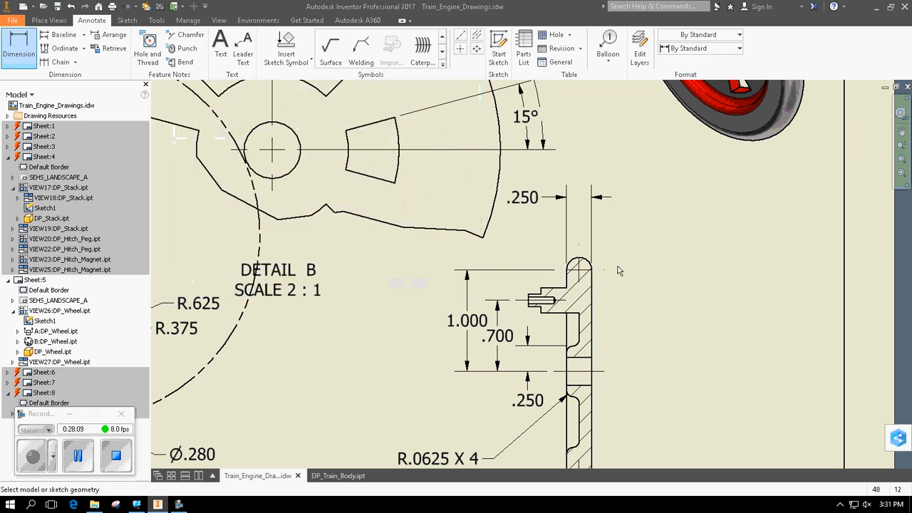
# Add a horizontal dimension from the rim arc's center mark to the flat outer face in Section A-A, below the wheel thickness dimension
pyautogui.click(590, 280)
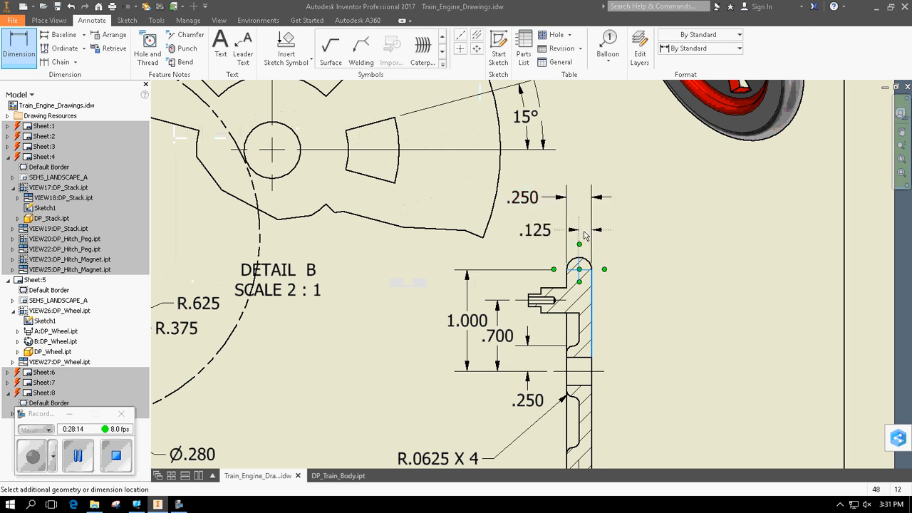
pyautogui.click(586, 230)
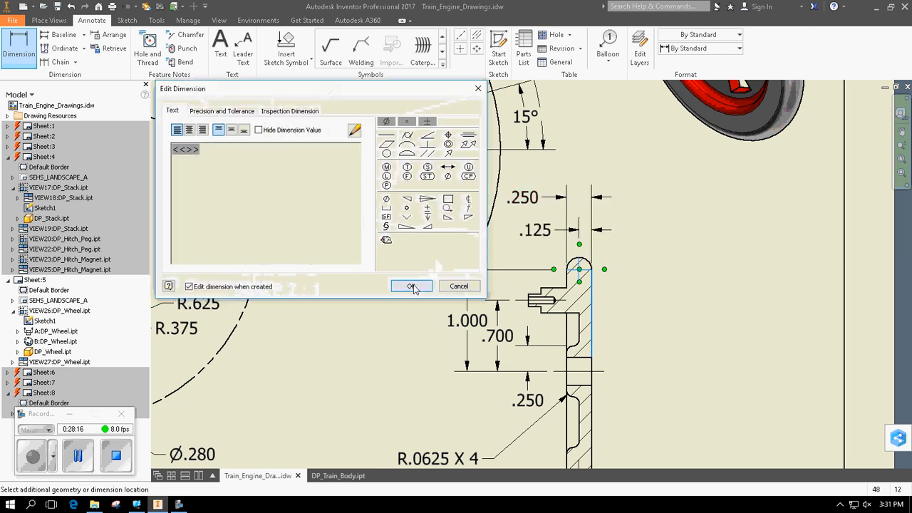
pyautogui.click(411, 286)
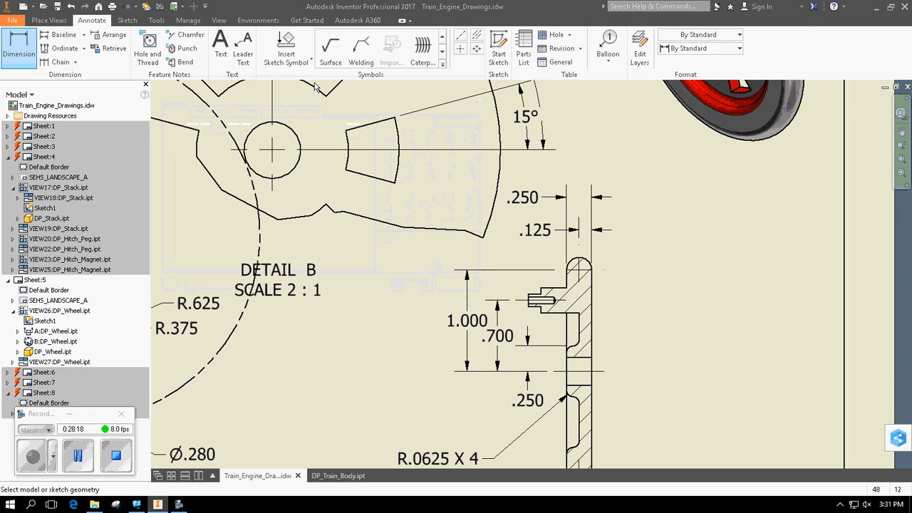
# Add a radius dimension to the upper rim arc in Section A-A, with its text beyond the flat outer face
pyautogui.click(578, 261)
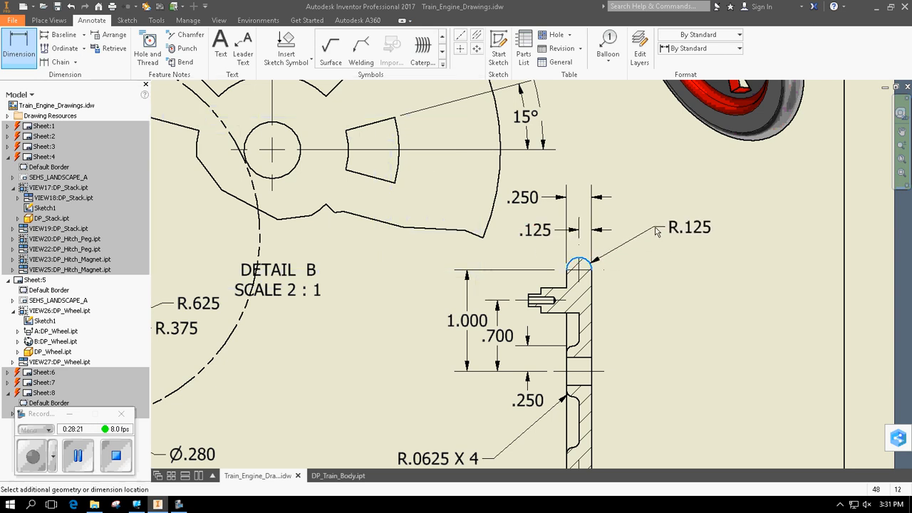
pyautogui.click(659, 222)
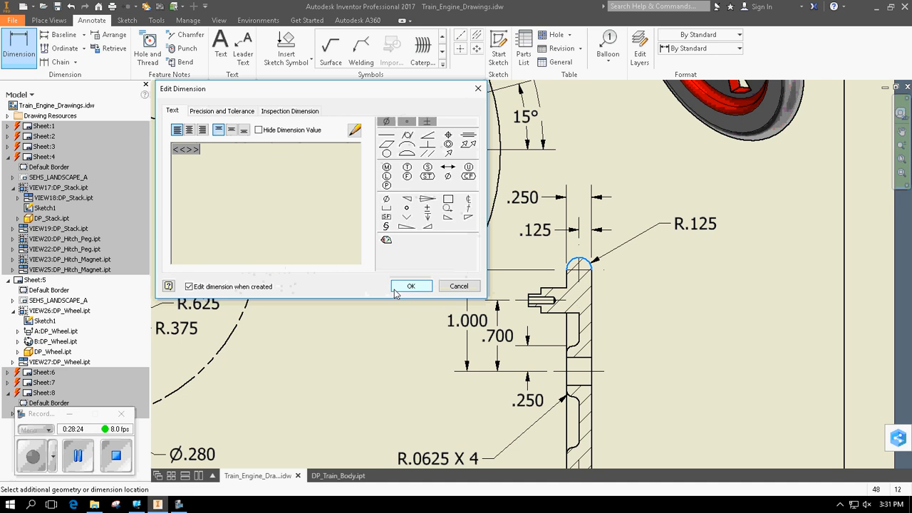
pyautogui.click(406, 286)
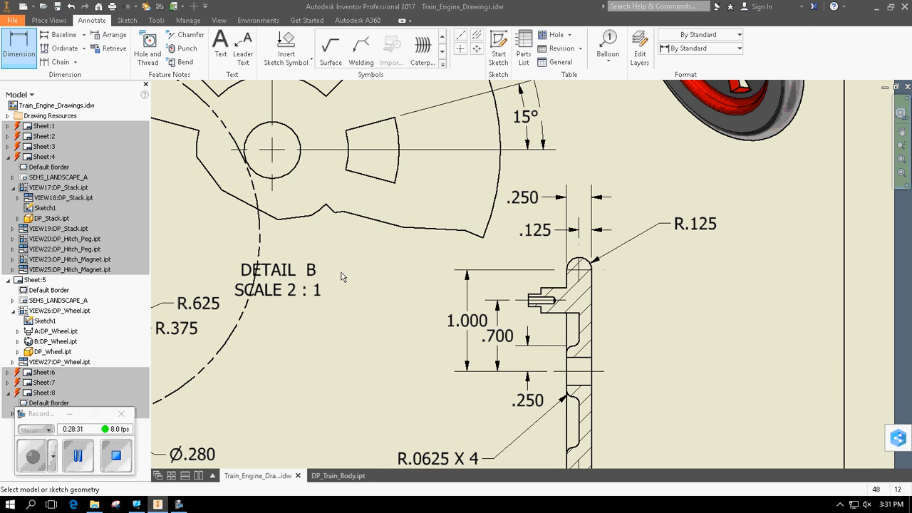
# Add a horizontal dimension from the peg's end face to the shoulder of its larger section in Section A-A, placed above the peg
pyautogui.click(541, 288)
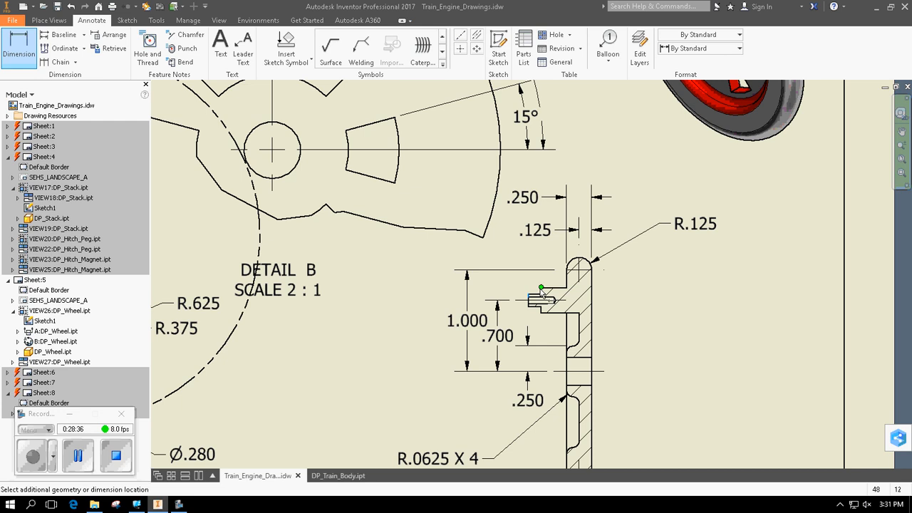
pyautogui.click(540, 291)
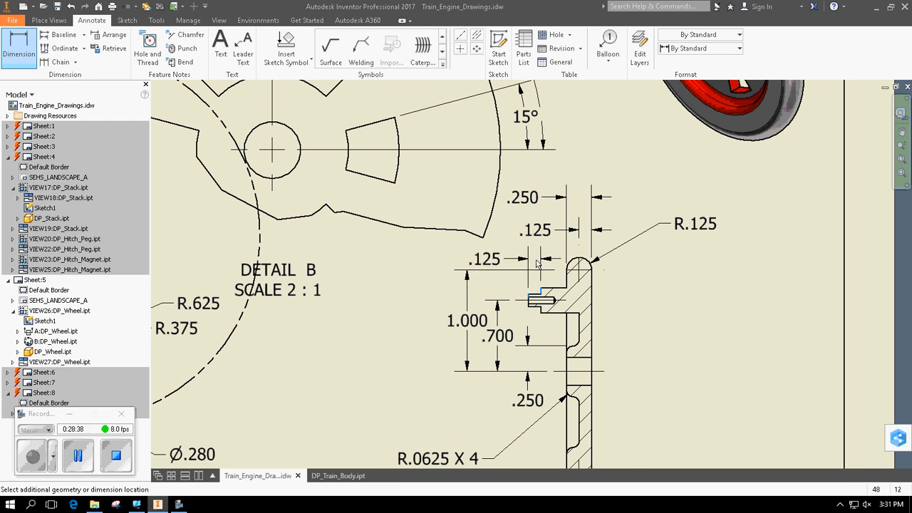
pyautogui.click(538, 262)
pyautogui.click(409, 284)
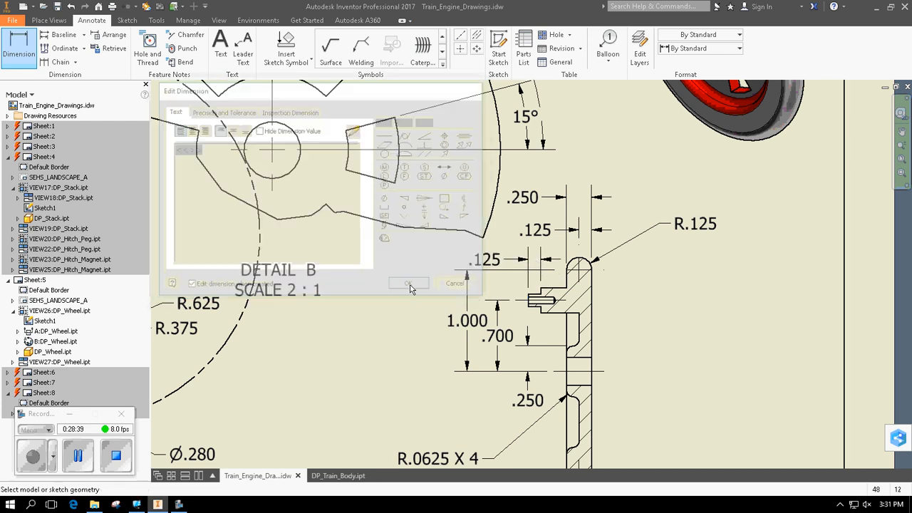
# Add a horizontal dimension from the peg's shoulder to the wheel's peg-side face in Section A-A, just below the peg tip length dimension
pyautogui.click(565, 327)
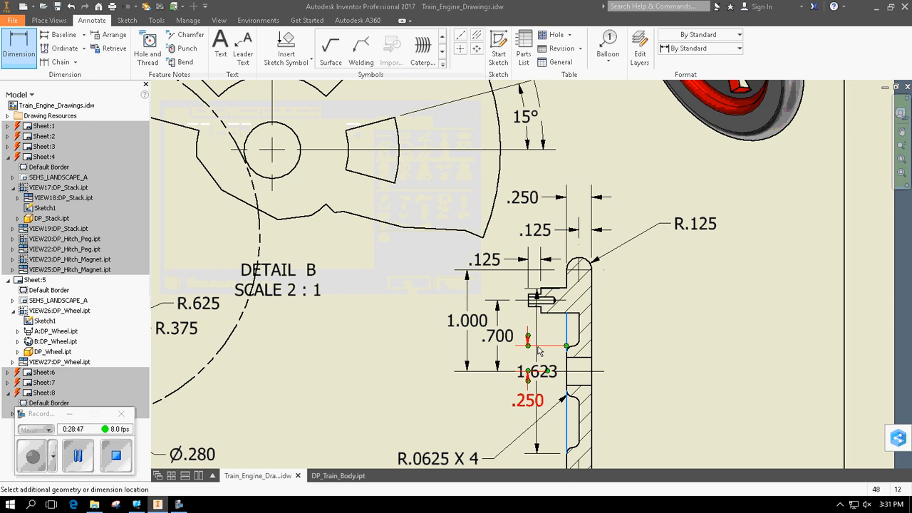
pyautogui.press('Escape')
pyautogui.click(26, 55)
pyautogui.scroll(3, 552, 347)
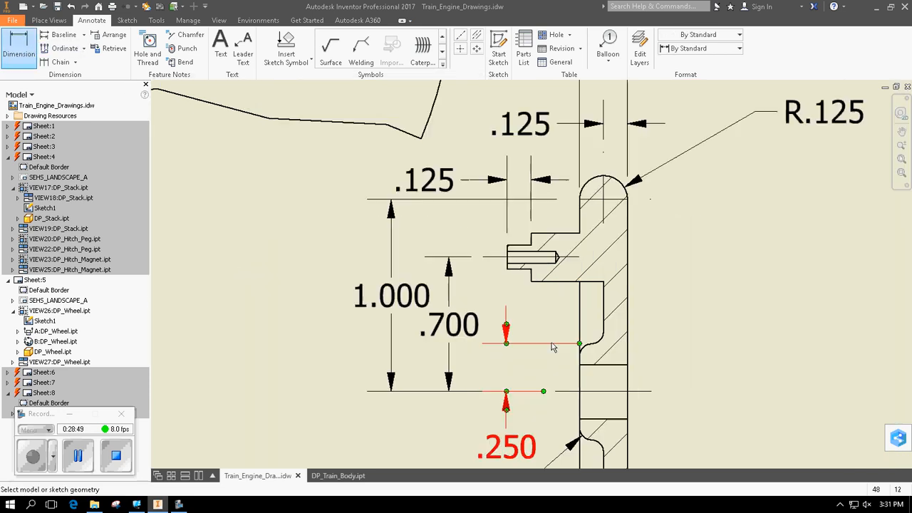
pyautogui.click(531, 275)
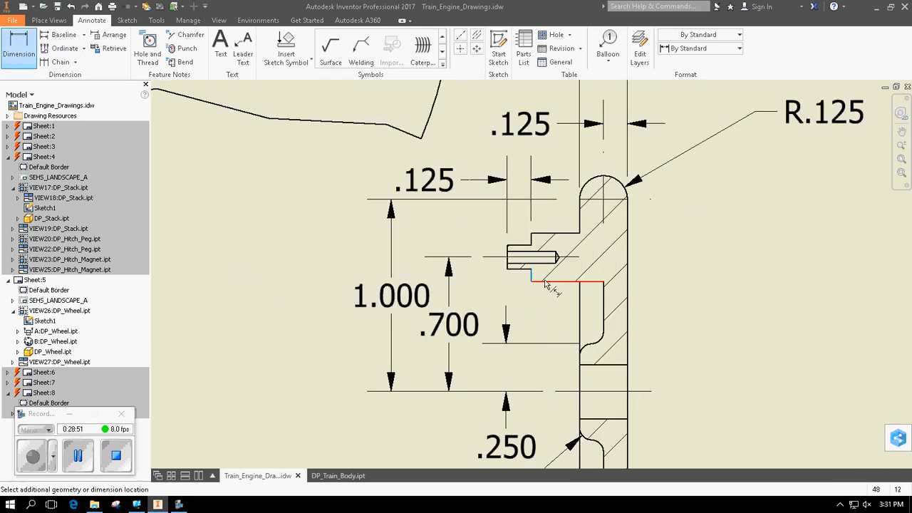
pyautogui.click(579, 303)
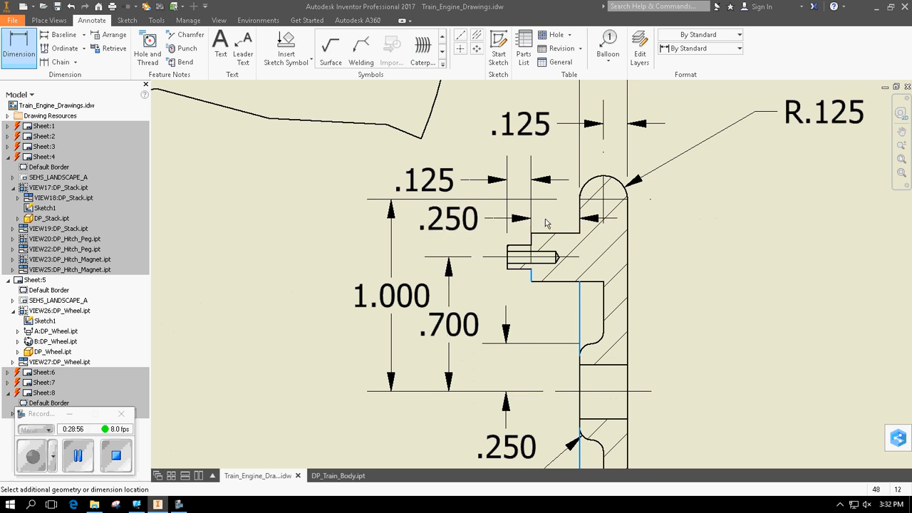
pyautogui.click(544, 224)
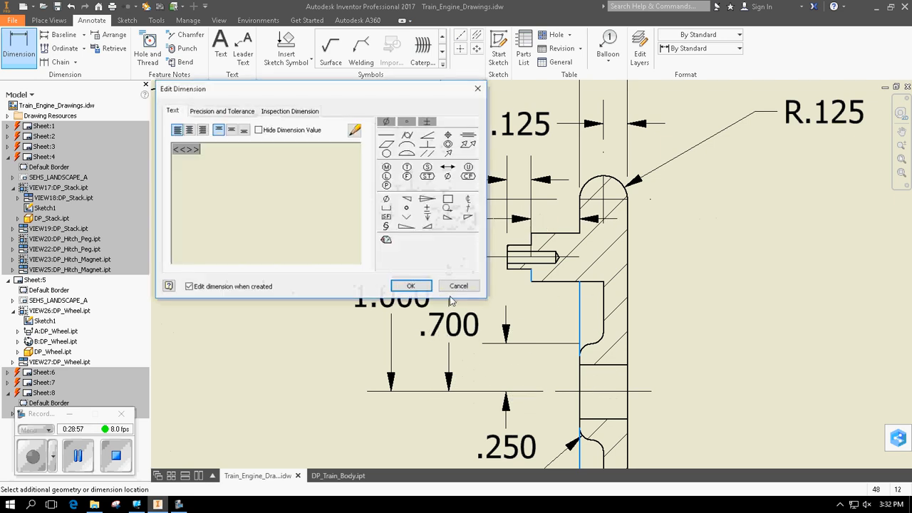
pyautogui.click(411, 285)
# Activate Sheets 1 through 4 in turn to update them, and collapse the contents of Sheet 4 and Sheet 5 in the model tree
pyautogui.scroll(-2, 547, 294)
pyautogui.scroll(-3, 741, 285)
pyautogui.moveTo(724, 285); pyautogui.dragTo(682, 258, button='middle')
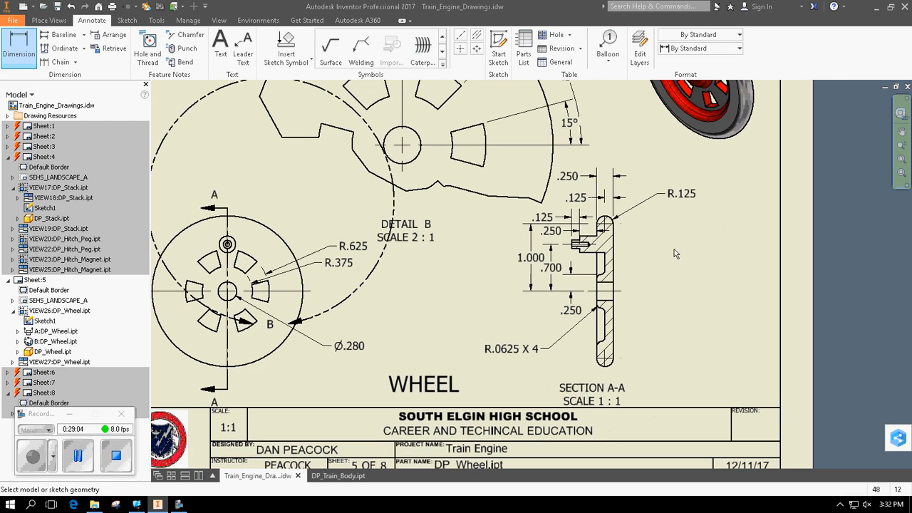
pyautogui.scroll(-3, 666, 288)
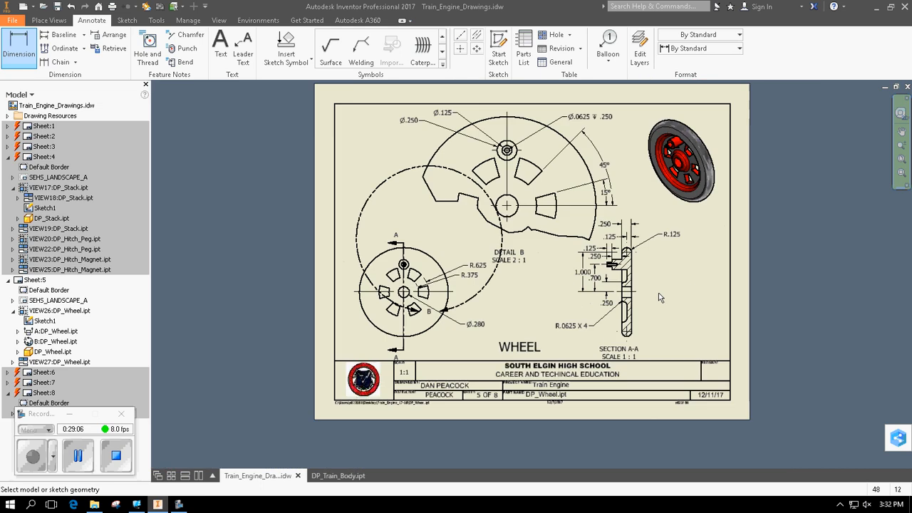
pyautogui.moveTo(659, 295); pyautogui.dragTo(601, 326, button='middle')
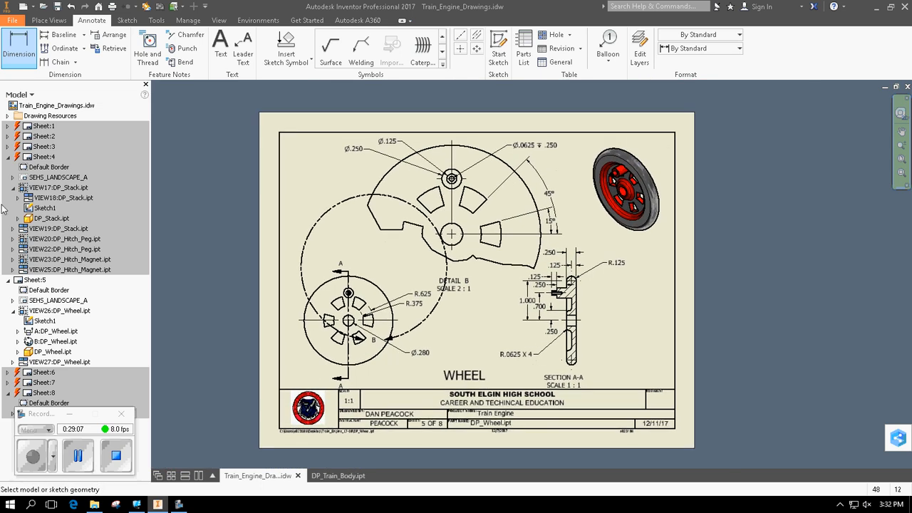
pyautogui.doubleClick(34, 127)
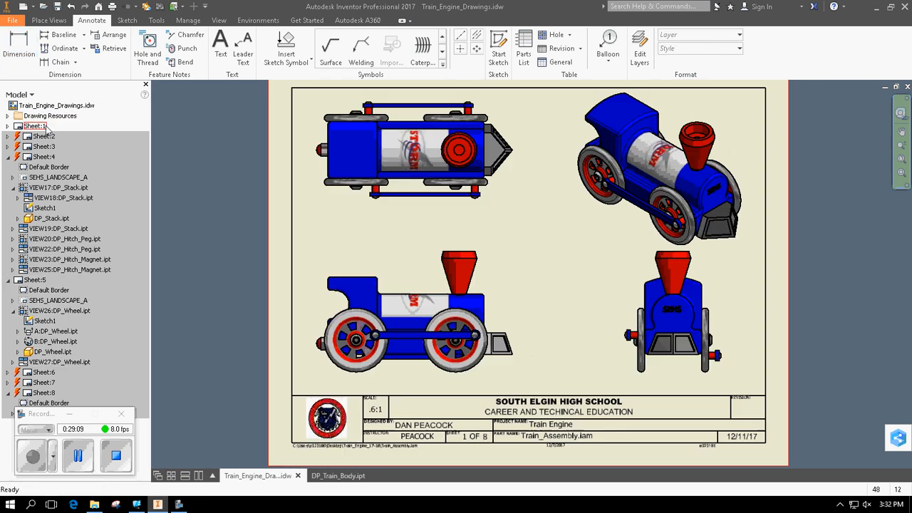
pyautogui.doubleClick(43, 136)
pyautogui.doubleClick(42, 147)
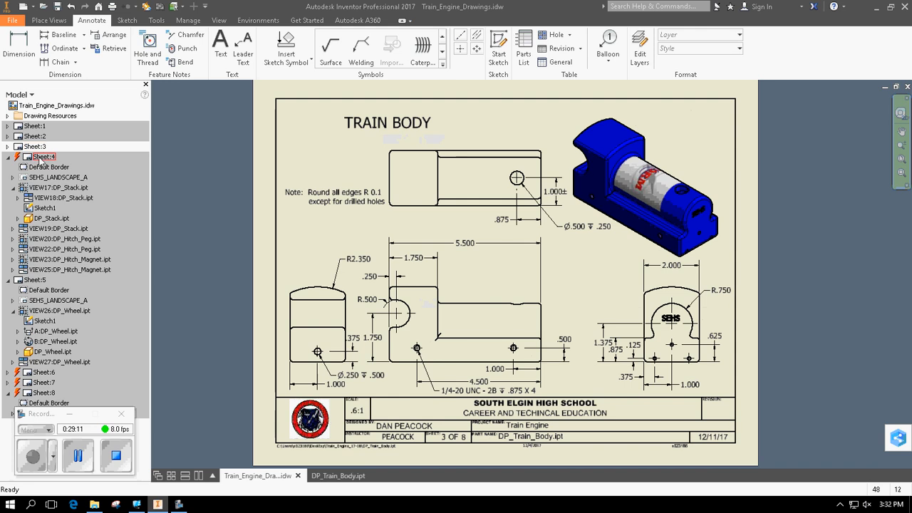
pyautogui.doubleClick(40, 159)
pyautogui.click(7, 157)
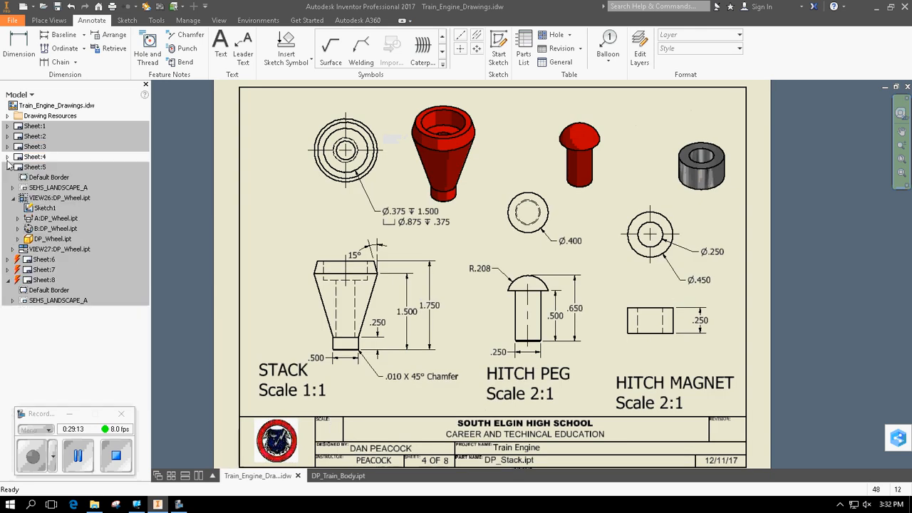
pyautogui.click(8, 167)
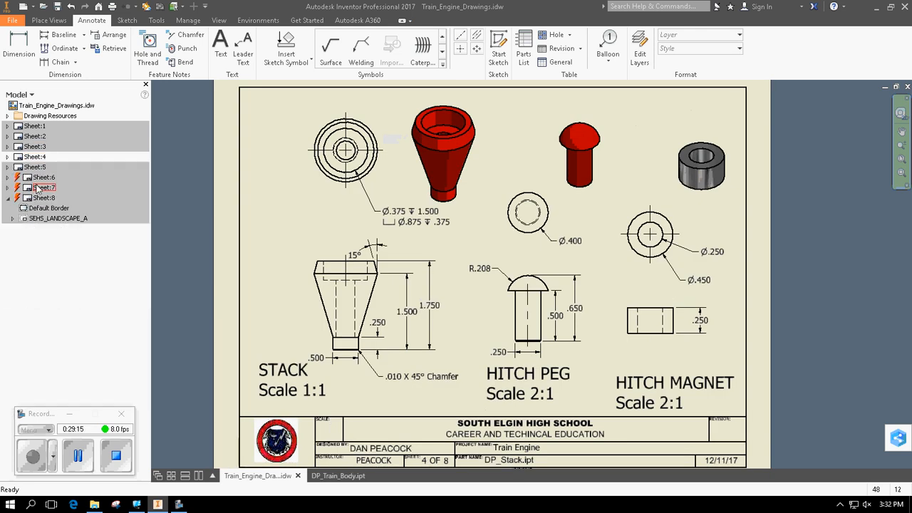
# Activate Sheets 6 and 7 to update them along with Sheet 8, and return to Sheet 6
pyautogui.doubleClick(34, 177)
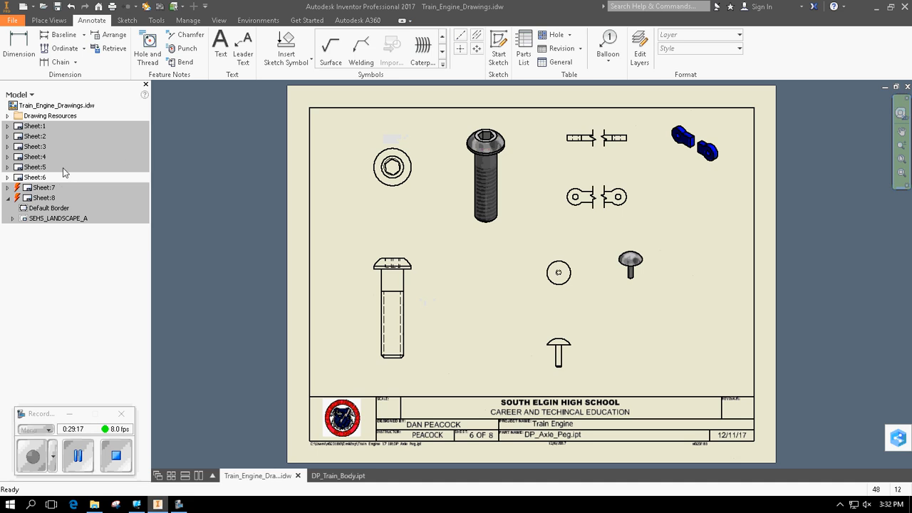
pyautogui.doubleClick(36, 188)
pyautogui.doubleClick(37, 197)
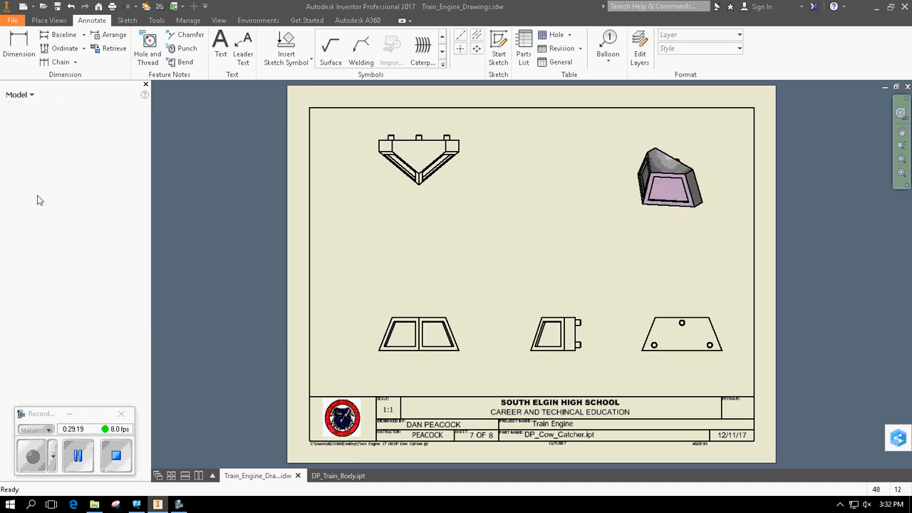
pyautogui.doubleClick(34, 178)
pyautogui.click(34, 198)
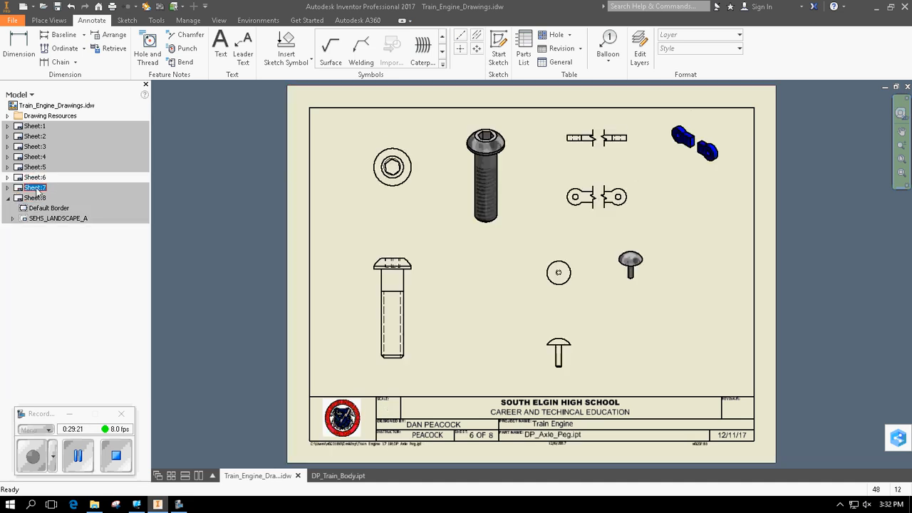
pyautogui.click(34, 198)
pyautogui.click(34, 177)
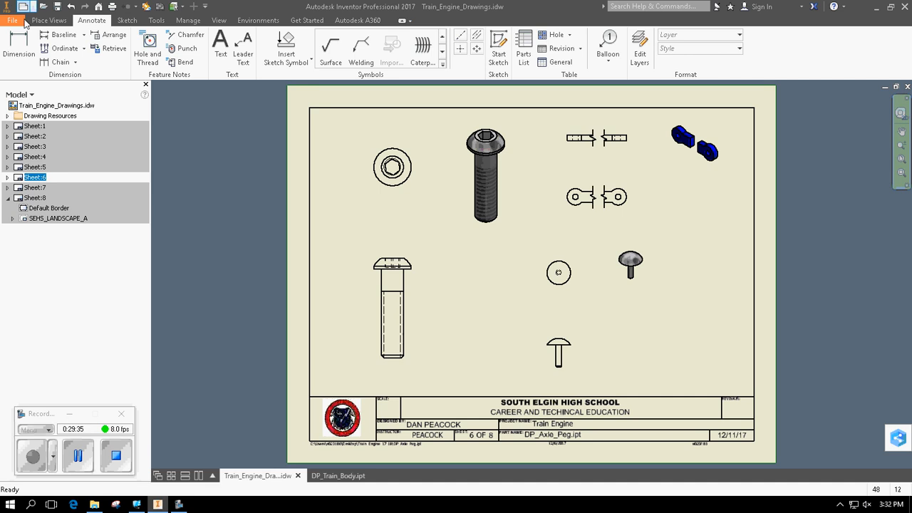
pyautogui.click(231, 59)
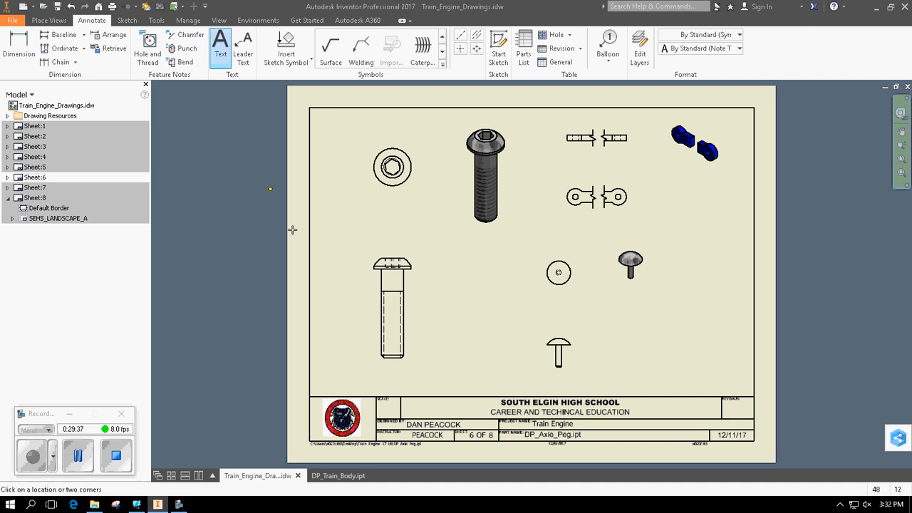
pyautogui.click(361, 371)
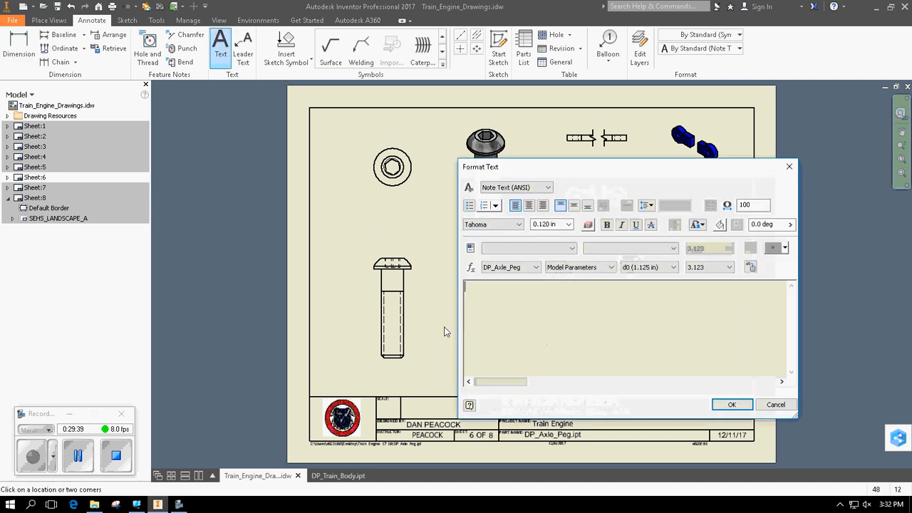
pyautogui.click(568, 224)
pyautogui.click(545, 258)
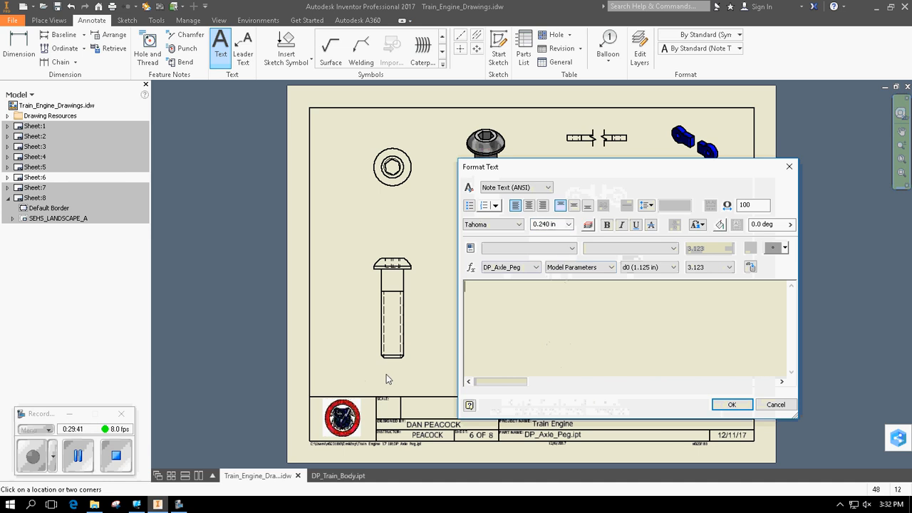
pyautogui.write('AC')
pyautogui.press('BackSpace')
pyautogui.write('XLE')
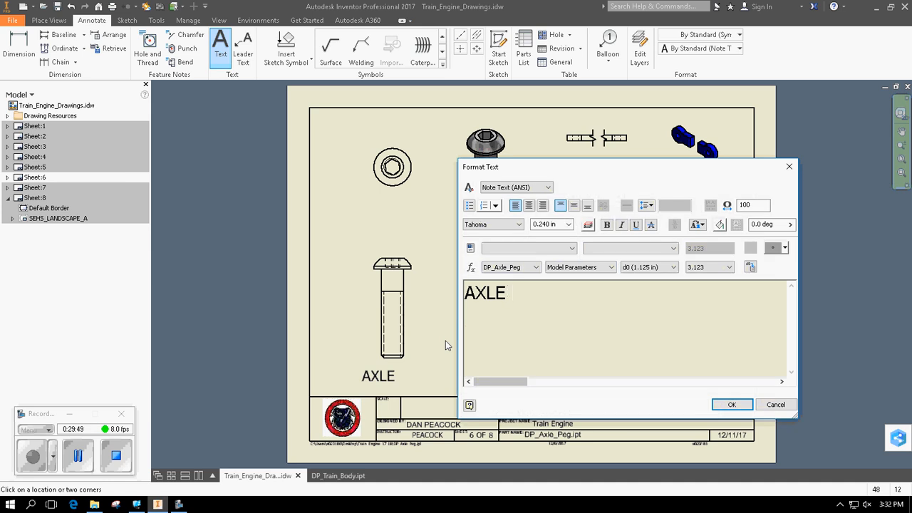
pyautogui.write(' PO')
pyautogui.press('BackSpace')
pyautogui.write('eg')
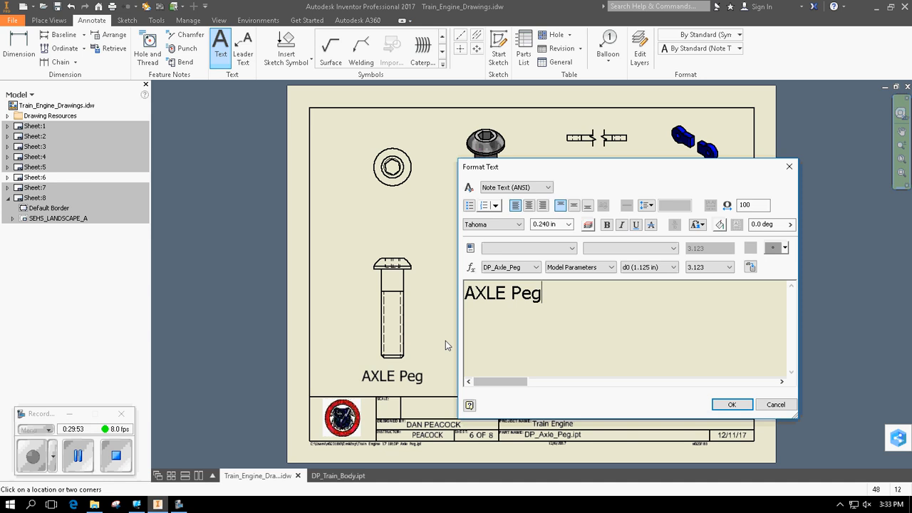
pyautogui.press('BackSpace')
pyautogui.press('BackSpace')
pyautogui.write('EG')
pyautogui.press('Return')
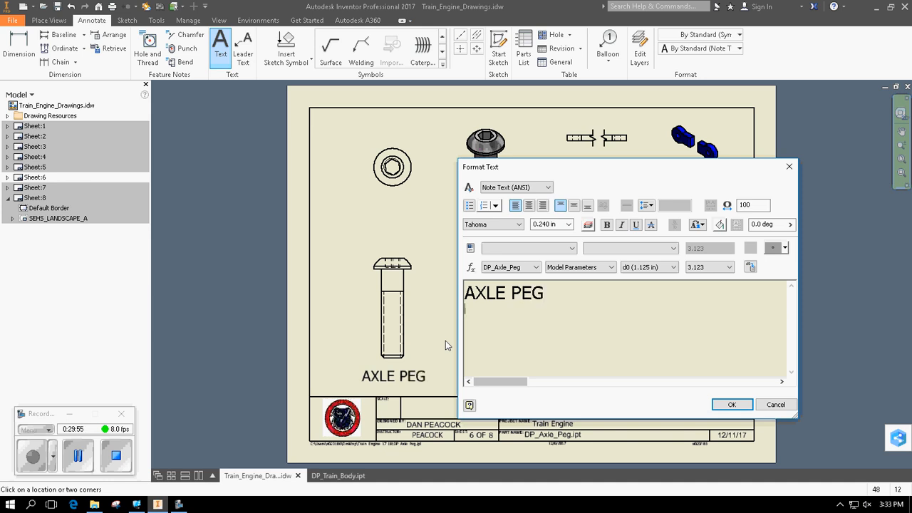
pyautogui.write('Scale')
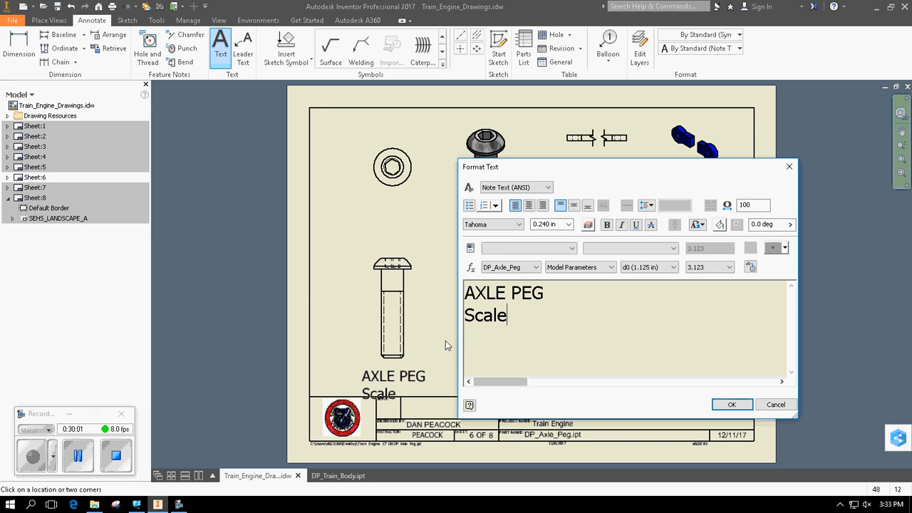
pyautogui.click(788, 166)
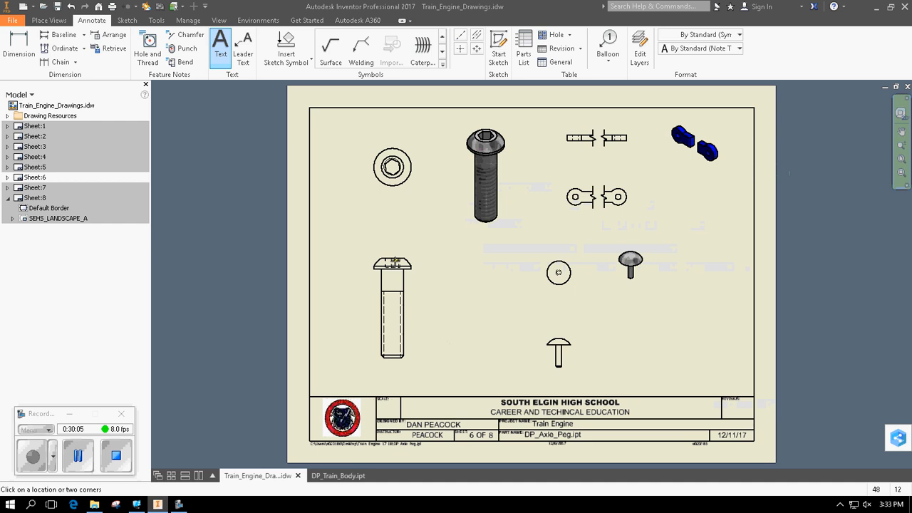
# Check the scale of the axle peg's front view in its view settings, leaving them unchanged
pyautogui.press('Escape')
pyautogui.doubleClick(417, 276)
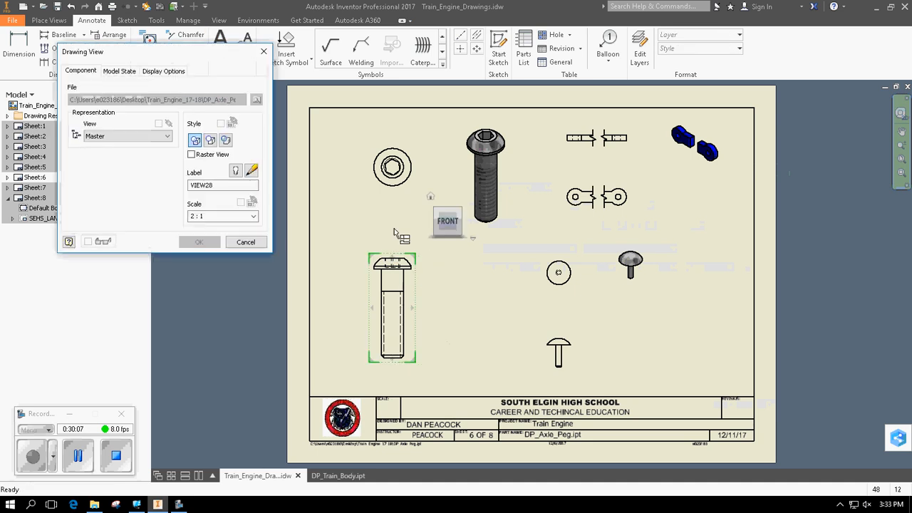
pyautogui.click(264, 51)
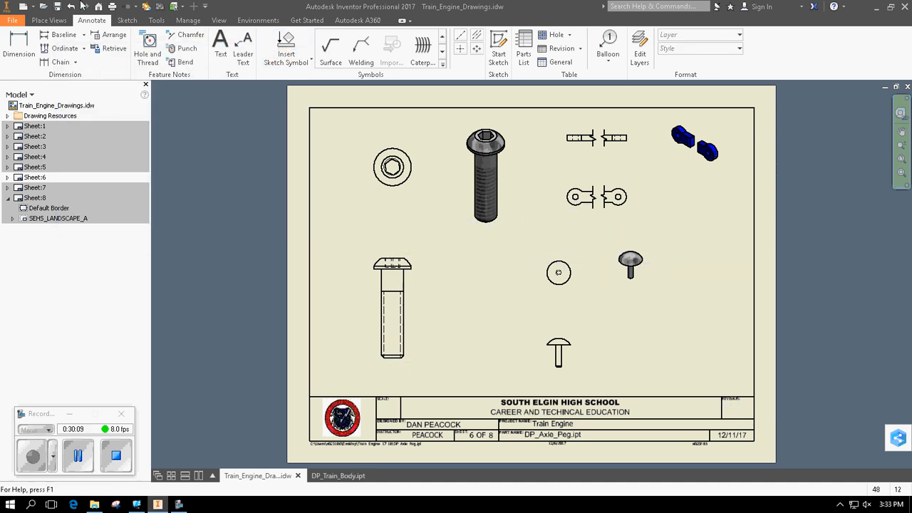
# Add a two-line text note reading "AXLE PEG" and "Scale 2:1" with a 0.240 in text height near the axle peg's front view
pyautogui.click(221, 48)
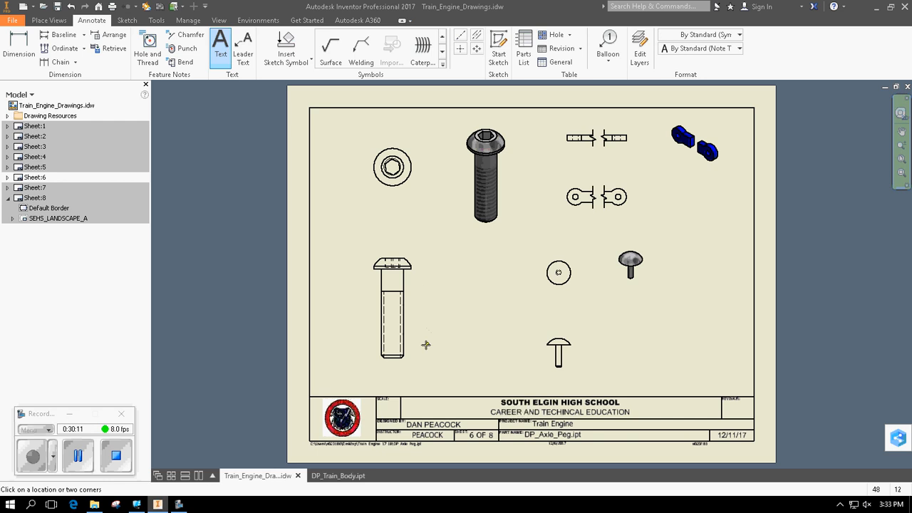
pyautogui.click(434, 381)
pyautogui.click(569, 225)
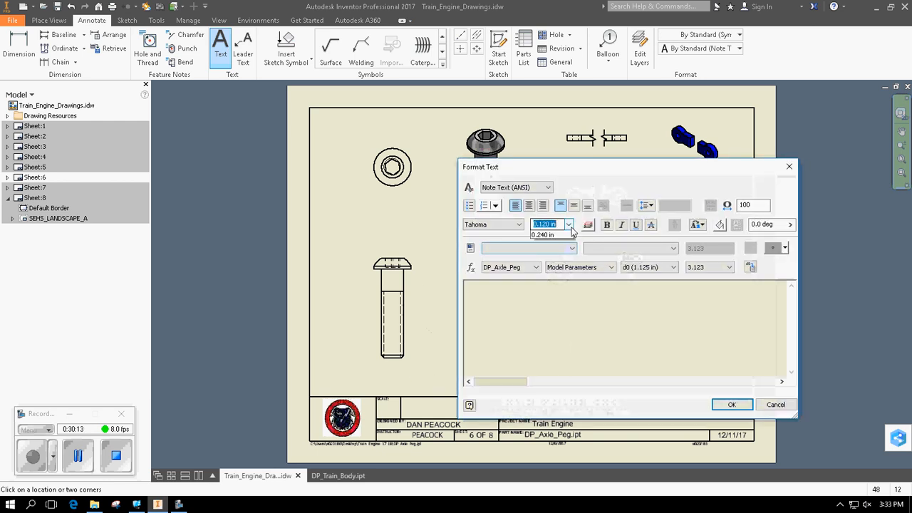
pyautogui.click(552, 257)
pyautogui.write('AX')
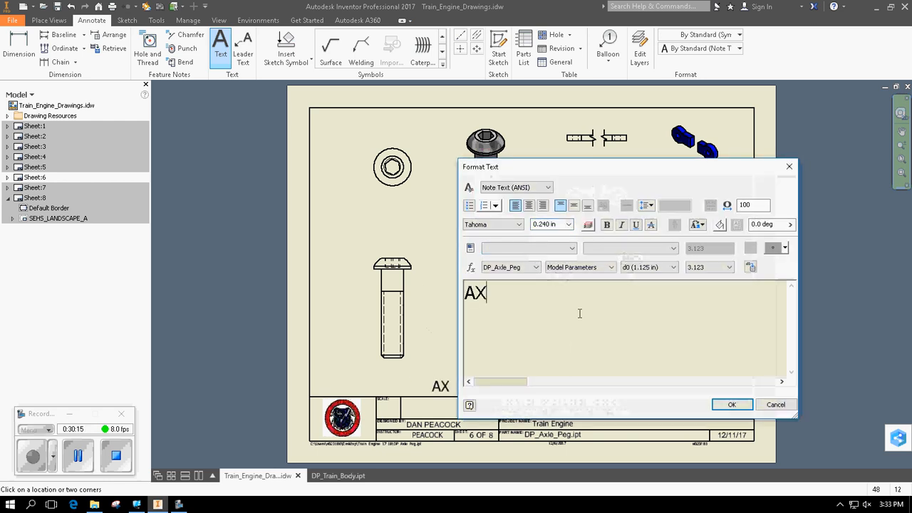
pyautogui.write('LE PEG ')
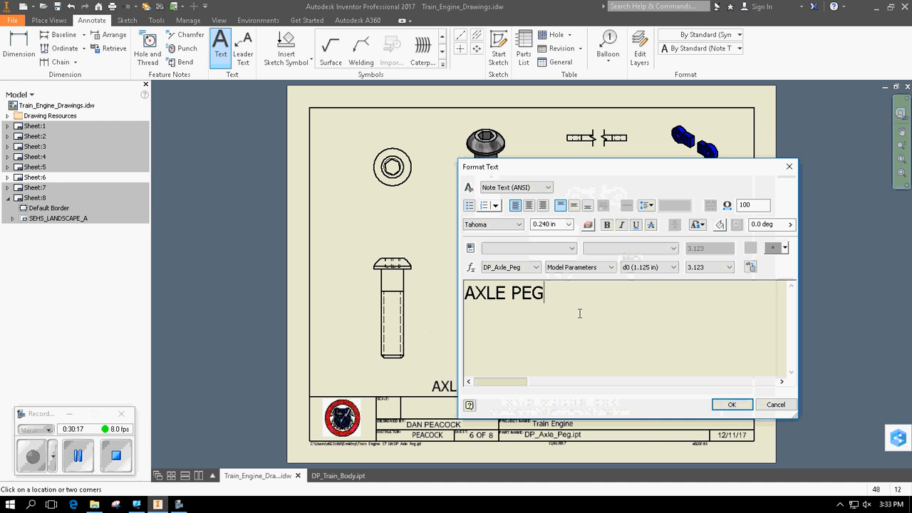
pyautogui.write('Scale ')
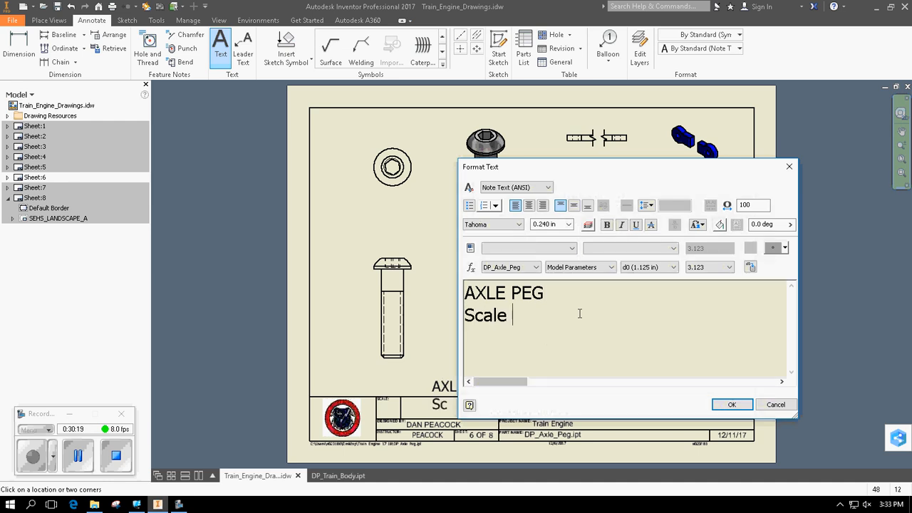
pyautogui.write('2:1')
pyautogui.click(732, 404)
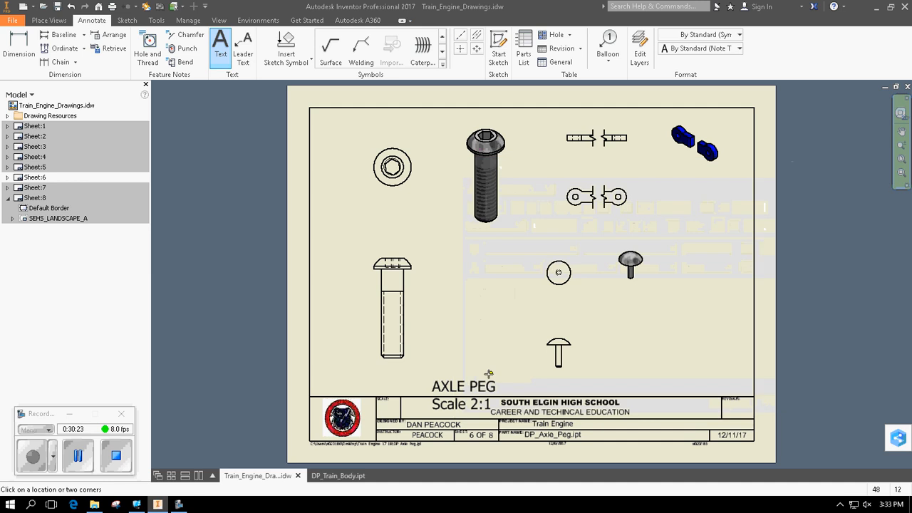
pyautogui.press('Escape')
# Move the AXLE PEG note beneath the peg's front view, and shift that view up to clear the note
pyautogui.moveTo(473, 391); pyautogui.dragTo(369, 372)
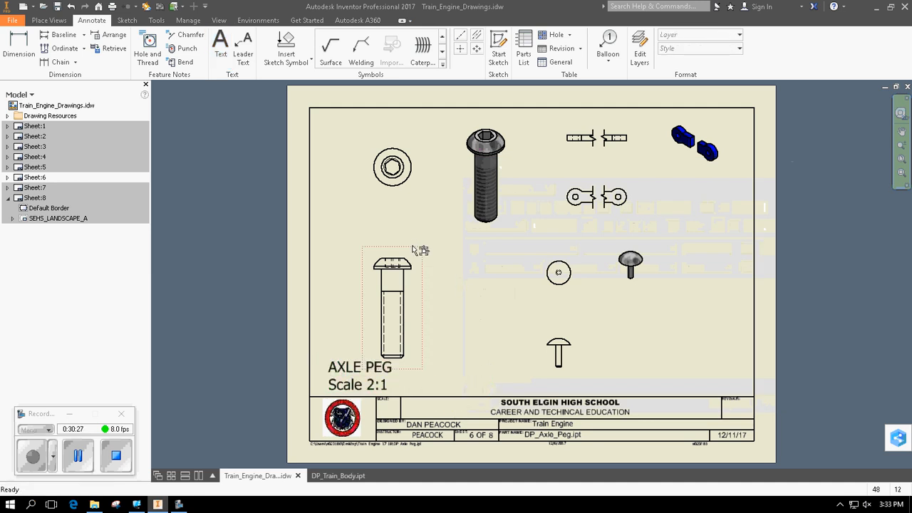
pyautogui.moveTo(423, 252); pyautogui.dragTo(425, 238)
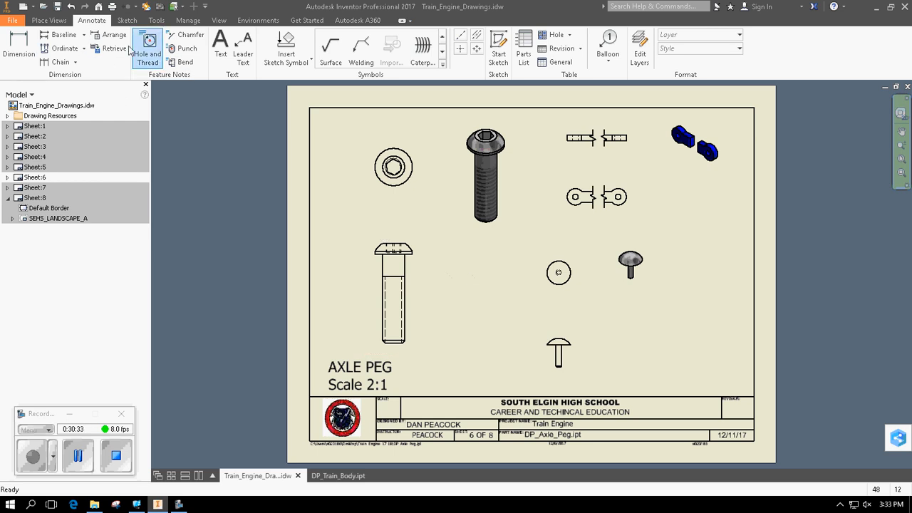
# Create a section view of the axle peg cut vertically through the front view's centre, placed between that view and the linkage peg views
pyautogui.click(48, 20)
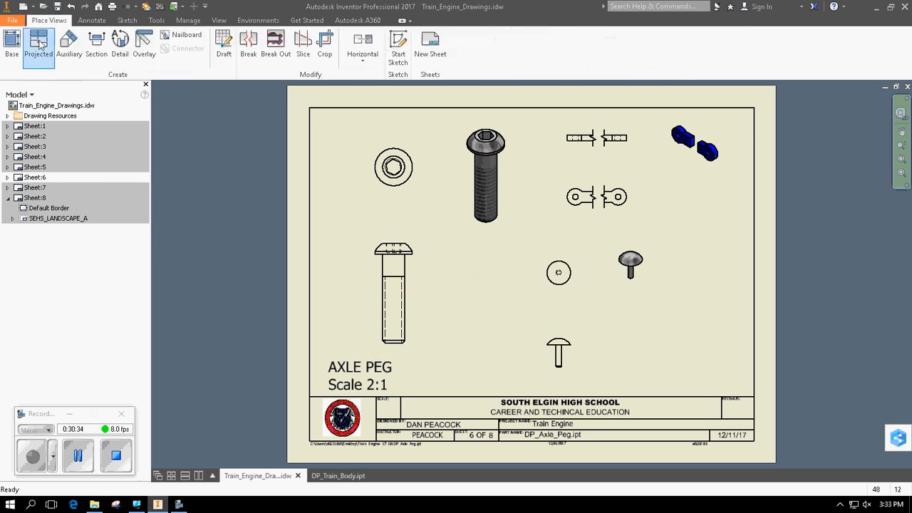
pyautogui.click(96, 44)
pyautogui.click(396, 232)
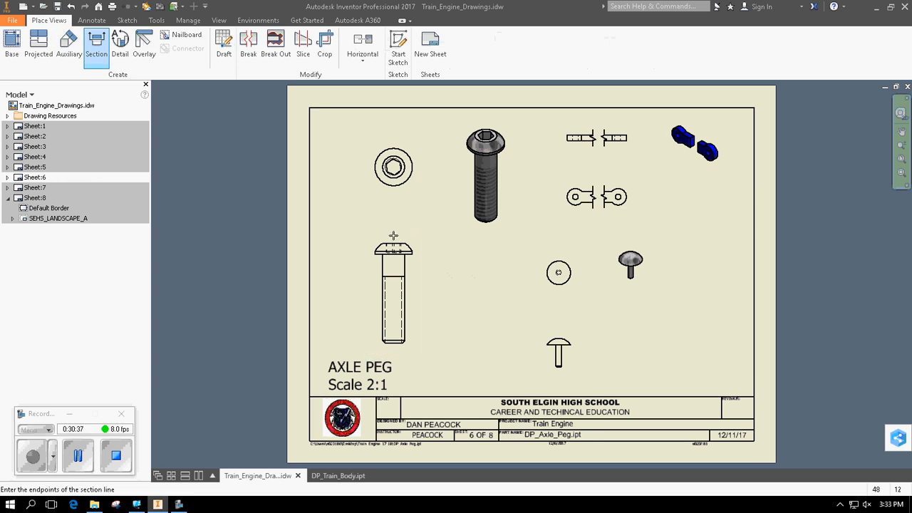
pyautogui.scroll(-5, 393, 235)
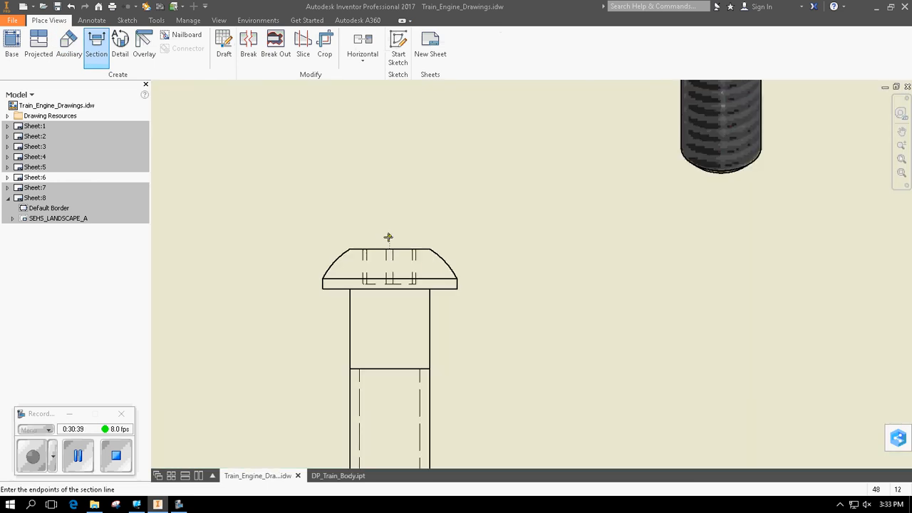
pyautogui.click(388, 237)
pyautogui.scroll(5, 389, 289)
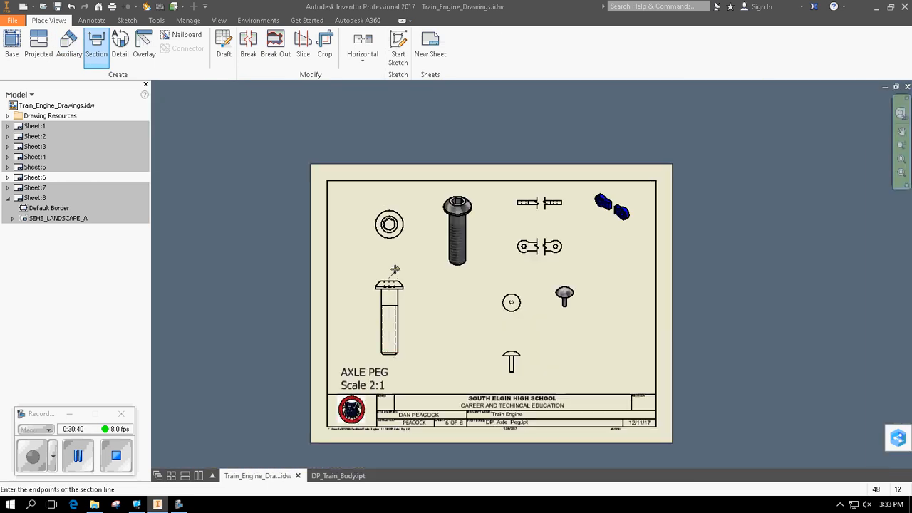
pyautogui.click(388, 363)
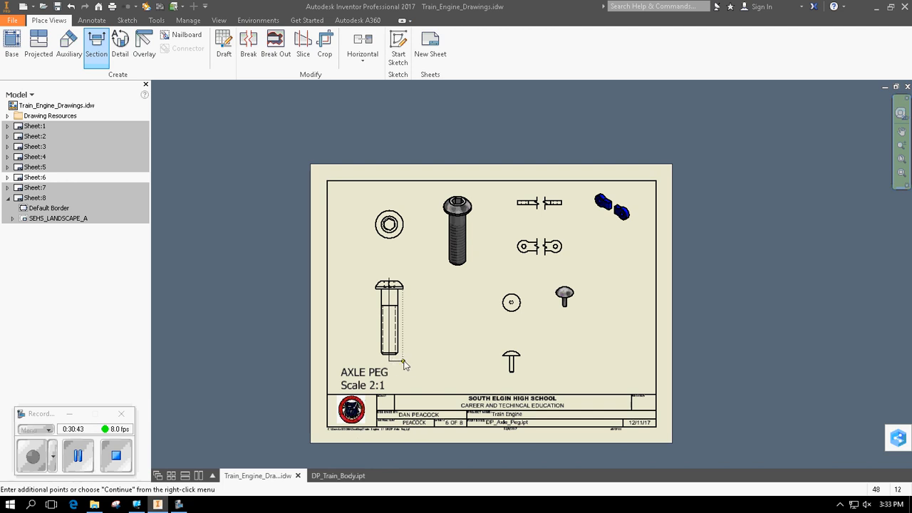
pyautogui.rightClick(403, 364)
pyautogui.click(456, 360)
pyautogui.click(306, 268)
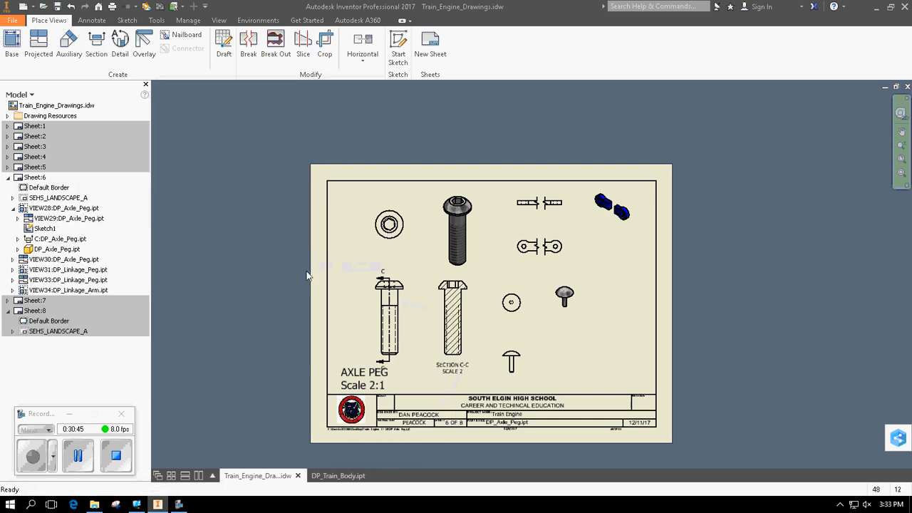
# Shift the axle peg's front and section views slightly up to clear the note, and nudge its top view up
pyautogui.moveTo(488, 356); pyautogui.dragTo(451, 320, button='middle')
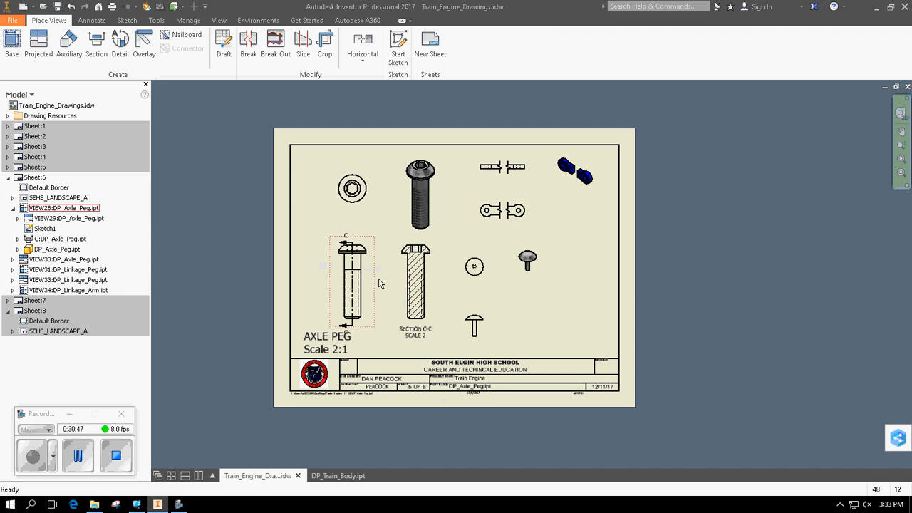
pyautogui.click(373, 232)
pyautogui.moveTo(373, 230); pyautogui.dragTo(365, 205)
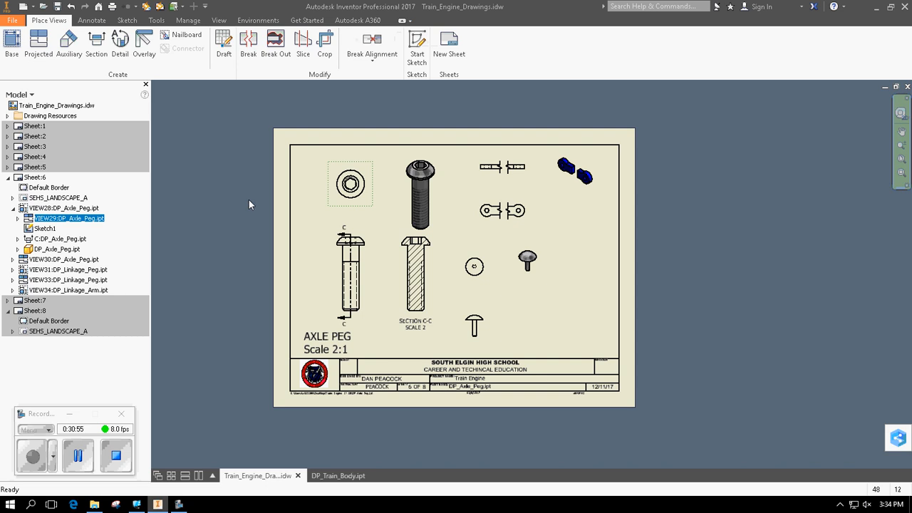
# Add a vertical overall length dimension from the head's top to the shank's end in the axle peg's front view, placed beside the section view
pyautogui.click(89, 20)
pyautogui.click(28, 54)
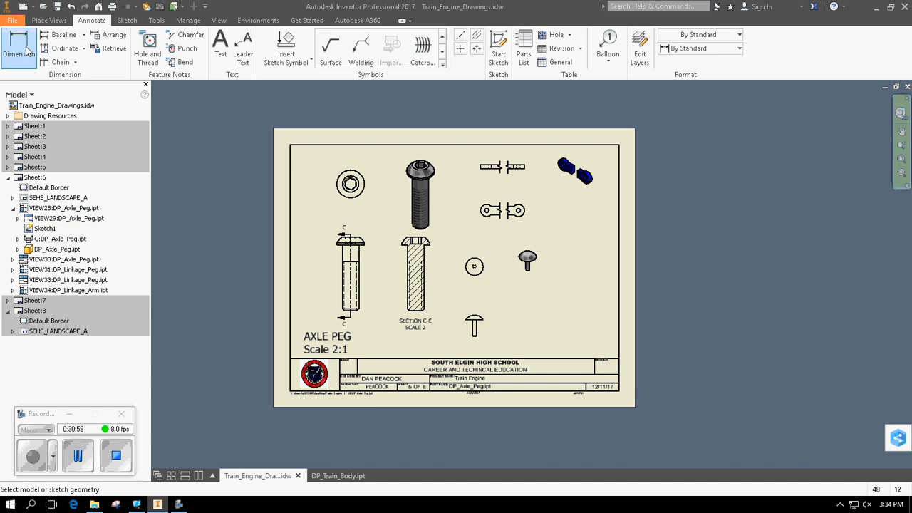
pyautogui.scroll(3, 385, 206)
pyautogui.moveTo(356, 218); pyautogui.dragTo(327, 221, button='middle')
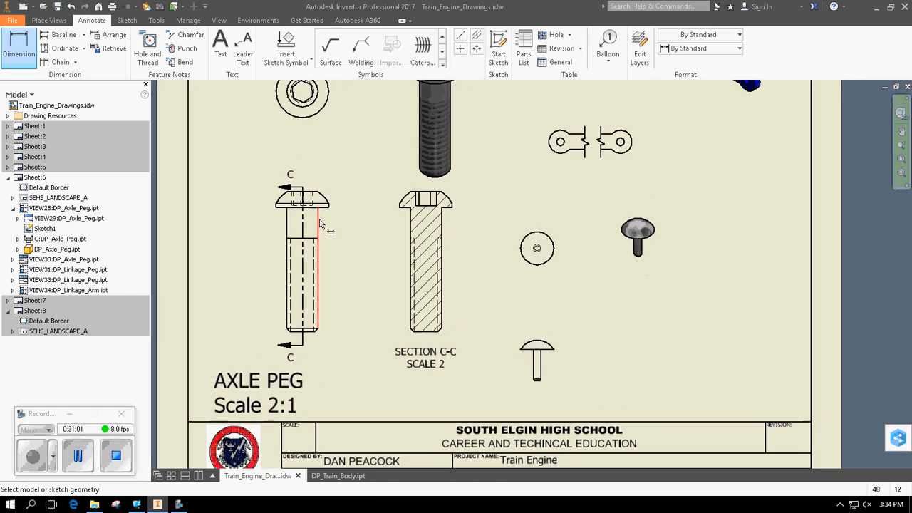
pyautogui.click(318, 195)
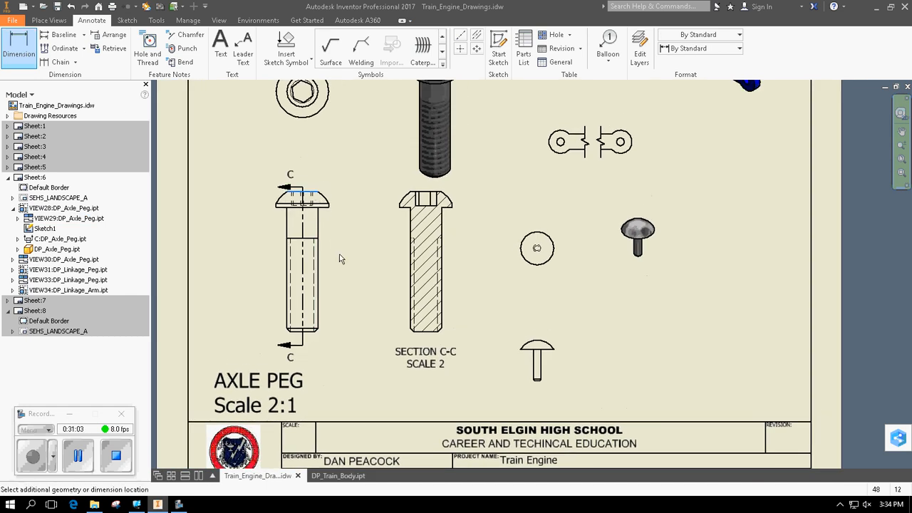
pyautogui.click(313, 331)
pyautogui.click(355, 319)
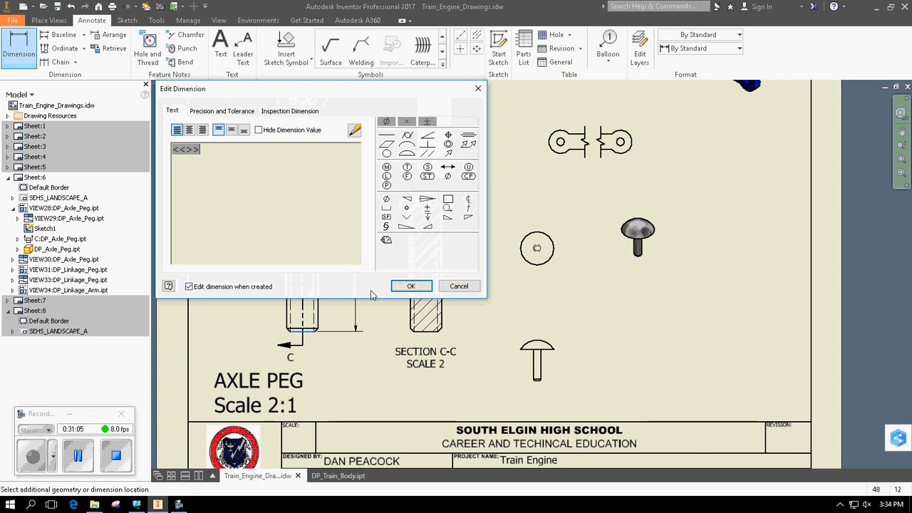
pyautogui.click(413, 286)
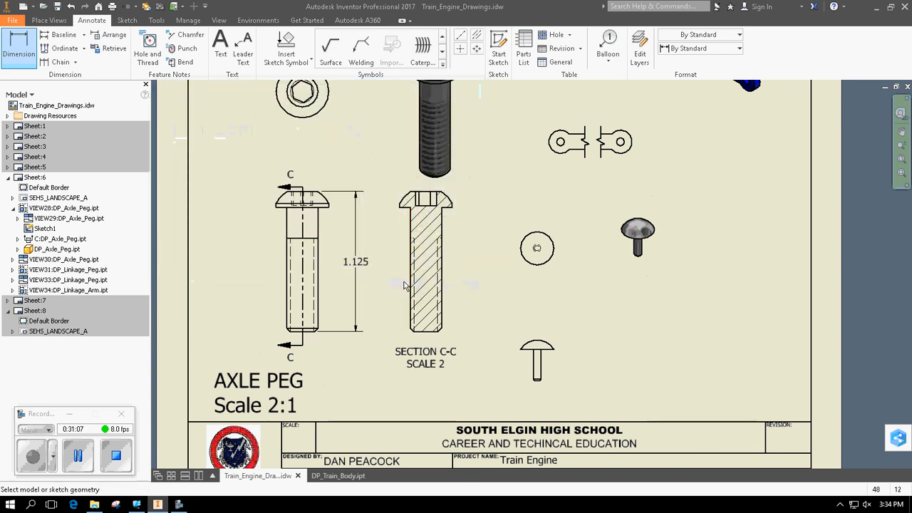
# Dimension the thickness of the straight rim at the base of the head in the axle peg's front view, placed beside the head
pyautogui.scroll(-4, 384, 277)
pyautogui.scroll(2, 306, 186)
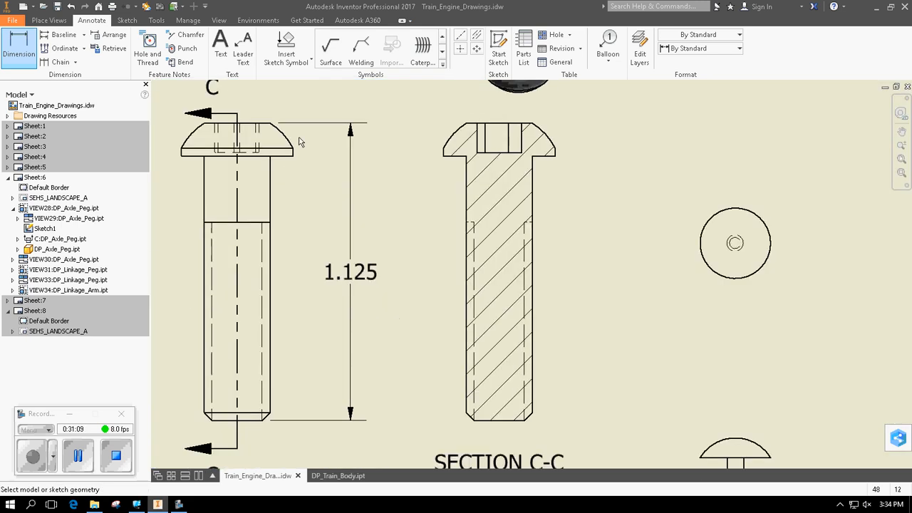
pyautogui.click(294, 149)
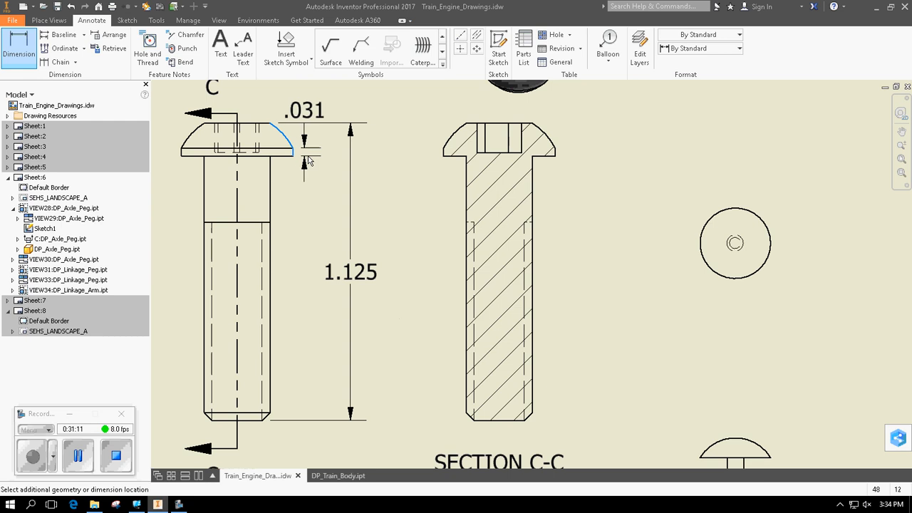
pyautogui.click(314, 164)
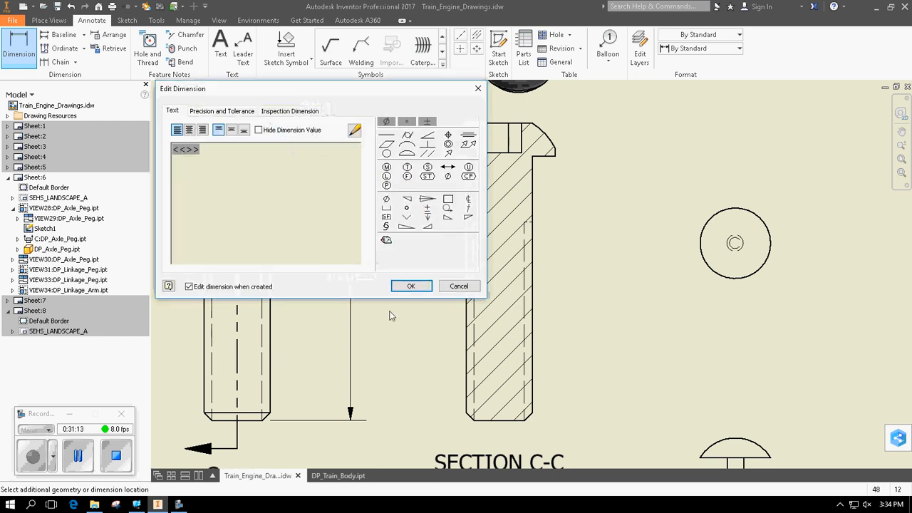
pyautogui.click(410, 286)
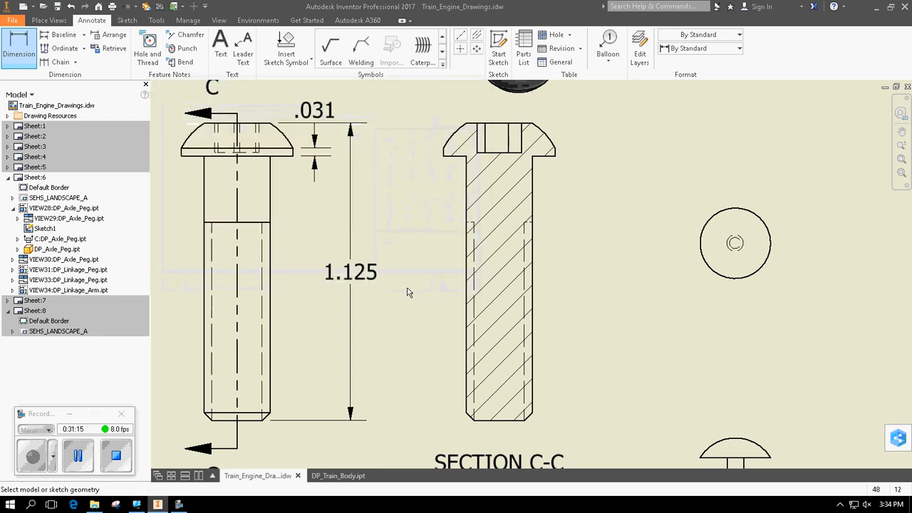
# Dimension the shank's length from the head's underside to its end in the front view, and move the overall length dimension outward to clear it
pyautogui.click(292, 154)
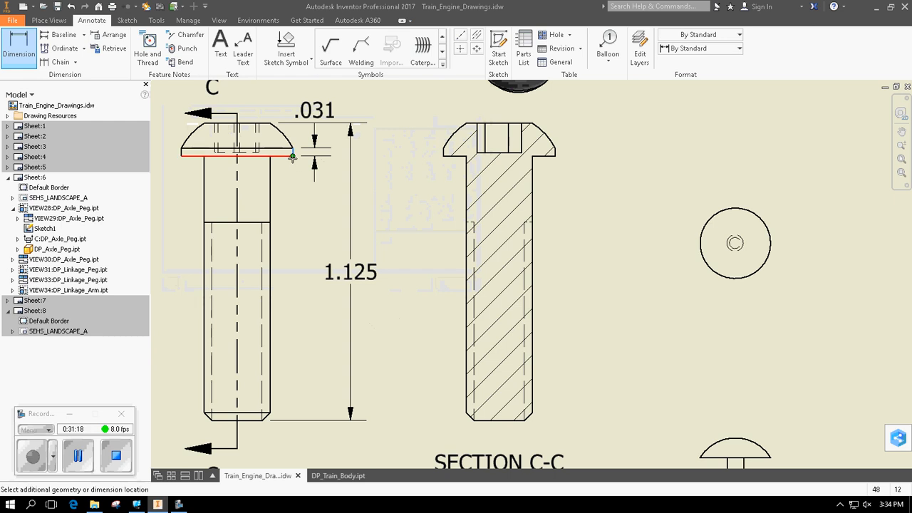
pyautogui.click(263, 421)
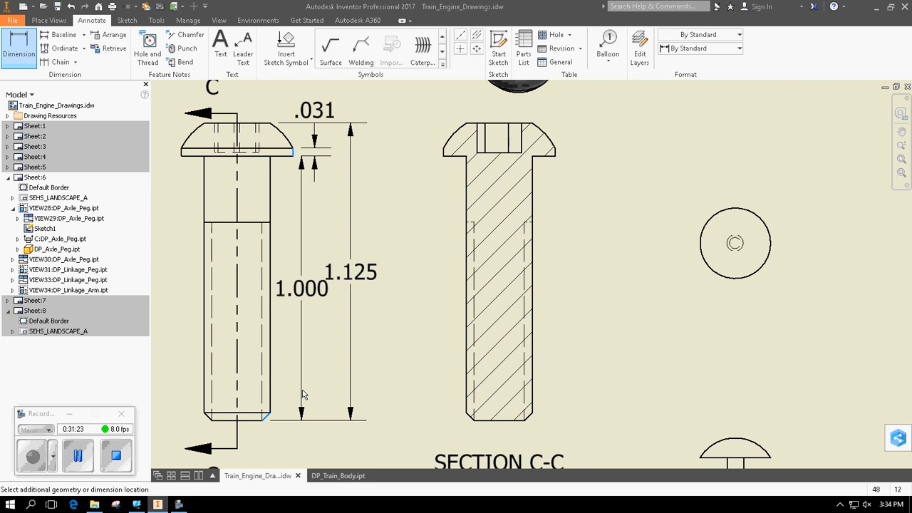
pyautogui.click(302, 391)
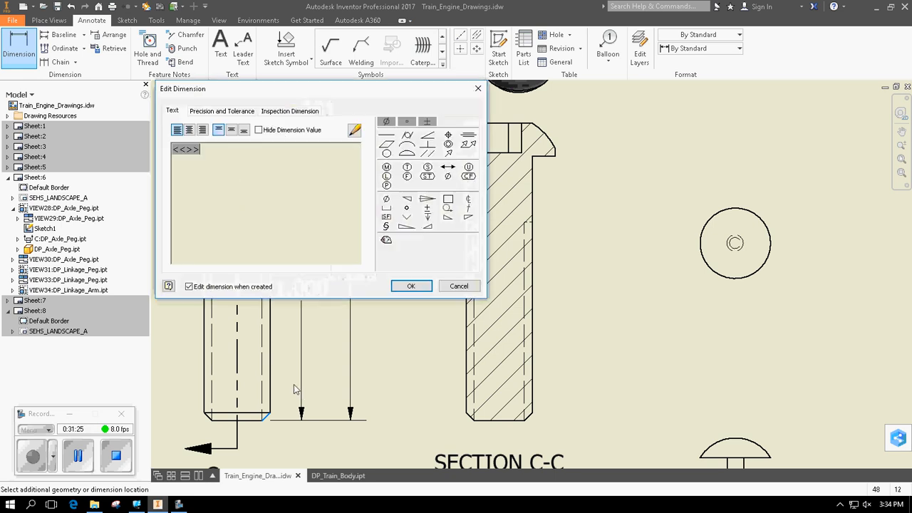
pyautogui.click(411, 286)
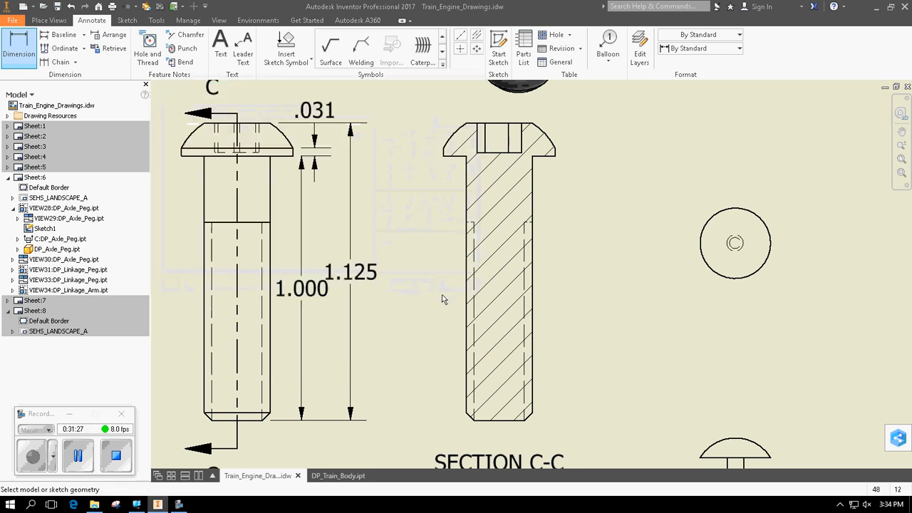
pyautogui.scroll(-2, 418, 309)
pyautogui.press('Escape')
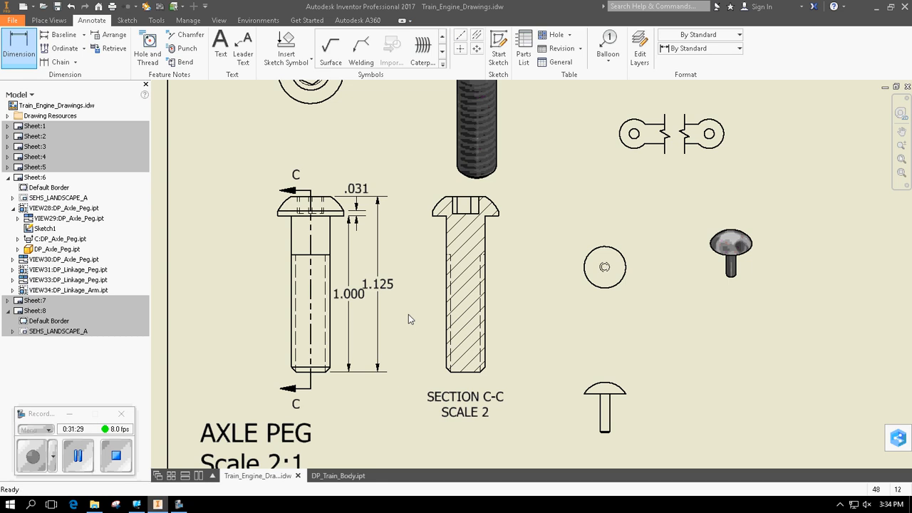
pyautogui.moveTo(385, 289); pyautogui.dragTo(395, 288)
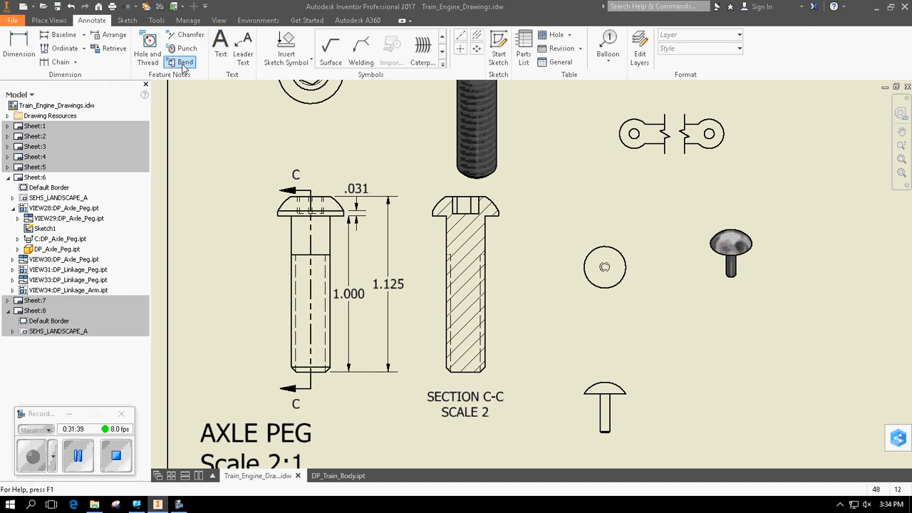
# Add a thread note to the shank's threaded edge in the axle peg's front view, placed on the side opposite the length dimensions
pyautogui.click(149, 57)
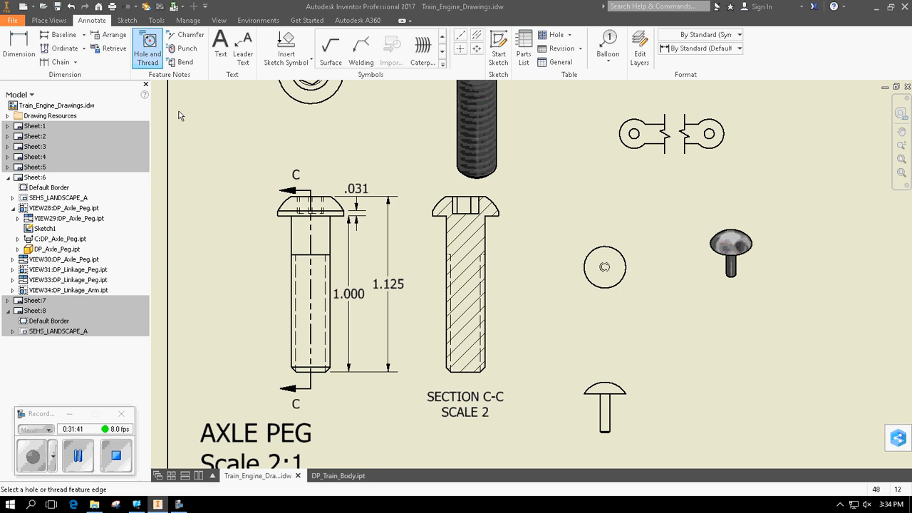
pyautogui.click(291, 315)
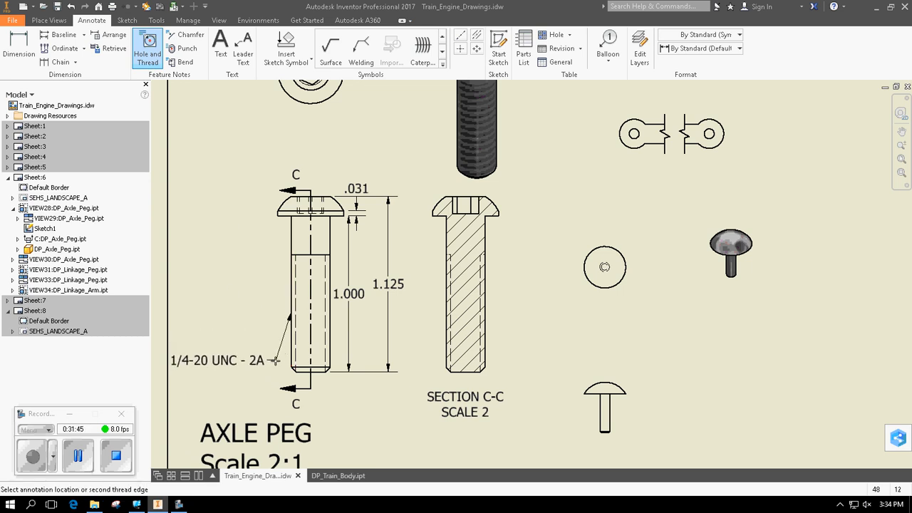
pyautogui.click(275, 360)
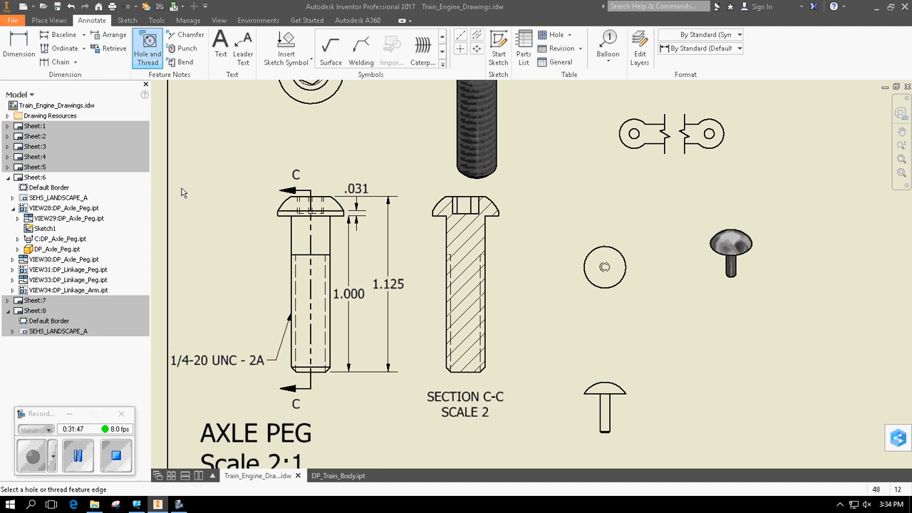
# Add a radius dimension to the curved edge of the domed head in the front view, placed above and outside the head
pyautogui.click(19, 46)
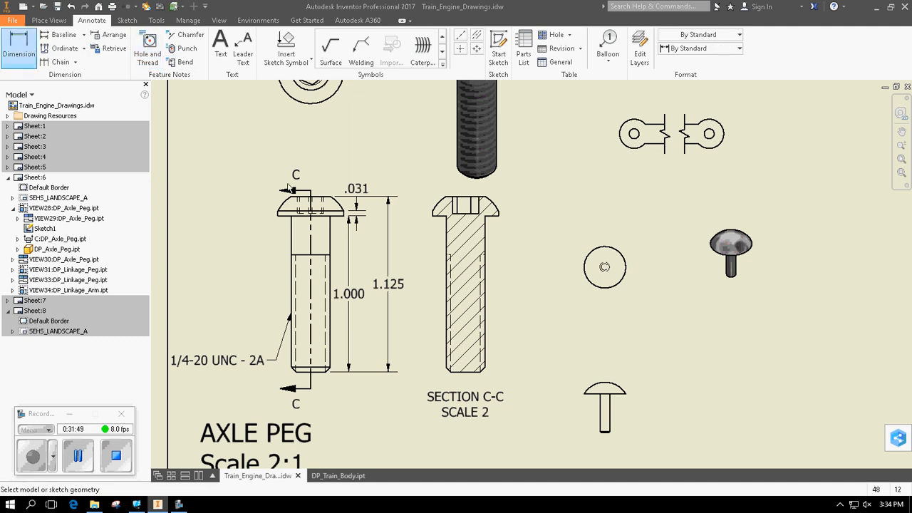
pyautogui.scroll(5, 290, 208)
pyautogui.click(262, 177)
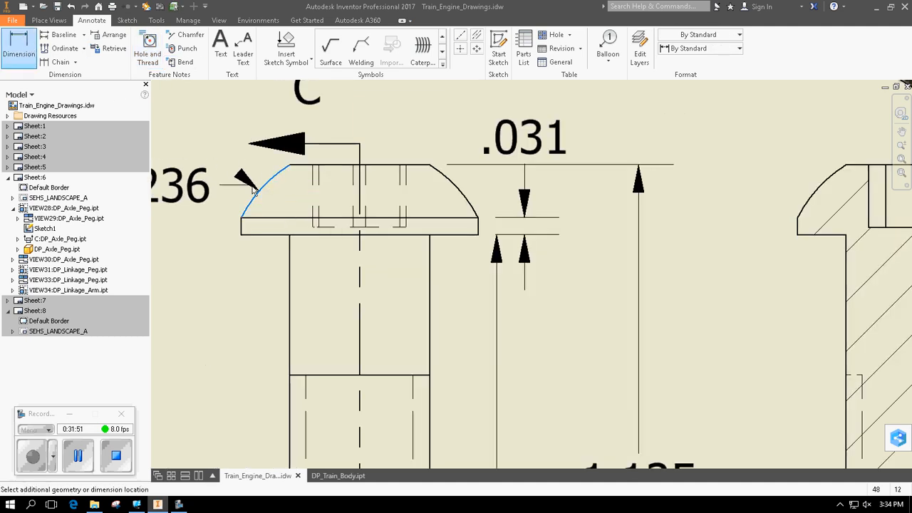
pyautogui.scroll(-4, 245, 176)
pyautogui.click(229, 165)
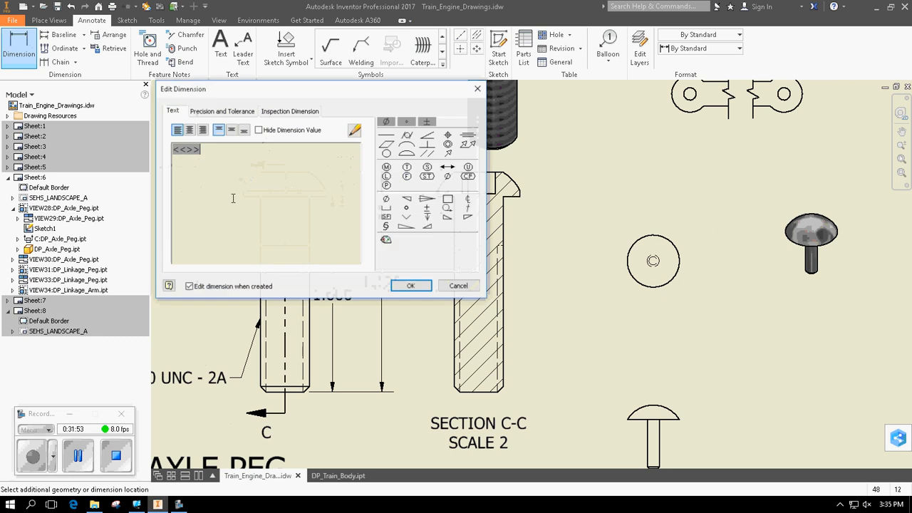
pyautogui.click(408, 285)
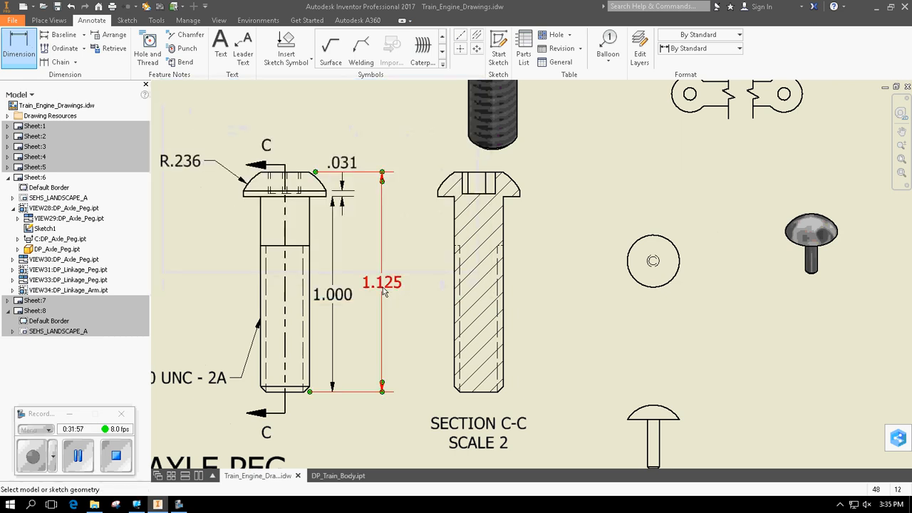
# Dimension the hex socket's depth in Section C-C beside the head, and remove the stray symbols from the dimension text
pyautogui.click(480, 192)
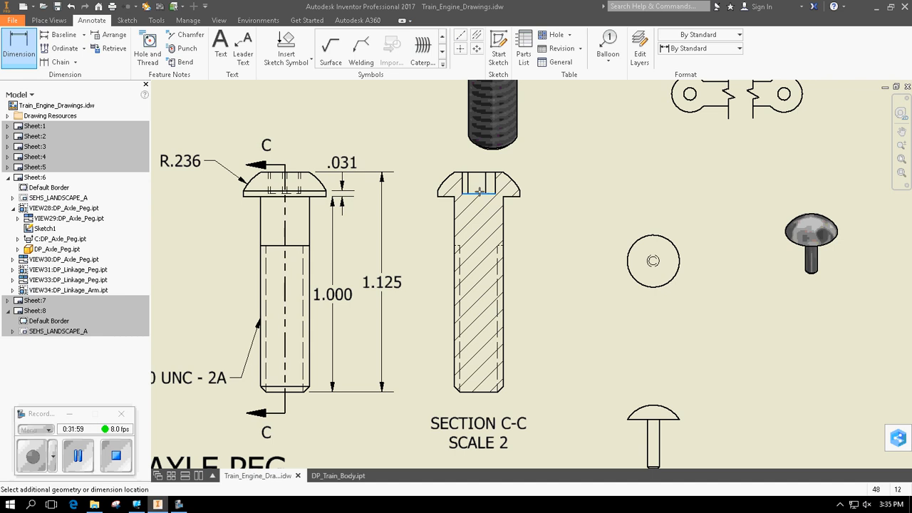
pyautogui.click(420, 178)
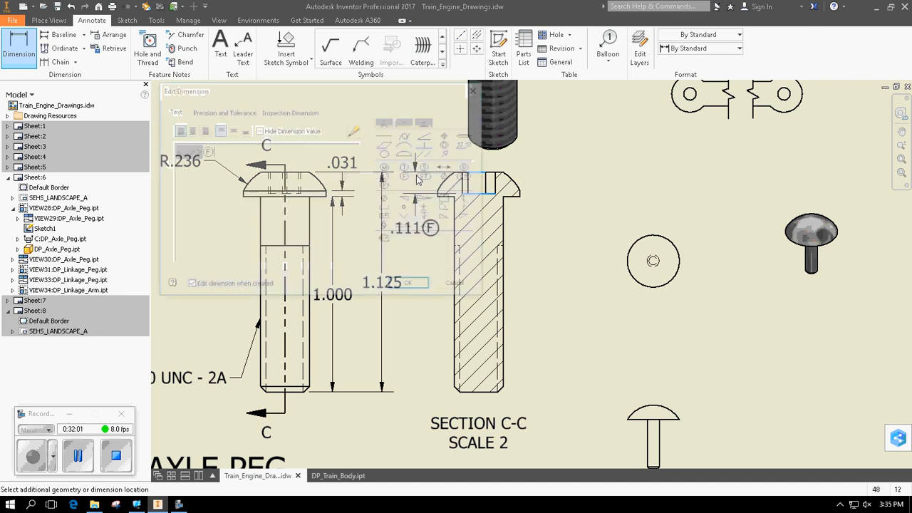
pyautogui.click(413, 285)
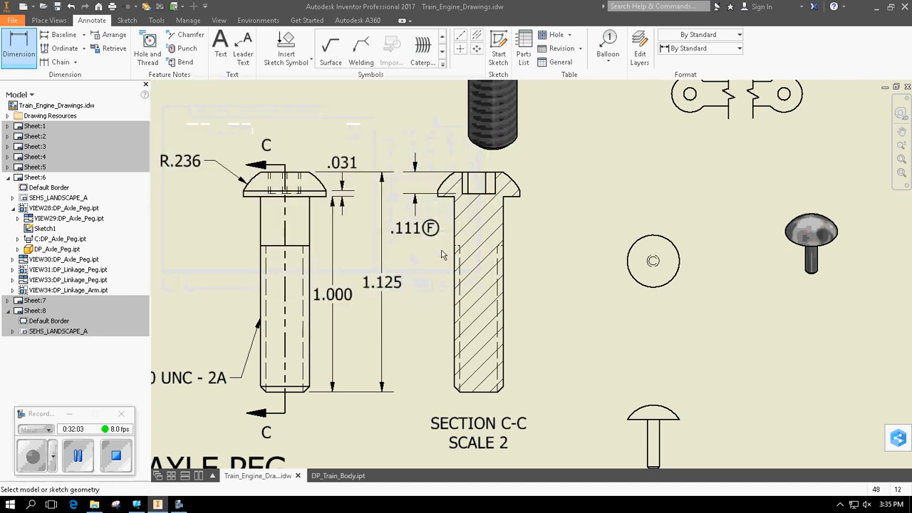
pyautogui.doubleClick(411, 228)
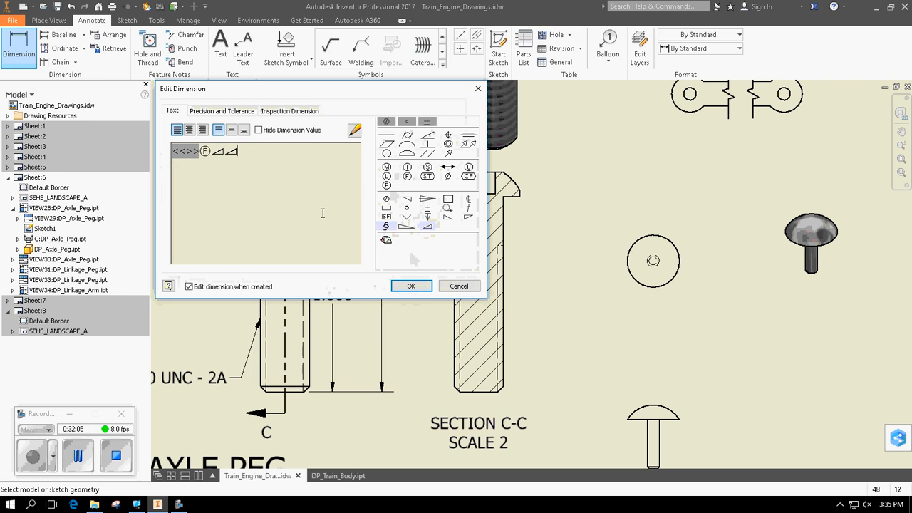
pyautogui.press('BackSpace')
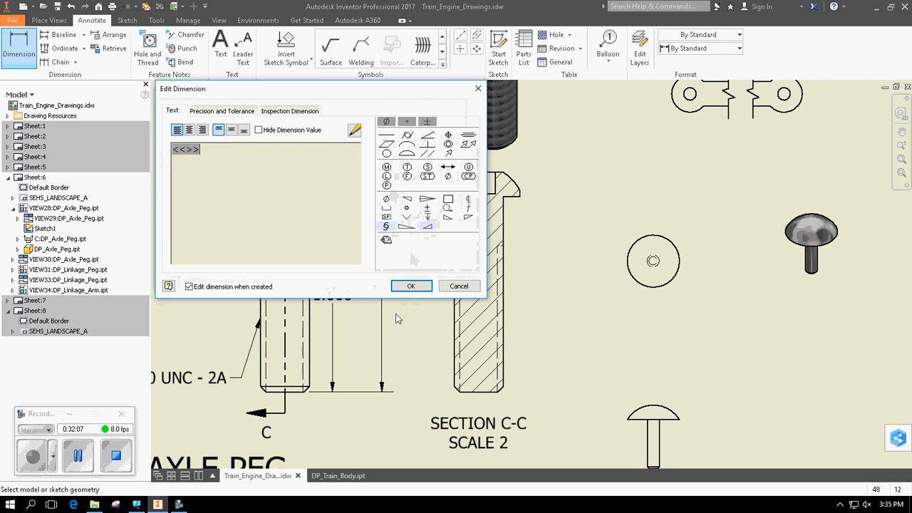
pyautogui.click(413, 289)
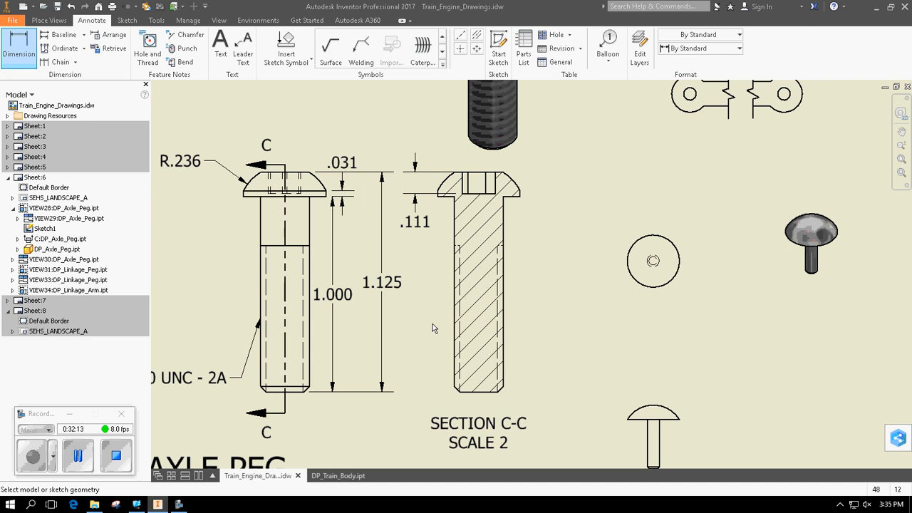
# Add an aligned dimension across two parallel flats of the hex socket in the axle peg's top view, placed outside the head
pyautogui.moveTo(430, 328); pyautogui.dragTo(468, 468, button='middle')
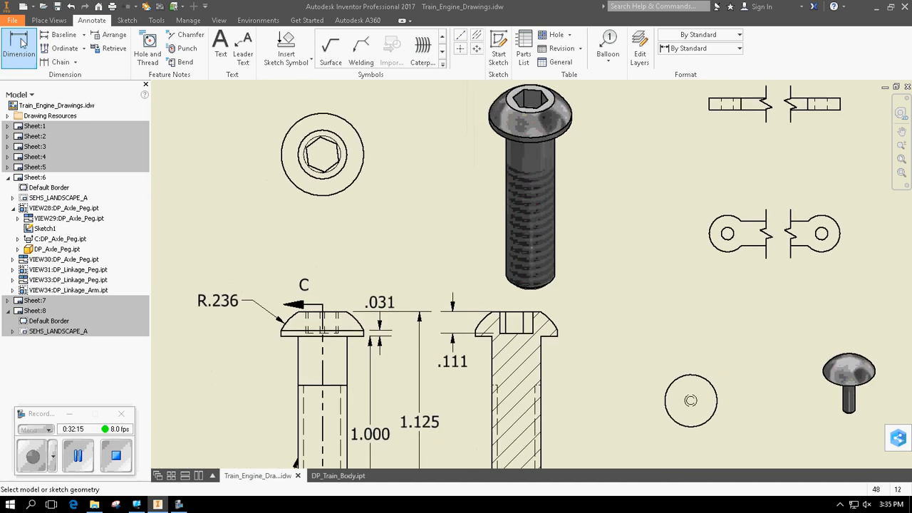
pyautogui.click(306, 155)
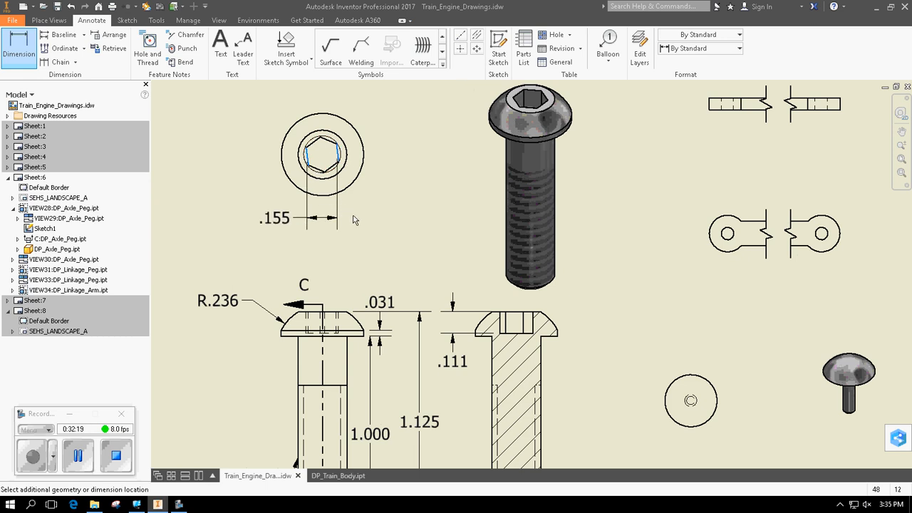
pyautogui.press('Escape')
pyautogui.scroll(3, 344, 169)
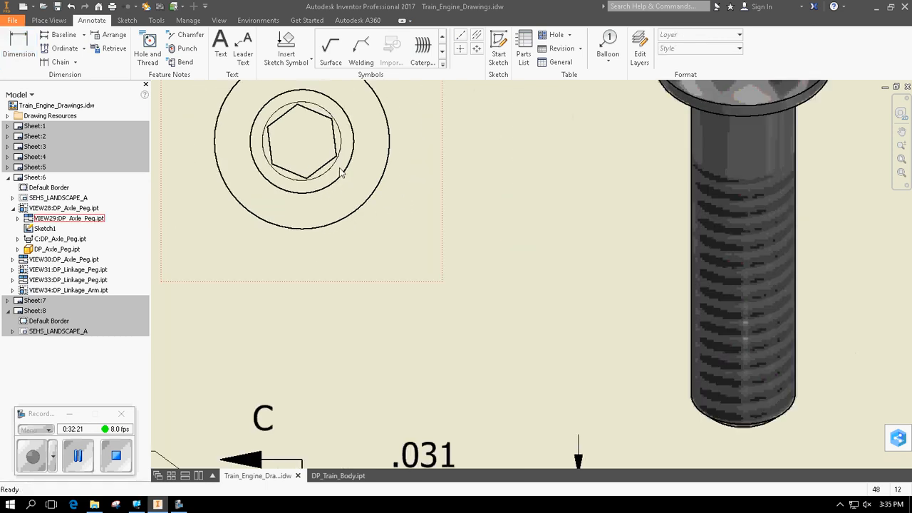
pyautogui.moveTo(313, 179); pyautogui.dragTo(324, 201, button='middle')
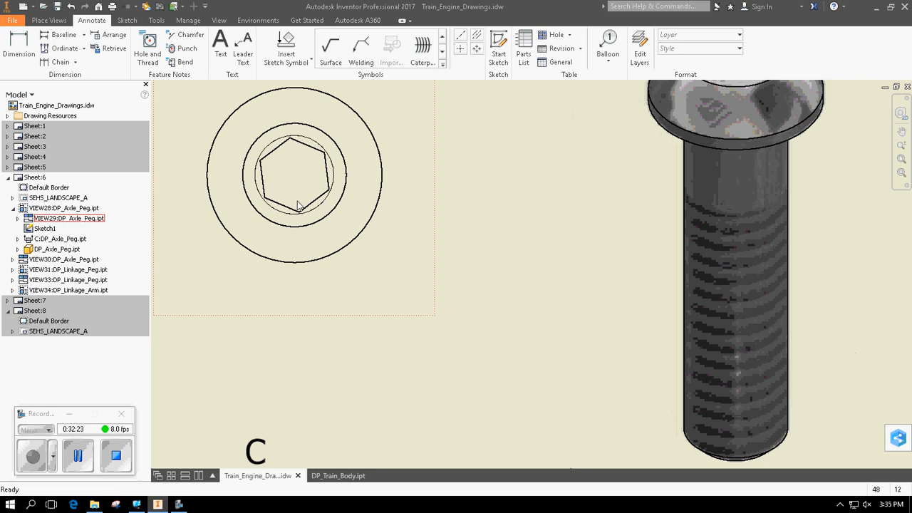
pyautogui.press('d')
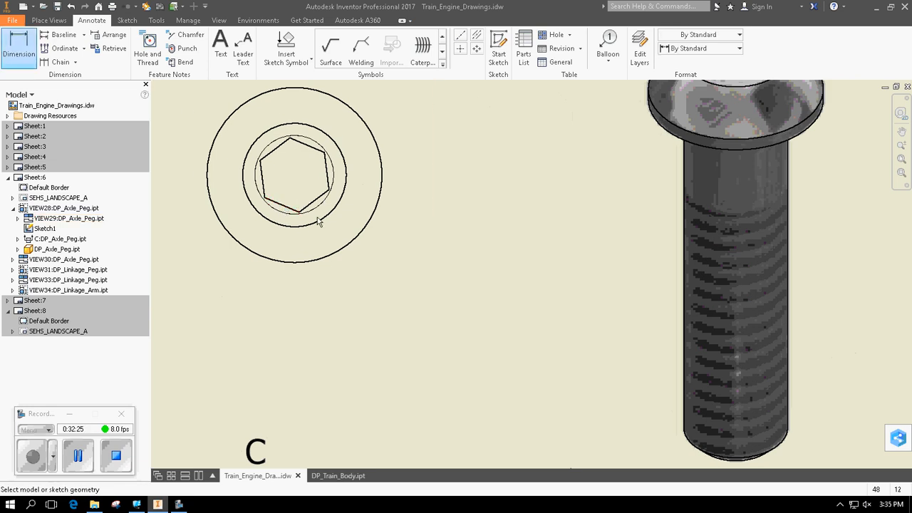
pyautogui.click(292, 208)
pyautogui.click(309, 146)
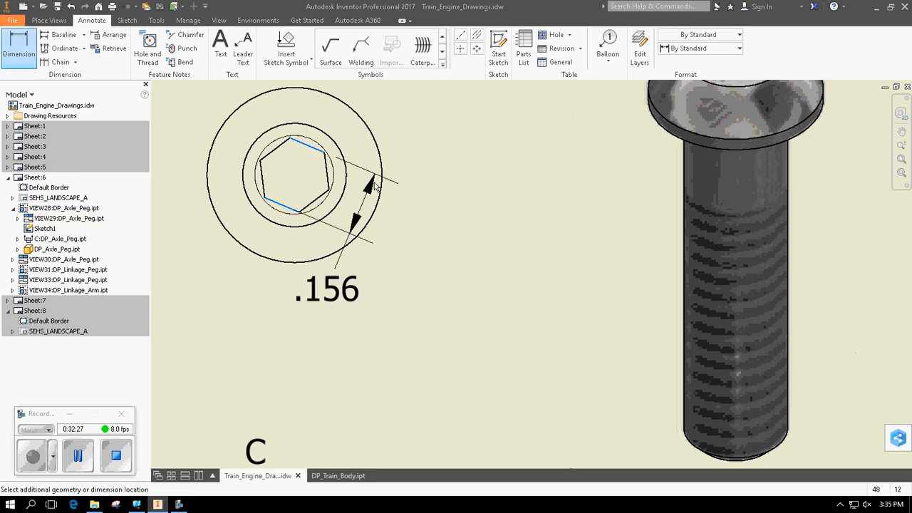
pyautogui.click(463, 244)
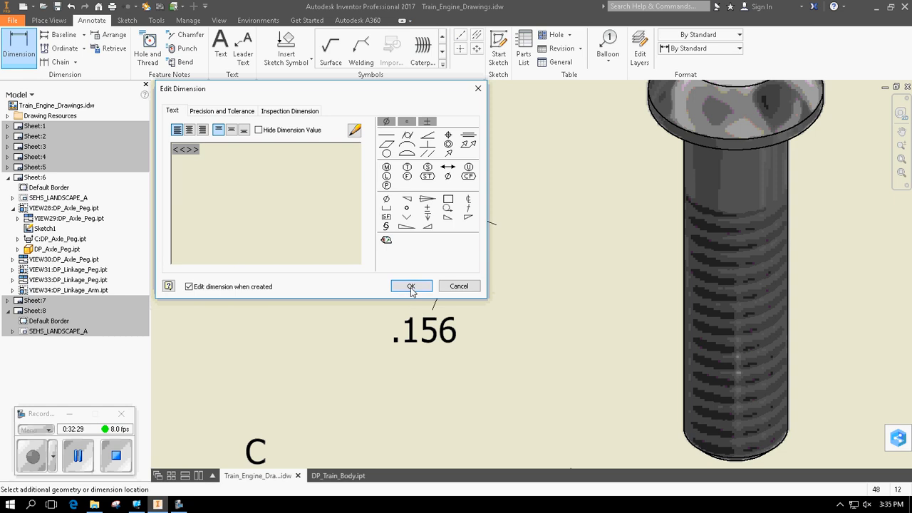
pyautogui.click(410, 287)
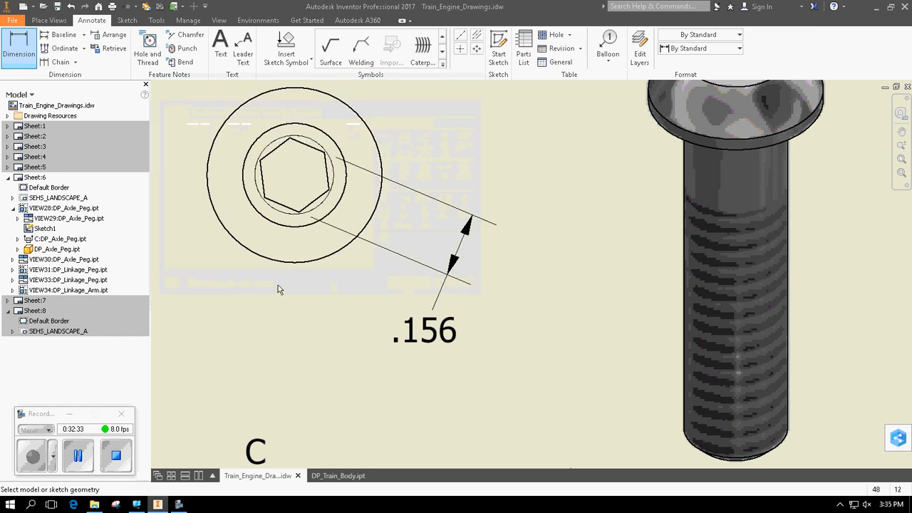
# Add diameter dimensions to the head's outermost circle and the next circle inside it in the axle peg's top view, stacked beside the head
pyautogui.click(25, 50)
pyautogui.click(375, 136)
pyautogui.click(441, 108)
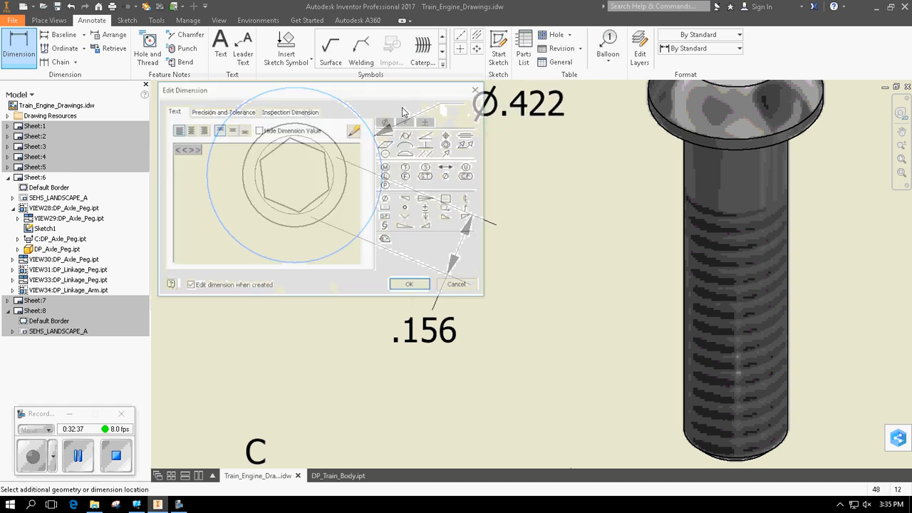
pyautogui.click(409, 286)
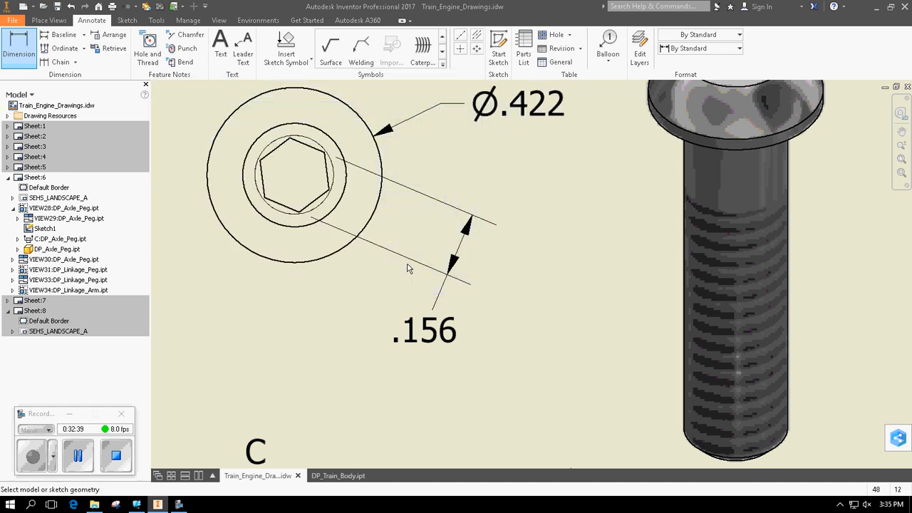
pyautogui.click(345, 165)
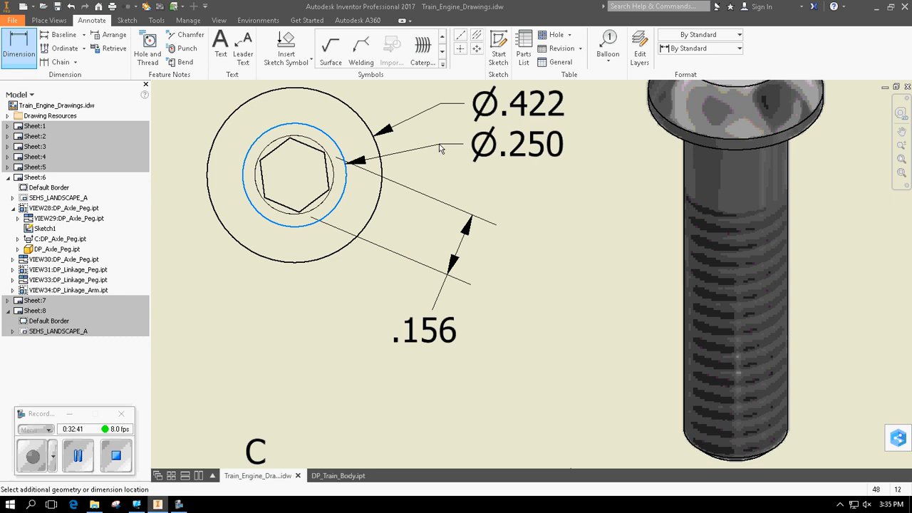
pyautogui.click(436, 151)
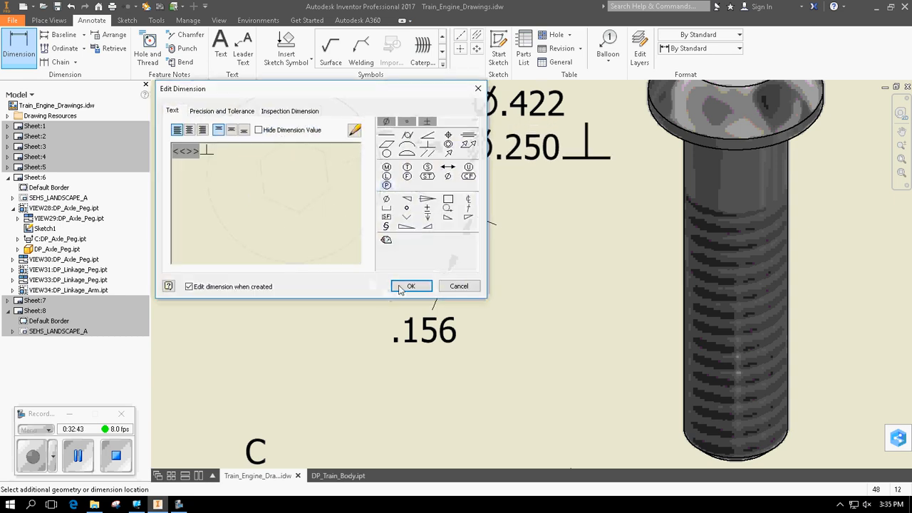
pyautogui.click(409, 284)
# Add a bisecting centerline between the two long edges of the shank in the linkage peg's front view
pyautogui.scroll(-4, 482, 316)
pyautogui.moveTo(483, 315)
pyautogui.mouseDown(button='middle')
pyautogui.moveTo(476, 199)
pyautogui.moveTo(477, 210)
pyautogui.mouseUp(button='middle')
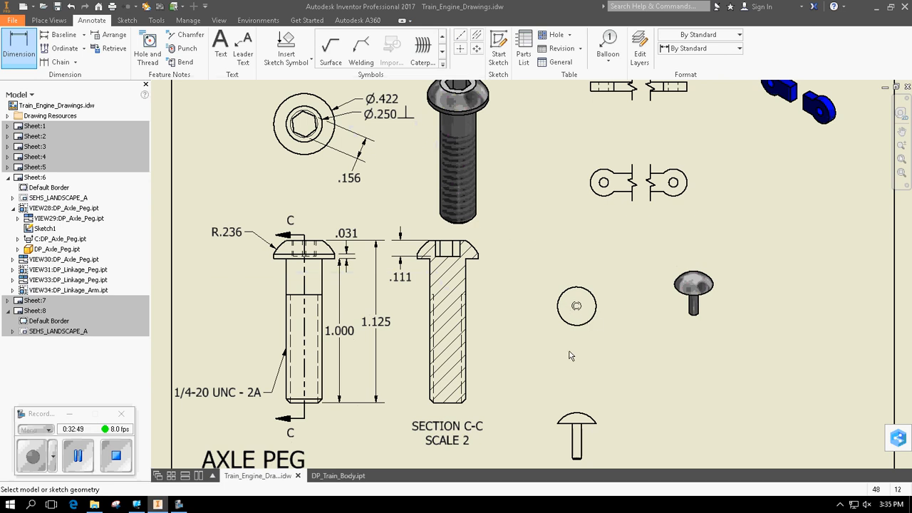
pyautogui.moveTo(622, 349); pyautogui.dragTo(554, 222, button='middle')
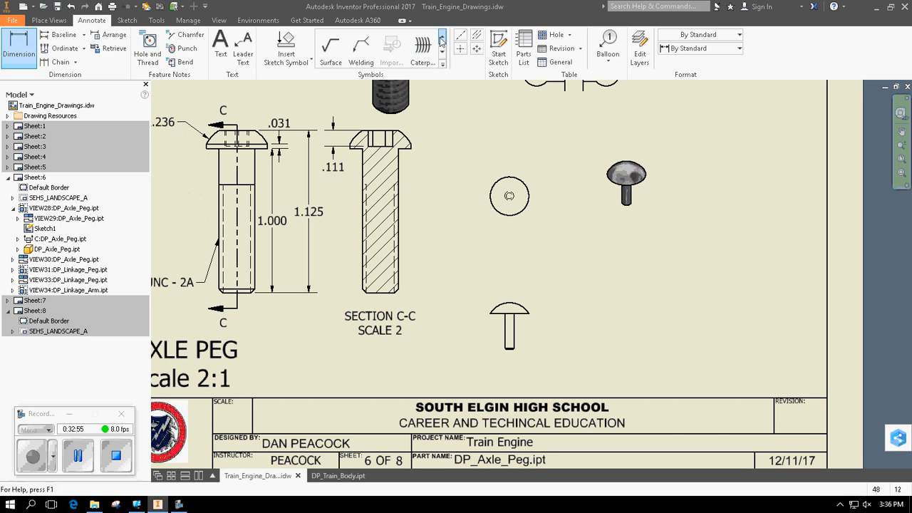
pyautogui.click(477, 35)
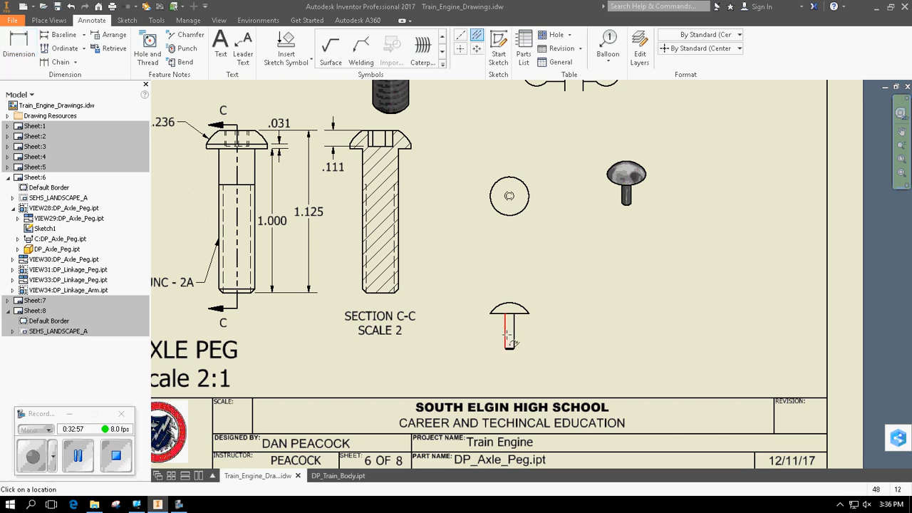
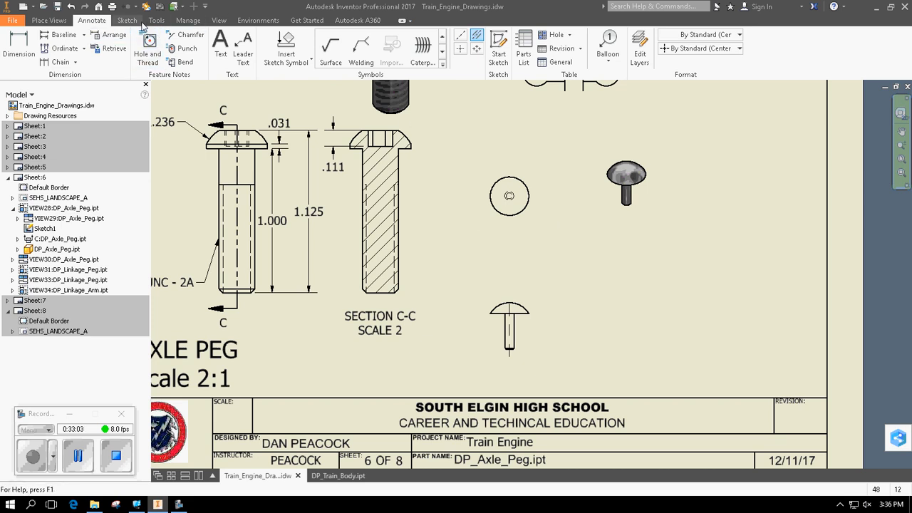
# Place a two-line note reading "LINKAGE PEG" and "Scale 2:1" beside the linkage peg's front view, with a text height of 0.240 in
pyautogui.click(221, 46)
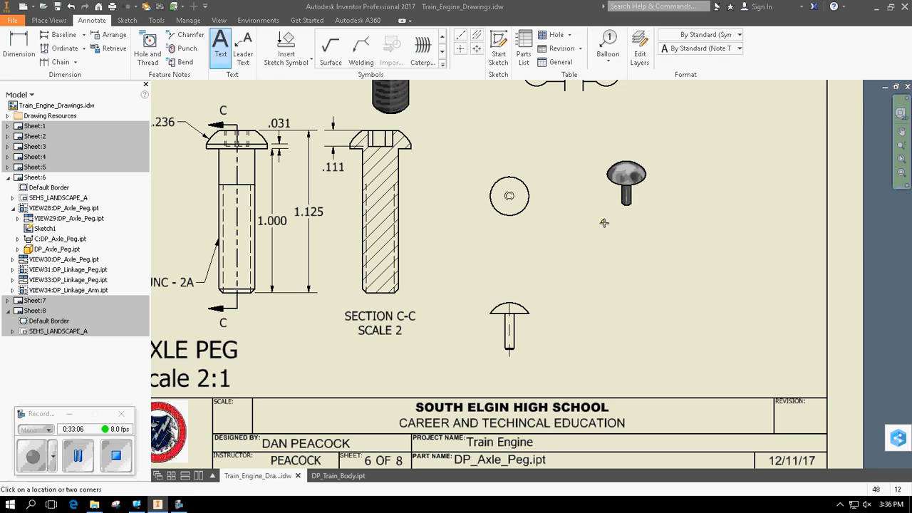
pyautogui.click(631, 331)
pyautogui.click(568, 224)
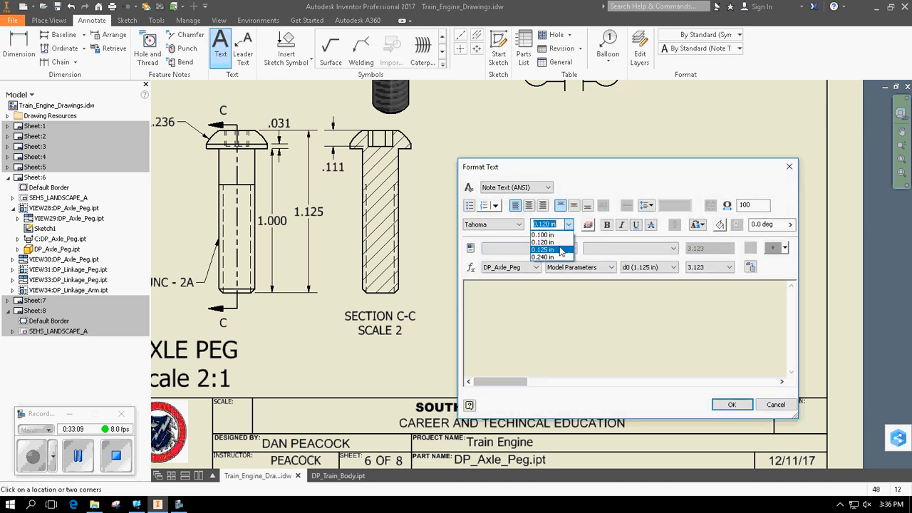
pyautogui.click(544, 256)
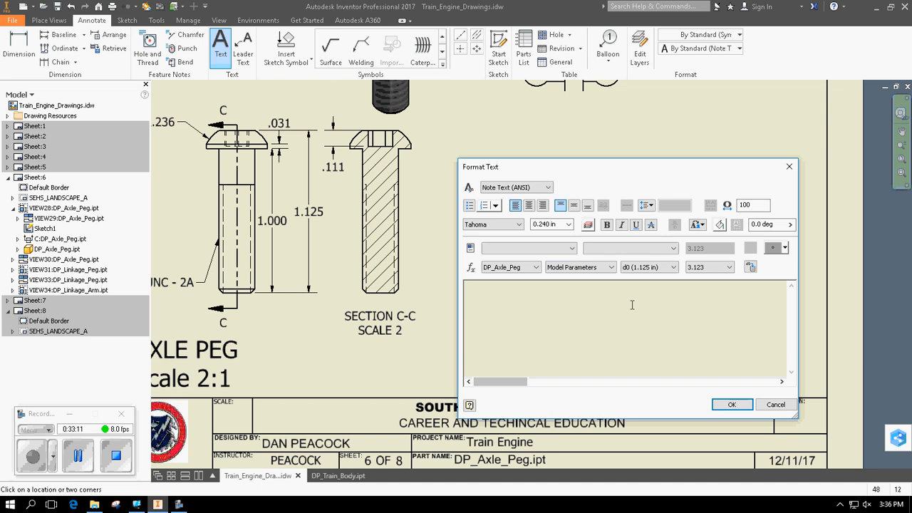
pyautogui.write('Li')
pyautogui.press('BackSpace')
pyautogui.write('INKAGWE')
pyautogui.press('BackSpace')
pyautogui.press('BackSpace')
pyautogui.write('EG ')
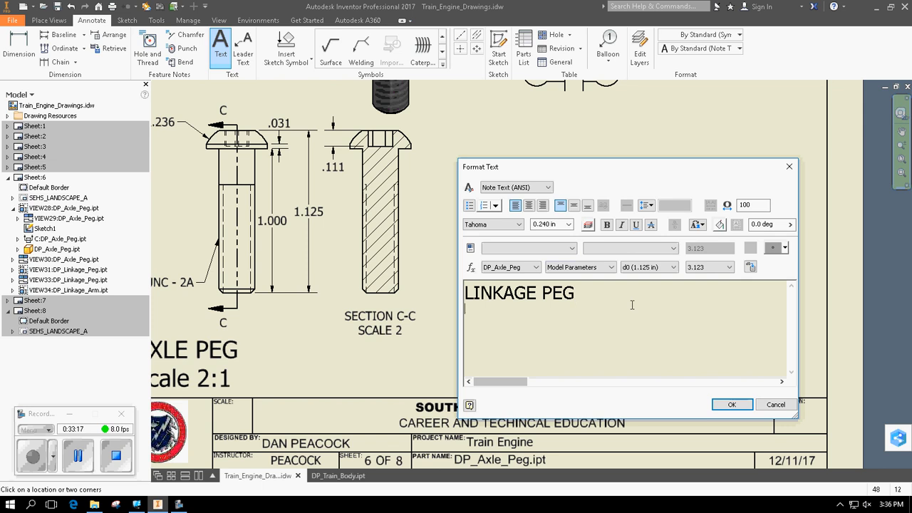
pyautogui.write('Scale 2:1')
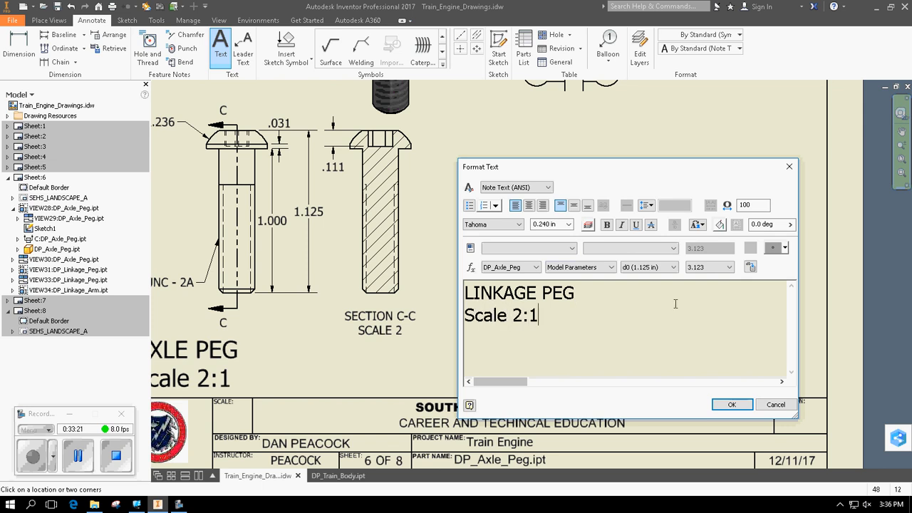
pyautogui.click(732, 405)
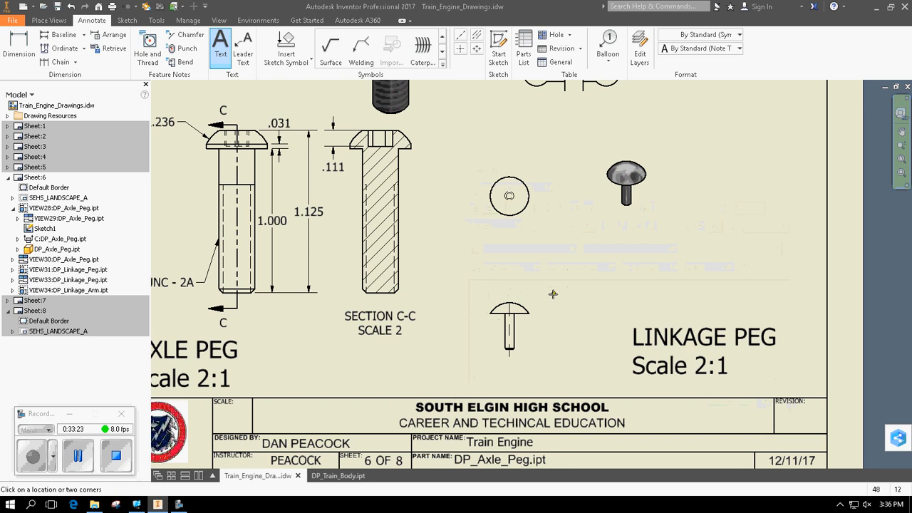
pyautogui.click(19, 44)
pyautogui.click(507, 305)
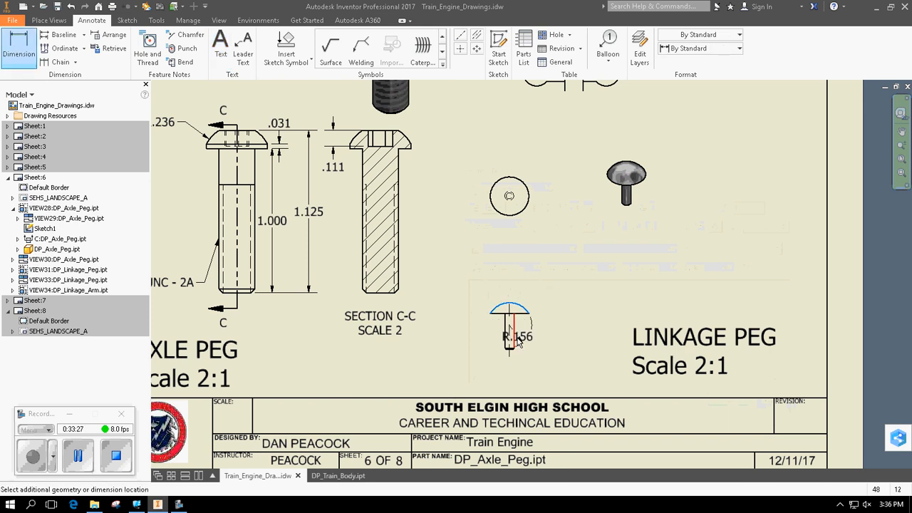
pyautogui.scroll(5, 517, 354)
pyautogui.click(492, 351)
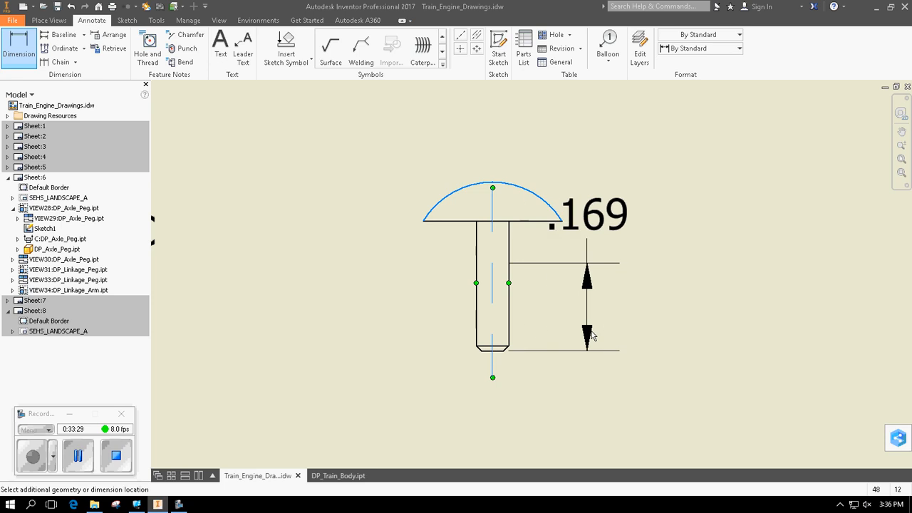
pyautogui.press('Escape')
# Dimension the linkage peg's overall height in the front view, from the dome's peak to the shank's bottom edge
pyautogui.click(19, 55)
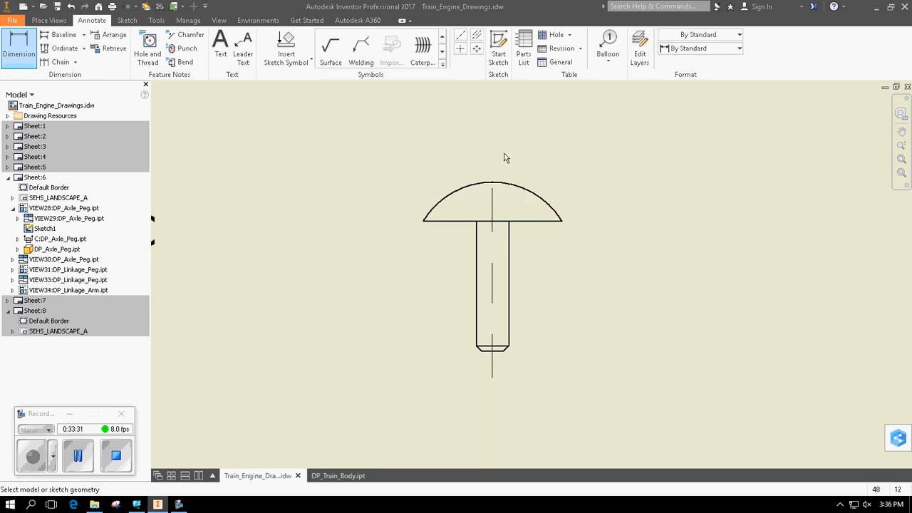
pyautogui.click(494, 183)
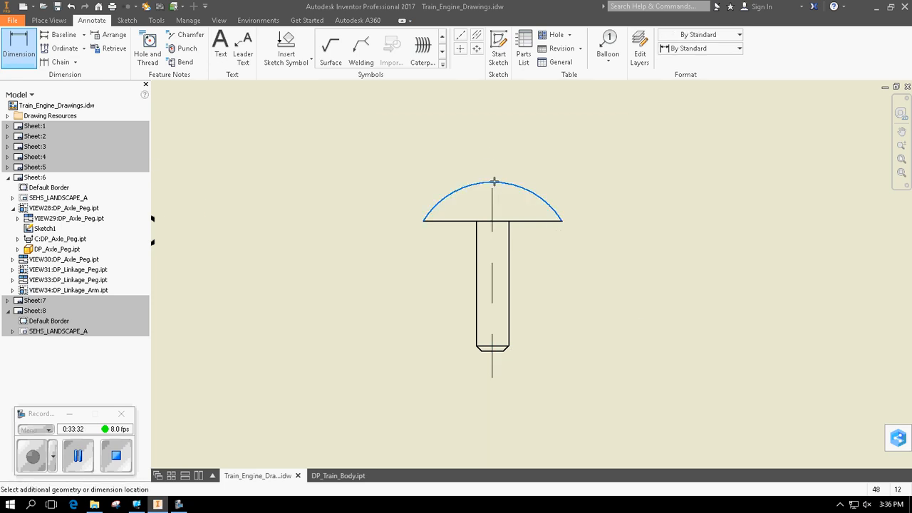
pyautogui.click(497, 349)
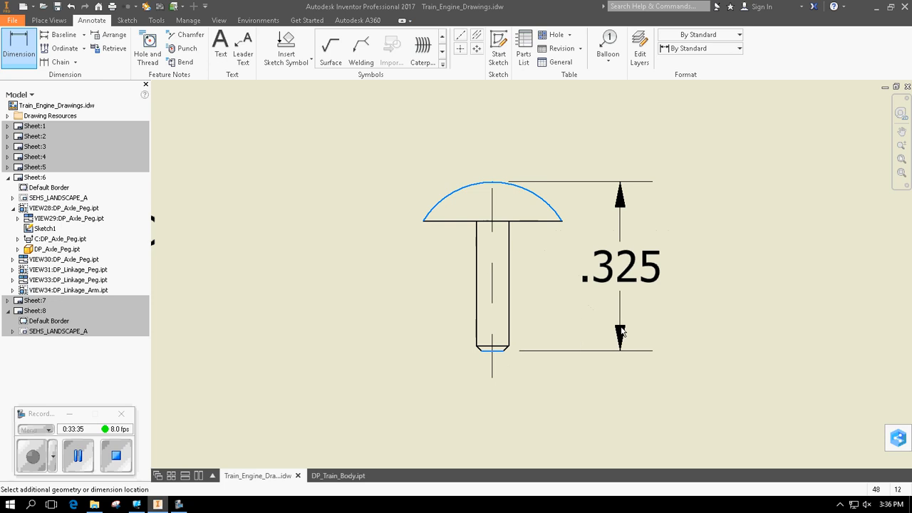
pyautogui.click(680, 267)
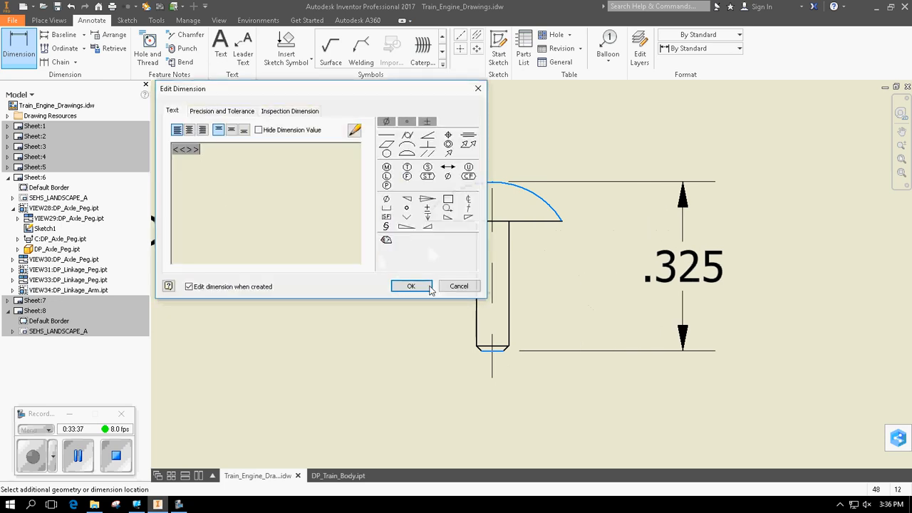
pyautogui.click(417, 285)
# Dimension the linkage peg's shank length from the head's underside to the bottom edge, placed inside the overall height dimension
pyautogui.click(564, 223)
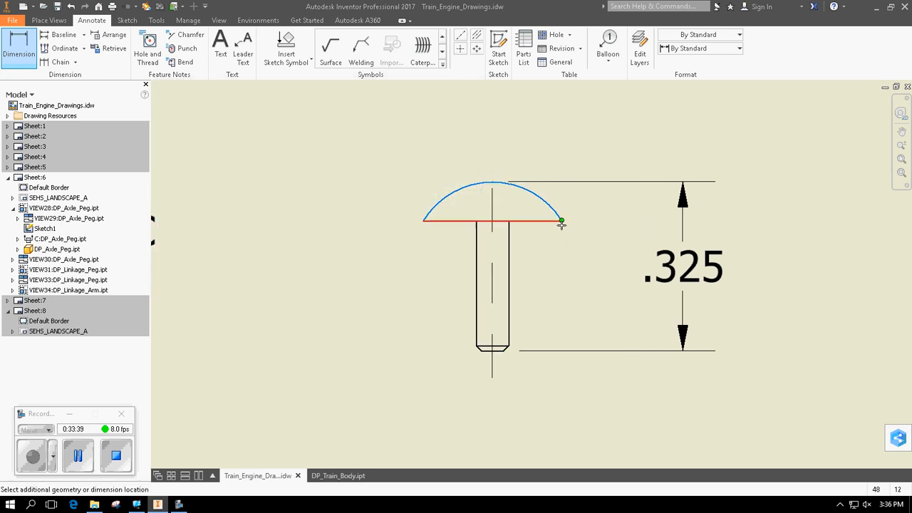
pyautogui.click(496, 351)
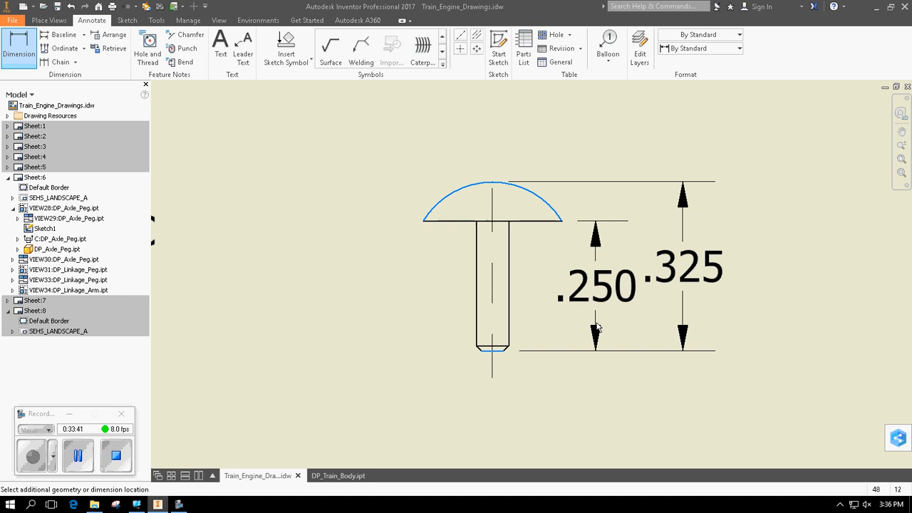
pyautogui.click(602, 328)
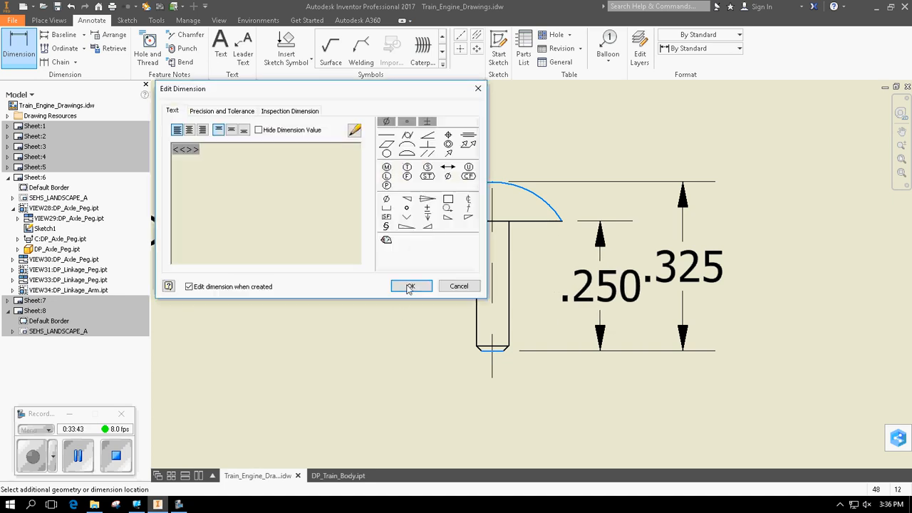
pyautogui.click(403, 287)
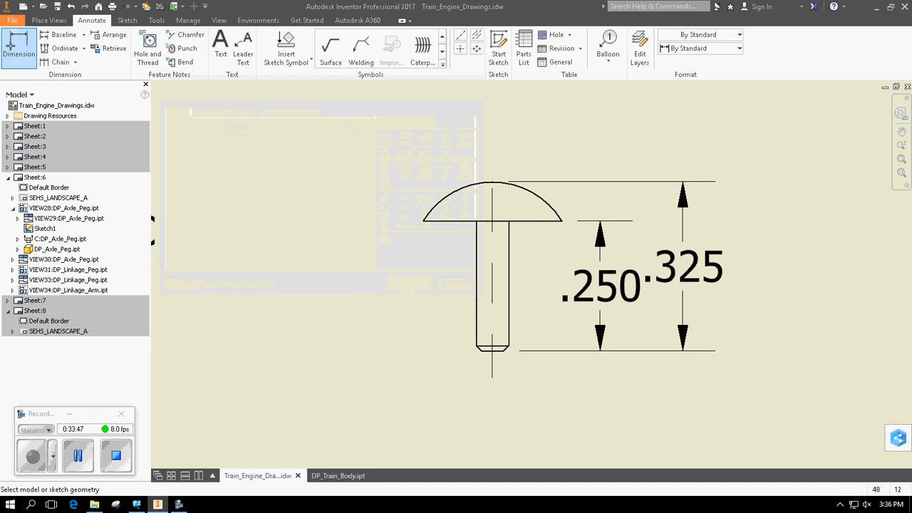
# Dimension the width of the linkage peg's shank below the front view, with the primary unit precision set to four decimals (4.1234)
pyautogui.click(476, 322)
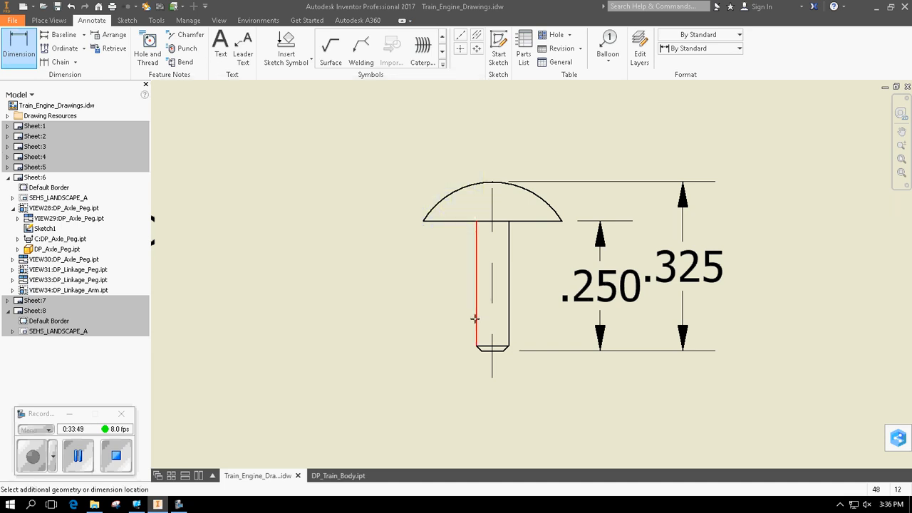
pyautogui.click(510, 324)
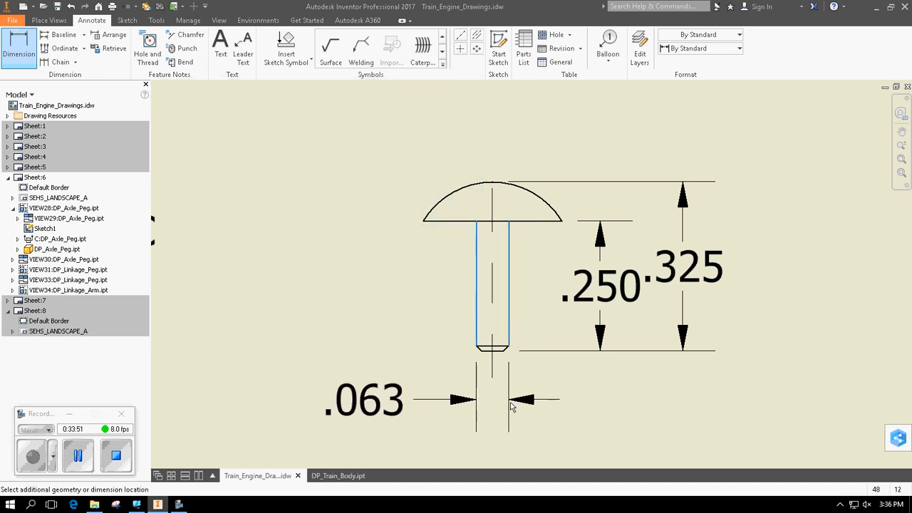
pyautogui.click(510, 406)
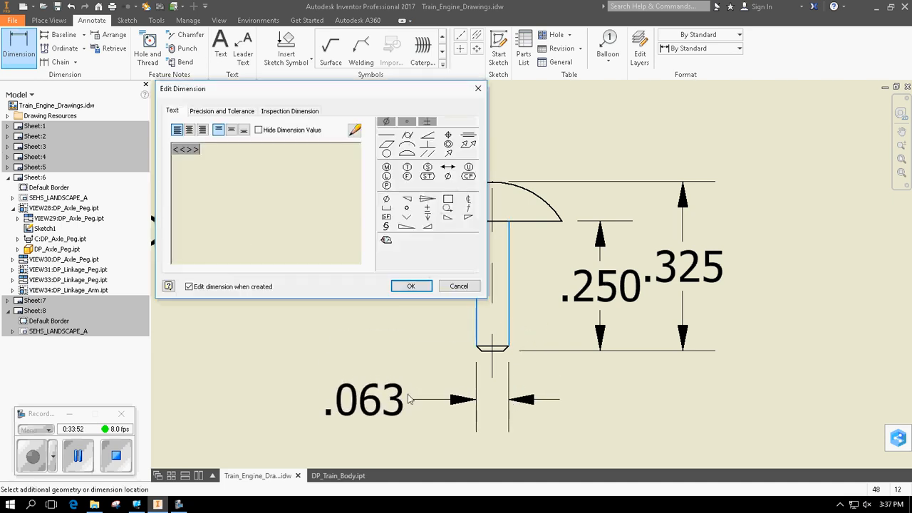
pyautogui.click(221, 111)
pyautogui.click(390, 169)
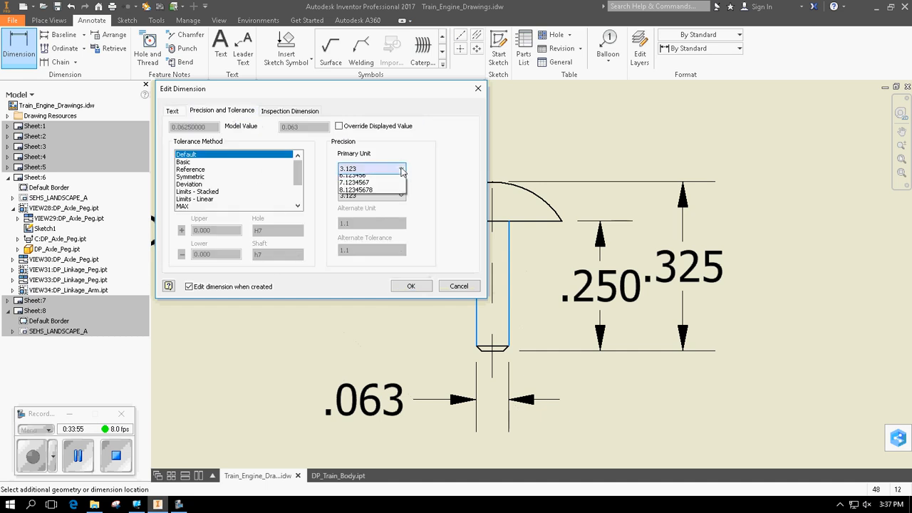
pyautogui.click(388, 206)
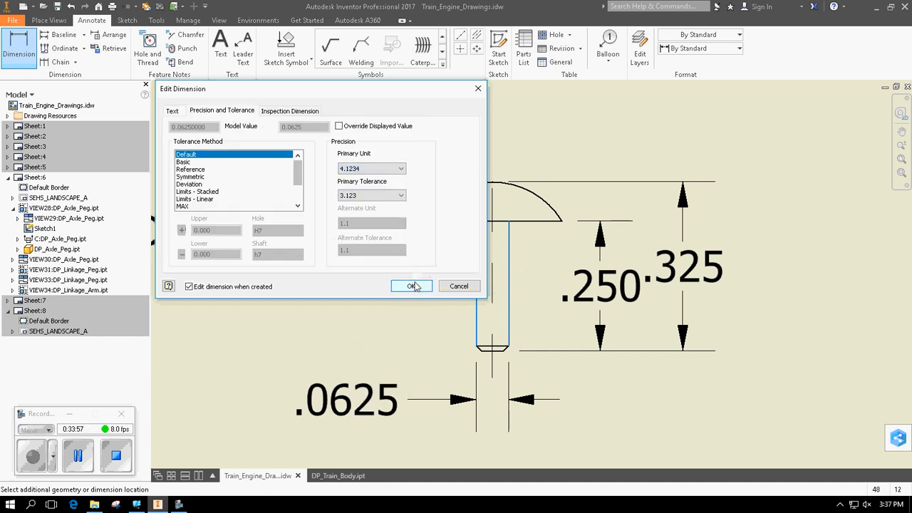
pyautogui.click(411, 285)
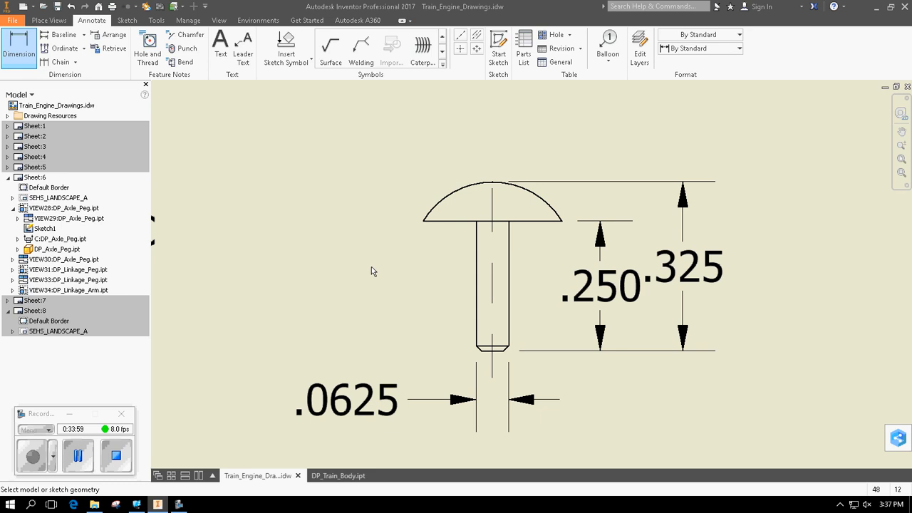
# Add a radius dimension to the linkage peg's domed head, placed above and outside it, with the primary unit precision set to four decimals
pyautogui.click(463, 192)
pyautogui.click(251, 154)
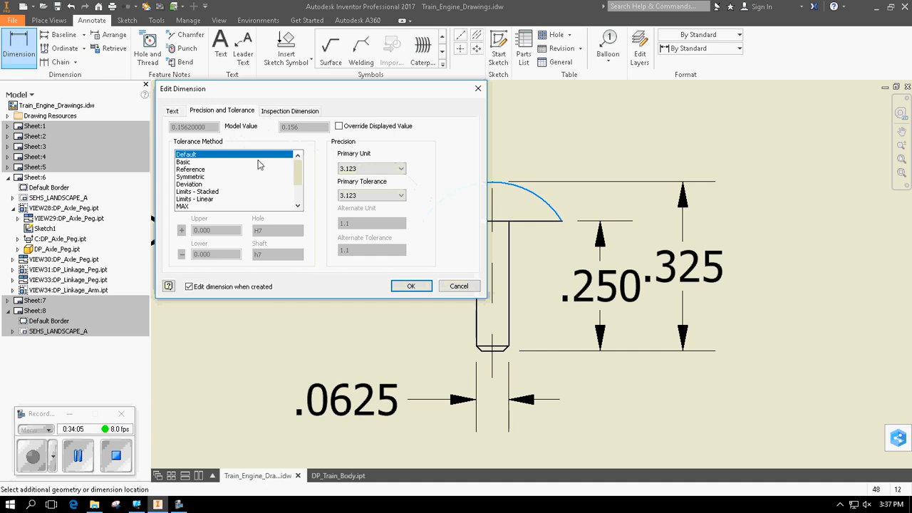
pyautogui.click(384, 168)
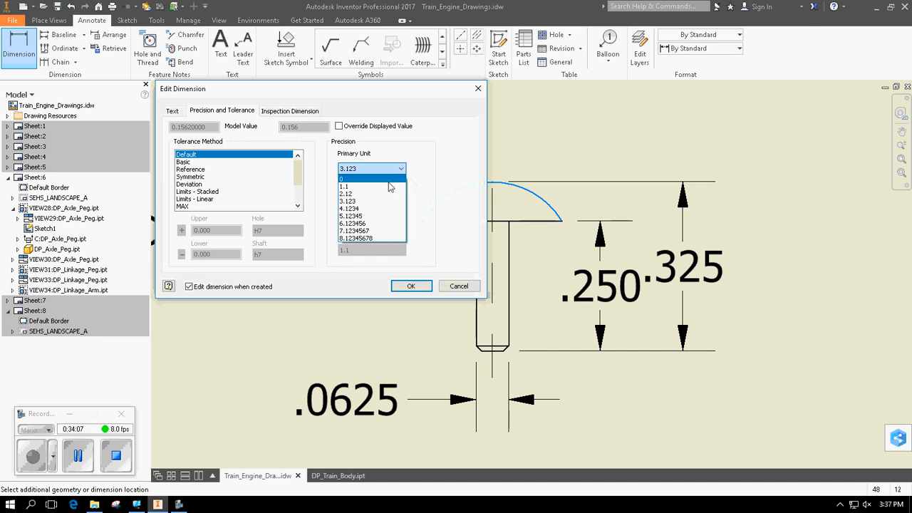
pyautogui.click(383, 214)
pyautogui.click(411, 285)
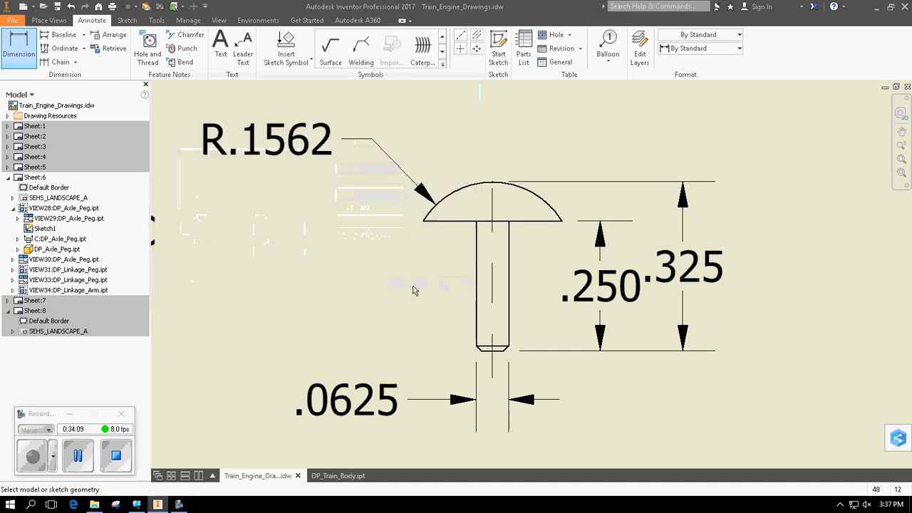
pyautogui.scroll(2, 409, 282)
pyautogui.scroll(3, 459, 326)
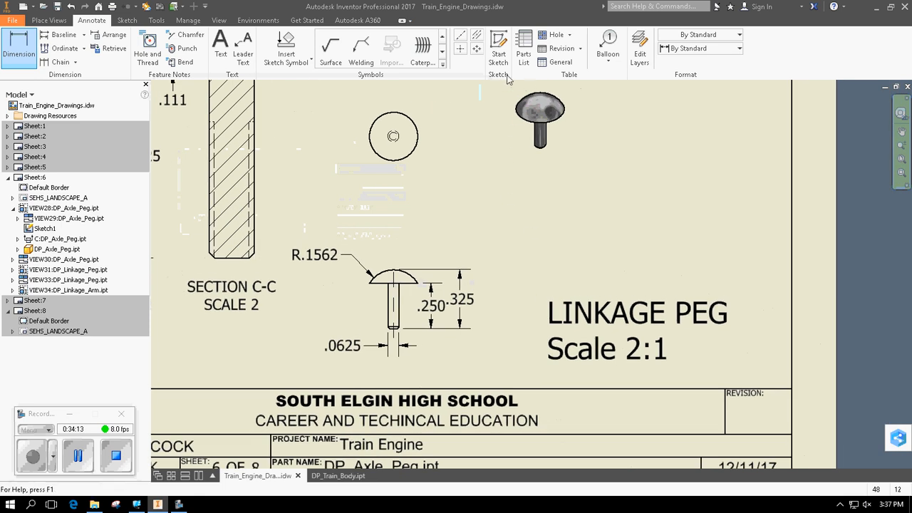
pyautogui.moveTo(466, 143)
pyautogui.mouseDown(button='middle')
pyautogui.moveTo(476, 315)
pyautogui.moveTo(464, 394)
pyautogui.moveTo(430, 413)
pyautogui.mouseUp(button='middle')
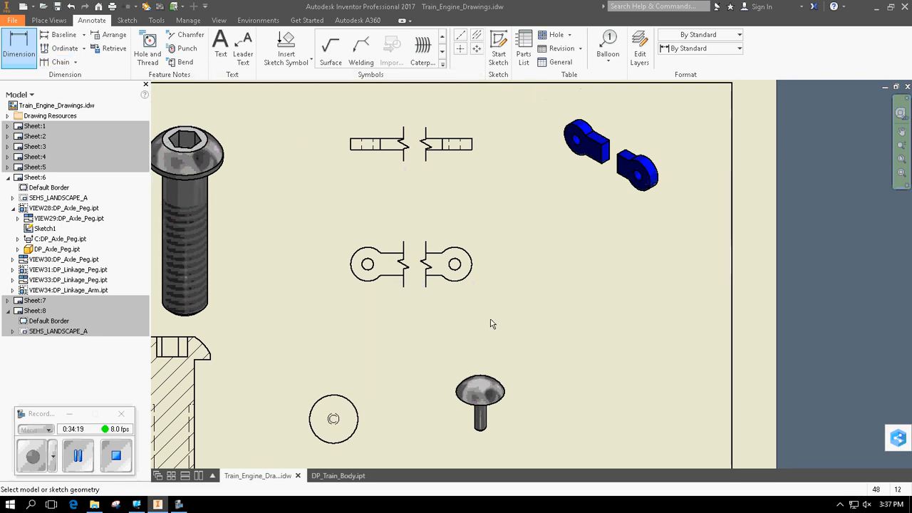
# Add center marks to both holes in the linkage arm's broken front view
pyautogui.click(460, 47)
pyautogui.click(455, 264)
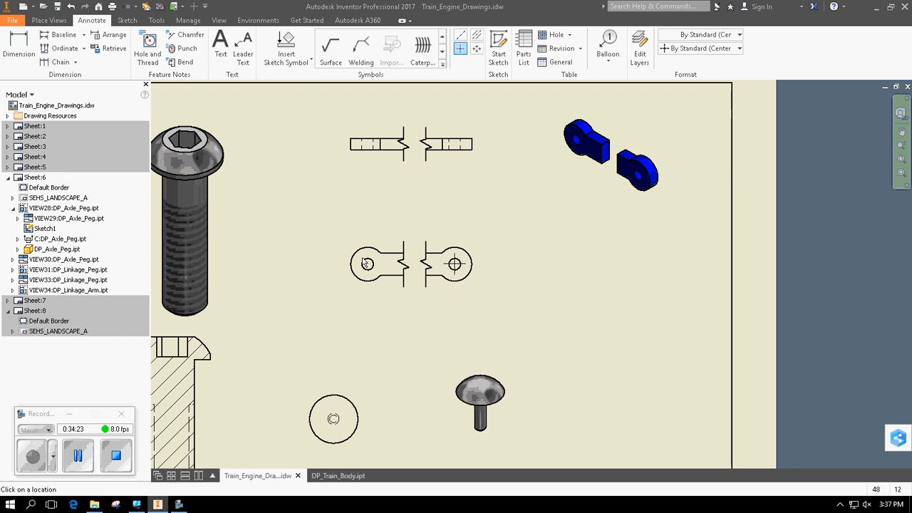
pyautogui.click(388, 268)
# Dimension the center-to-center distance between the linkage arm's two holes, placed above the front view
pyautogui.press('d')
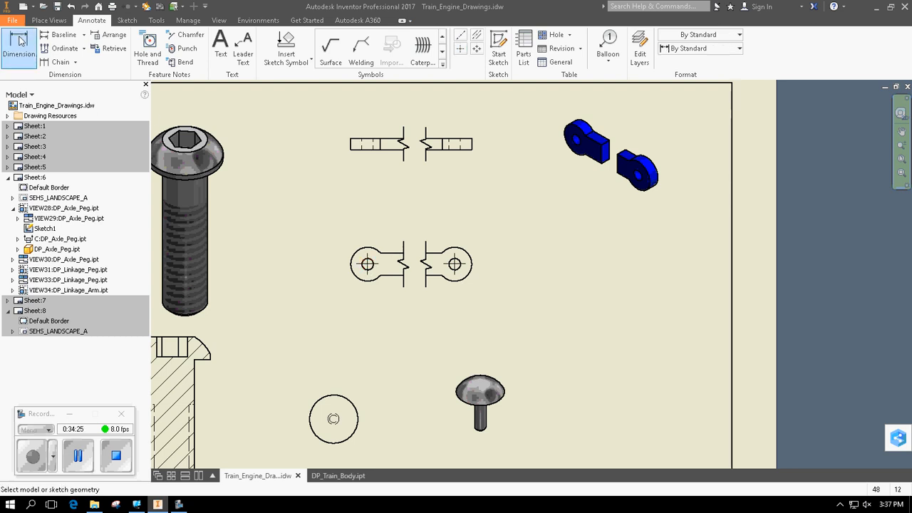
pyautogui.click(371, 264)
pyautogui.click(455, 264)
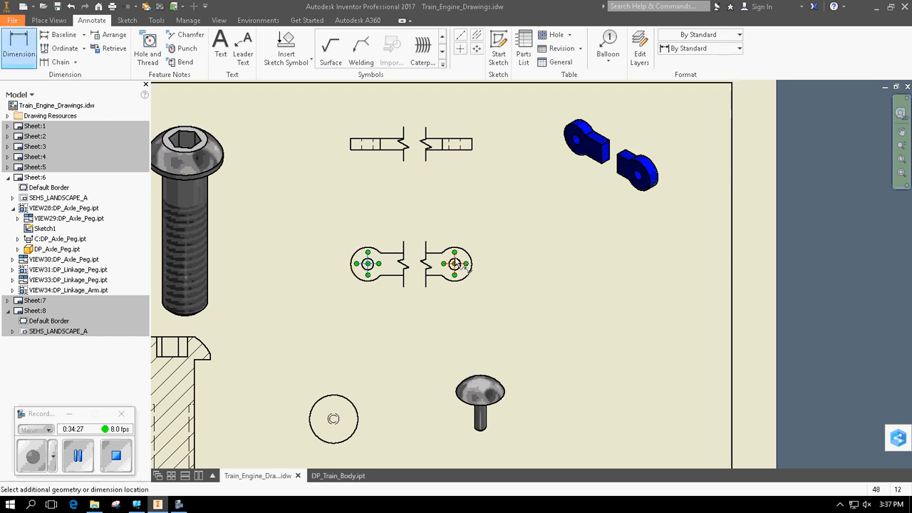
pyautogui.click(447, 207)
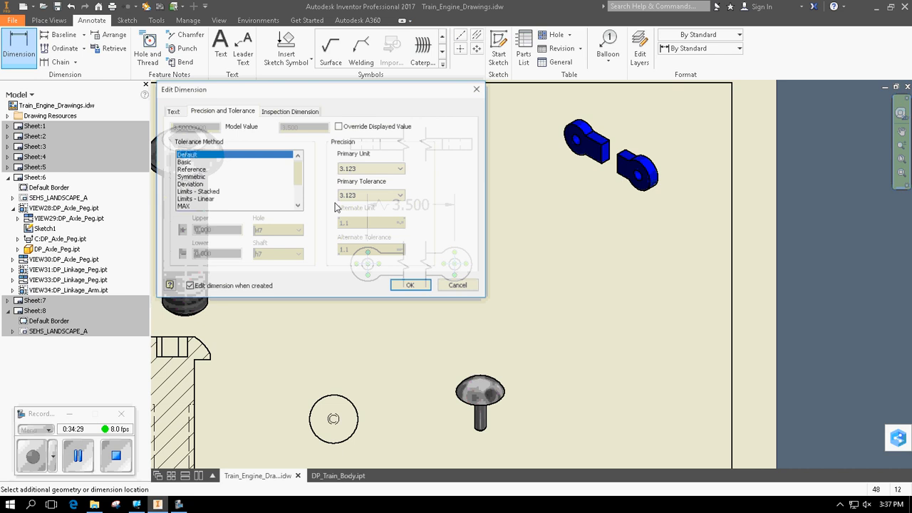
pyautogui.click(409, 285)
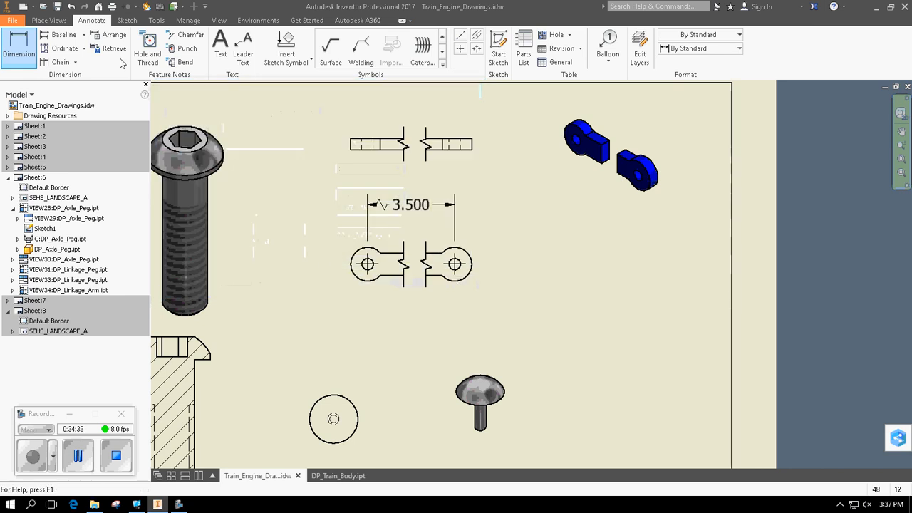
# Add a radius dimension to the linkage arm's left rounded end, placed above and outside it, with the primary unit precision set to 5.12345
pyautogui.click(360, 251)
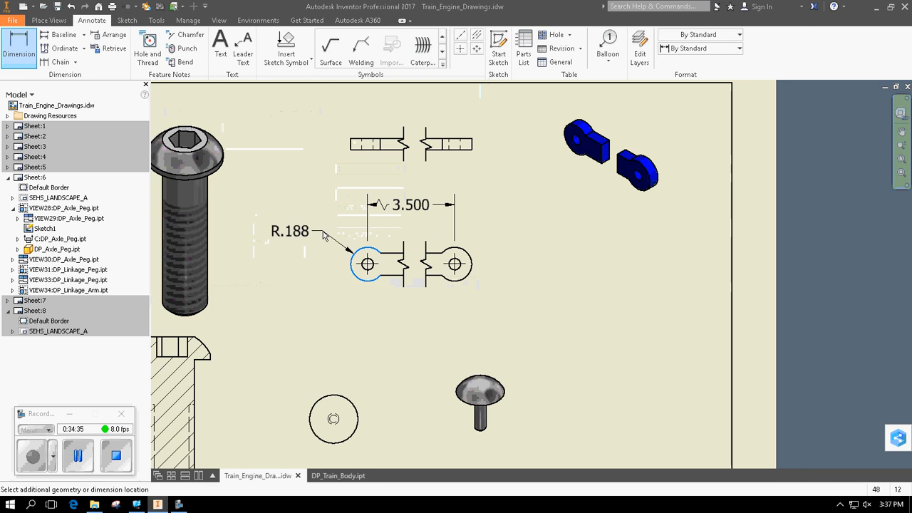
pyautogui.click(309, 223)
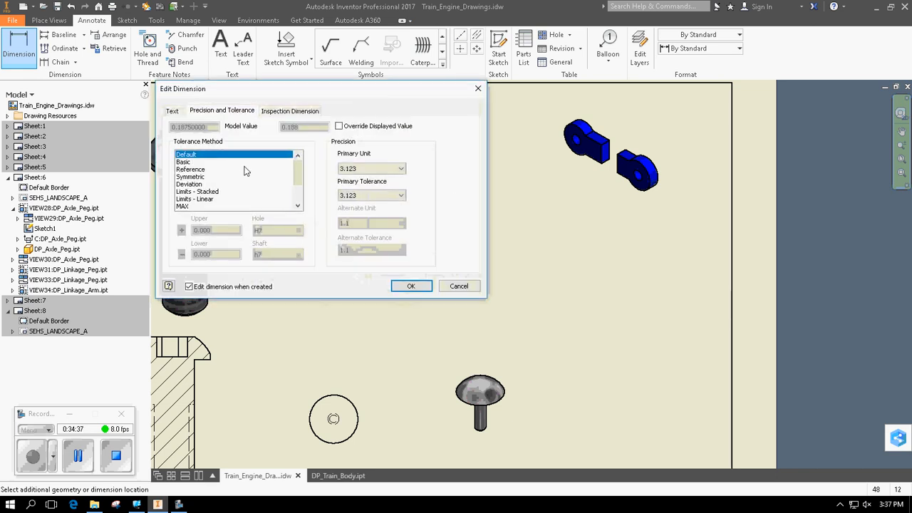
pyautogui.click(391, 169)
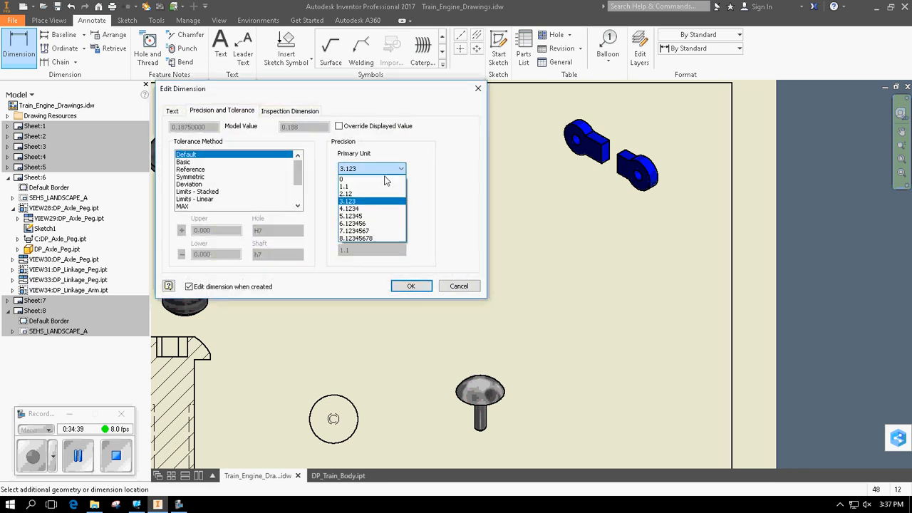
pyautogui.click(378, 220)
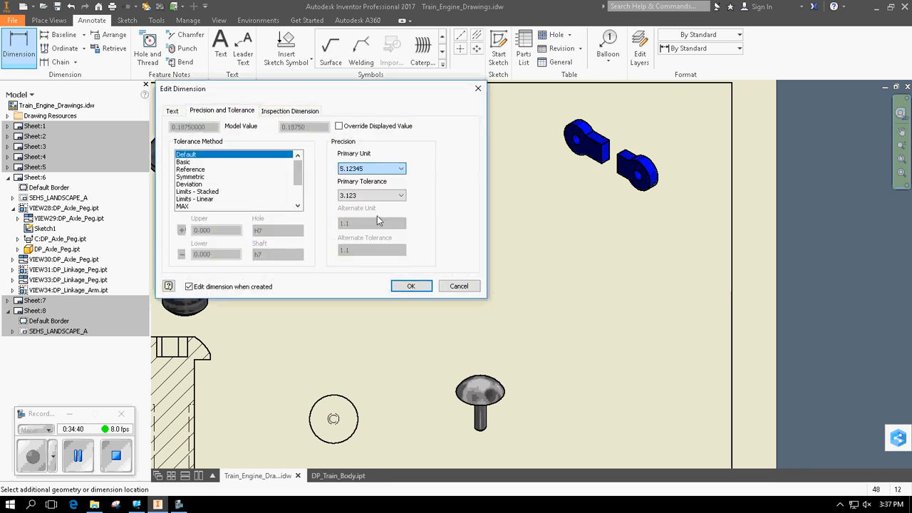
pyautogui.click(409, 286)
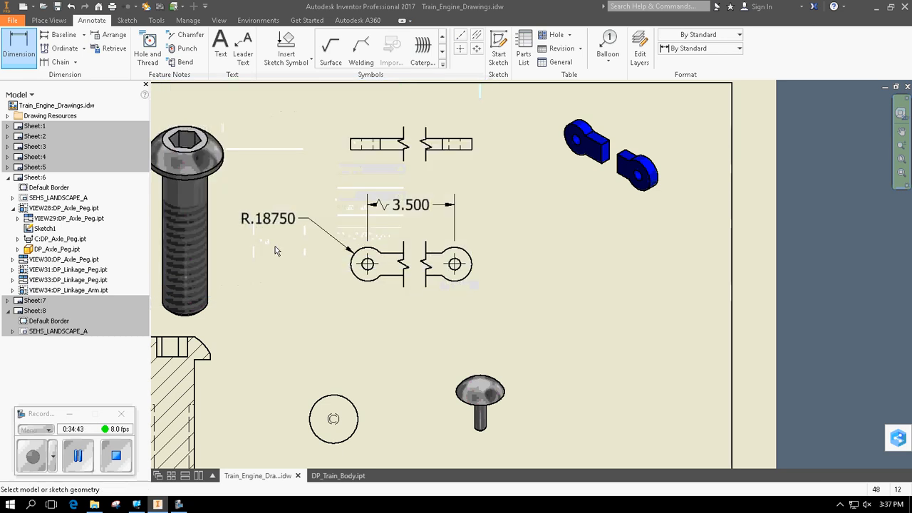
# Change the primary unit precision of the linkage arm's end radius dimension to four decimals (4.1234)
pyautogui.doubleClick(287, 222)
pyautogui.click(384, 169)
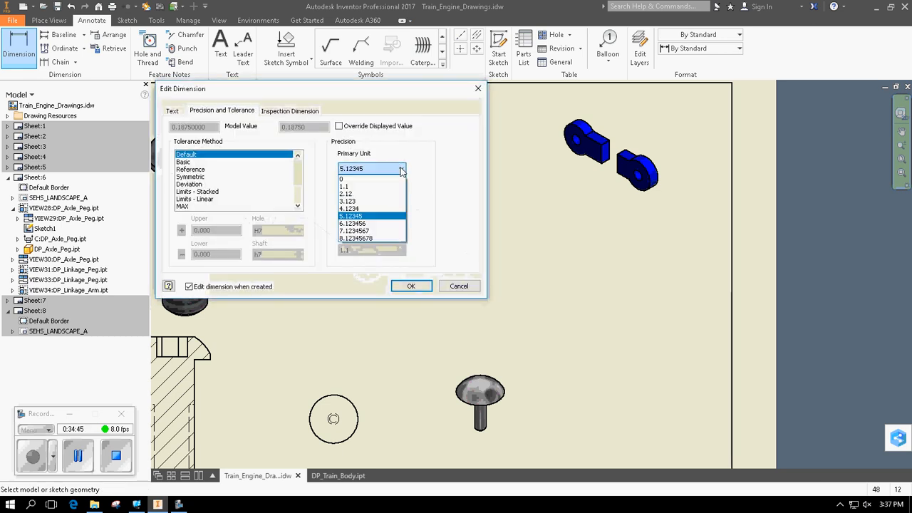
pyautogui.click(377, 216)
pyautogui.click(384, 168)
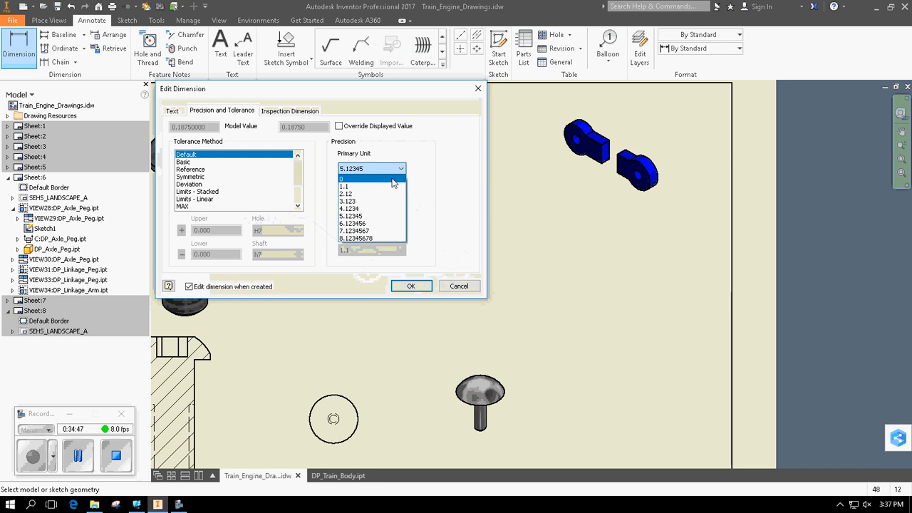
pyautogui.click(377, 208)
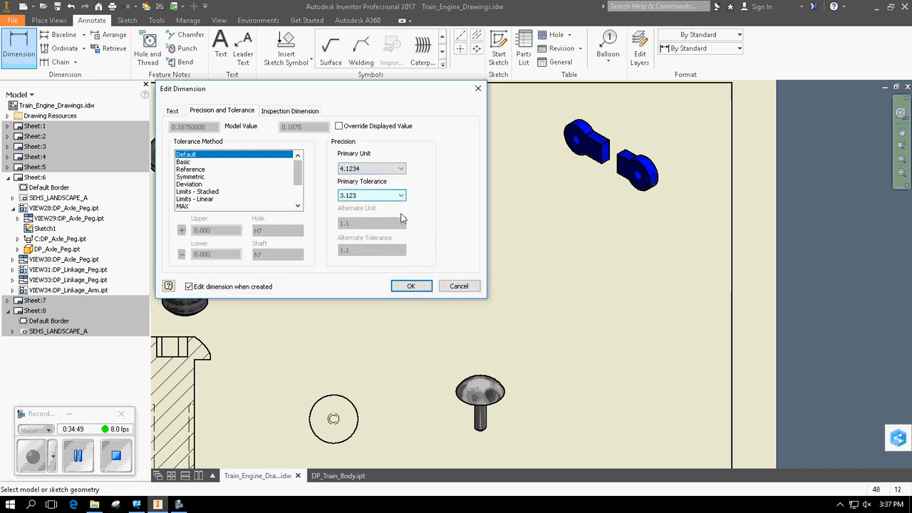
pyautogui.click(411, 286)
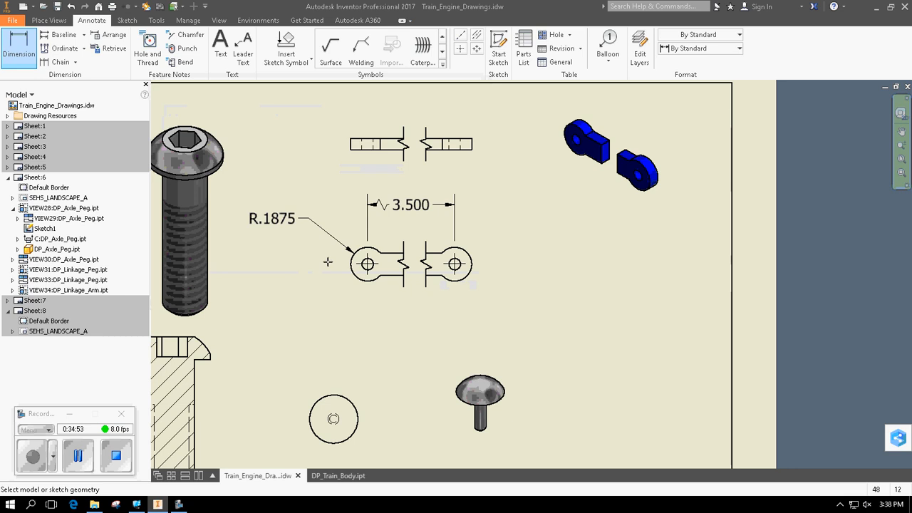
# Add a diameter dimension to the linkage arm's left hole, placed below and outside the rounded end
pyautogui.click(371, 269)
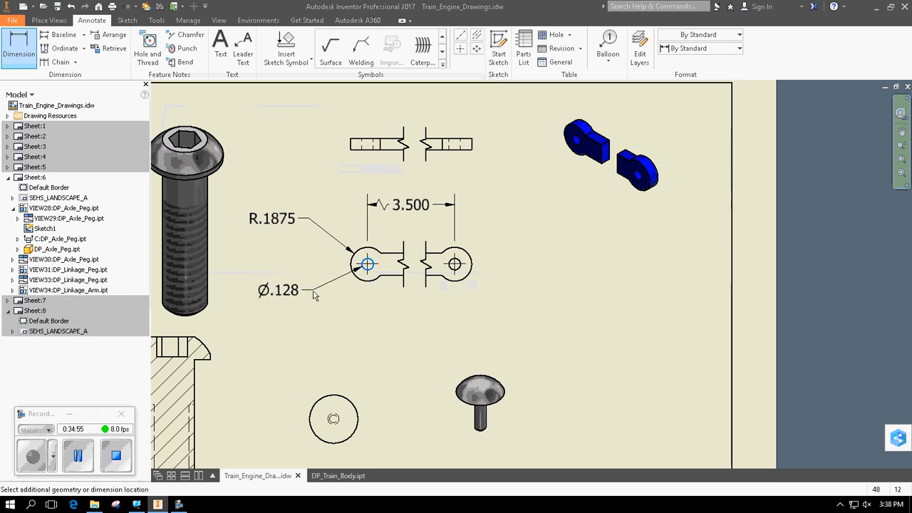
pyautogui.click(310, 297)
pyautogui.click(411, 285)
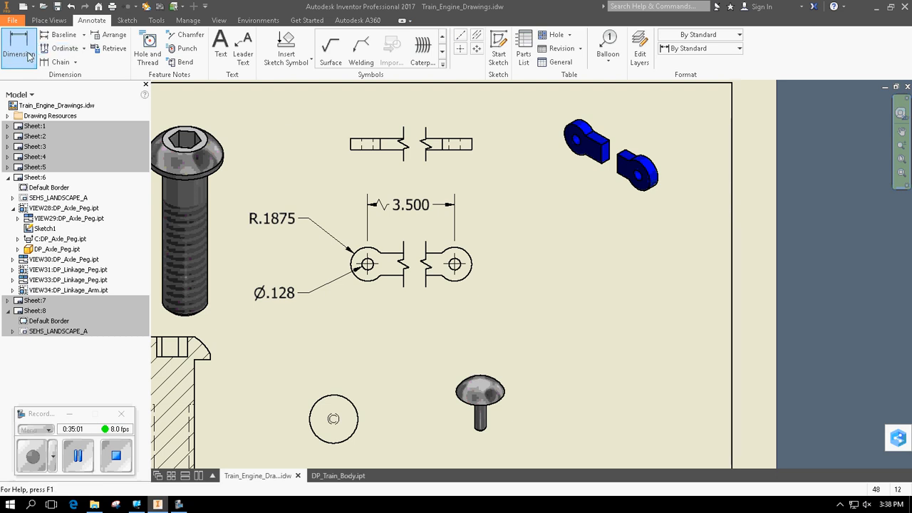
# Dimension the width of the linkage arm's straight bar between its two long edges, placed beyond the right rounded end
pyautogui.click(434, 253)
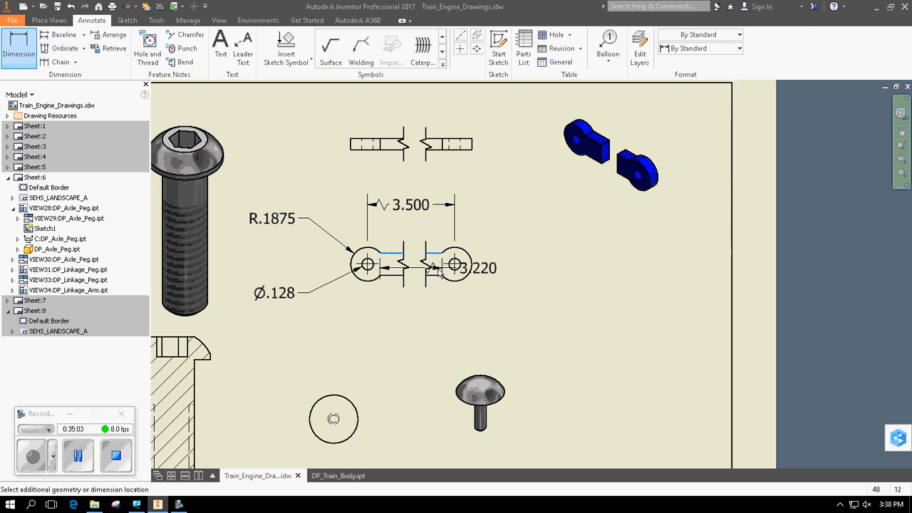
pyautogui.click(438, 275)
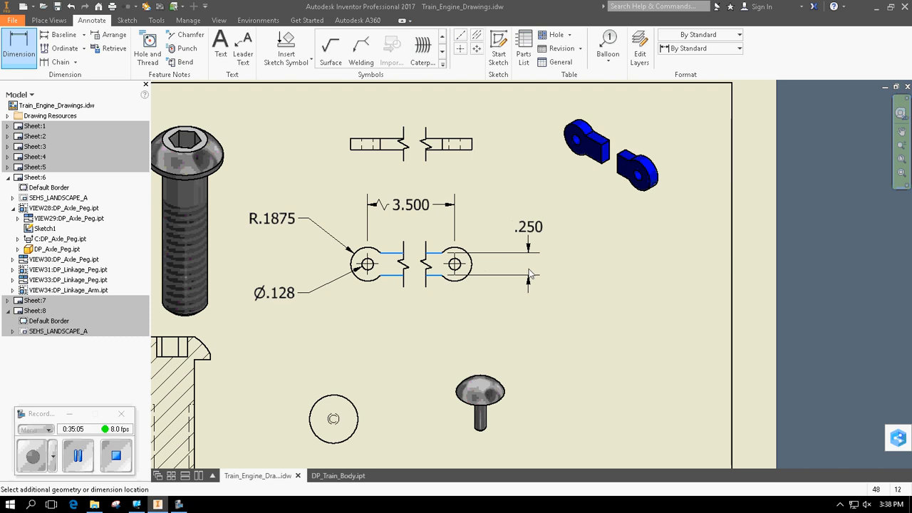
pyautogui.click(530, 274)
pyautogui.click(413, 287)
# Dimension the distance from the right hole's center mark to the arm's lower straight edge, placed inside the bar width dimension
pyautogui.scroll(3, 465, 310)
pyautogui.moveTo(477, 285)
pyautogui.mouseDown(button='middle')
pyautogui.moveTo(537, 193)
pyautogui.moveTo(522, 193)
pyautogui.mouseUp(button='middle')
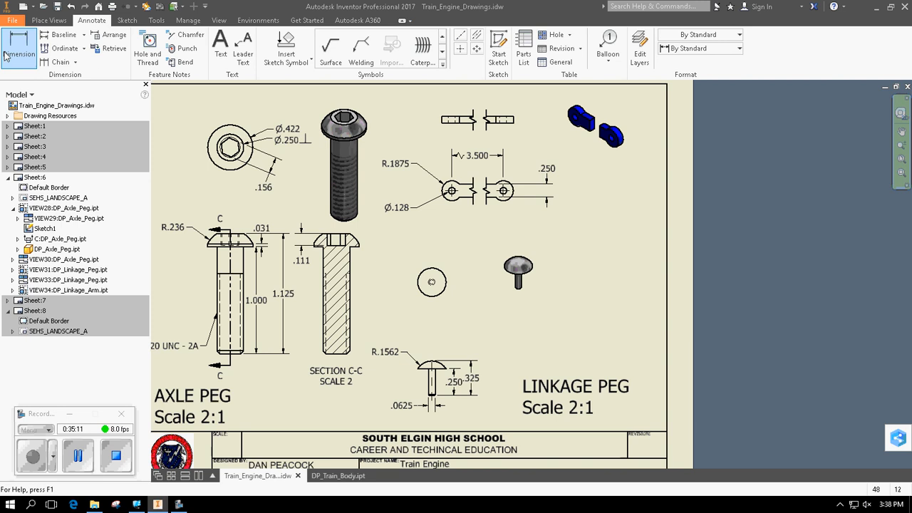
pyautogui.scroll(-5, 511, 210)
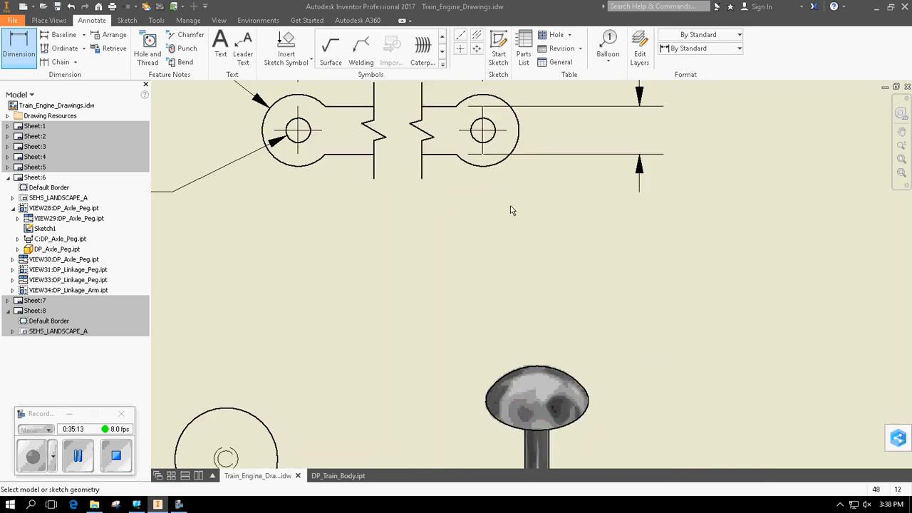
pyautogui.click(502, 129)
pyautogui.click(501, 154)
pyautogui.click(453, 155)
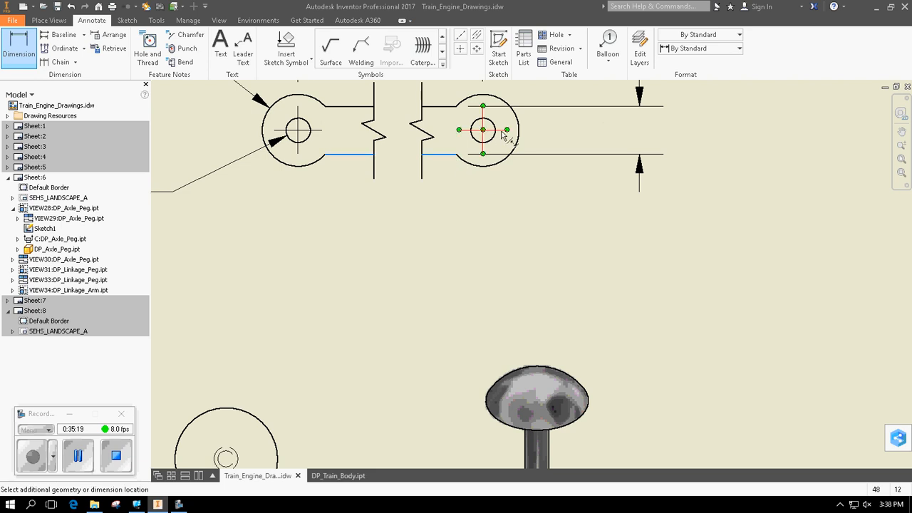
pyautogui.click(527, 138)
pyautogui.click(579, 208)
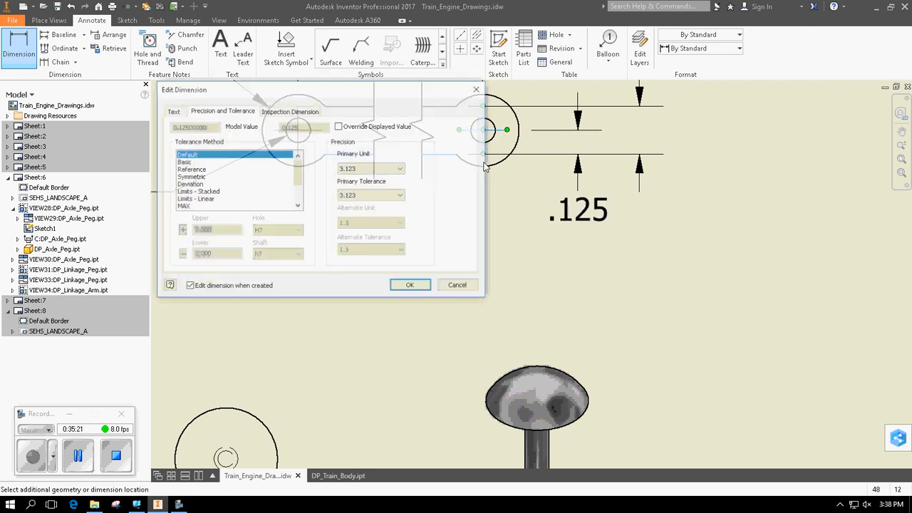
pyautogui.click(415, 286)
pyautogui.scroll(5, 420, 288)
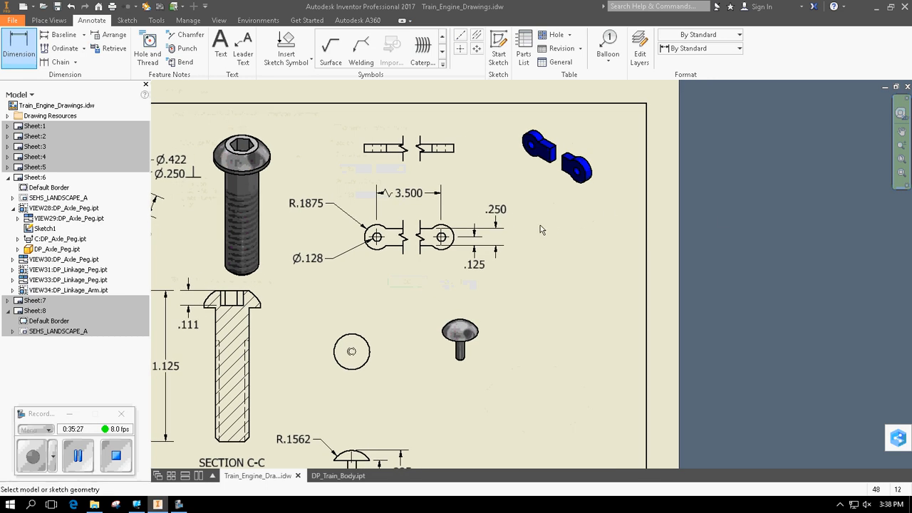
pyautogui.press('Escape')
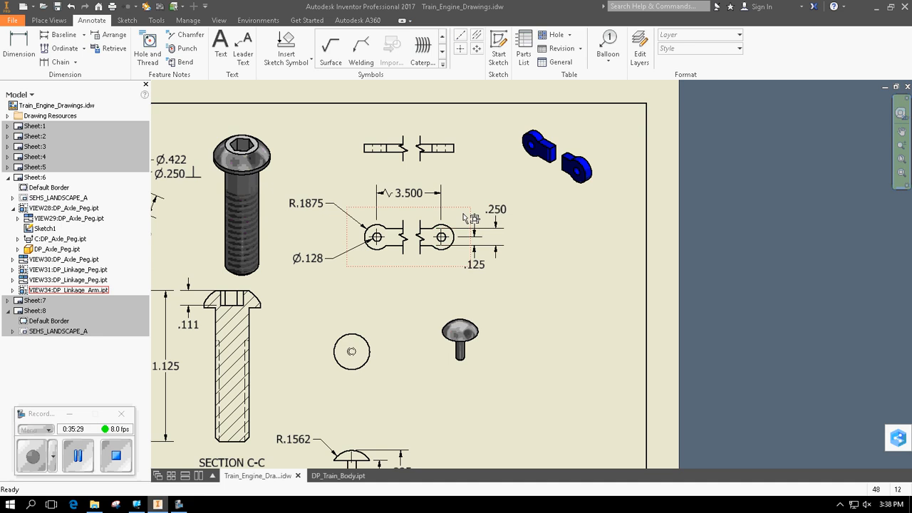
# Create a projected side view of the linkage arm to the right of its front view
pyautogui.rightClick(465, 184)
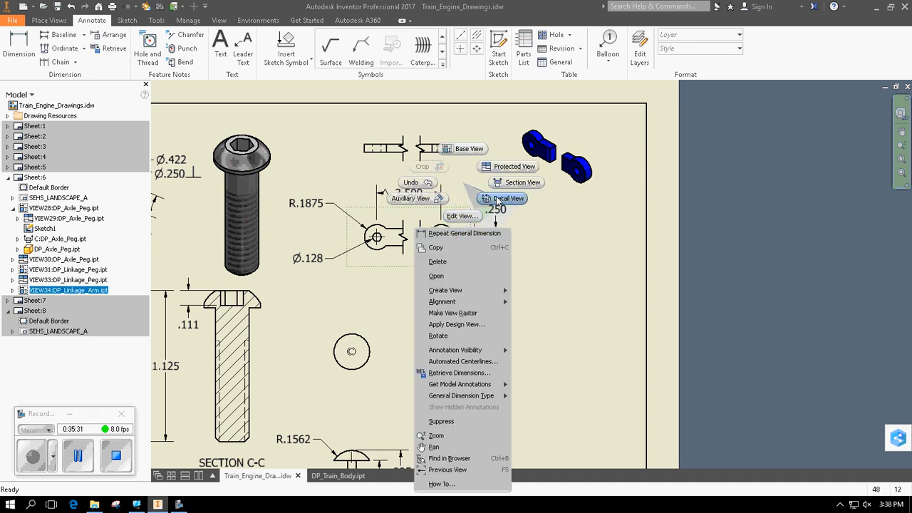
pyautogui.click(509, 167)
pyautogui.click(578, 240)
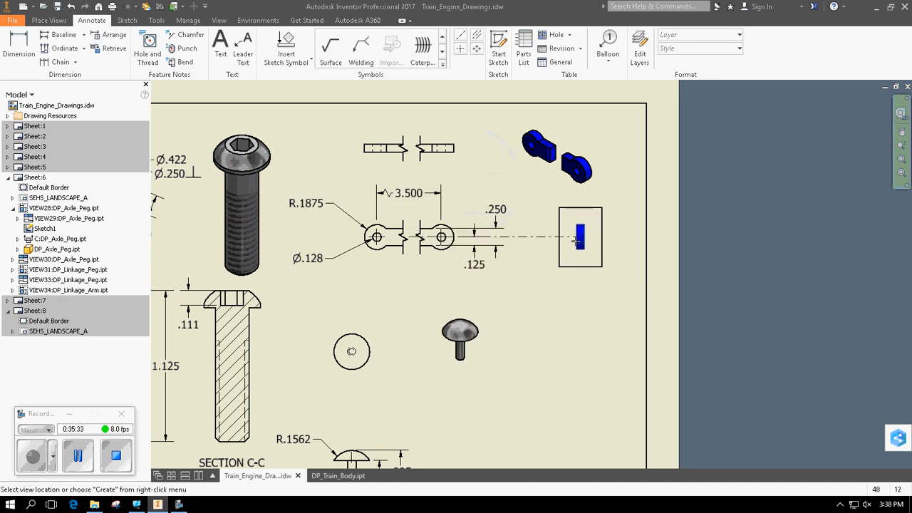
pyautogui.rightClick(578, 244)
pyautogui.click(550, 292)
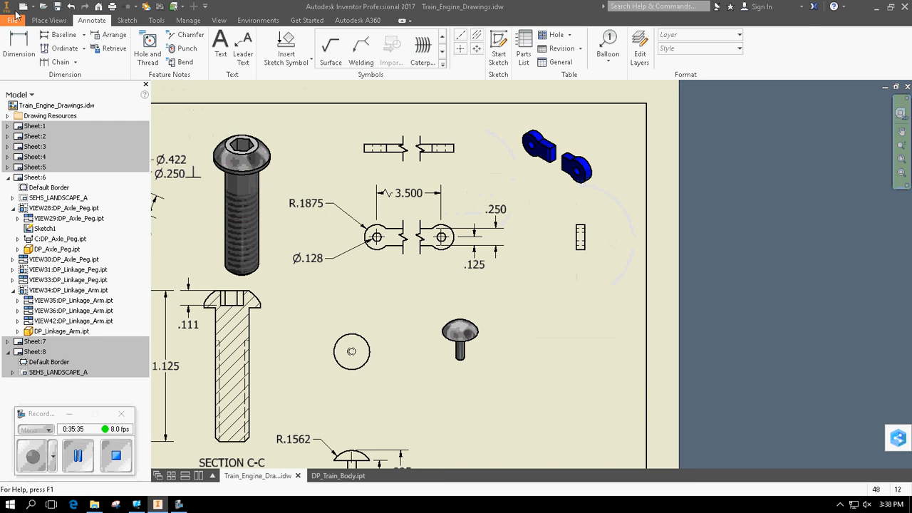
# Dimension the linkage arm's thickness above the new side view
pyautogui.click(23, 66)
pyautogui.click(578, 227)
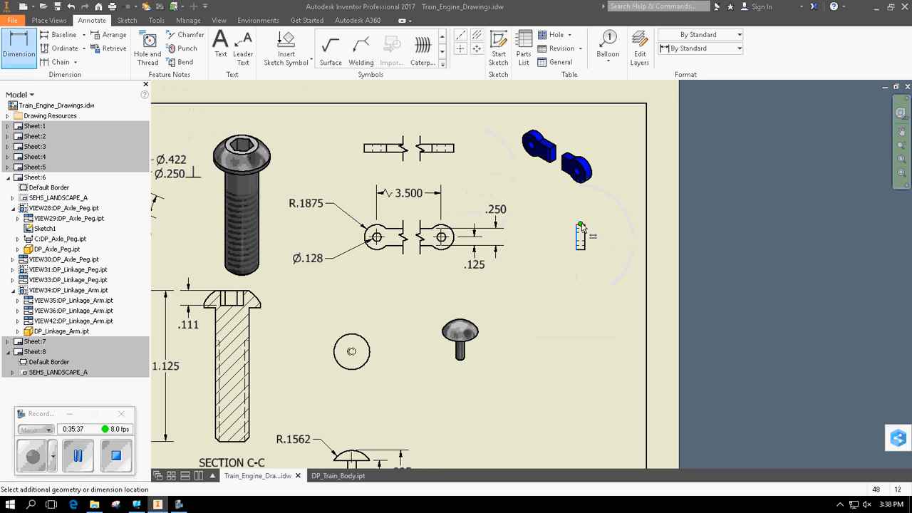
pyautogui.click(578, 211)
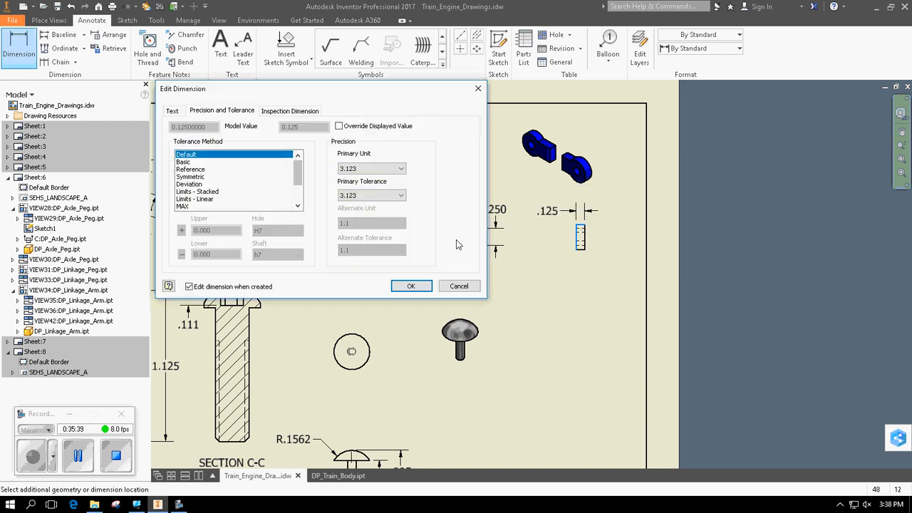
pyautogui.click(410, 287)
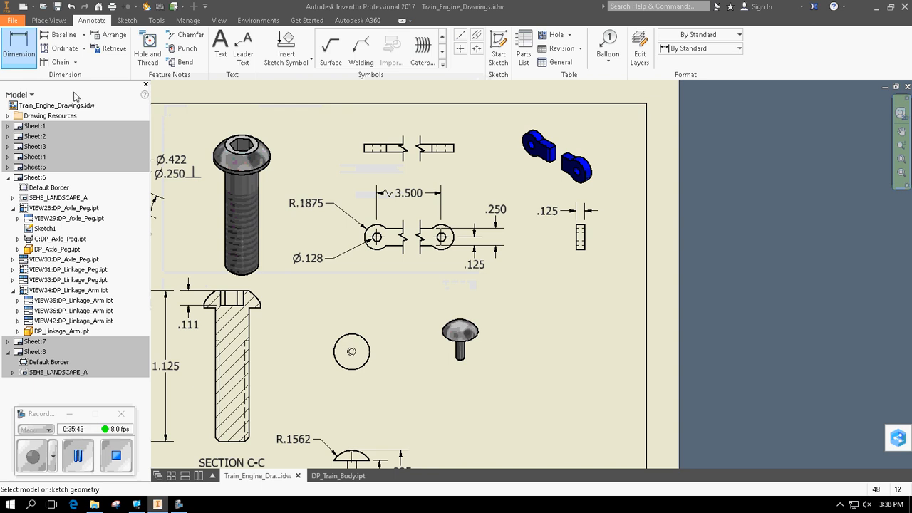
# Add a 0.240 in high text label reading "LINKAGE ARM" with "Scale 1:1" on a second line, below the arm's side view
pyautogui.click(219, 47)
pyautogui.click(537, 281)
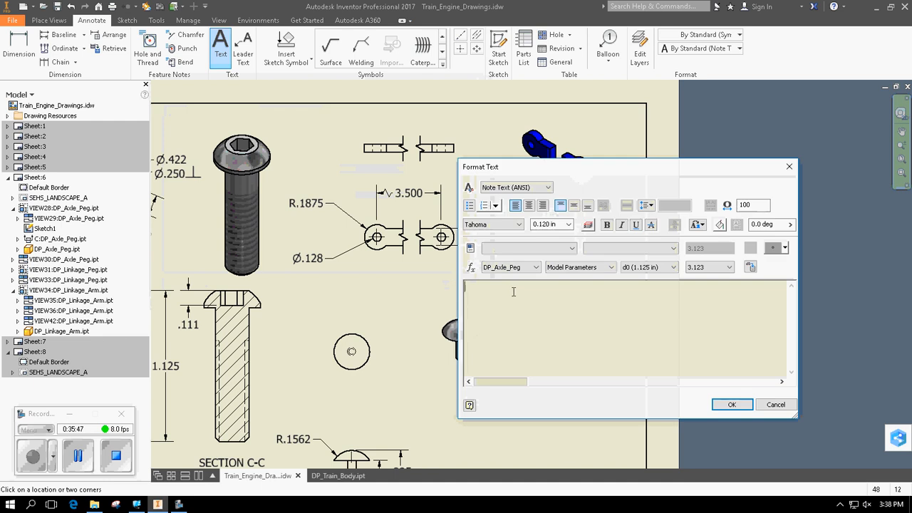
pyautogui.click(556, 225)
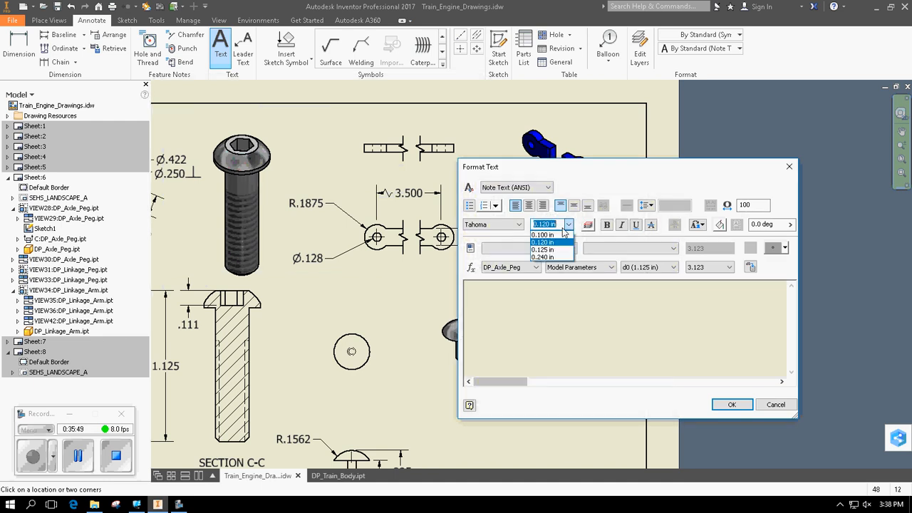
pyautogui.click(556, 257)
pyautogui.write('L')
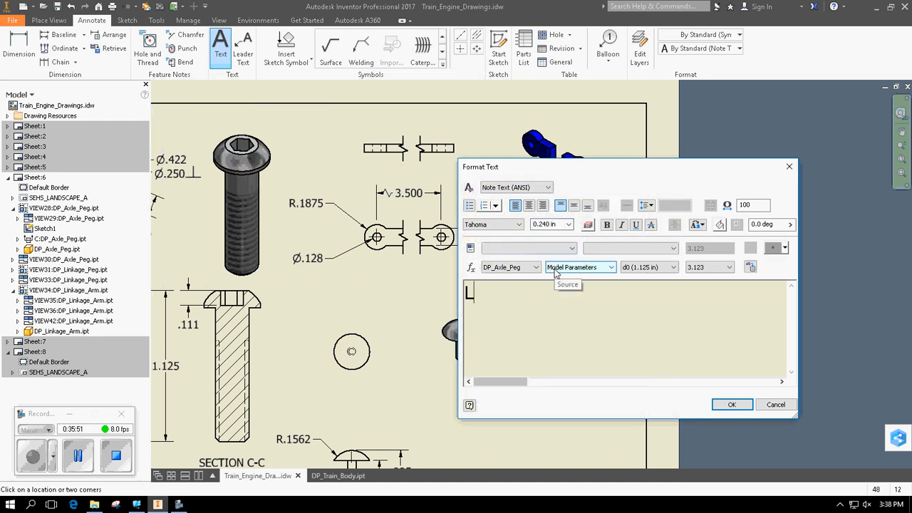
pyautogui.write('INKAGE A')
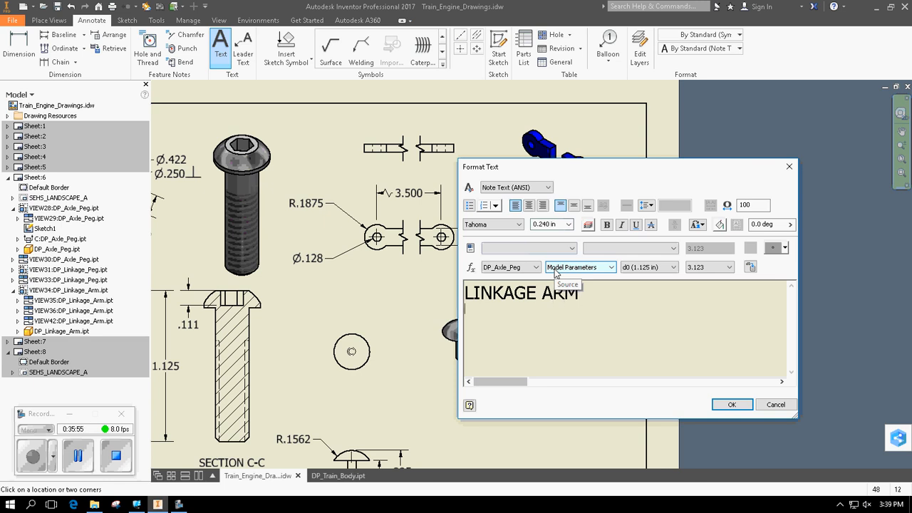
pyautogui.write('RM')
pyautogui.press('Return')
pyautogui.write('Scale 1:')
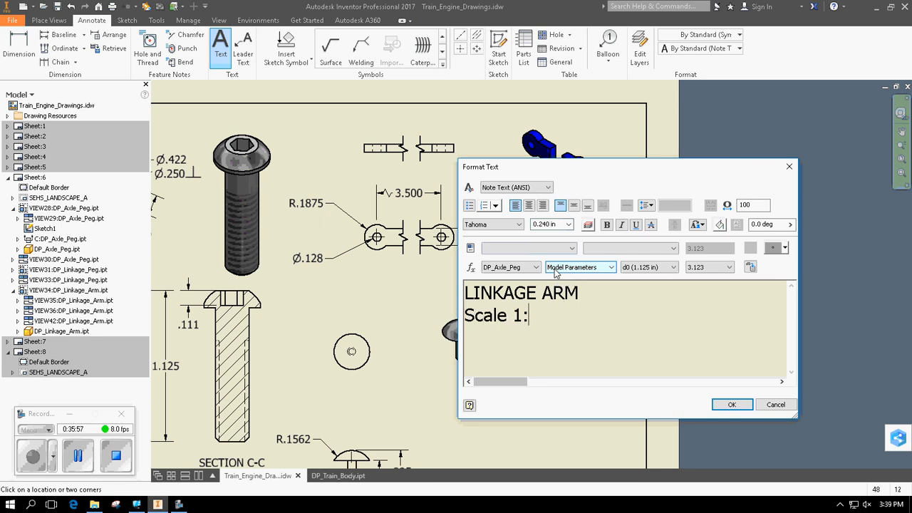
pyautogui.write('1')
pyautogui.click(731, 404)
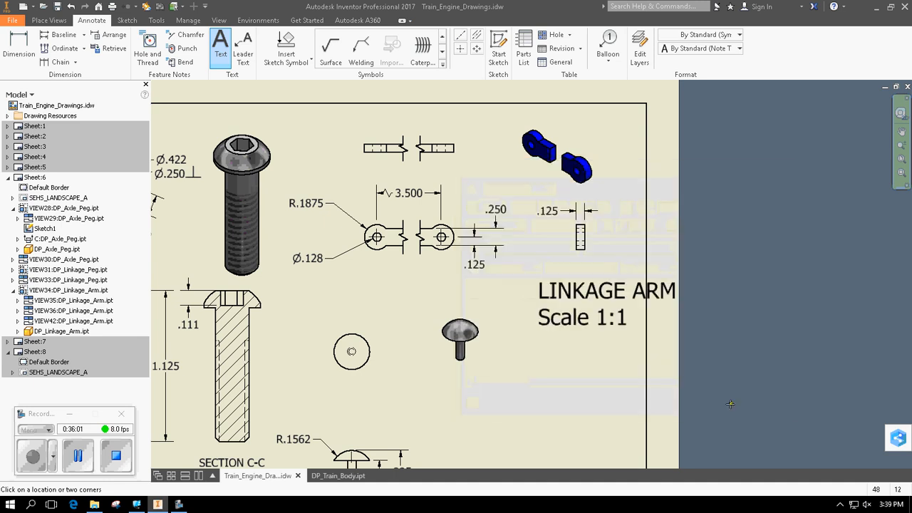
# Move the linkage arm label left so it fits inside the sheet border beneath the side view
pyautogui.press('Escape')
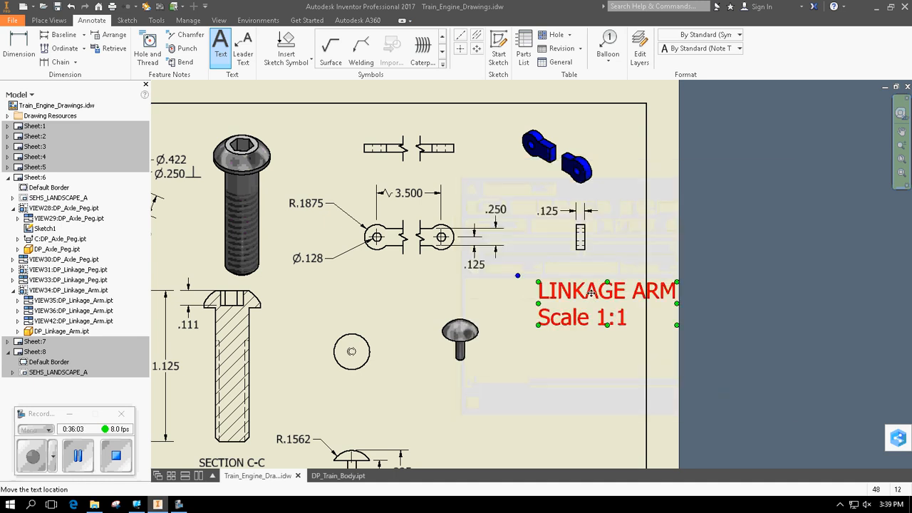
pyautogui.moveTo(590, 292); pyautogui.dragTo(544, 286)
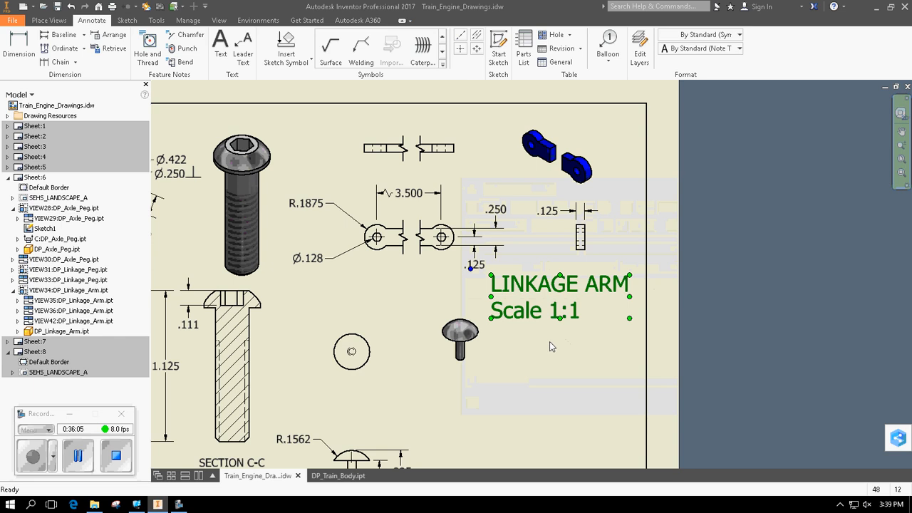
pyautogui.click(546, 403)
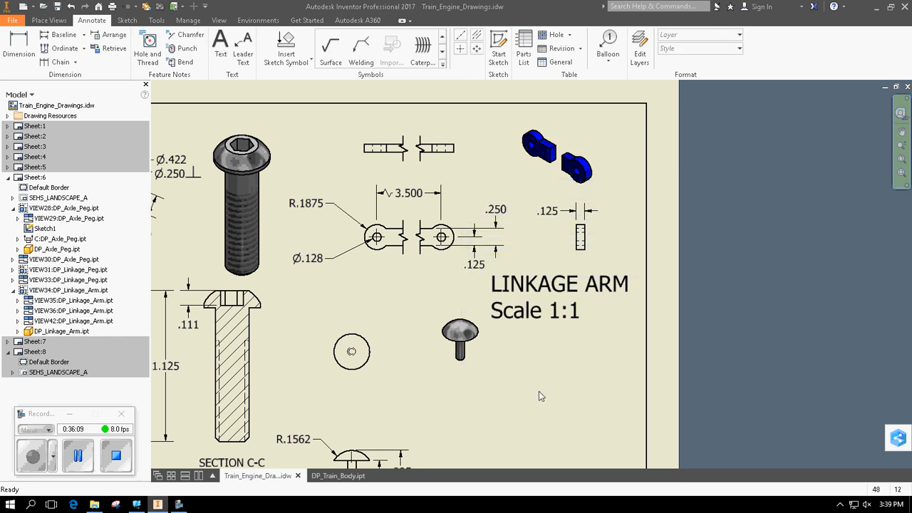
pyautogui.scroll(3, 448, 369)
pyautogui.moveTo(448, 368); pyautogui.dragTo(726, 14, button='middle')
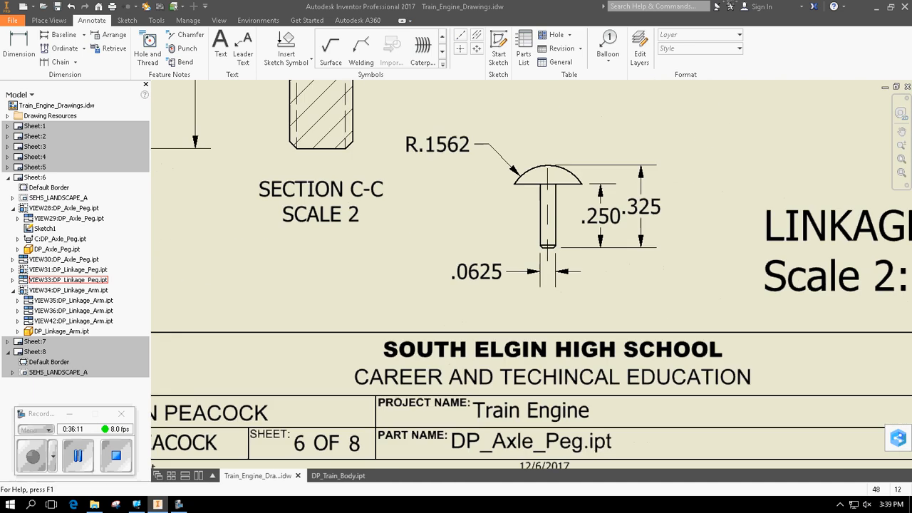
pyautogui.scroll(-3, 565, 111)
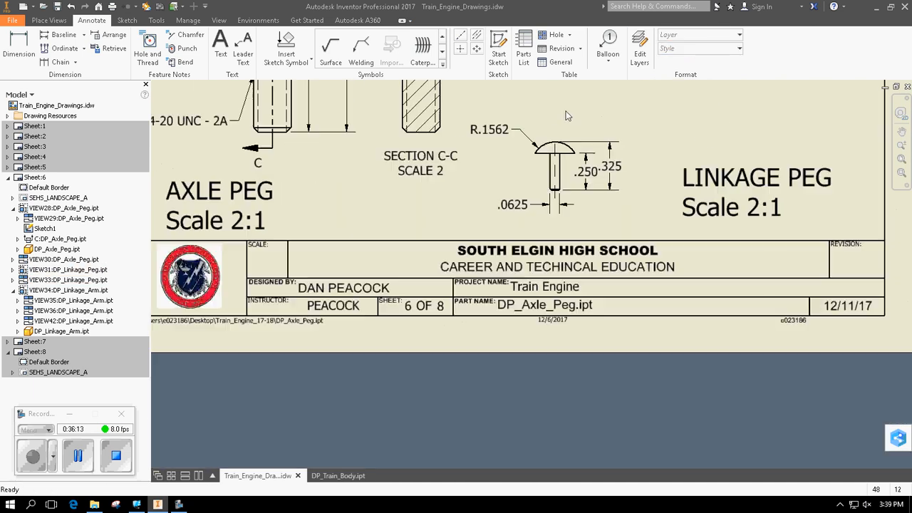
pyautogui.moveTo(323, 161); pyautogui.dragTo(295, 229, button='middle')
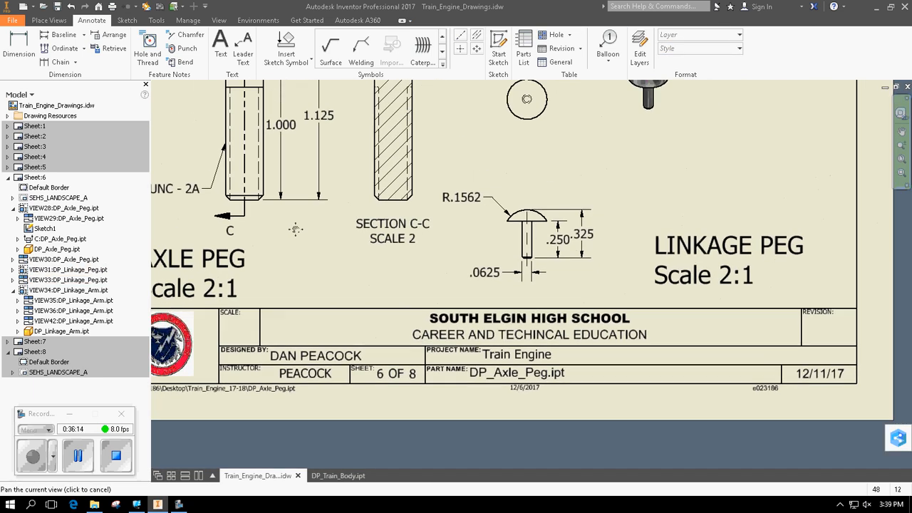
pyautogui.click(196, 37)
pyautogui.scroll(3, 265, 207)
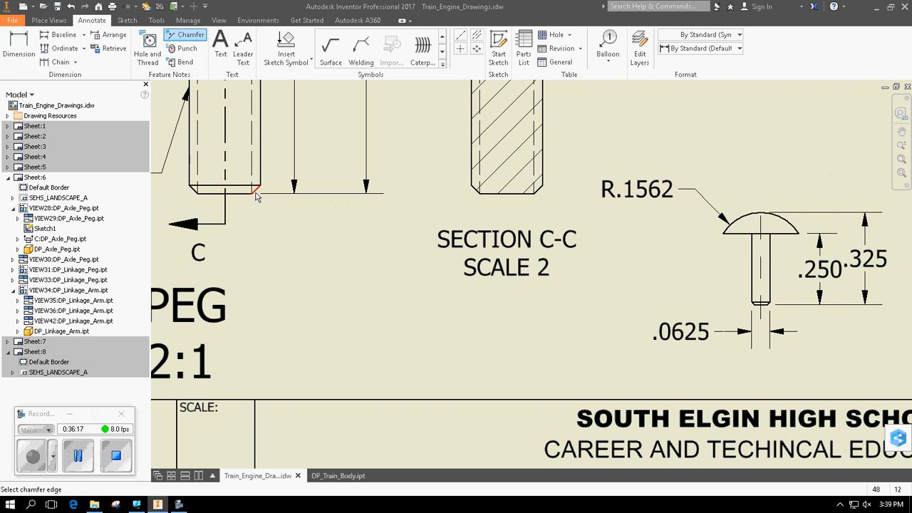
pyautogui.click(256, 191)
pyautogui.press('Escape')
pyautogui.click(189, 36)
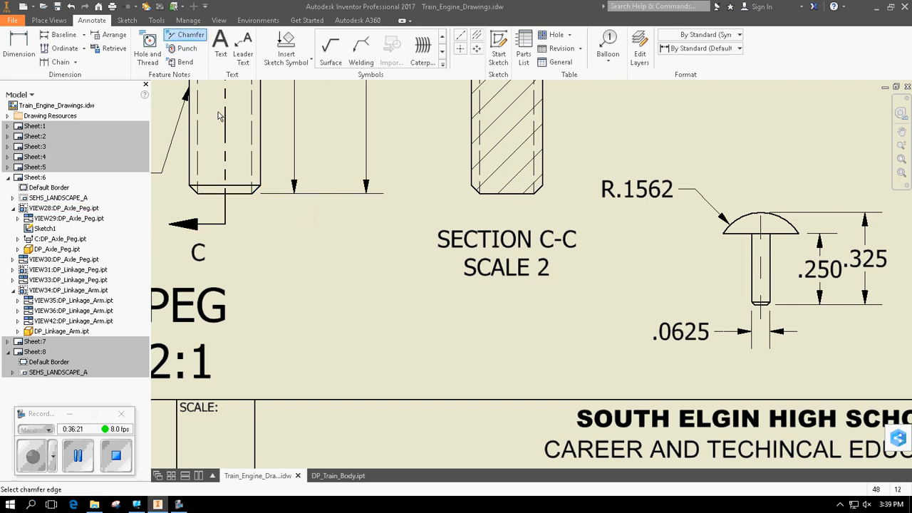
pyautogui.click(258, 193)
pyautogui.scroll(-4, 278, 235)
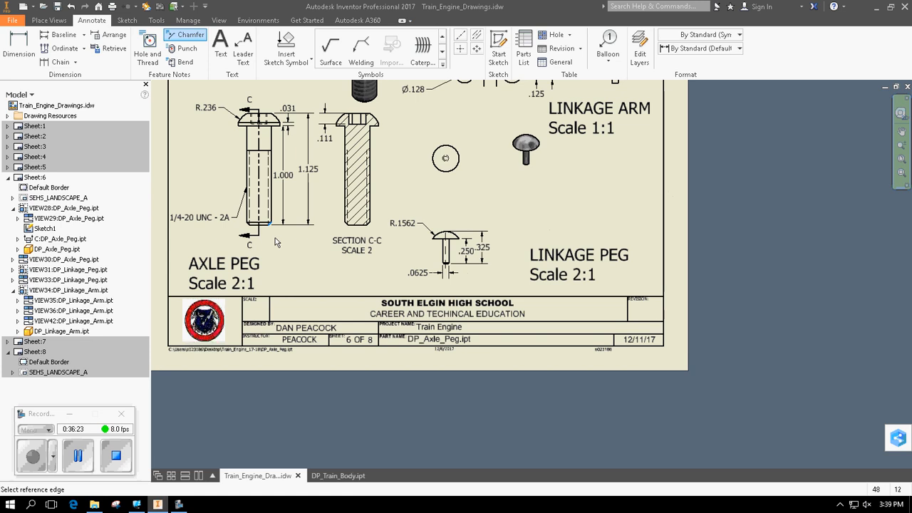
pyautogui.press('Escape')
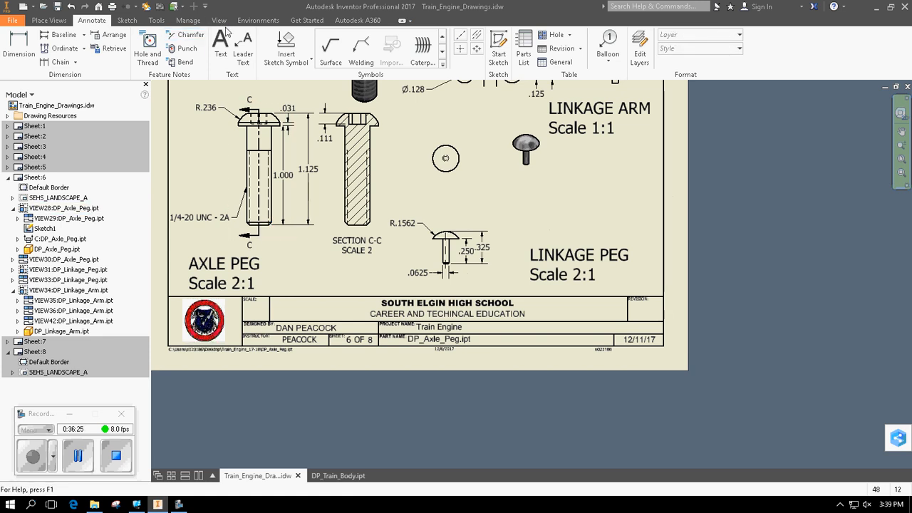
# Add a chamfer note to the right chamfer at the axle peg's lower end in the front view, placed below the peg
pyautogui.click(183, 34)
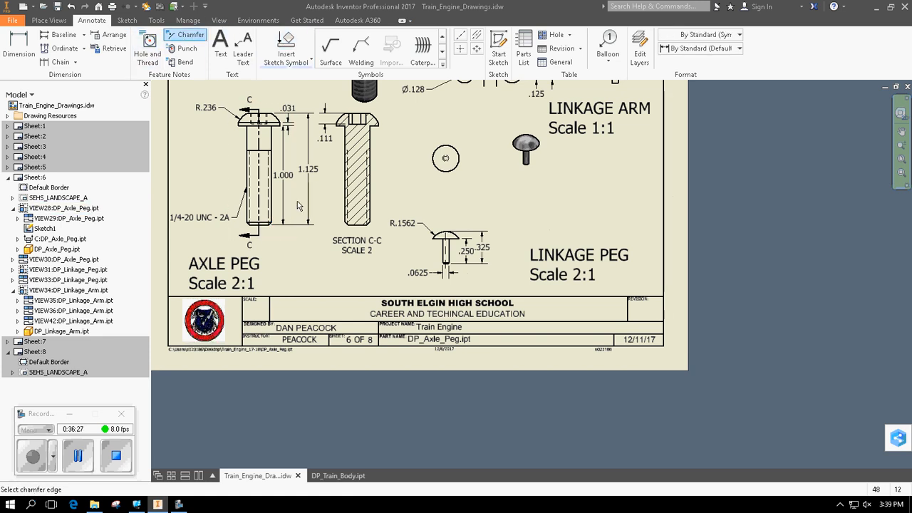
pyautogui.scroll(5, 256, 254)
pyautogui.click(263, 223)
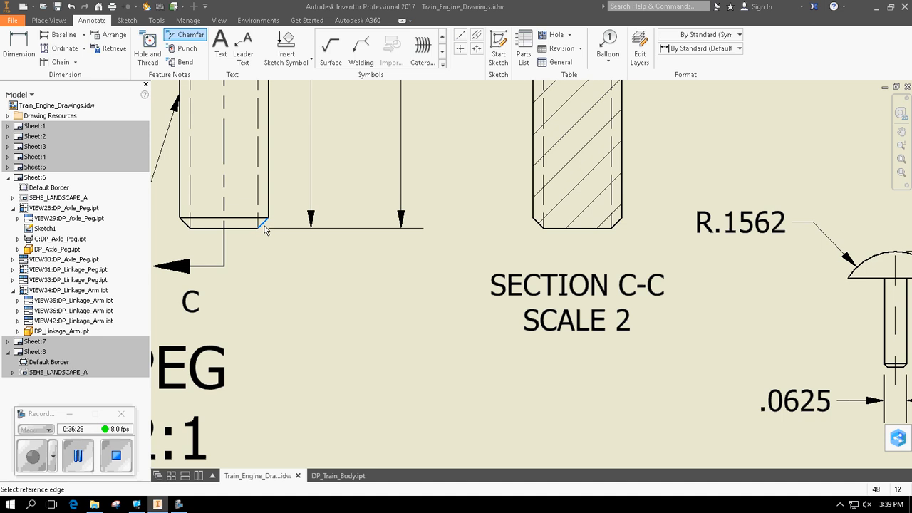
pyautogui.click(257, 228)
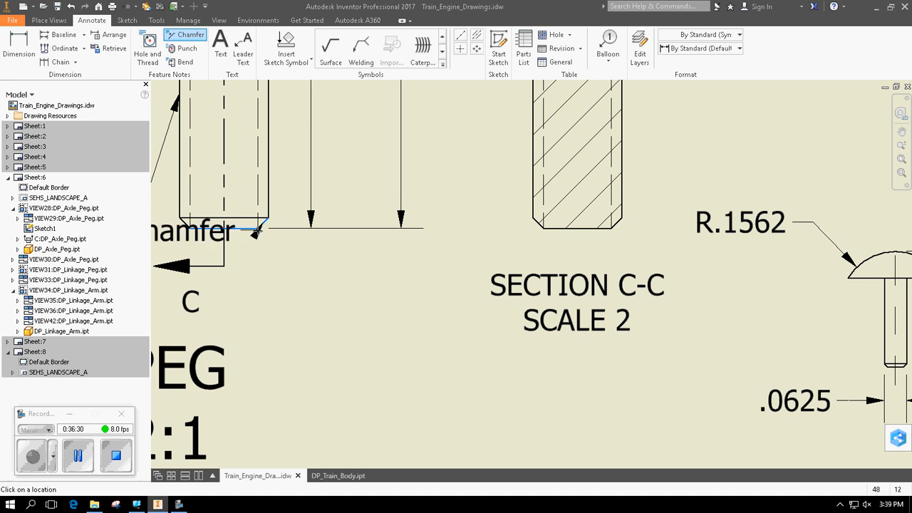
pyautogui.click(293, 355)
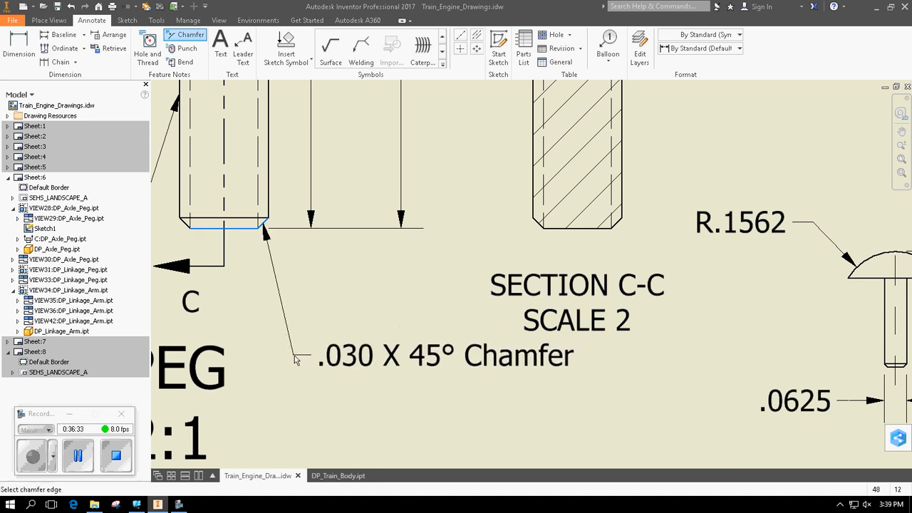
# Add a chamfer note to the right chamfer at the linkage peg's lower end, placed below and to the right of the peg
pyautogui.scroll(-5, 380, 269)
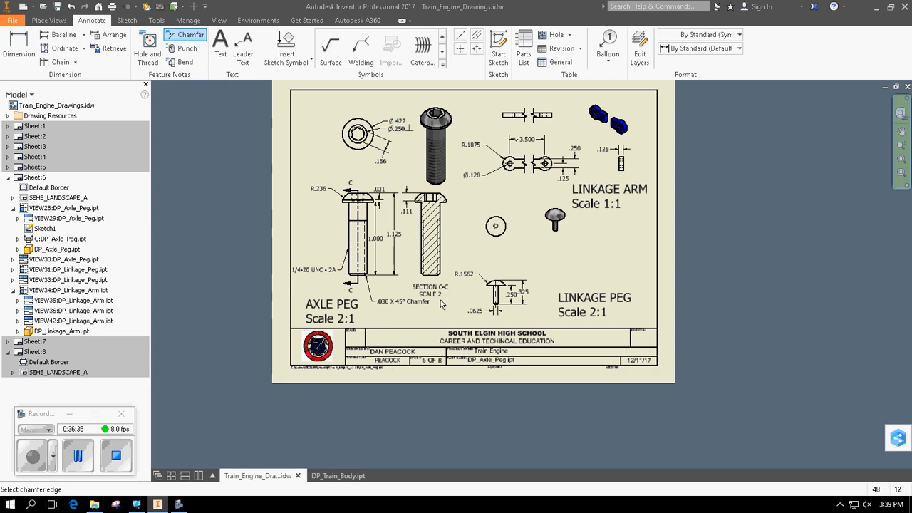
pyautogui.scroll(4, 494, 253)
pyautogui.scroll(4, 459, 231)
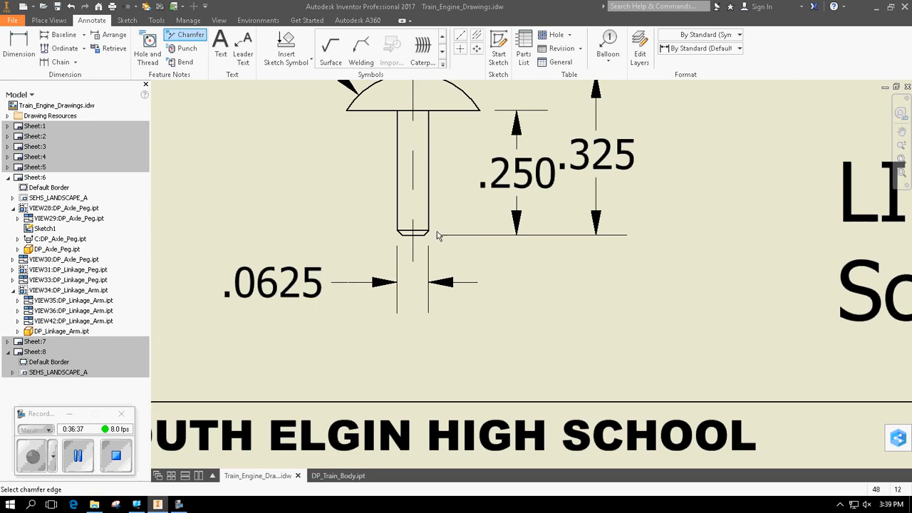
pyautogui.click(428, 236)
pyautogui.click(419, 235)
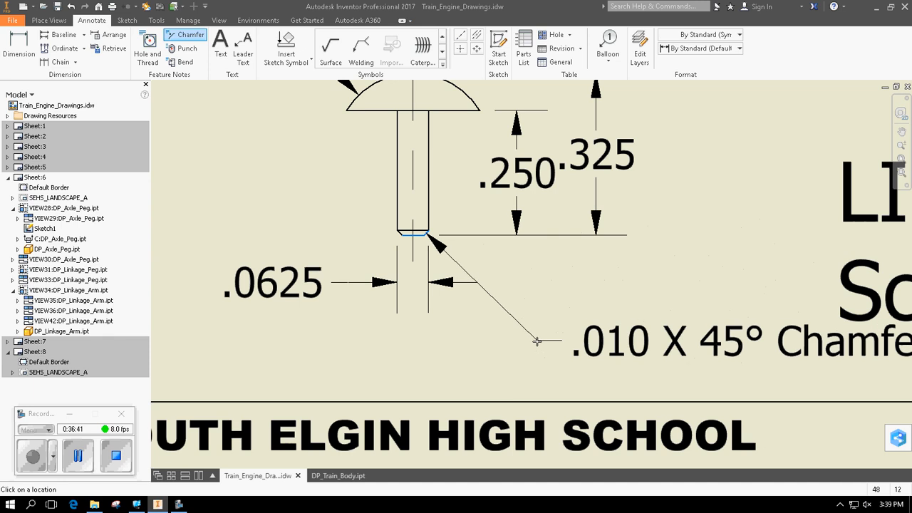
pyautogui.click(511, 352)
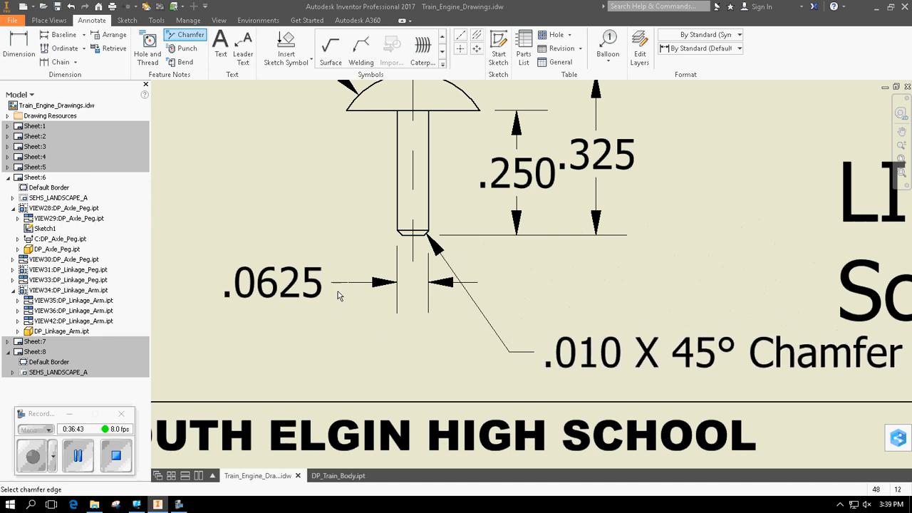
# Activate Sheet 7 with the cow catcher views
pyautogui.scroll(-3, 341, 295)
pyautogui.scroll(-2, 363, 299)
pyautogui.moveTo(456, 283)
pyautogui.mouseDown(button='middle')
pyautogui.moveTo(572, 370)
pyautogui.moveTo(563, 378)
pyautogui.mouseUp(button='middle')
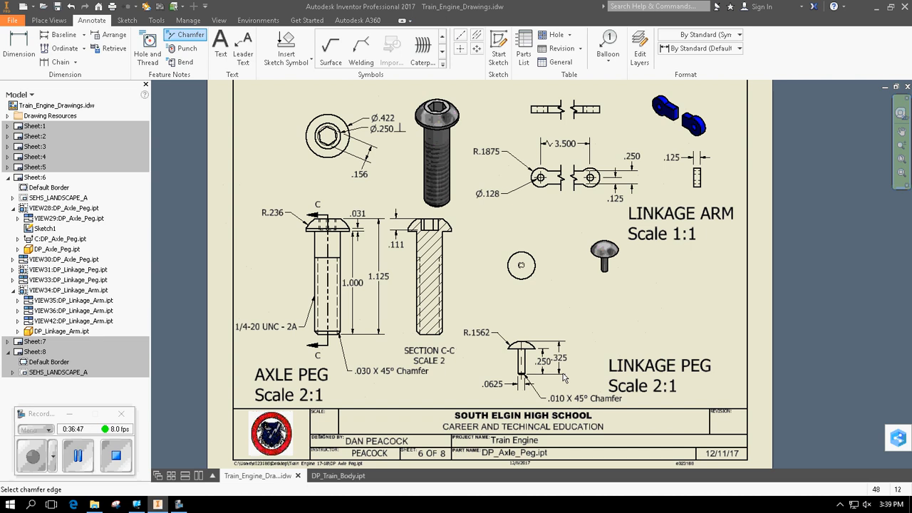
pyautogui.doubleClick(36, 342)
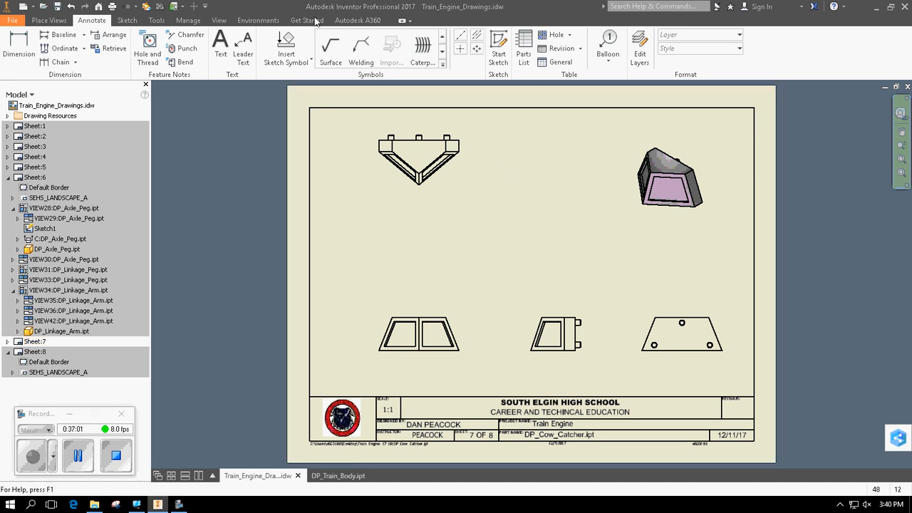
# Add center marks to the three circles in the cow catcher's back view
pyautogui.click(460, 47)
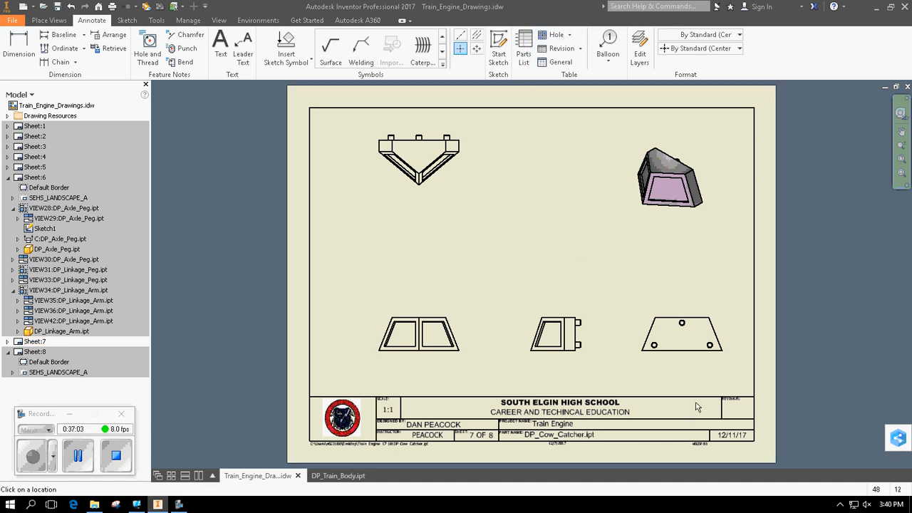
pyautogui.scroll(2, 695, 328)
pyautogui.click(674, 282)
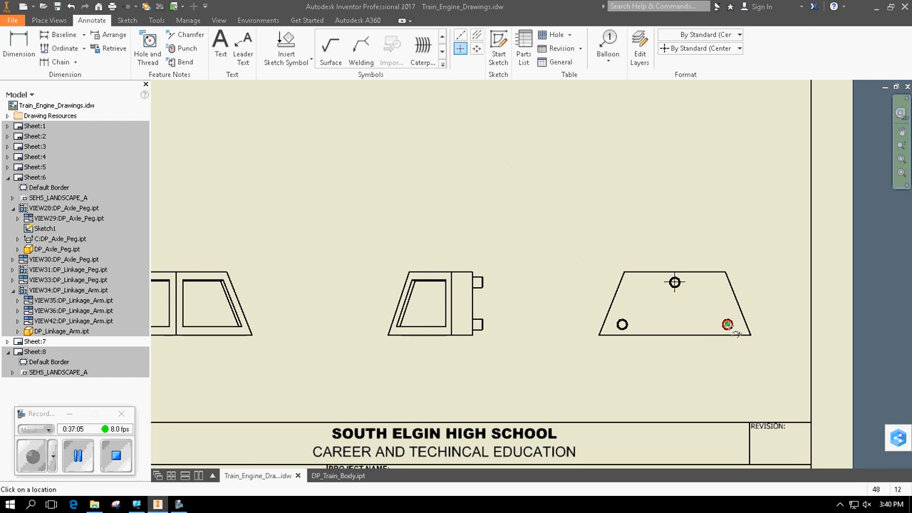
pyautogui.click(728, 324)
pyautogui.click(622, 325)
# Add bisector centerlines through the upper and lower pegs in the cow catcher's side view
pyautogui.click(476, 34)
pyautogui.click(477, 288)
pyautogui.click(476, 277)
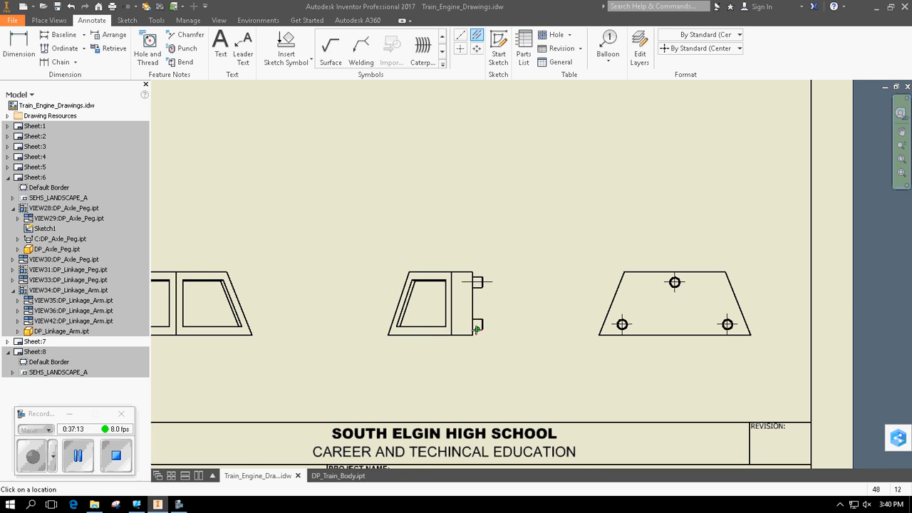
pyautogui.click(476, 329)
pyautogui.click(477, 319)
# Add bisector centerlines through the three pegs in the cow catcher's top view
pyautogui.scroll(-3, 504, 345)
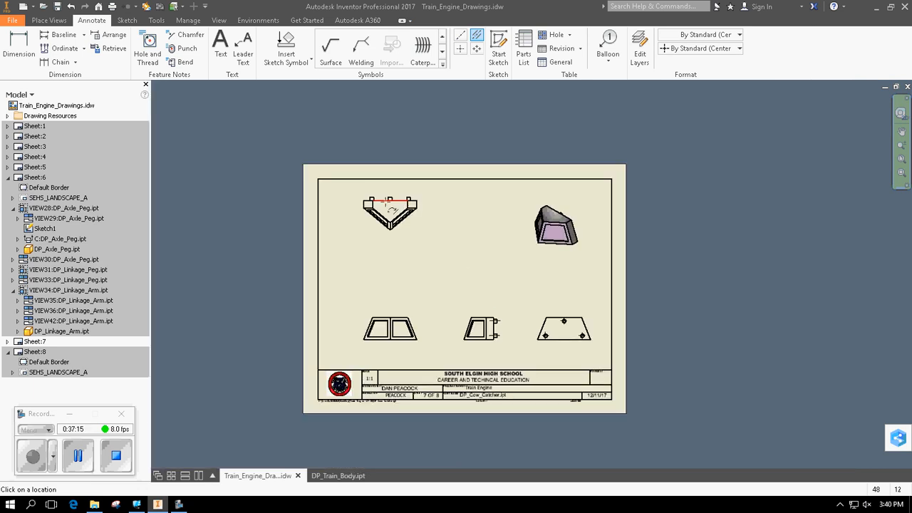
pyautogui.scroll(4, 389, 202)
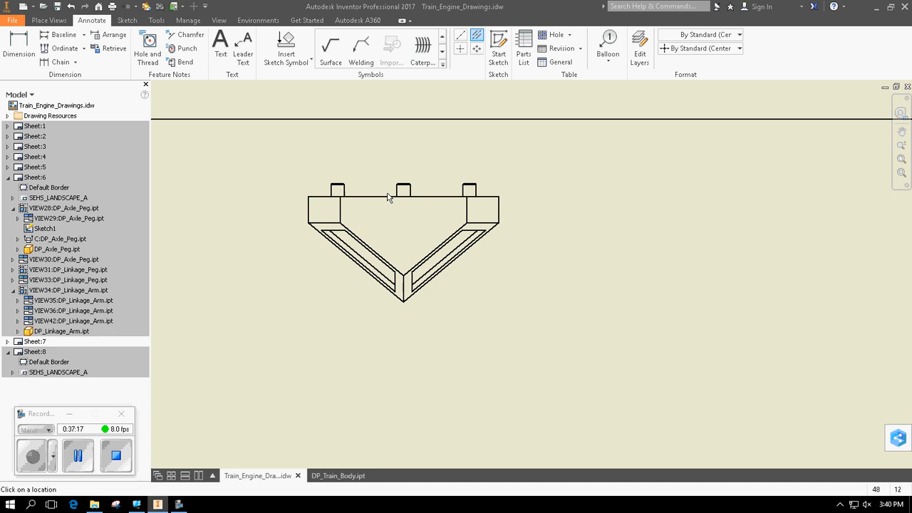
pyautogui.click(409, 190)
pyautogui.click(473, 191)
pyautogui.click(344, 190)
# Create a 1:1 auxiliary view from the top view's slanted left outer edge and place it below and left of the top view
pyautogui.scroll(5, 393, 202)
pyautogui.moveTo(441, 258); pyautogui.dragTo(399, 267, button='middle')
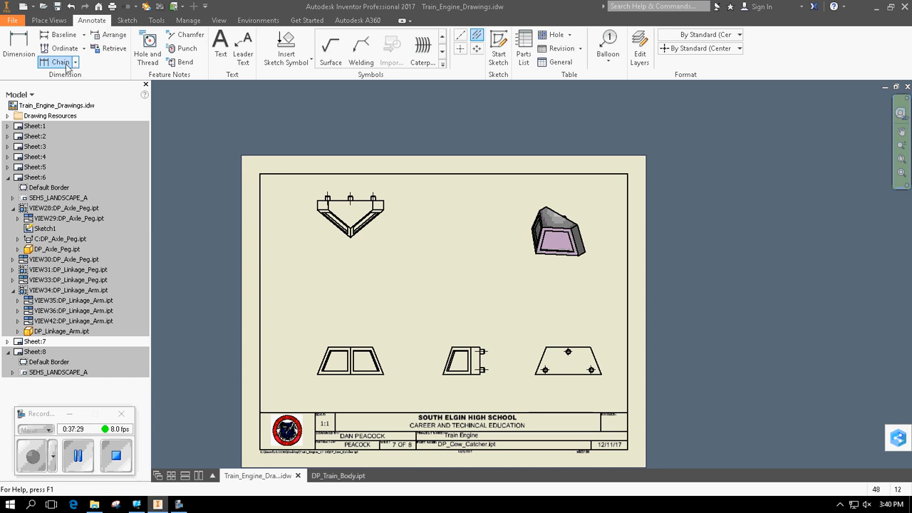
pyautogui.click(58, 21)
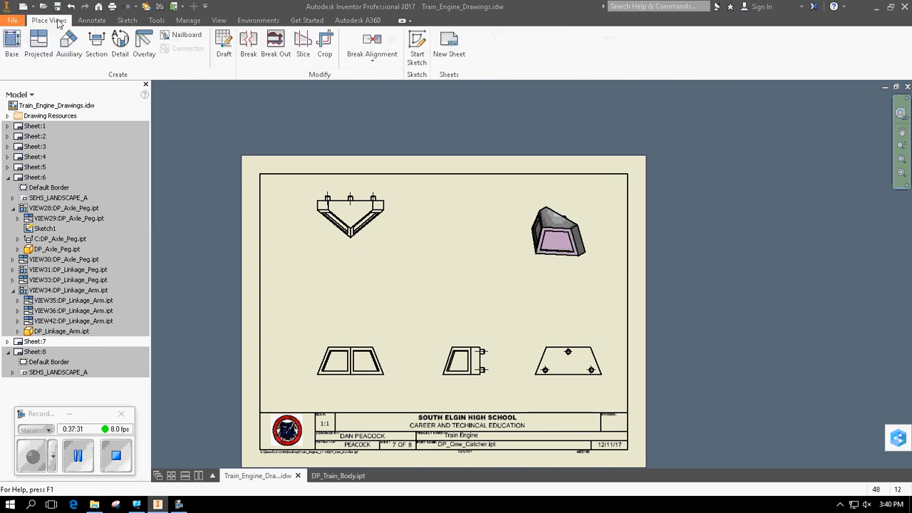
pyautogui.click(69, 43)
pyautogui.scroll(5, 349, 246)
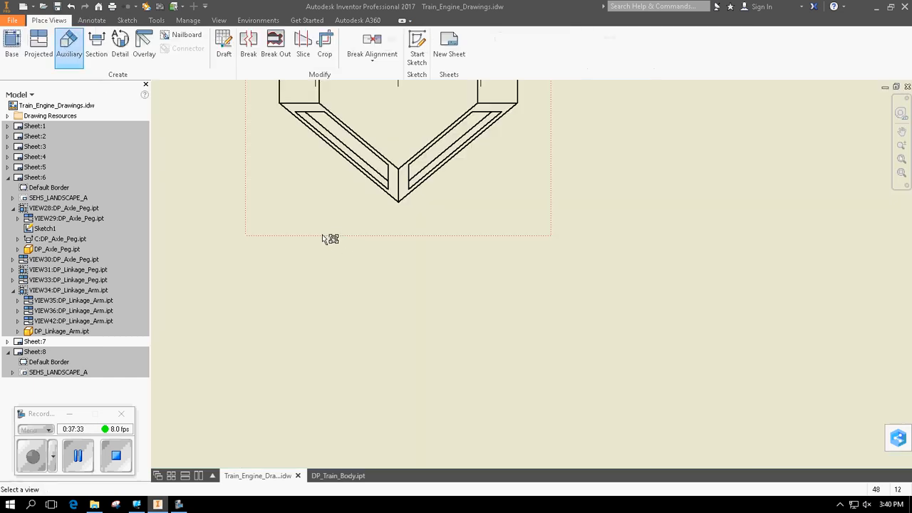
pyautogui.click(339, 233)
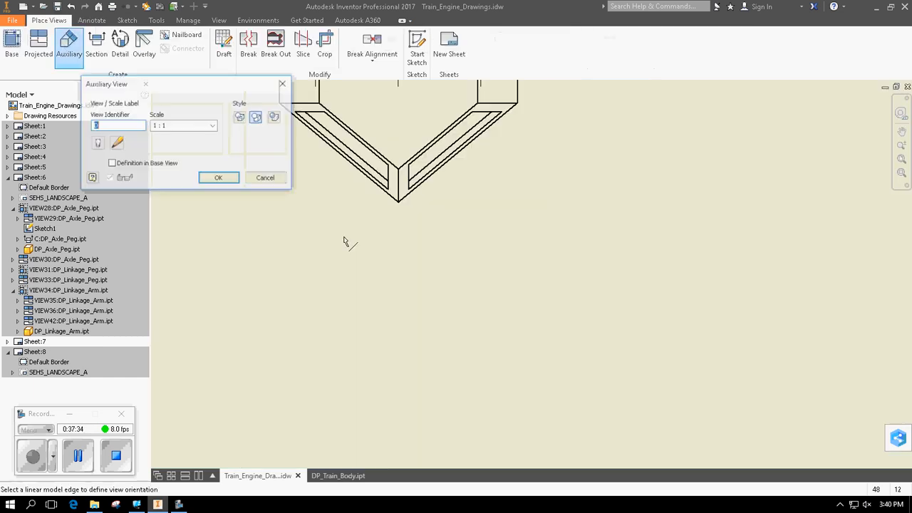
pyautogui.click(361, 173)
pyautogui.scroll(-5, 296, 278)
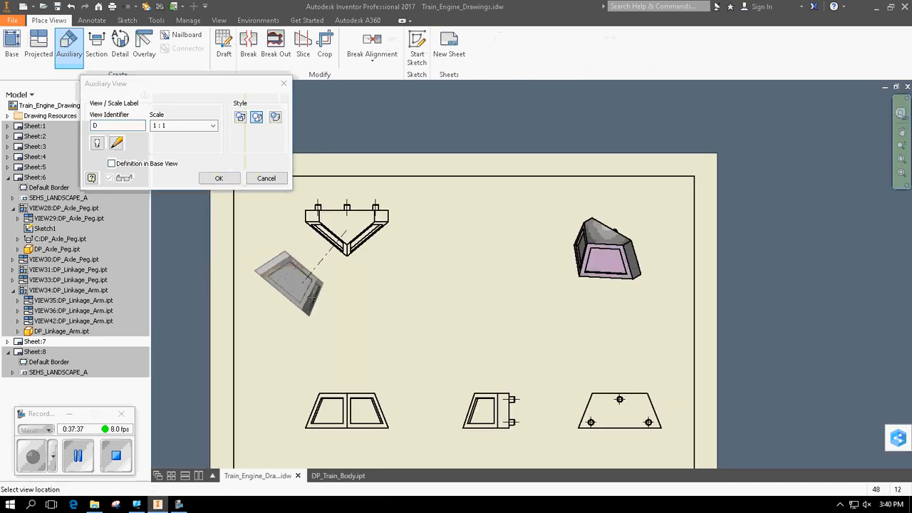
pyautogui.click(288, 282)
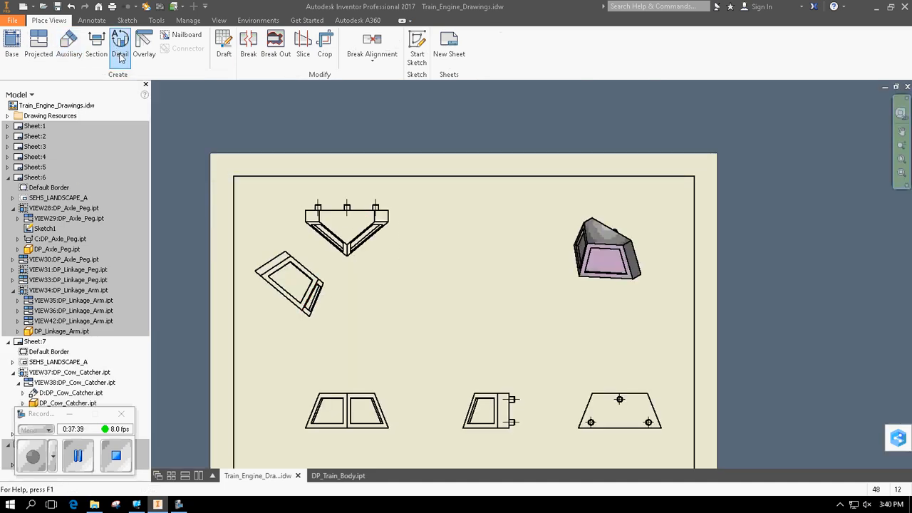
# Create a section view from a bent cutting line through the top view's back wall and right slanted face, placing it beside the top view
pyautogui.click(96, 56)
pyautogui.scroll(3, 431, 244)
pyautogui.moveTo(389, 207); pyautogui.dragTo(432, 263, button='middle')
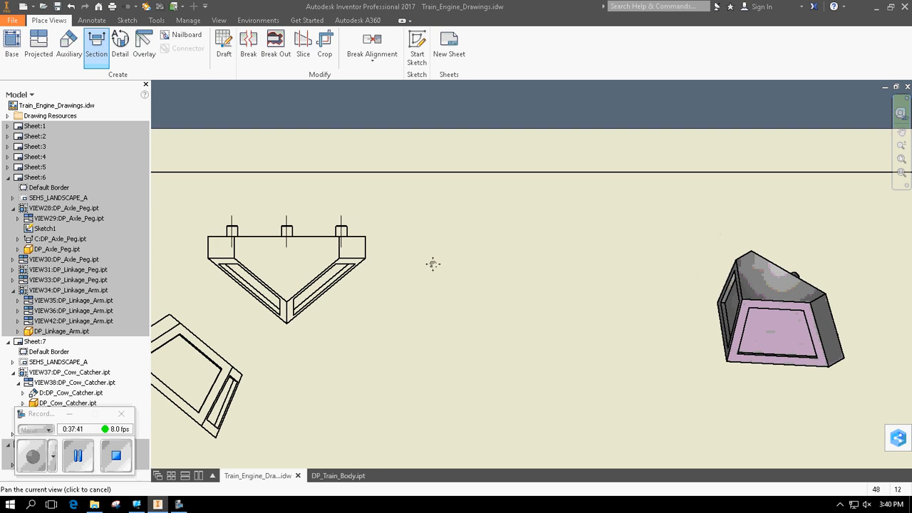
pyautogui.click(330, 213)
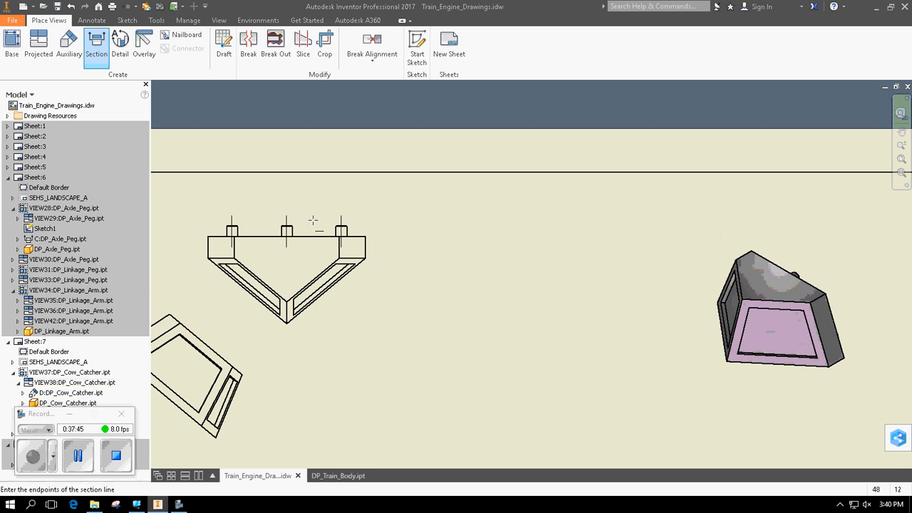
pyautogui.click(313, 220)
pyautogui.click(312, 259)
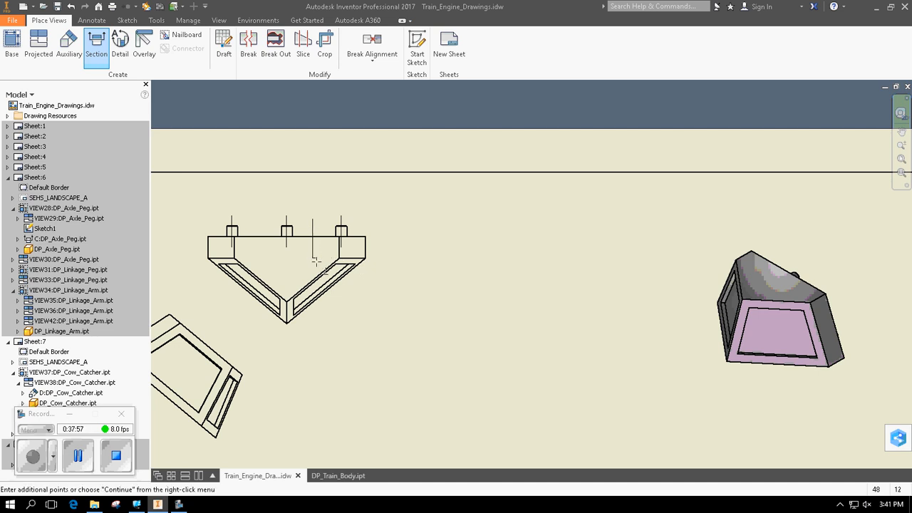
pyautogui.click(356, 324)
pyautogui.rightClick(357, 324)
pyautogui.click(407, 321)
pyautogui.click(539, 297)
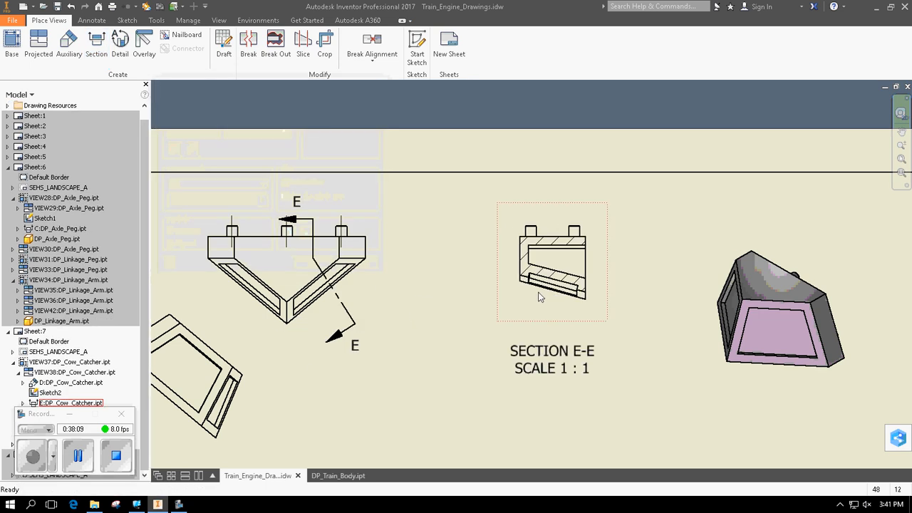
# Dimension the thickness of the upper hatched wall in Section E-E, placing the dimension to the right of the section
pyautogui.scroll(3, 456, 306)
pyautogui.moveTo(571, 322); pyautogui.dragTo(552, 320, button='middle')
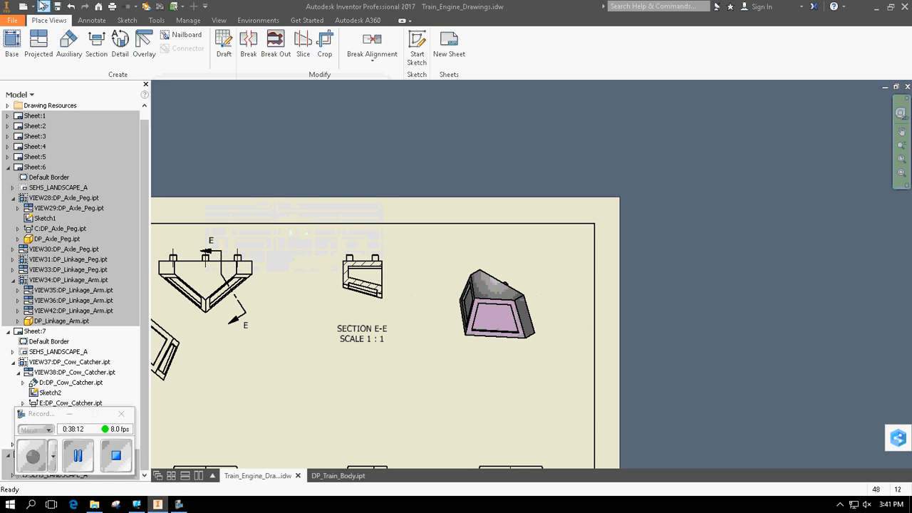
pyautogui.click(92, 20)
pyautogui.click(19, 44)
pyautogui.scroll(-3, 463, 317)
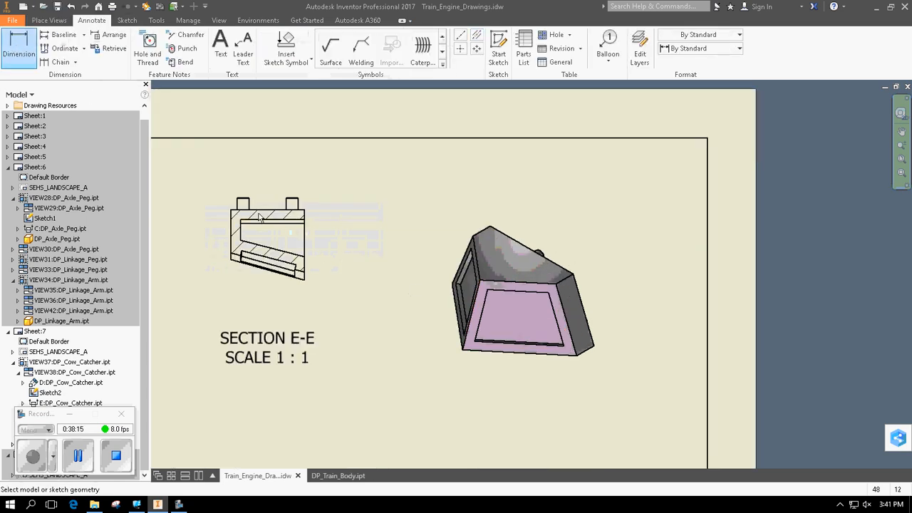
pyautogui.click(260, 213)
pyautogui.click(271, 220)
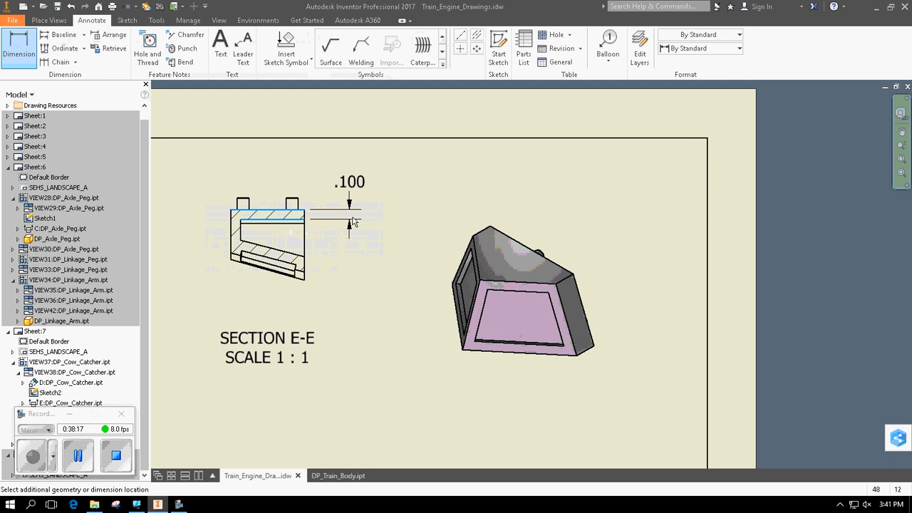
pyautogui.click(362, 218)
pyautogui.click(414, 285)
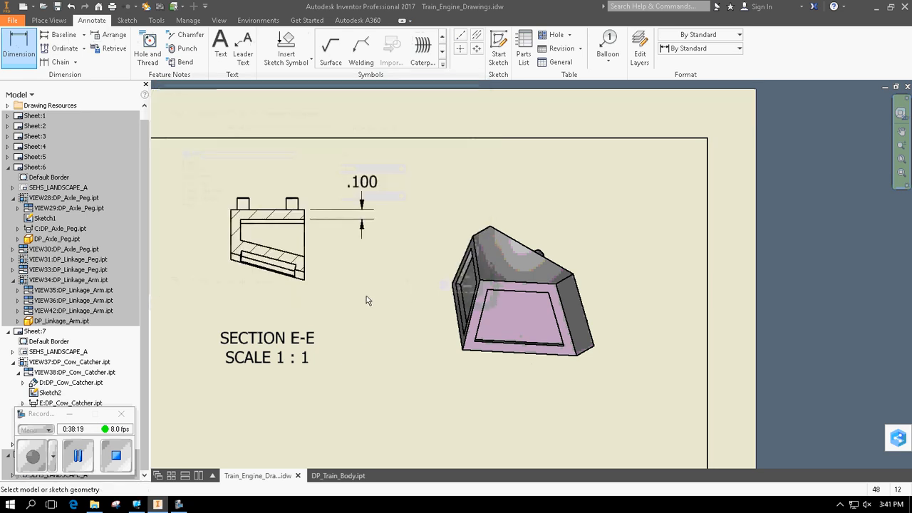
# Dimension the slanted face's recess depth in Section E-E with an aligned dimension at the lower right of the section
pyautogui.scroll(1, 367, 301)
pyautogui.scroll(-2, 325, 314)
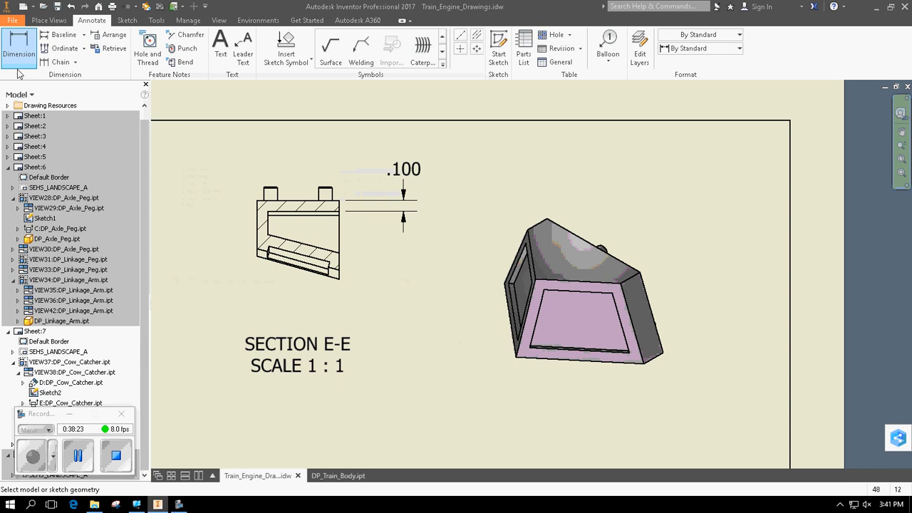
pyautogui.scroll(-5, 302, 258)
pyautogui.scroll(4, 318, 279)
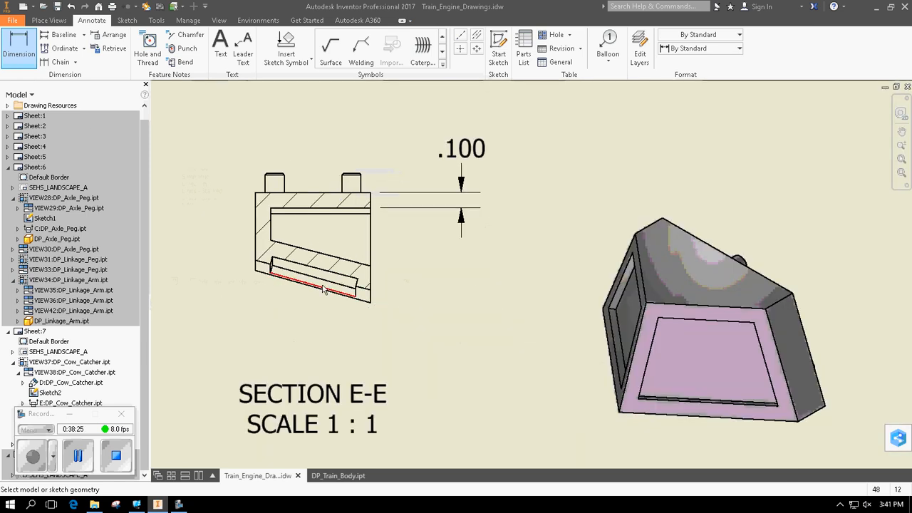
pyautogui.click(318, 282)
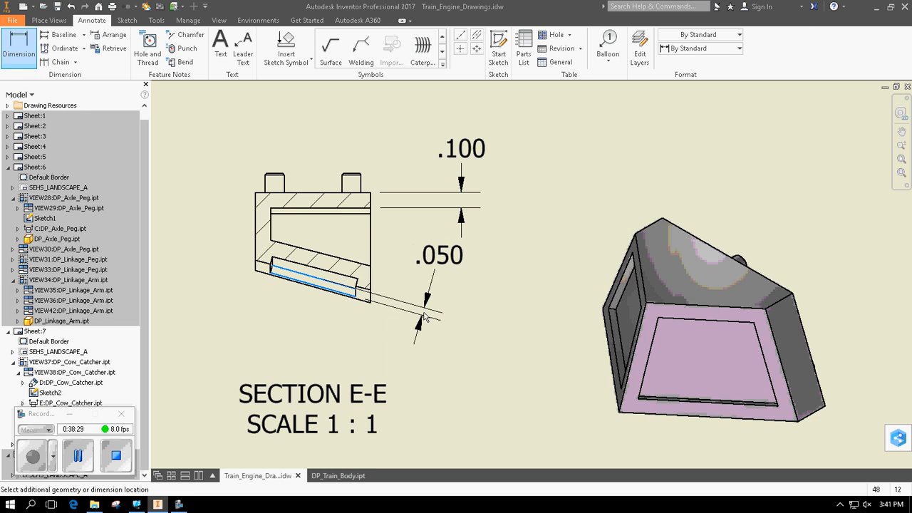
pyautogui.click(426, 318)
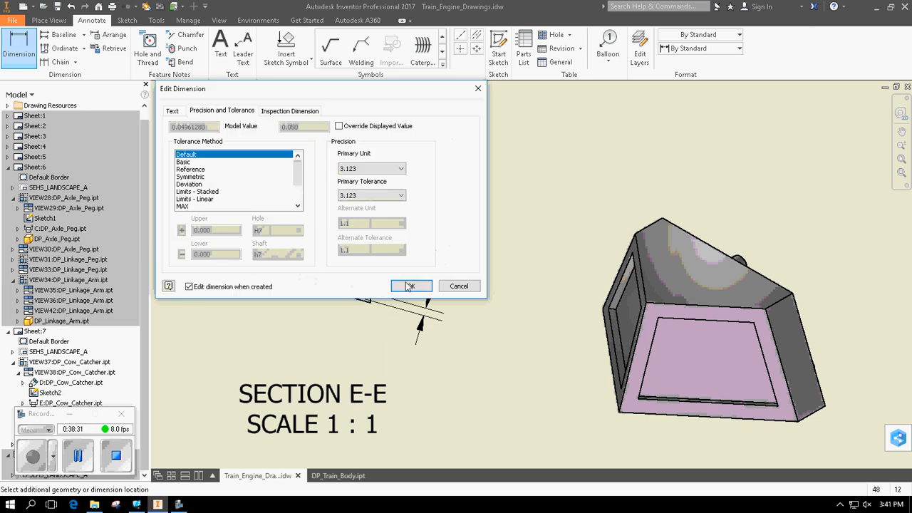
pyautogui.press('Return')
# Dimension the border width between the recess and the adjacent corner edge in the auxiliary view, placing it below the view
pyautogui.scroll(6, 343, 326)
pyautogui.moveTo(342, 326); pyautogui.dragTo(372, 283, button='middle')
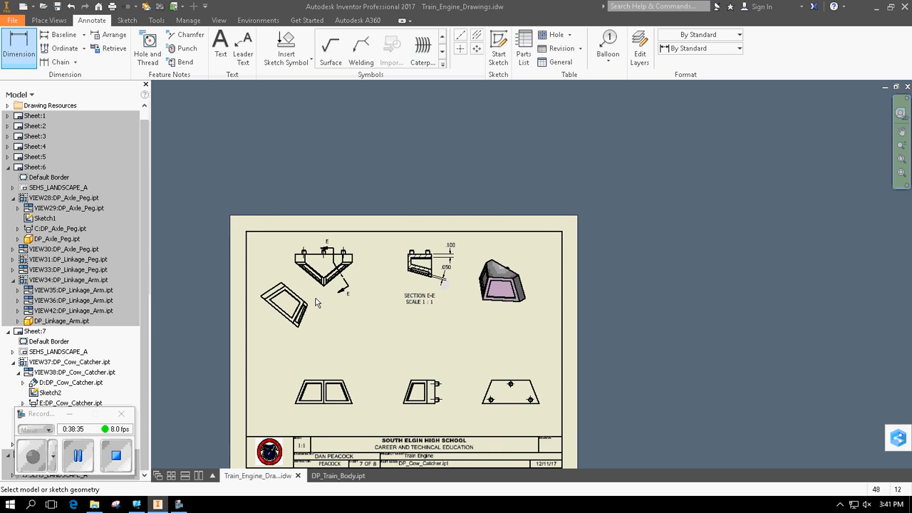
pyautogui.click(13, 55)
pyautogui.scroll(-5, 297, 305)
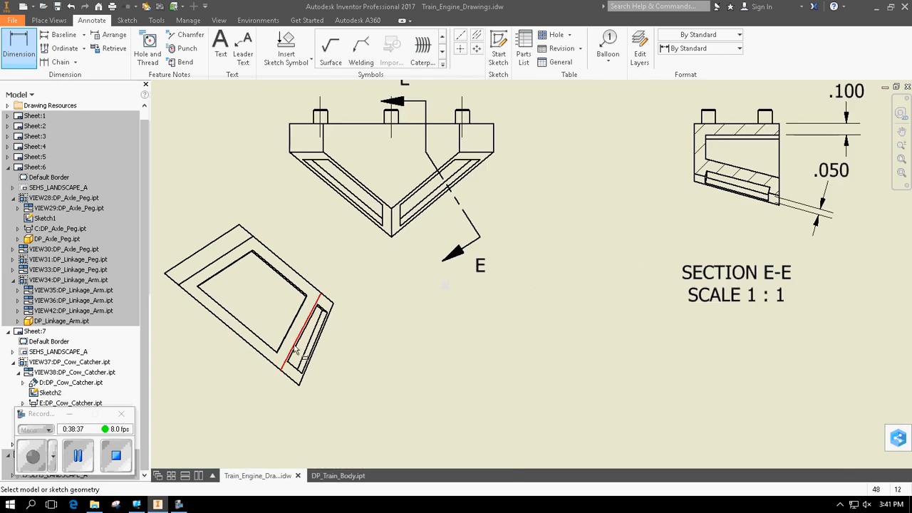
pyautogui.click(294, 342)
pyautogui.click(296, 344)
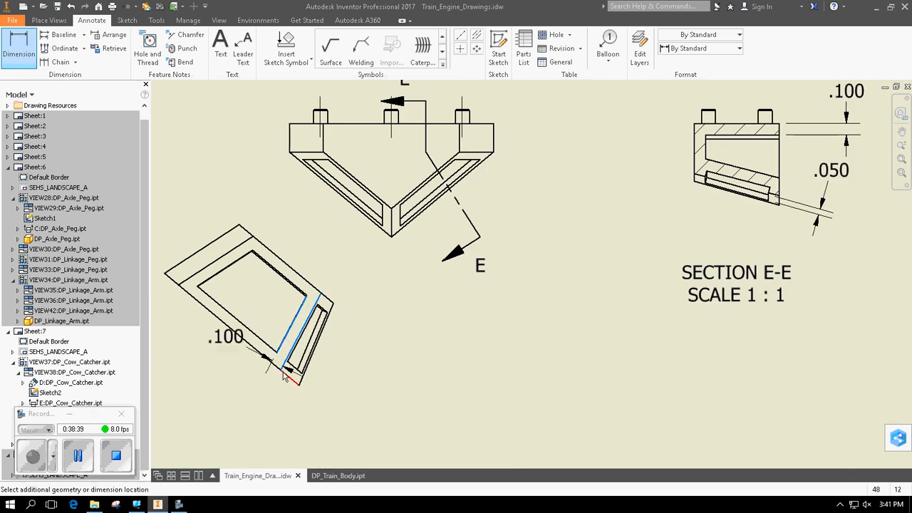
pyautogui.click(250, 407)
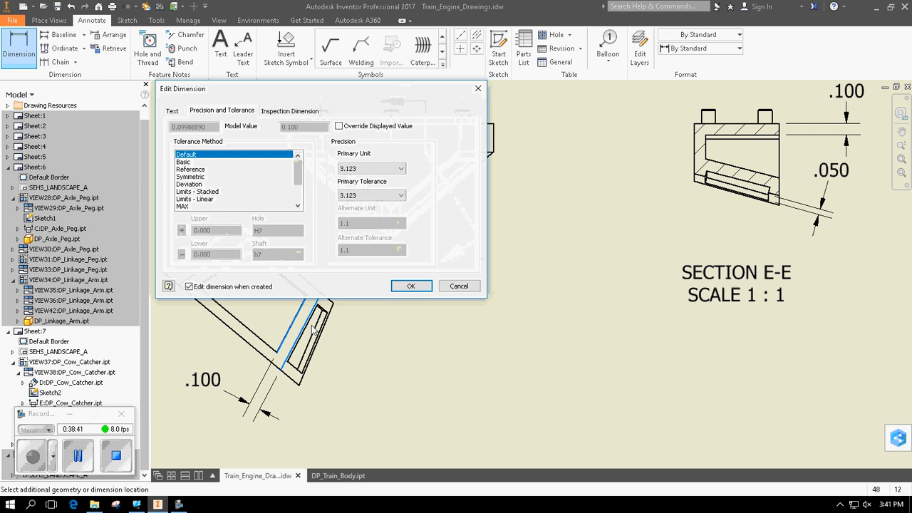
pyautogui.click(407, 287)
pyautogui.scroll(5, 399, 291)
pyautogui.scroll(-5, 383, 361)
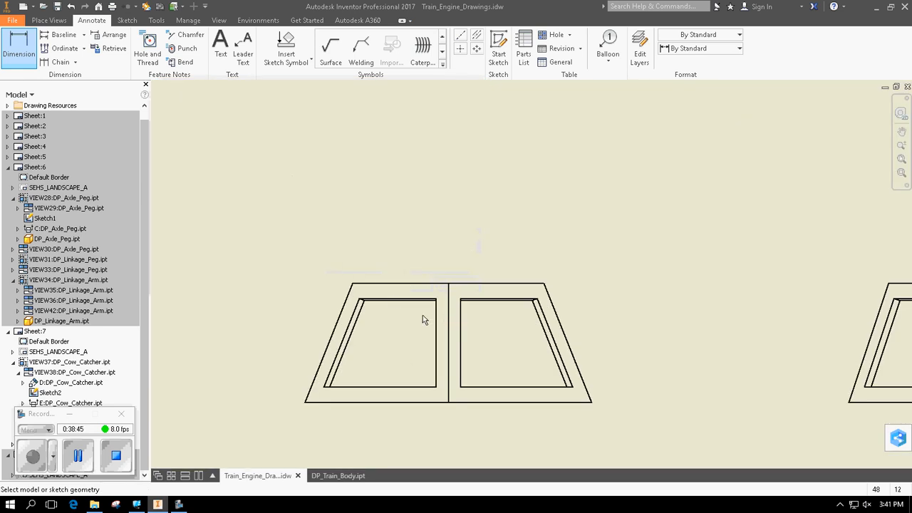
pyautogui.click(436, 339)
pyautogui.click(448, 331)
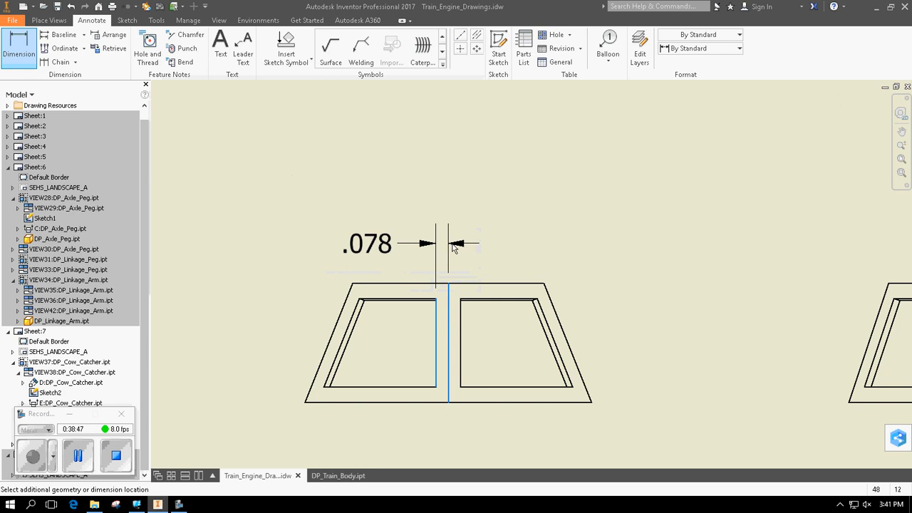
pyautogui.press('Escape')
# Dimension the front view's overall base width and its top edge width, stacking both dimensions above the view
pyautogui.scroll(5, 420, 234)
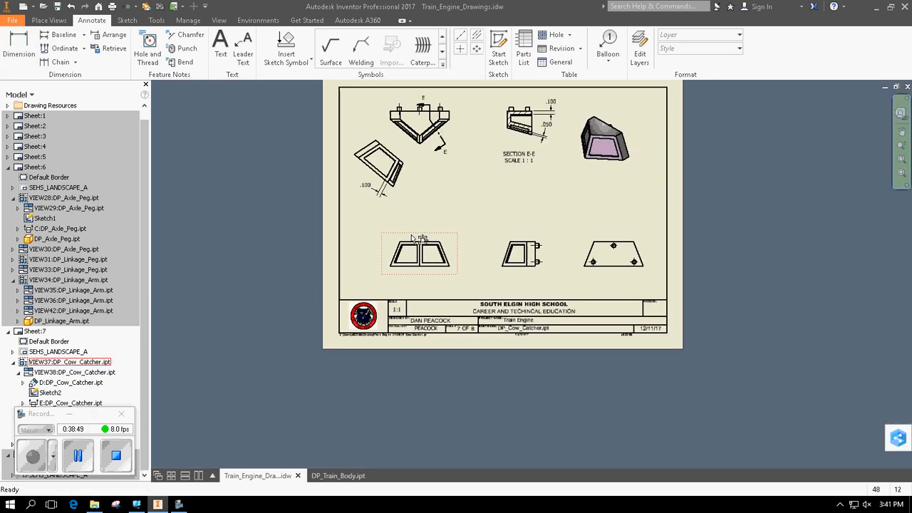
pyautogui.moveTo(425, 204); pyautogui.dragTo(393, 231, button='middle')
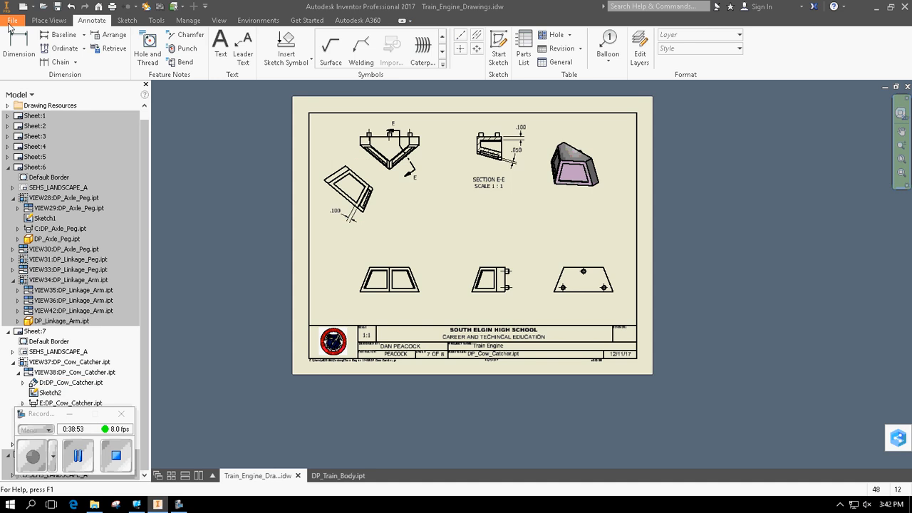
pyautogui.click(18, 41)
pyautogui.click(358, 292)
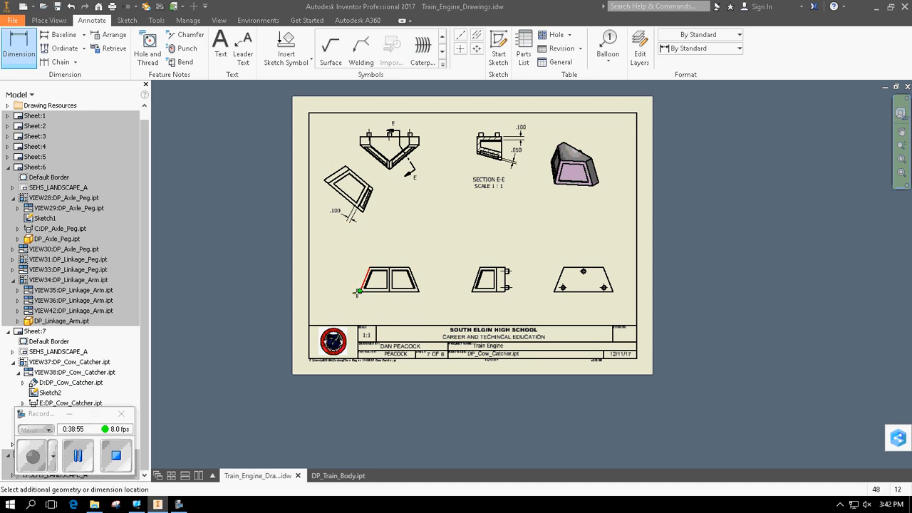
pyautogui.click(420, 293)
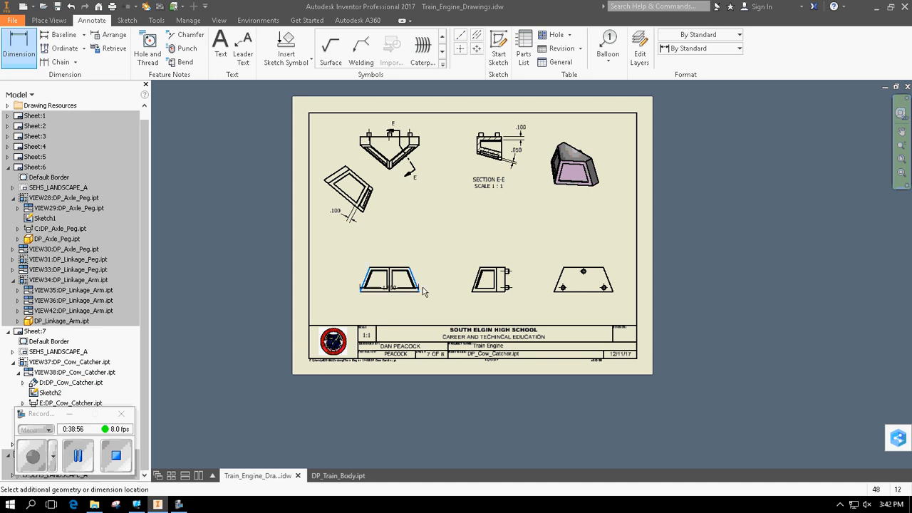
pyautogui.click(411, 235)
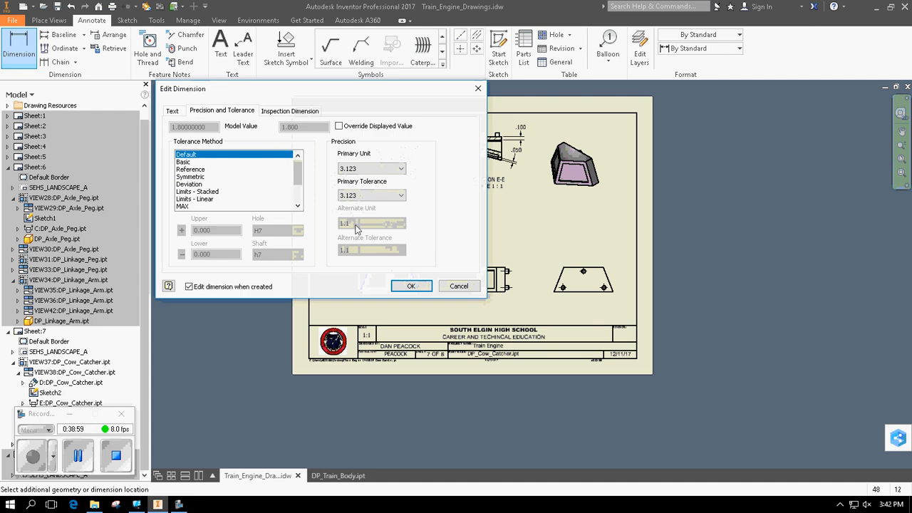
pyautogui.click(411, 288)
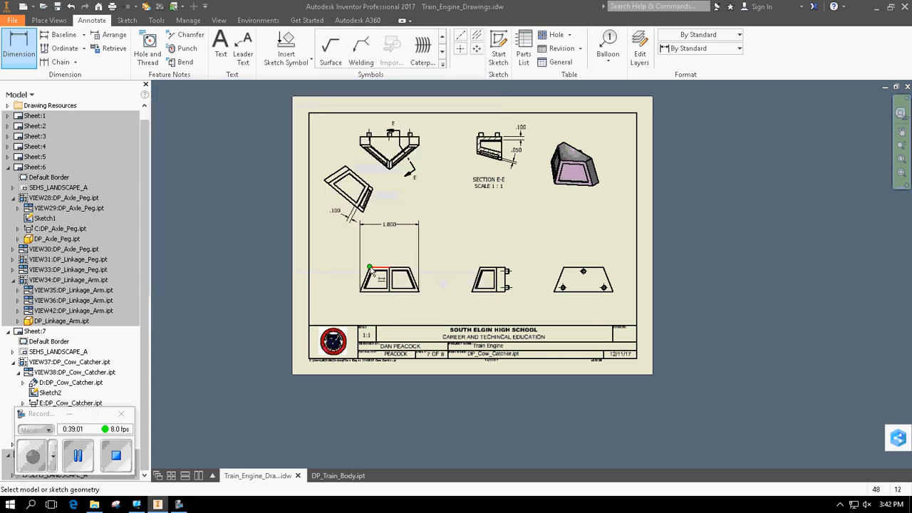
pyautogui.click(371, 269)
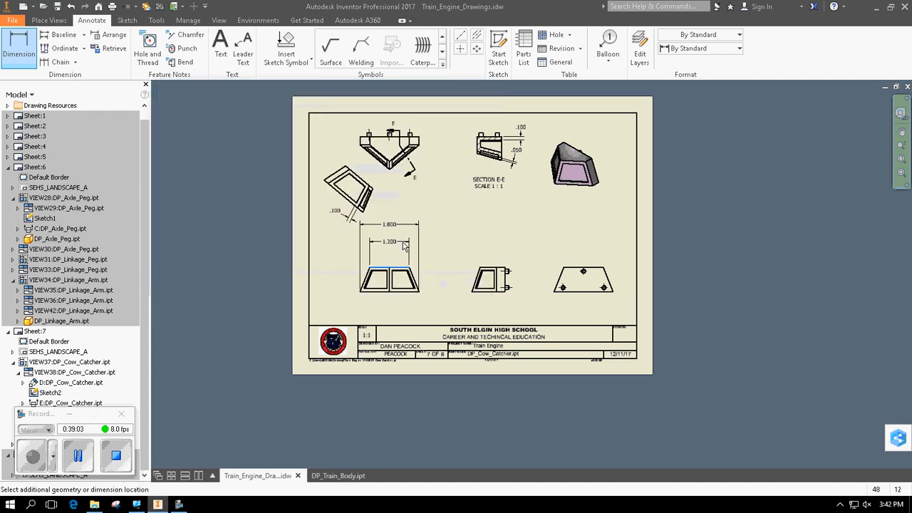
pyautogui.click(405, 245)
pyautogui.click(413, 286)
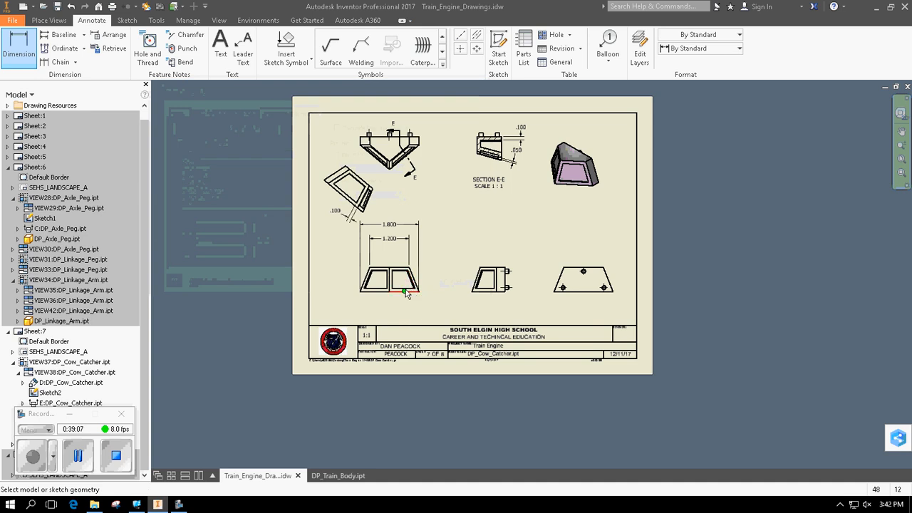
# Dimension the front view's horizontal distance from the center edge to the upper right corner, below the top edge width dimension
pyautogui.scroll(3, 408, 295)
pyautogui.click(380, 260)
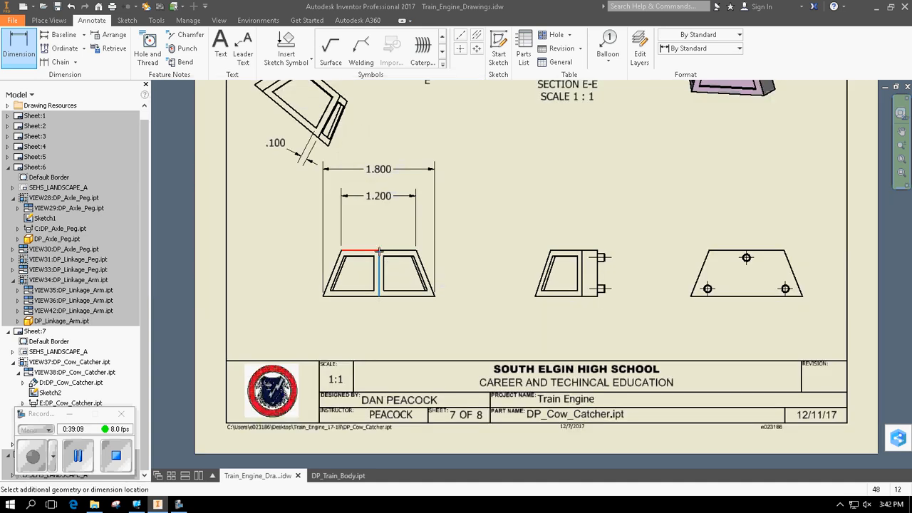
pyautogui.click(417, 251)
pyautogui.click(409, 220)
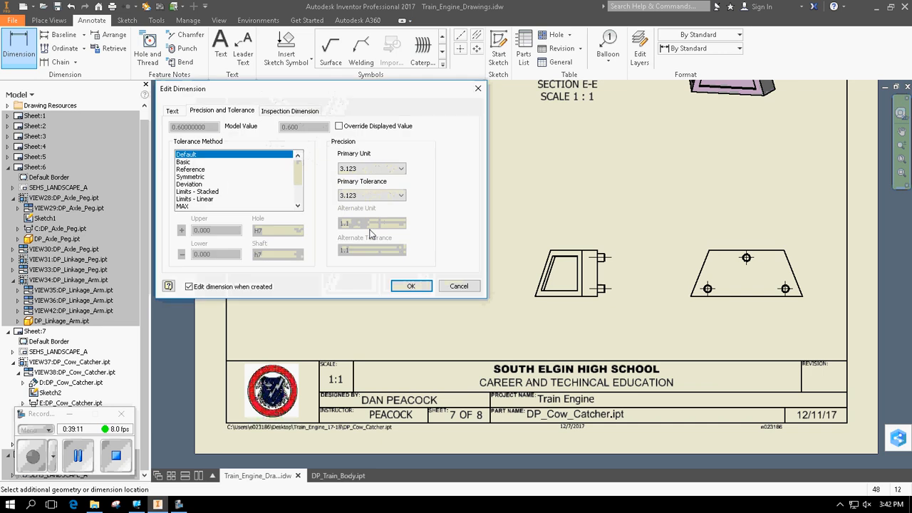
pyautogui.click(411, 285)
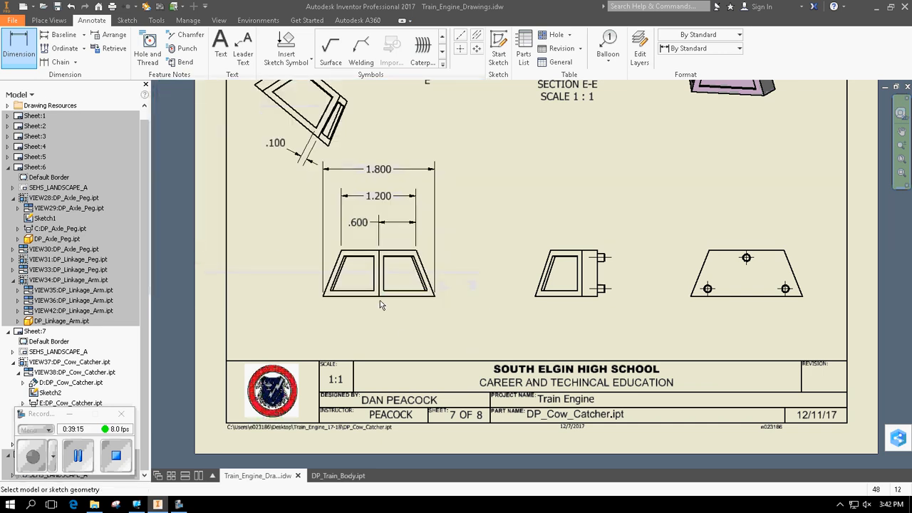
# Dimension the front view's horizontal distance from the center edge to the lower right corner, placing it below the view
pyautogui.click(380, 297)
pyautogui.click(435, 298)
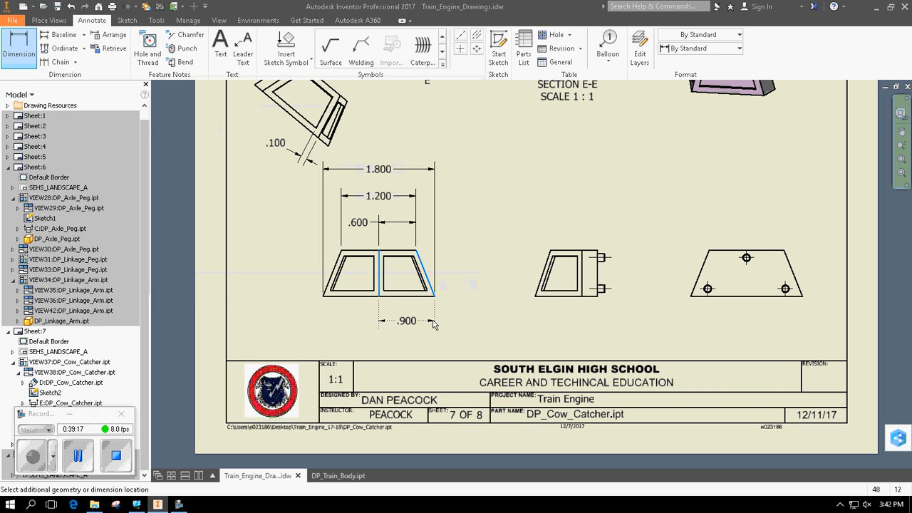
pyautogui.click(432, 322)
pyautogui.click(402, 285)
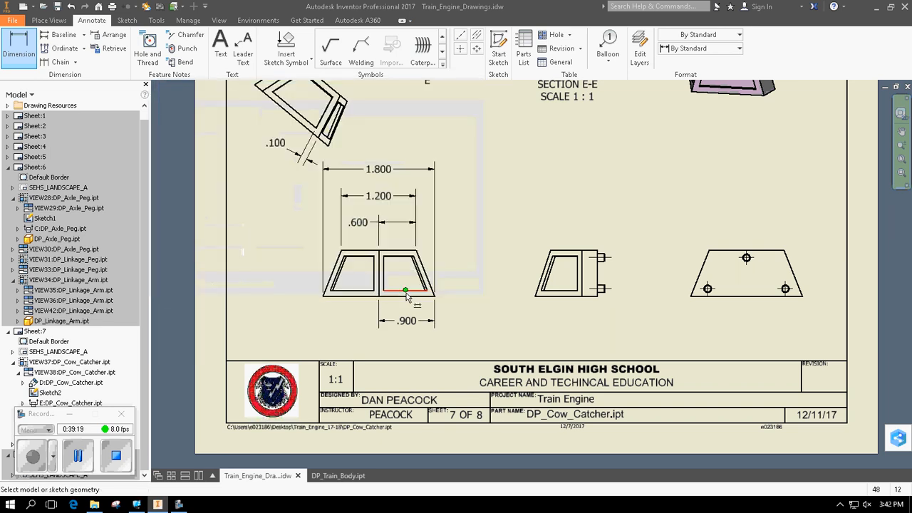
# Dimension the side view's overall height between its top and bottom edges, placing it to the left of the view
pyautogui.click(560, 251)
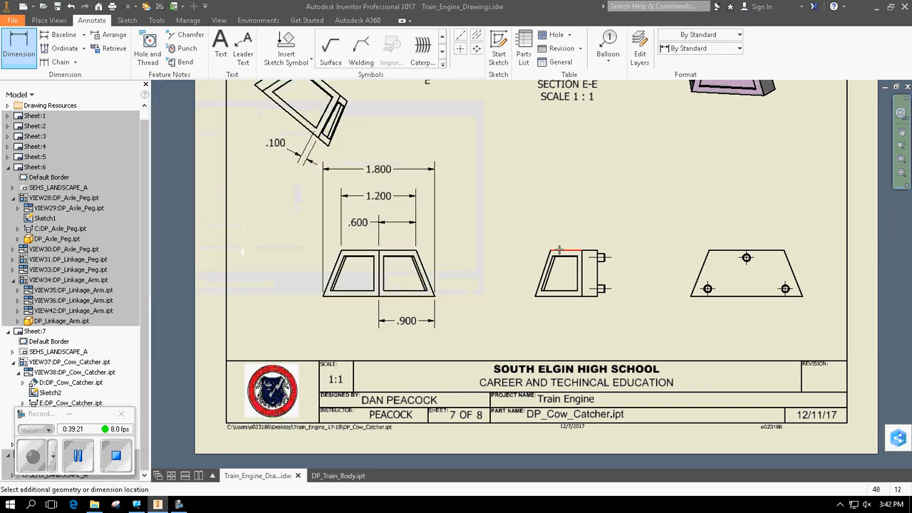
pyautogui.click(560, 296)
pyautogui.click(476, 281)
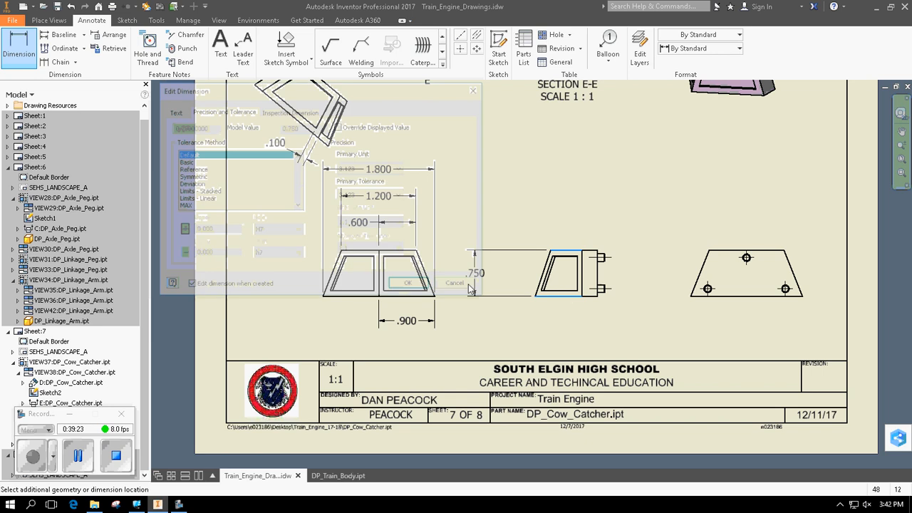
pyautogui.click(415, 287)
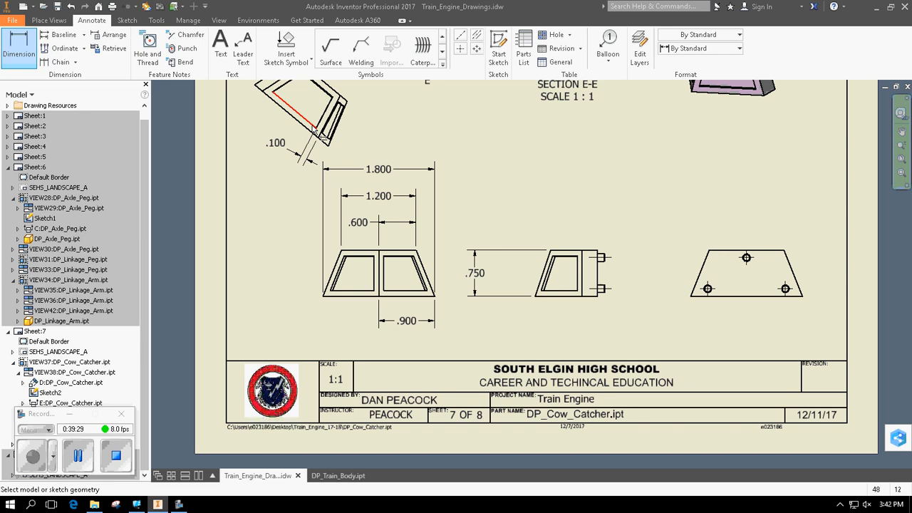
# Dimension the side view's top edge length and its overall base length, stacking both dimensions above the view
pyautogui.click(550, 250)
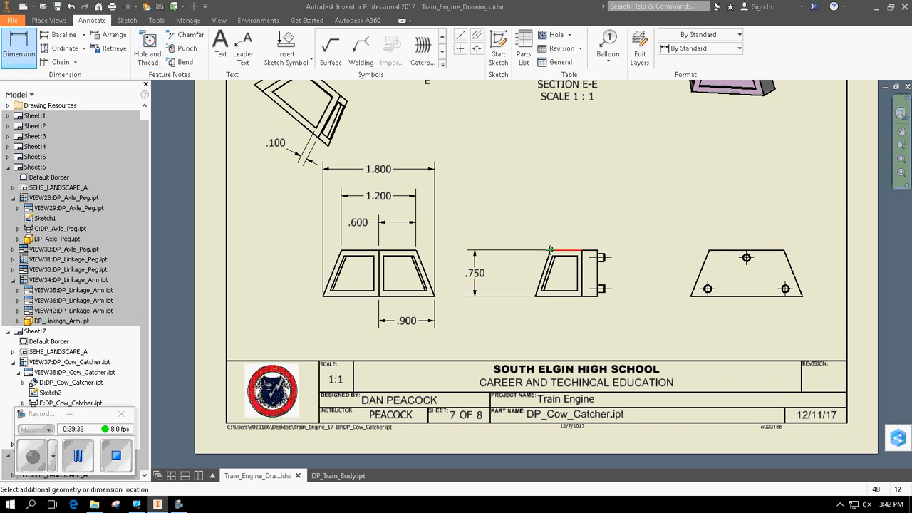
pyautogui.click(598, 251)
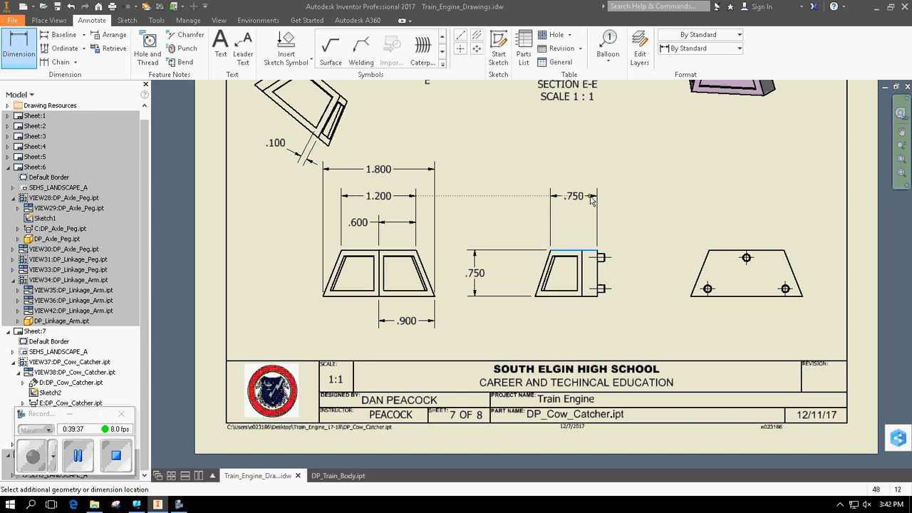
pyautogui.click(592, 204)
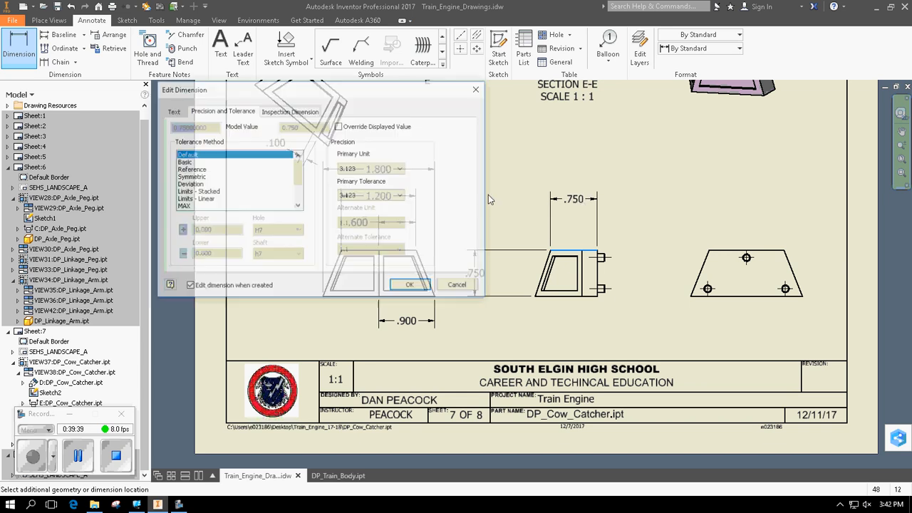
pyautogui.click(402, 286)
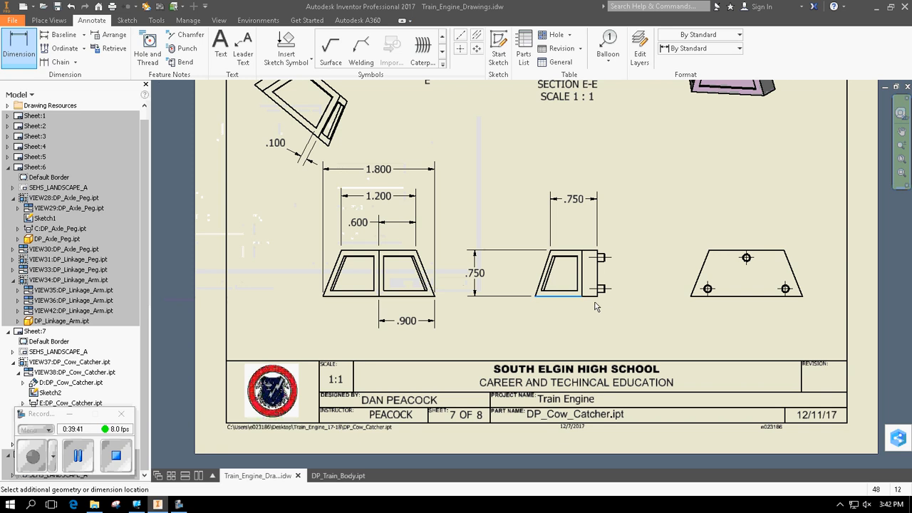
pyautogui.click(597, 296)
pyautogui.click(570, 181)
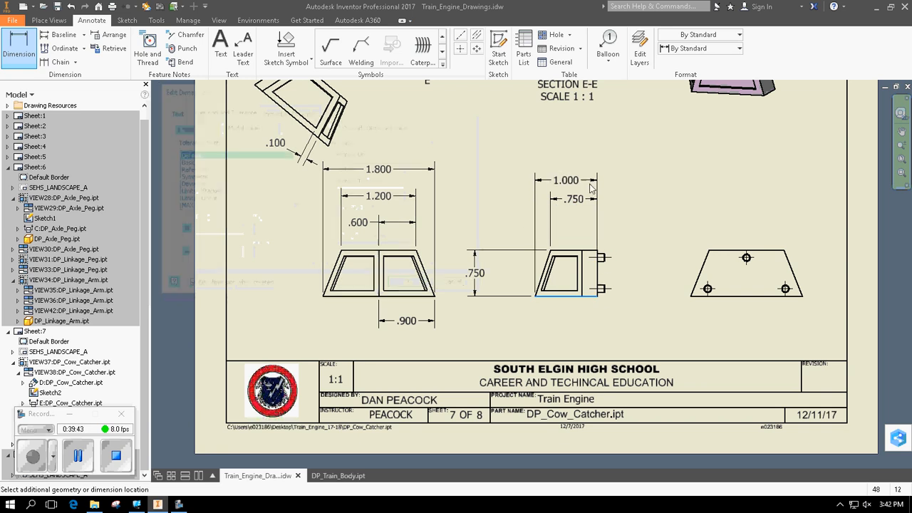
pyautogui.click(410, 285)
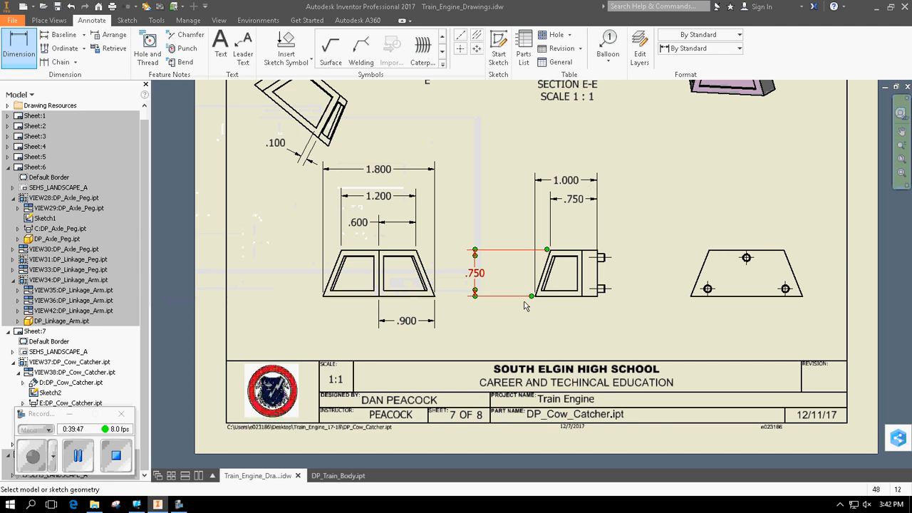
# Dimension the width of the side view's rear block, placing it below the top edge length dimension
pyautogui.click(596, 250)
pyautogui.click(596, 251)
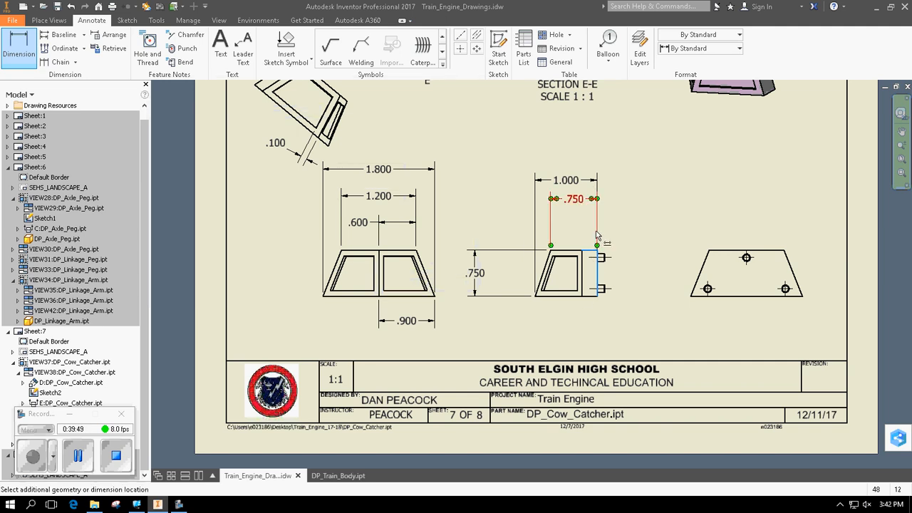
pyautogui.click(591, 221)
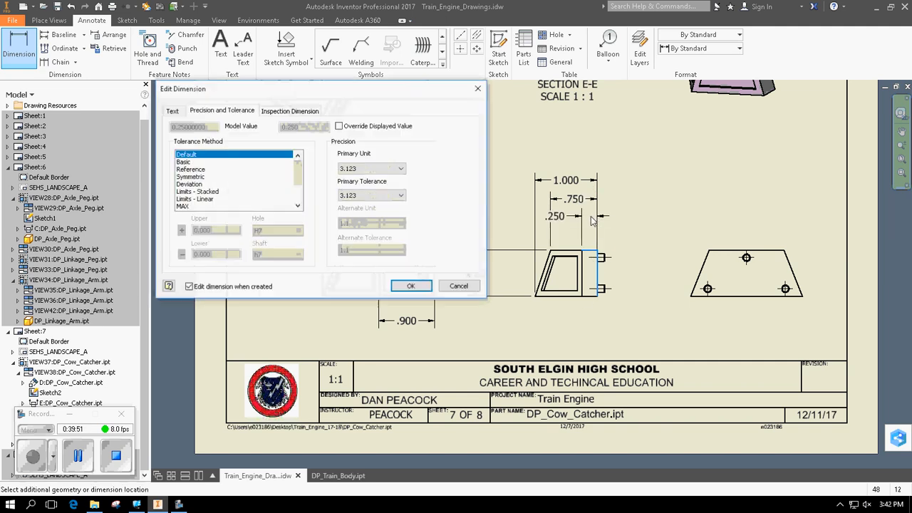
pyautogui.click(412, 285)
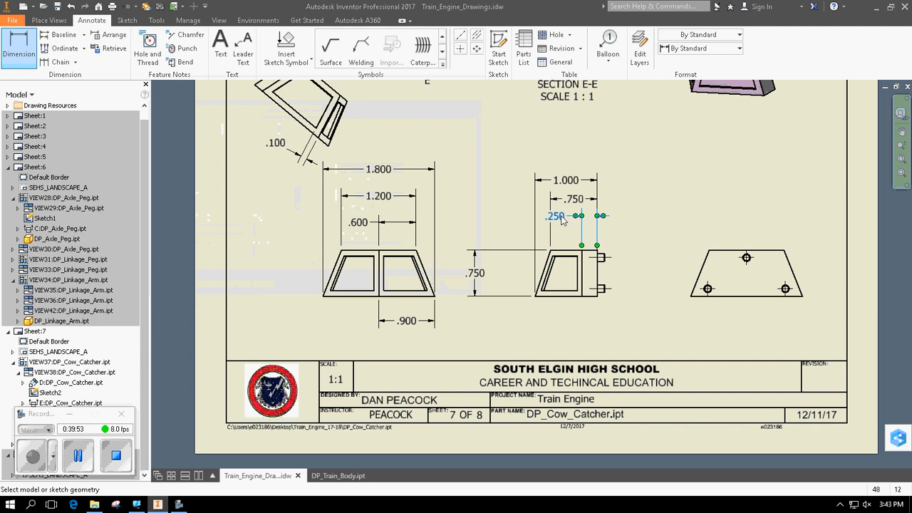
pyautogui.doubleClick(595, 220)
pyautogui.click(459, 285)
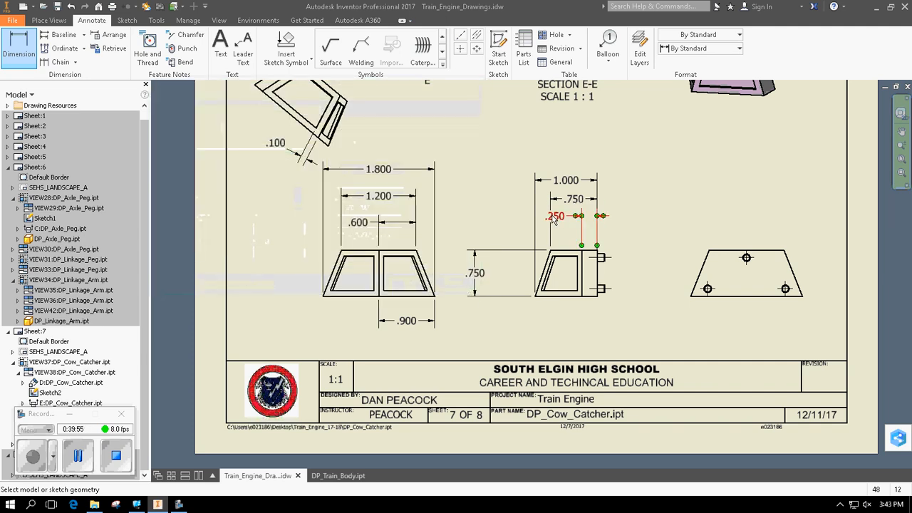
pyautogui.doubleClick(587, 216)
pyautogui.click(459, 285)
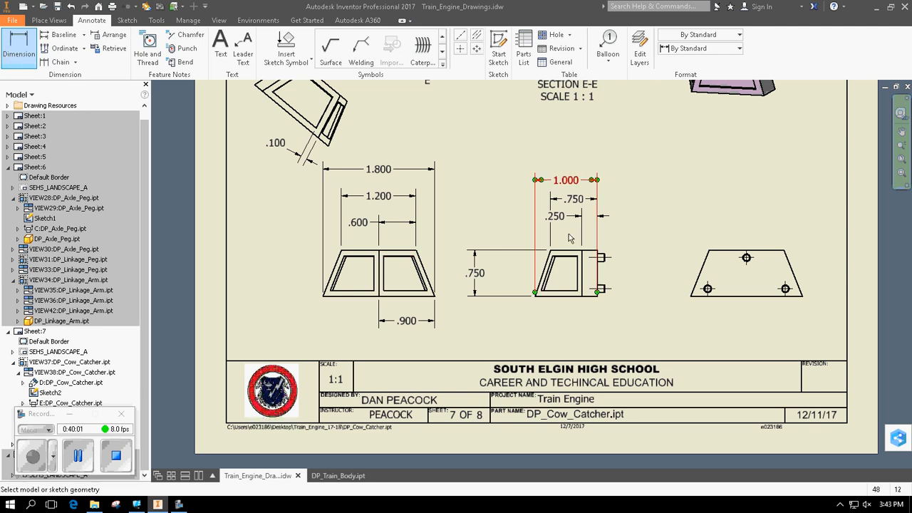
# Dimension how far the side view's upper peg projects from the back face, placing it below the rear block width dimension
pyautogui.scroll(3, 589, 233)
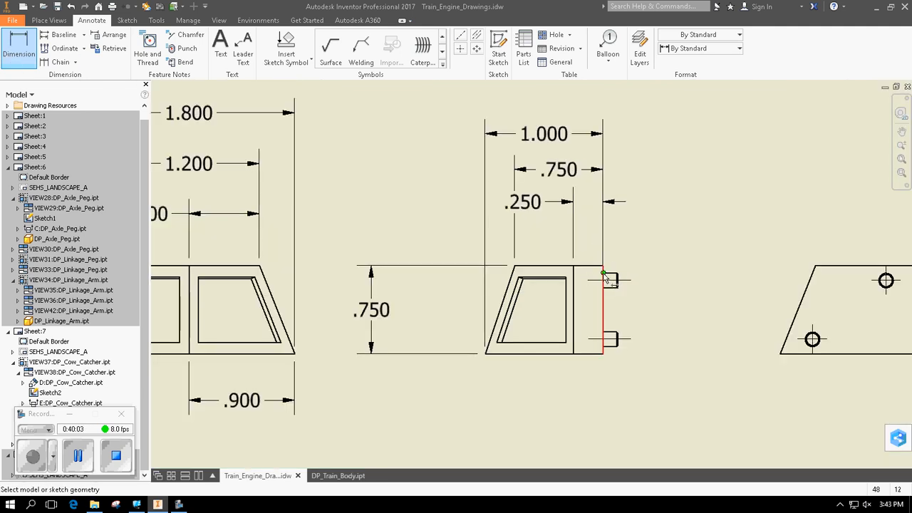
pyautogui.click(603, 275)
pyautogui.scroll(3, 617, 276)
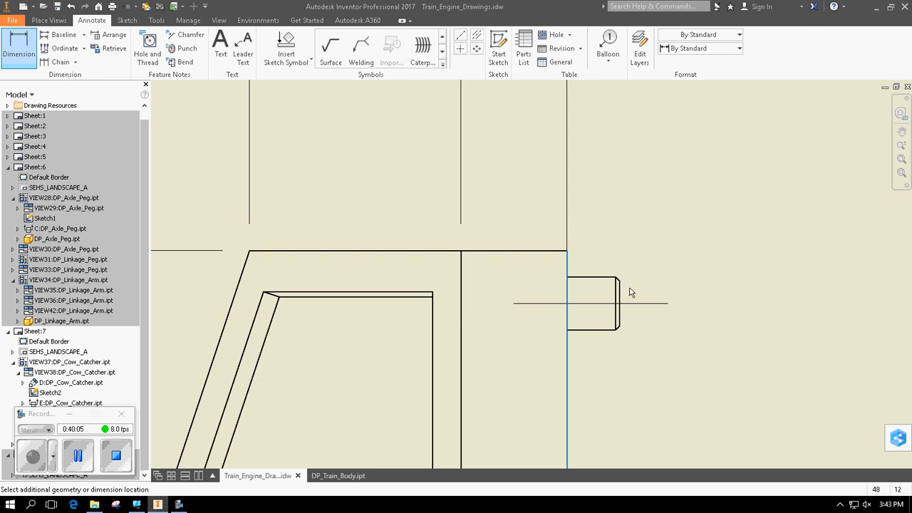
pyautogui.click(620, 293)
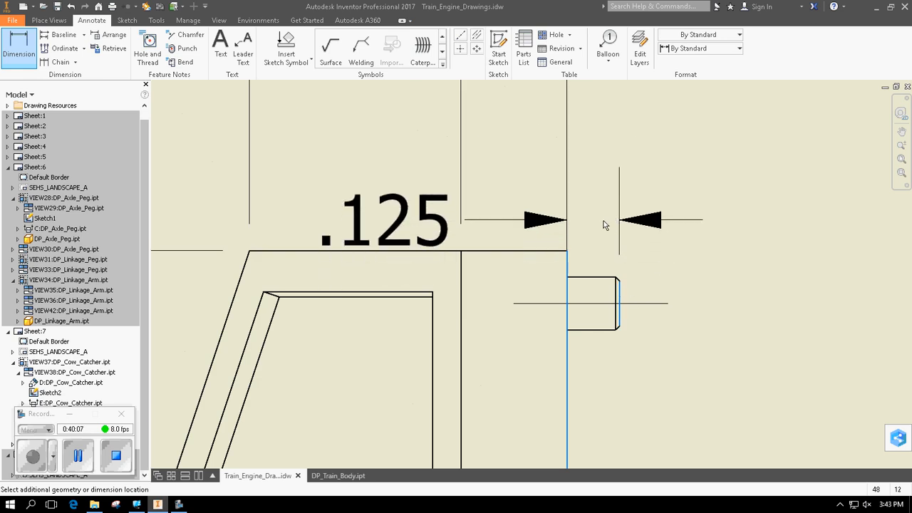
pyautogui.scroll(-3, 608, 187)
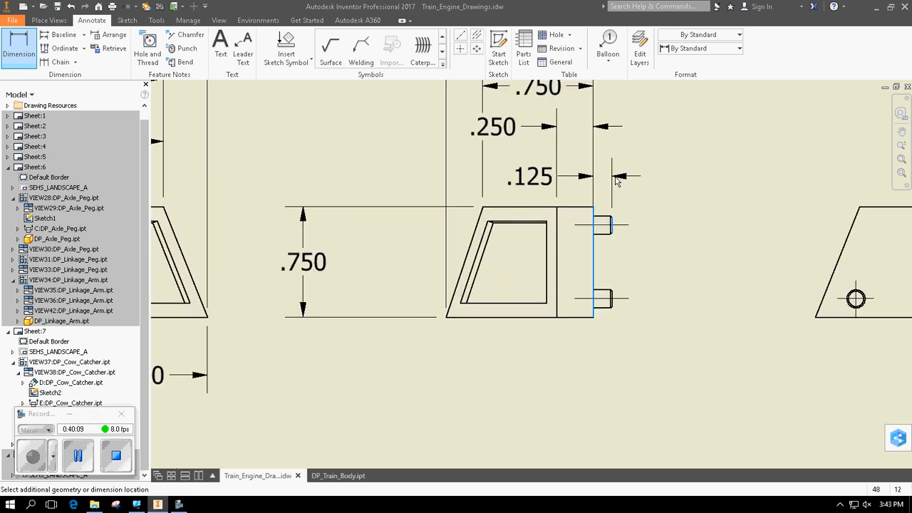
pyautogui.click(616, 181)
pyautogui.click(396, 285)
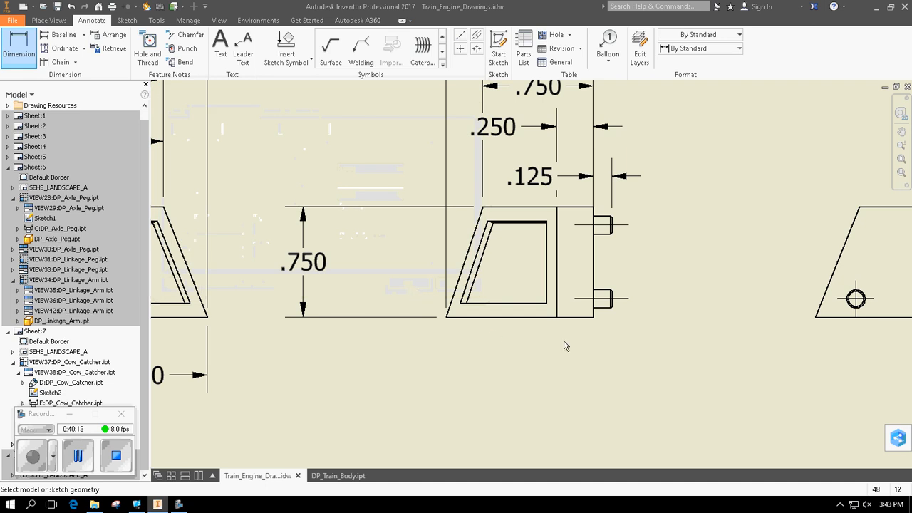
# Add a chamfer note to the end of the side view's lower peg, placing the text below and to the right
pyautogui.scroll(2, 626, 357)
pyautogui.moveTo(621, 326)
pyautogui.mouseDown(button='middle')
pyautogui.moveTo(594, 316)
pyautogui.moveTo(463, 373)
pyautogui.mouseUp(button='middle')
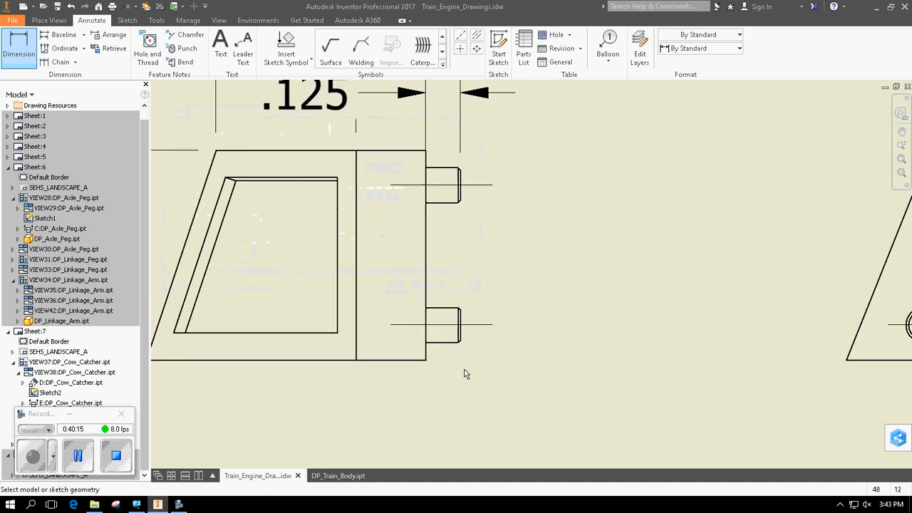
pyautogui.click(186, 34)
pyautogui.scroll(2, 462, 348)
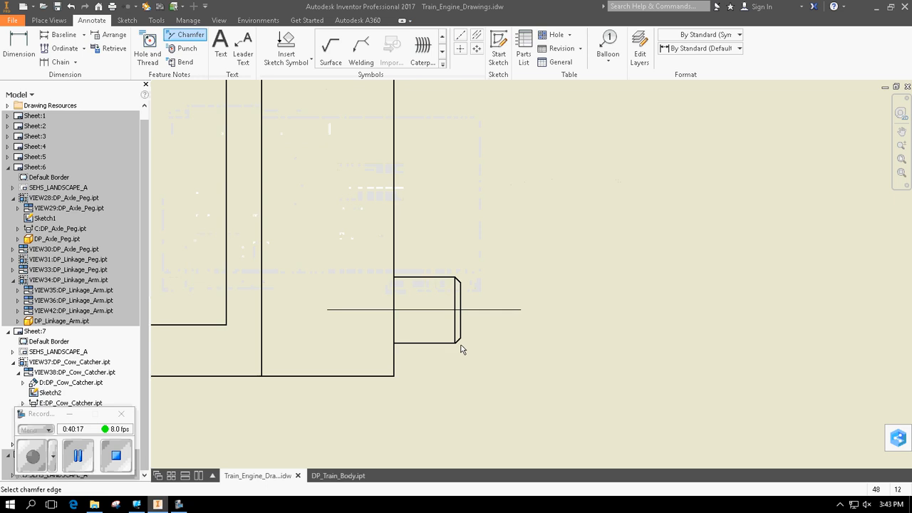
pyautogui.click(459, 341)
pyautogui.click(442, 342)
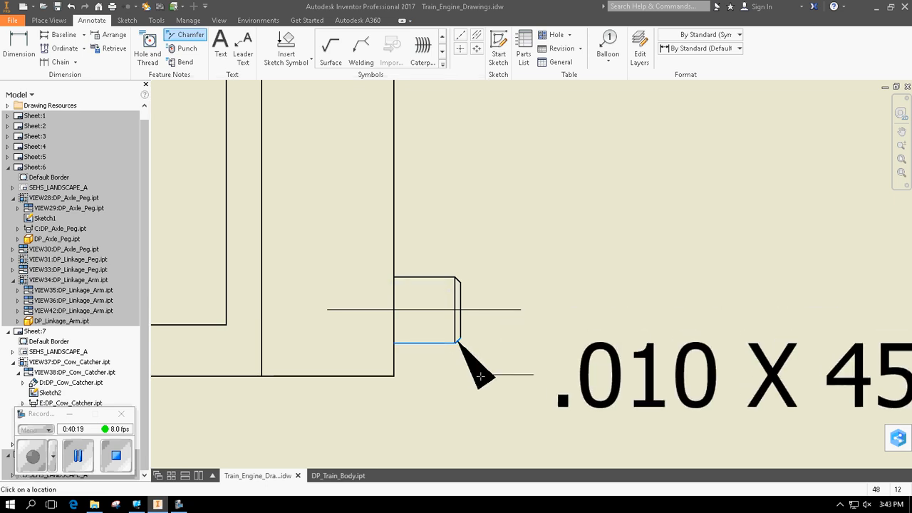
pyautogui.scroll(-3, 484, 371)
pyautogui.click(499, 423)
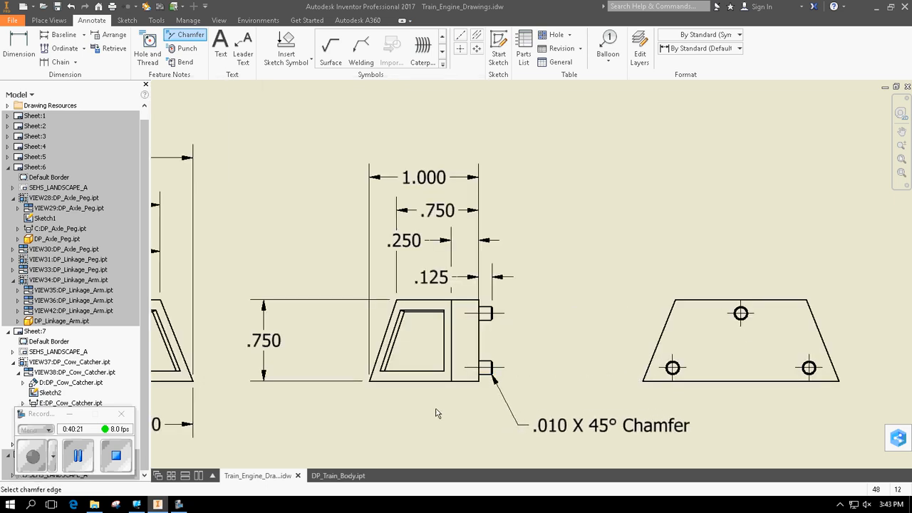
# Dimension the back view's horizontal distance between the lower left and top center peg centers, placing it above the view
pyautogui.scroll(-2, 460, 405)
pyautogui.moveTo(612, 400); pyautogui.dragTo(541, 408, button='middle')
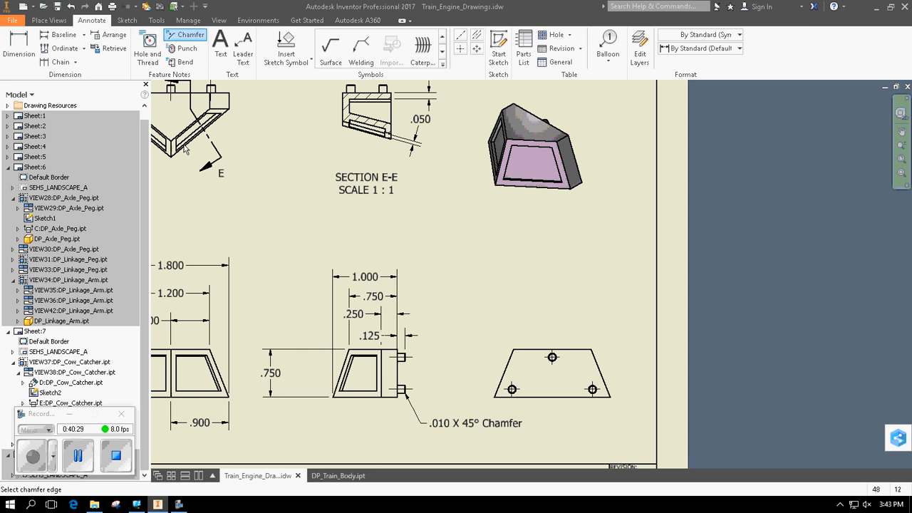
pyautogui.click(21, 45)
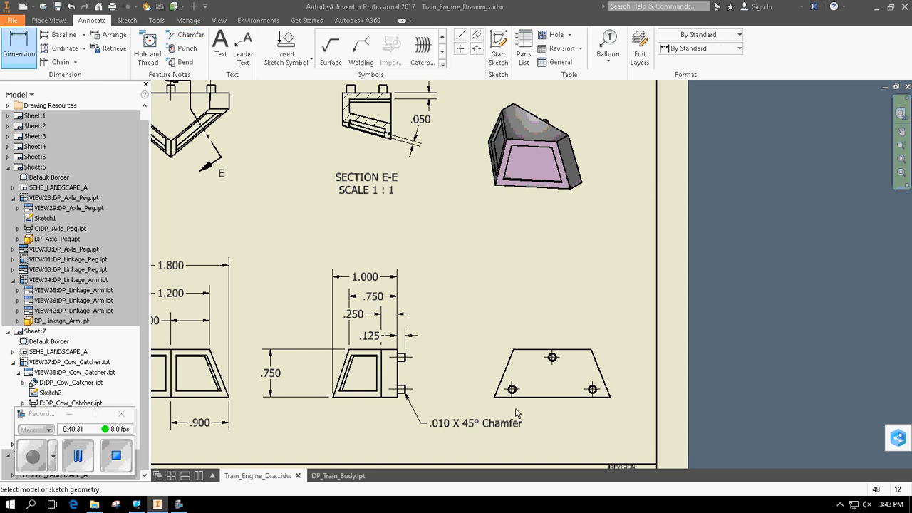
pyautogui.scroll(-3, 526, 386)
pyautogui.click(493, 389)
pyautogui.click(580, 347)
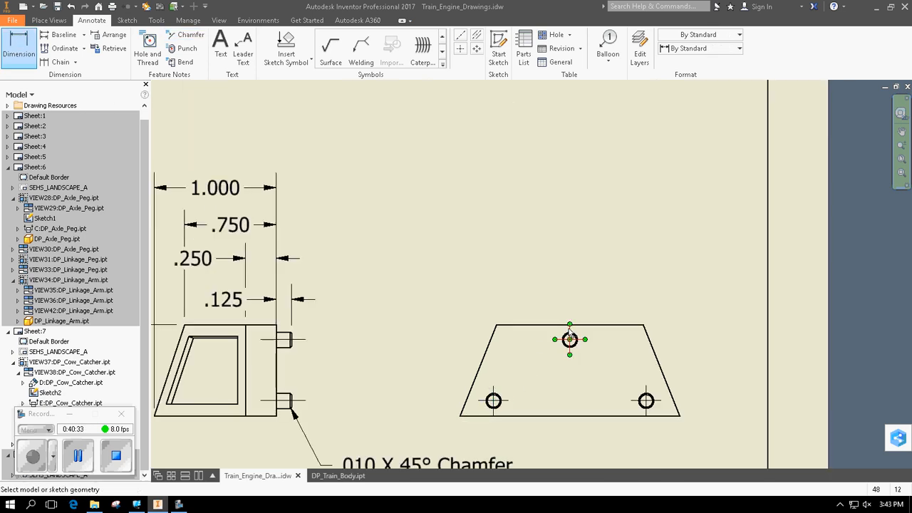
pyautogui.click(570, 334)
pyautogui.click(493, 401)
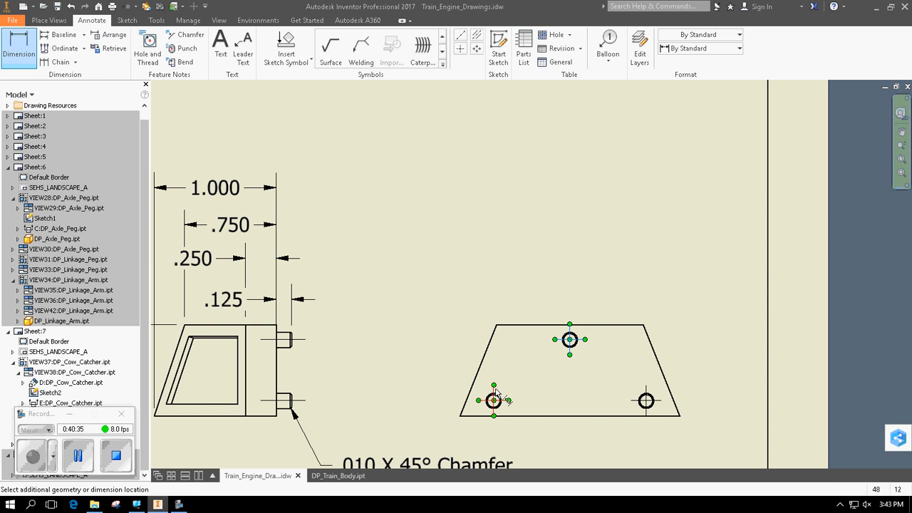
pyautogui.click(510, 230)
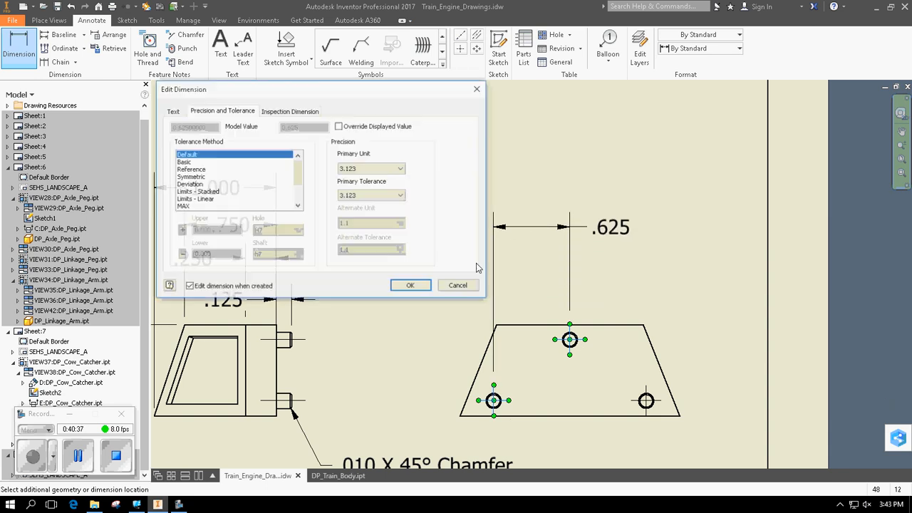
pyautogui.click(408, 287)
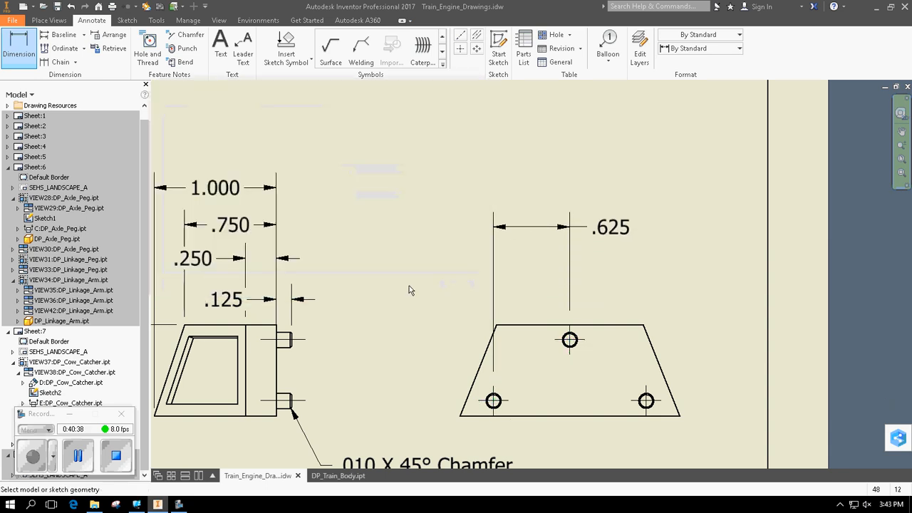
# Dimension the vertical distance from the back view's bottom edge to the lower left peg center, to the left of the view
pyautogui.click(506, 406)
pyautogui.click(510, 416)
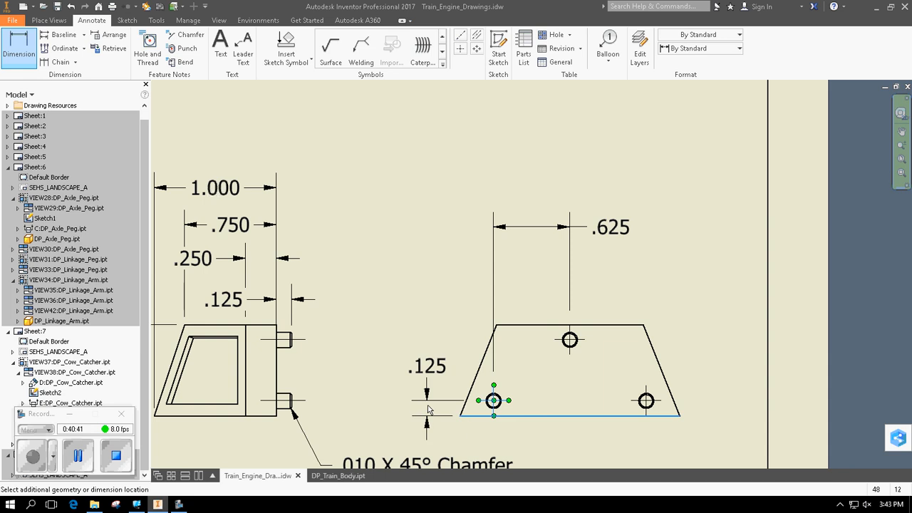
pyautogui.click(406, 367)
pyautogui.click(418, 287)
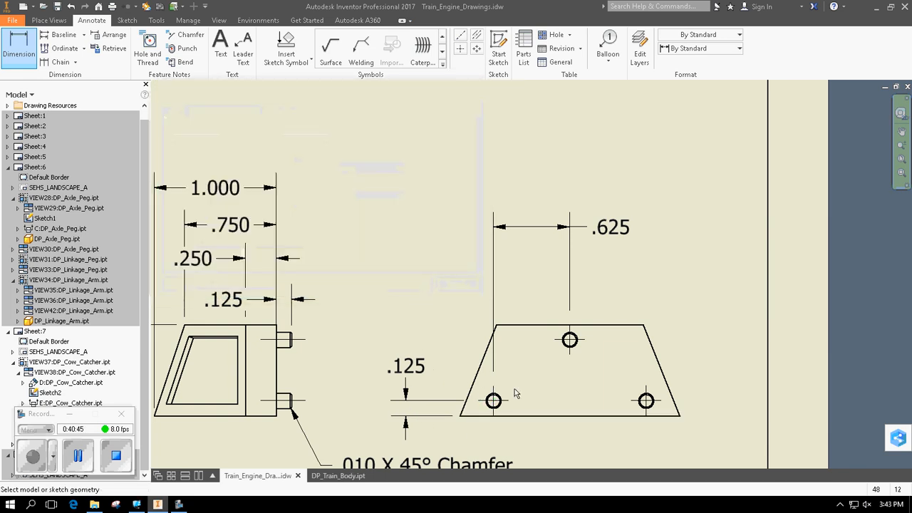
# Dimension the back view's horizontal distance from the lower left corner to the lower left peg center, placing it below the view
pyautogui.click(494, 400)
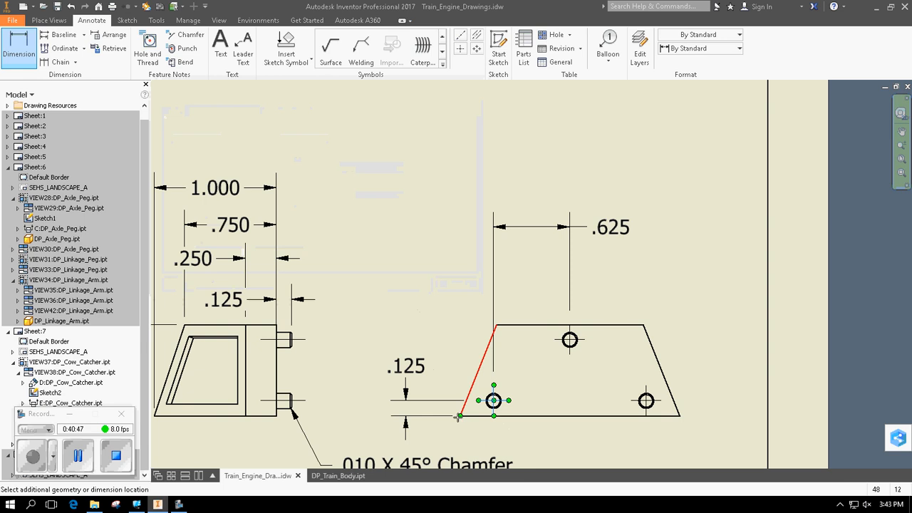
pyautogui.click(459, 416)
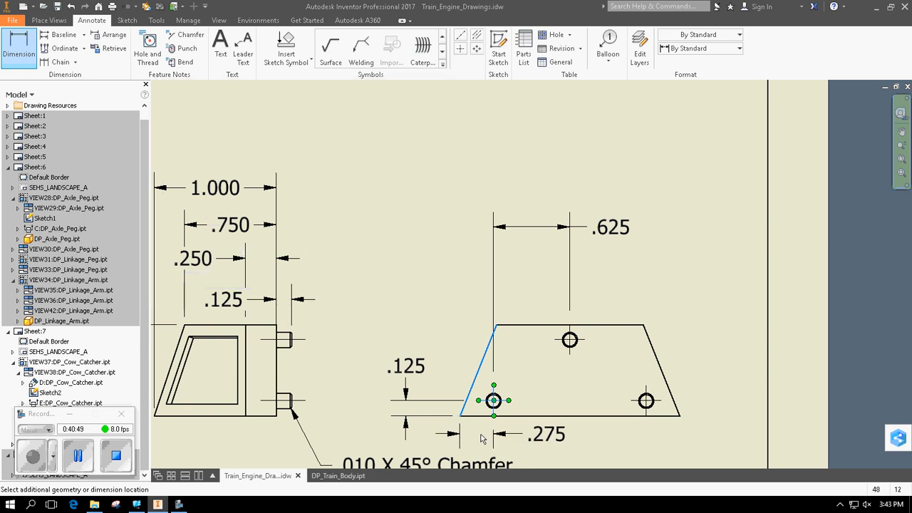
pyautogui.click(480, 439)
pyautogui.click(419, 287)
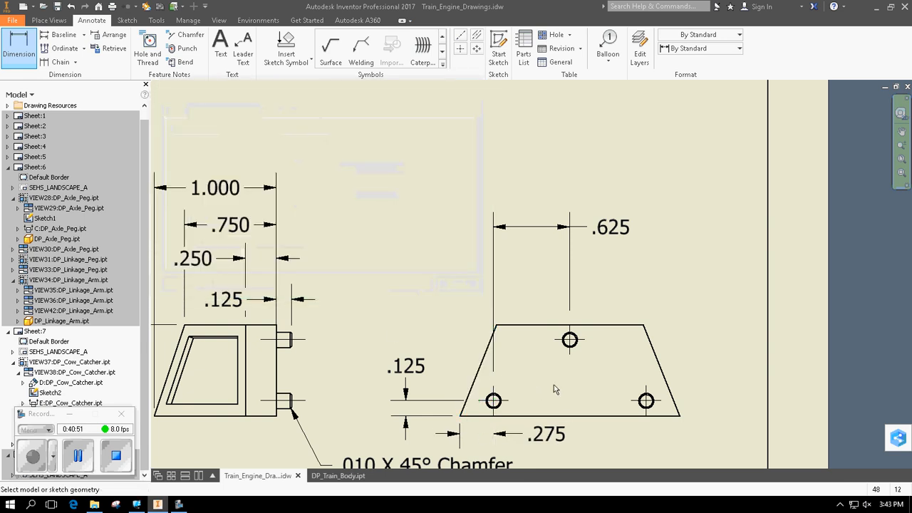
# Dimension the horizontal distance between the back view's two lower peg centers, placing it beneath the corner-to-peg dimension
pyautogui.scroll(-3, 552, 385)
pyautogui.click(516, 388)
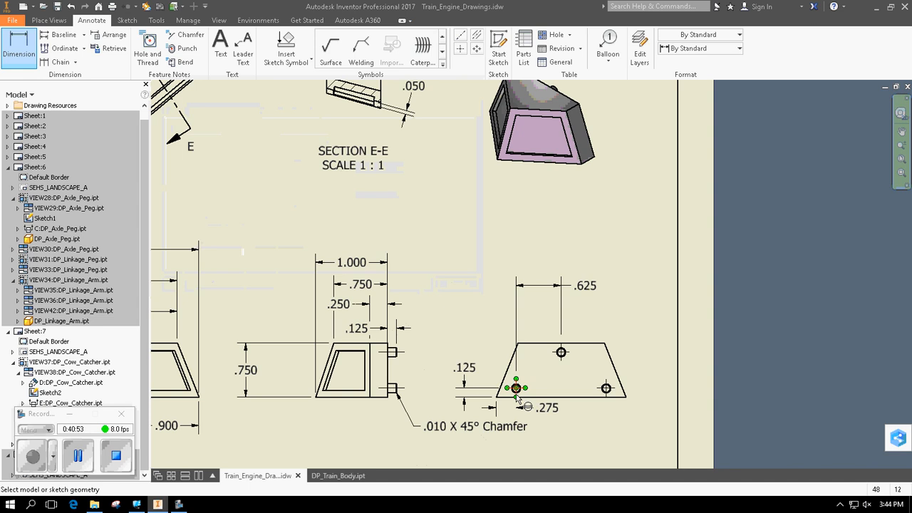
pyautogui.click(606, 388)
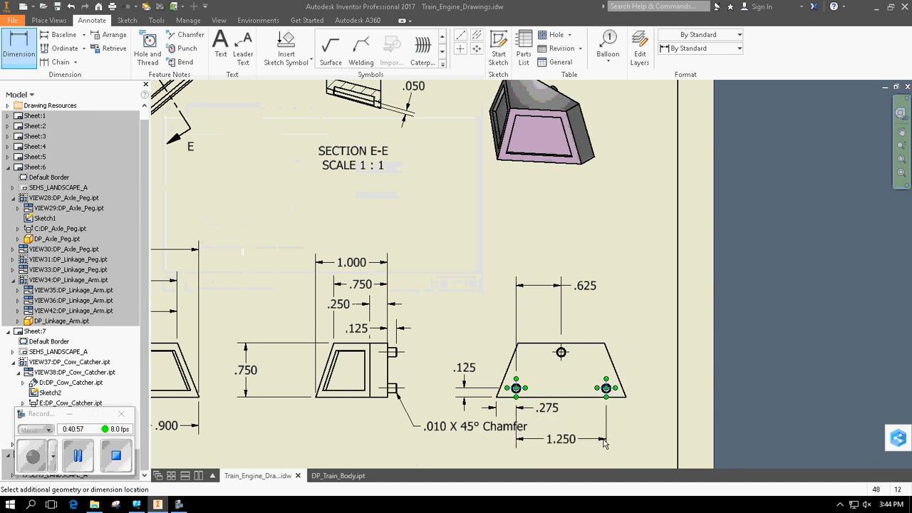
pyautogui.click(604, 442)
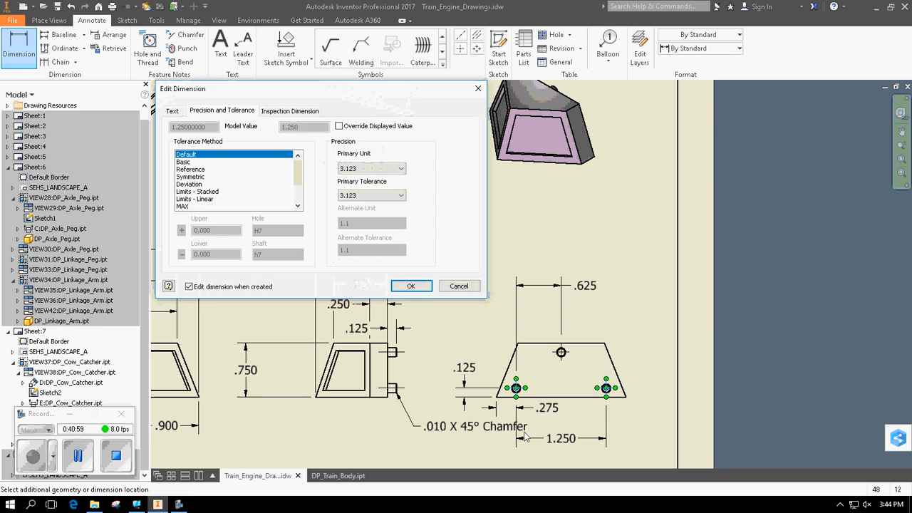
pyautogui.click(411, 286)
pyautogui.press('Escape')
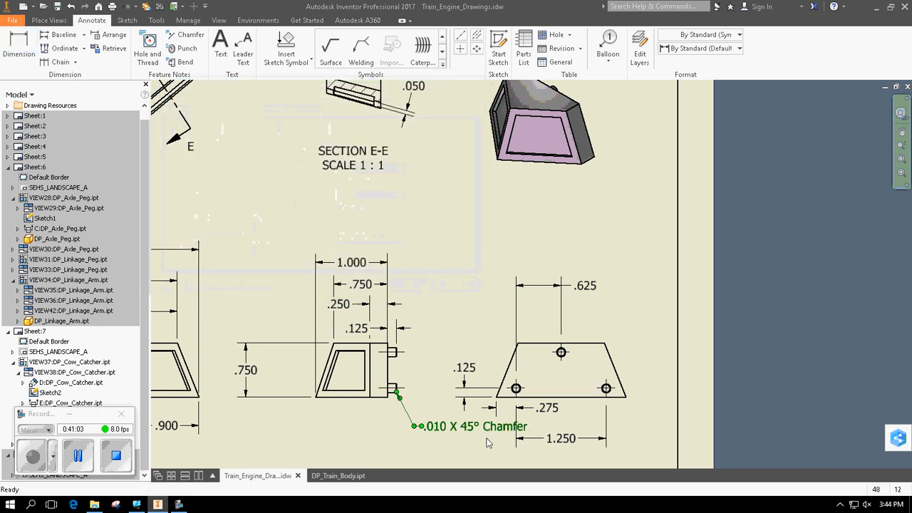
# Delete the side view's chamfer note that crowds the back view's lower dimensions
pyautogui.scroll(-3, 478, 440)
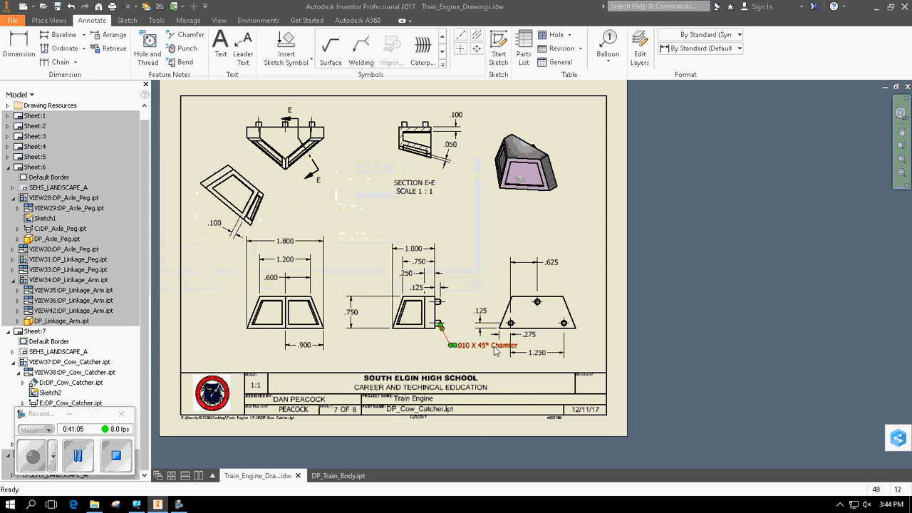
pyautogui.rightClick(501, 347)
pyautogui.click(516, 332)
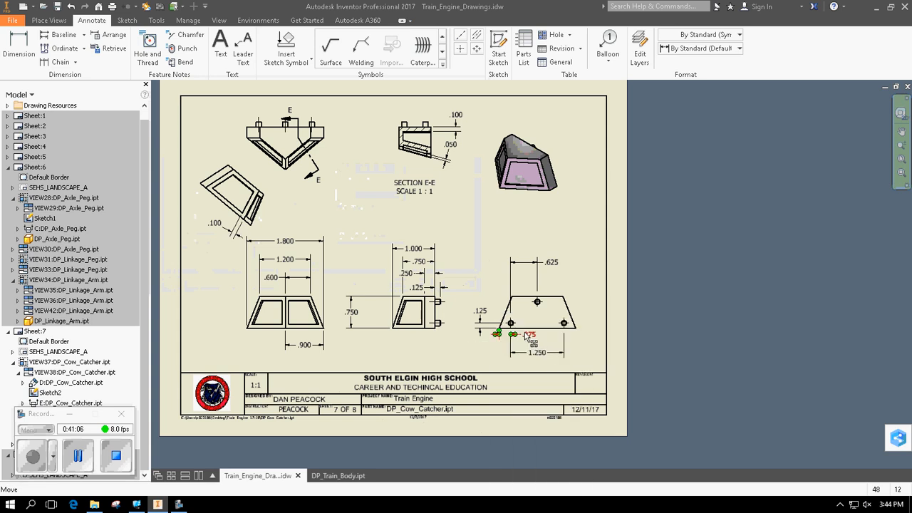
# Add a new chamfer note to the side view's lower peg end, placing the text just above the title block
pyautogui.click(187, 36)
pyautogui.scroll(5, 435, 301)
pyautogui.moveTo(468, 360)
pyautogui.mouseDown(button='middle')
pyautogui.moveTo(405, 233)
pyautogui.moveTo(382, 223)
pyautogui.mouseUp(button='middle')
pyautogui.scroll(3, 366, 257)
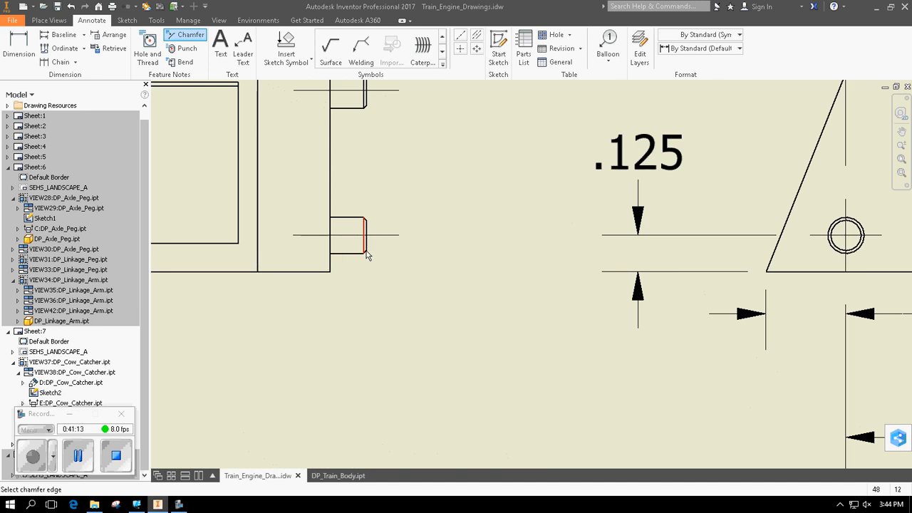
pyautogui.scroll(5, 365, 255)
pyautogui.click(362, 252)
pyautogui.click(338, 254)
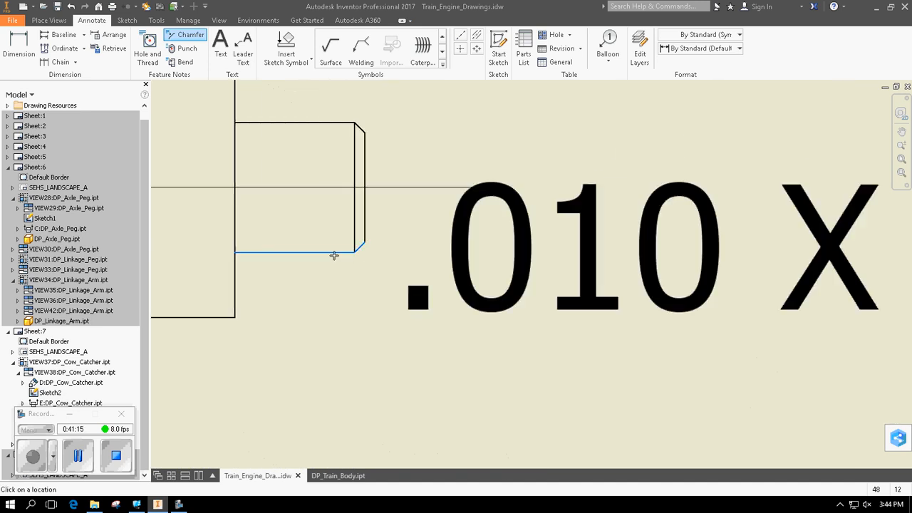
pyautogui.scroll(-10, 335, 255)
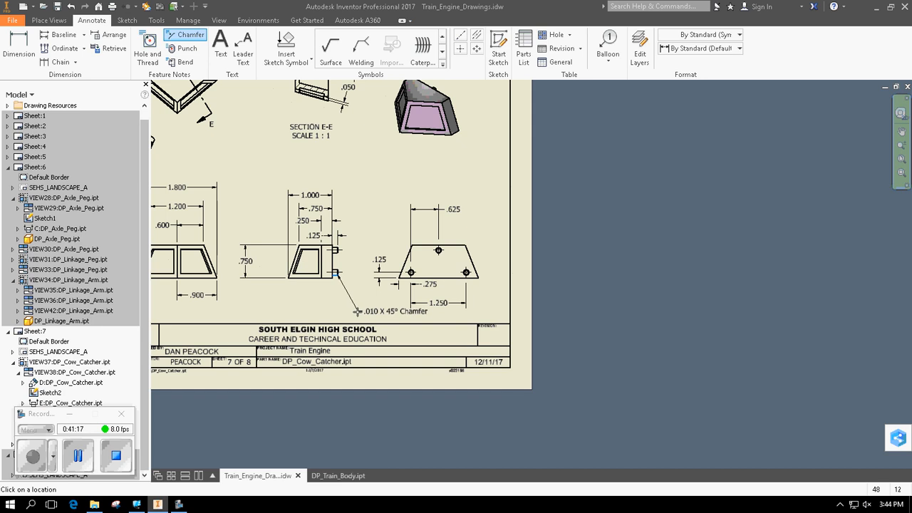
pyautogui.click(359, 316)
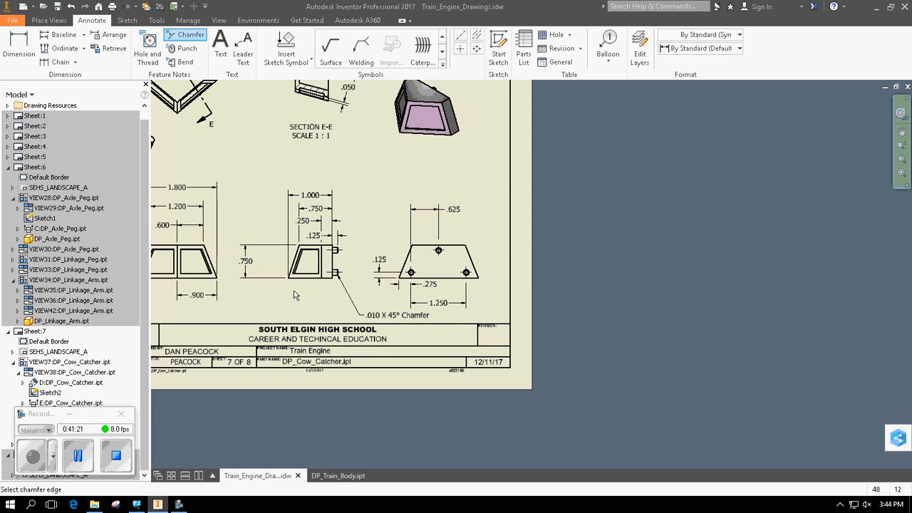
pyautogui.press('Escape')
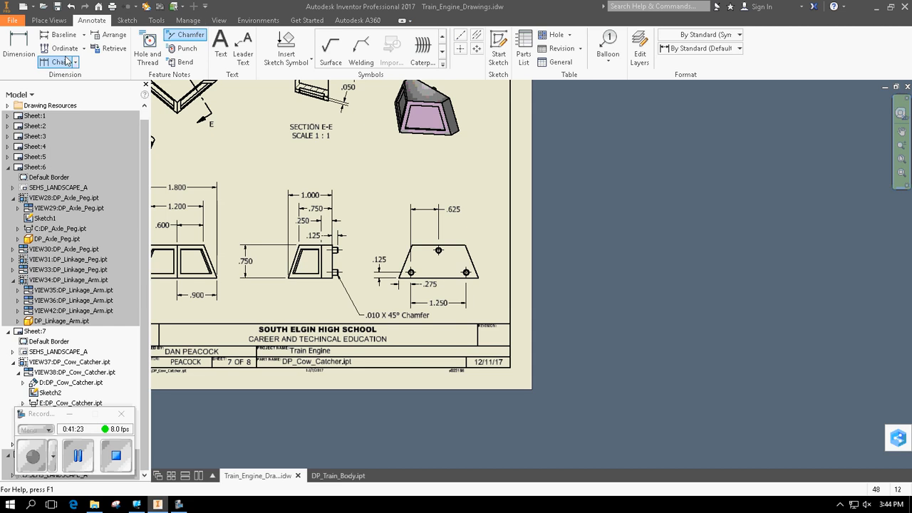
# Dimension the back view's lower right peg diameter, adding the suffix "X 3" and placing it to the lower right of the peg
pyautogui.press('d')
pyautogui.scroll(5, 504, 309)
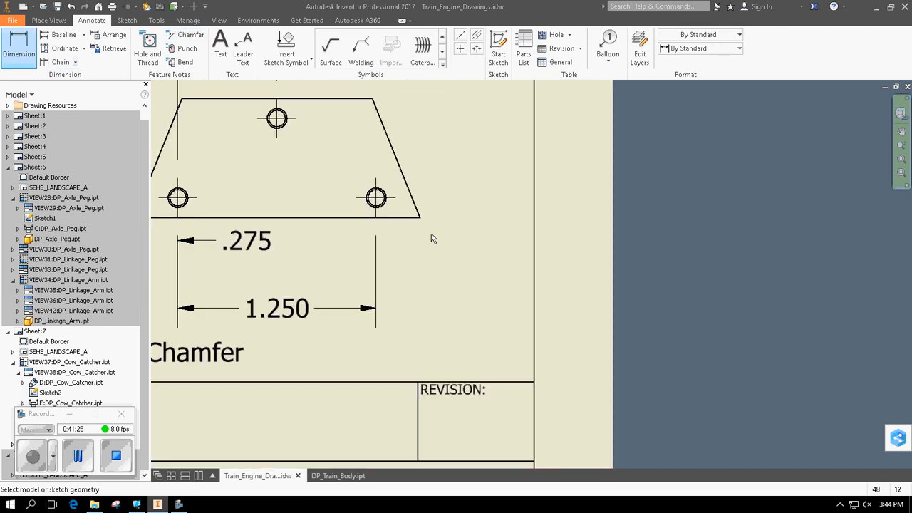
pyautogui.click(387, 207)
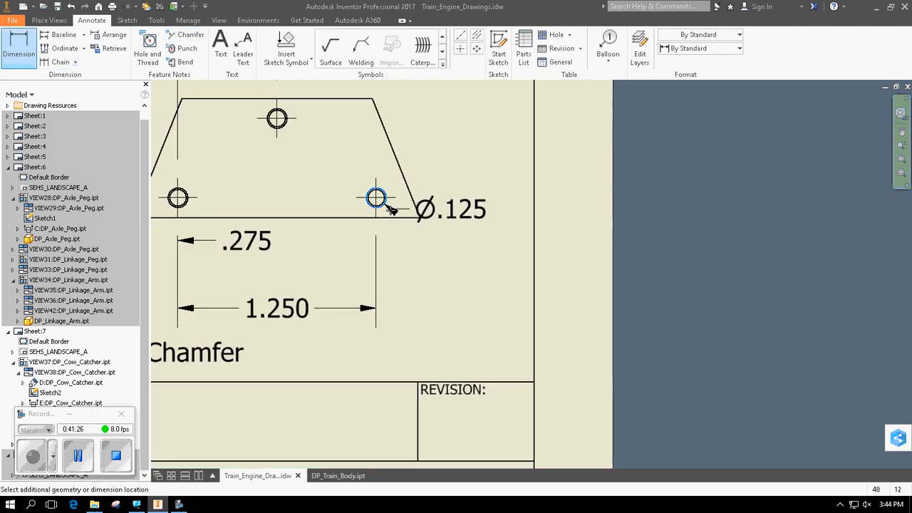
pyautogui.click(412, 251)
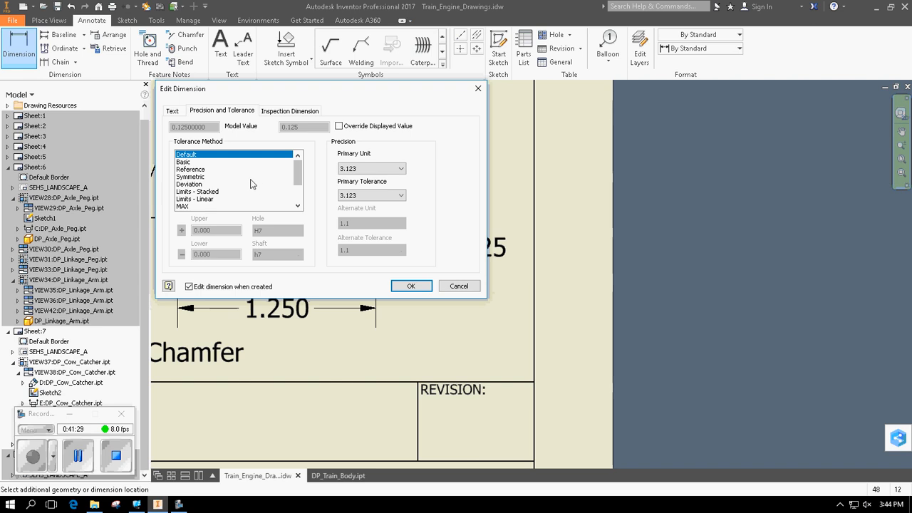
pyautogui.click(174, 112)
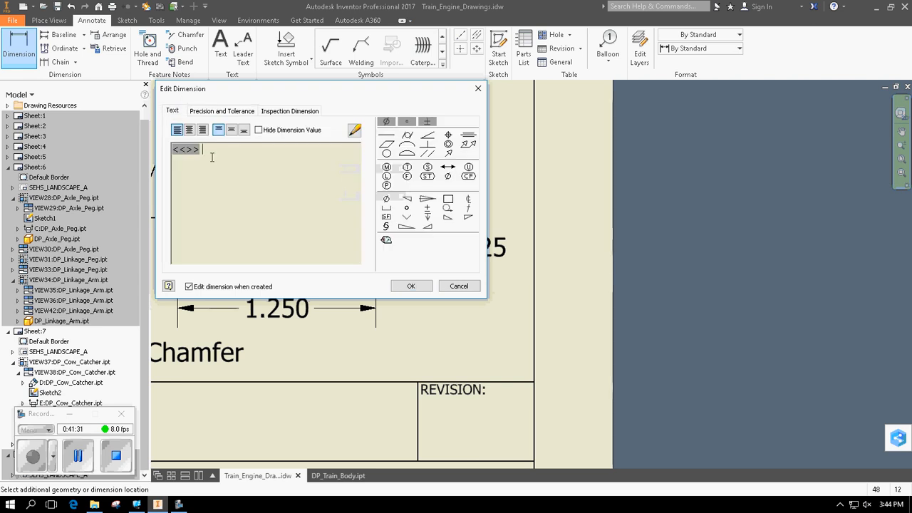
pyautogui.write('X 3')
pyautogui.click(425, 285)
pyautogui.press('Escape')
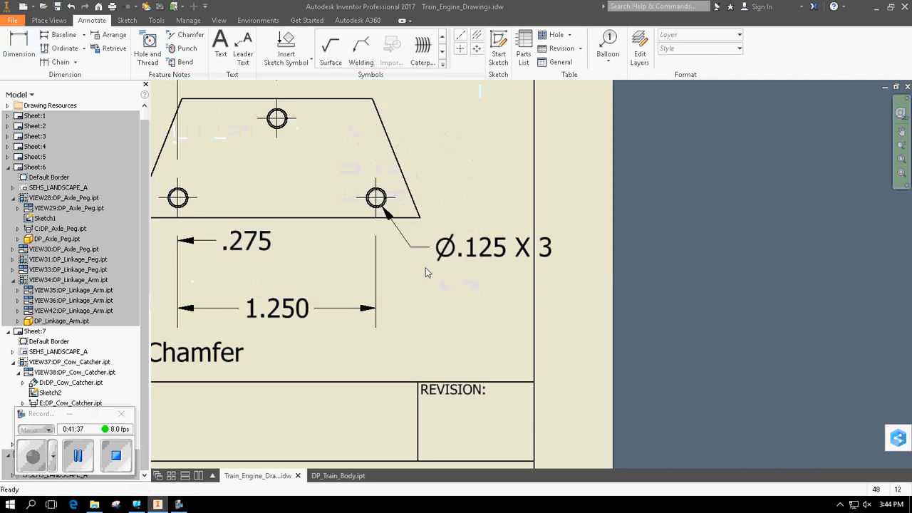
# Try to reposition the peg diameter dimension that overlaps the sheet border, and delete it
pyautogui.click(470, 260)
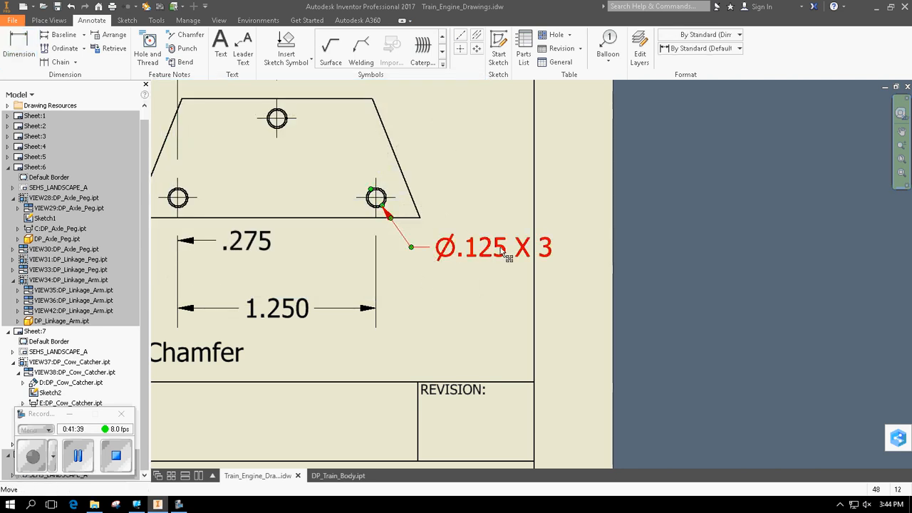
pyautogui.click(509, 277)
pyautogui.moveTo(476, 254); pyautogui.dragTo(334, 244)
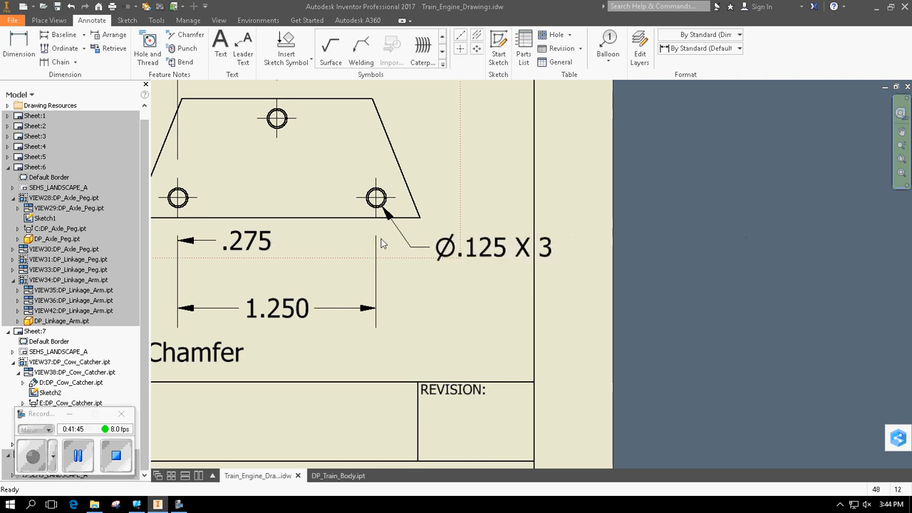
pyautogui.rightClick(474, 247)
pyautogui.click(536, 266)
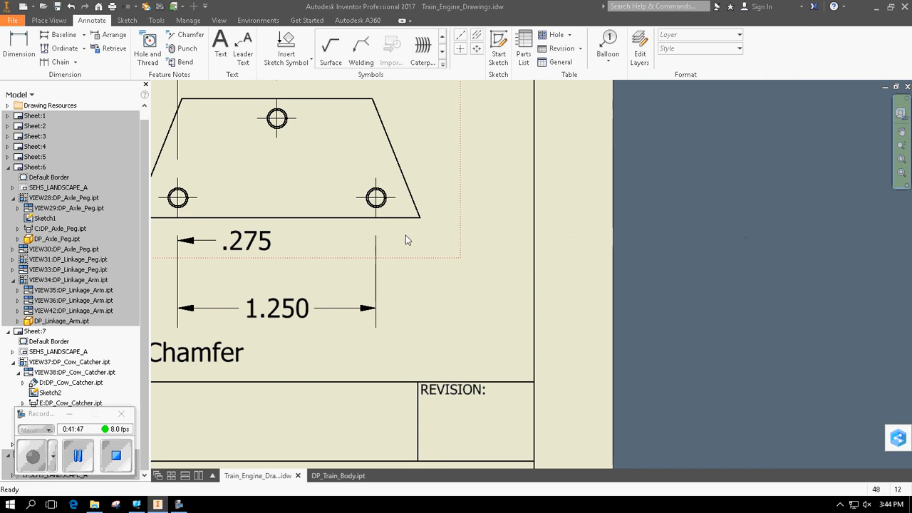
pyautogui.moveTo(421, 305); pyautogui.dragTo(365, 314, button='middle')
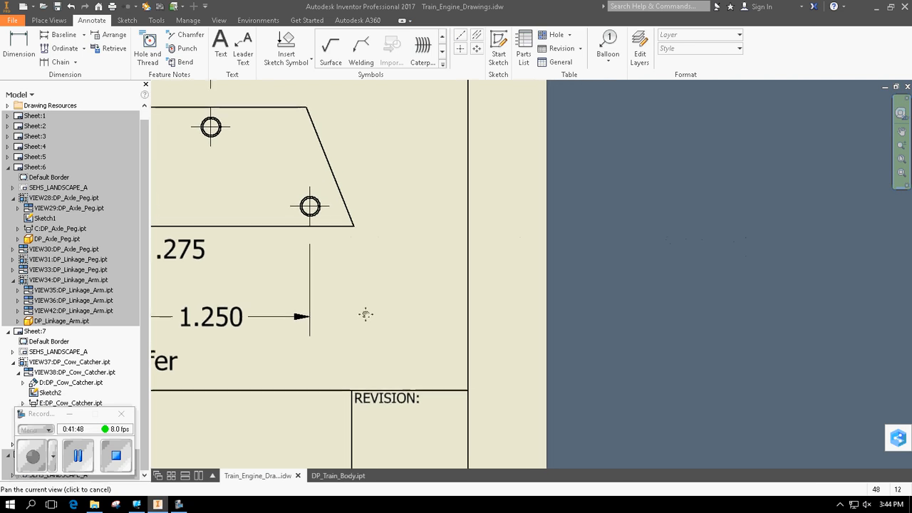
pyautogui.click(4, 61)
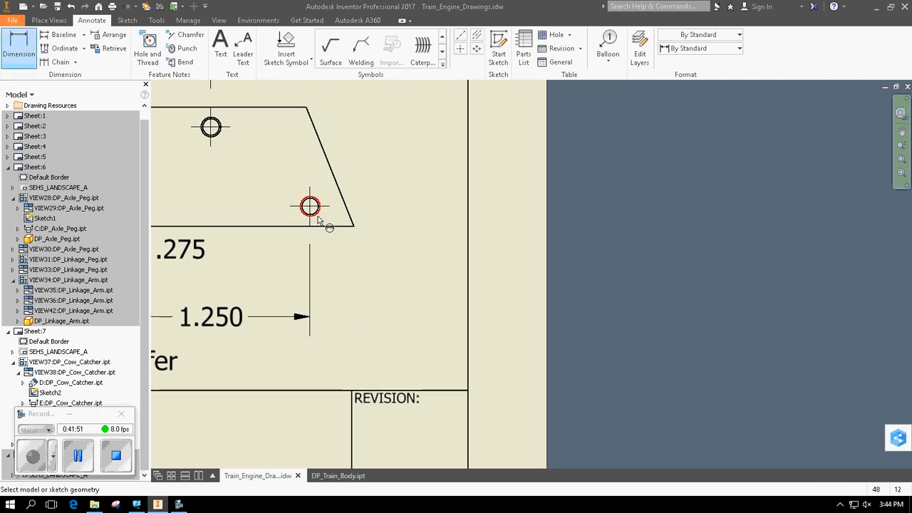
pyautogui.click(317, 214)
pyautogui.press('Escape')
# Dimension the lower right peg's diameter with the suffix "X 3", placing it below the back view beside the peg spacing dimension
pyautogui.click(16, 62)
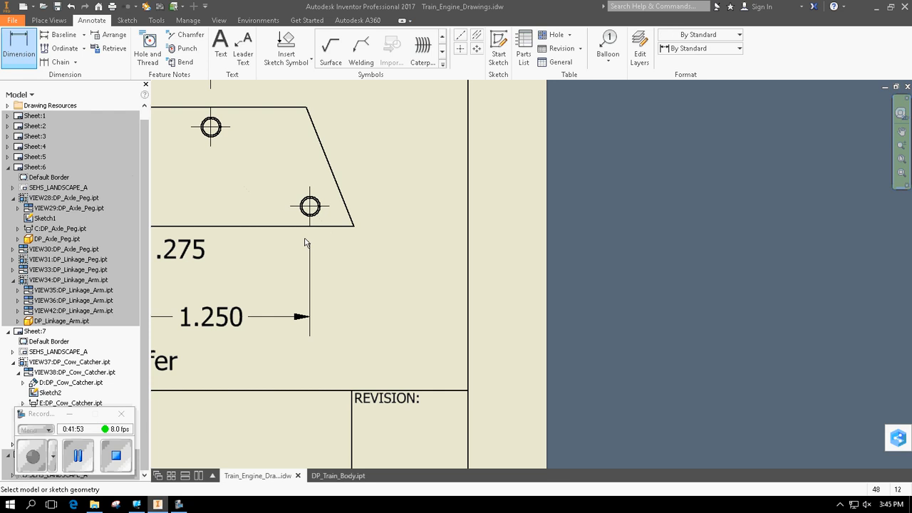
pyautogui.scroll(5, 302, 235)
pyautogui.click(371, 172)
pyautogui.scroll(-5, 409, 300)
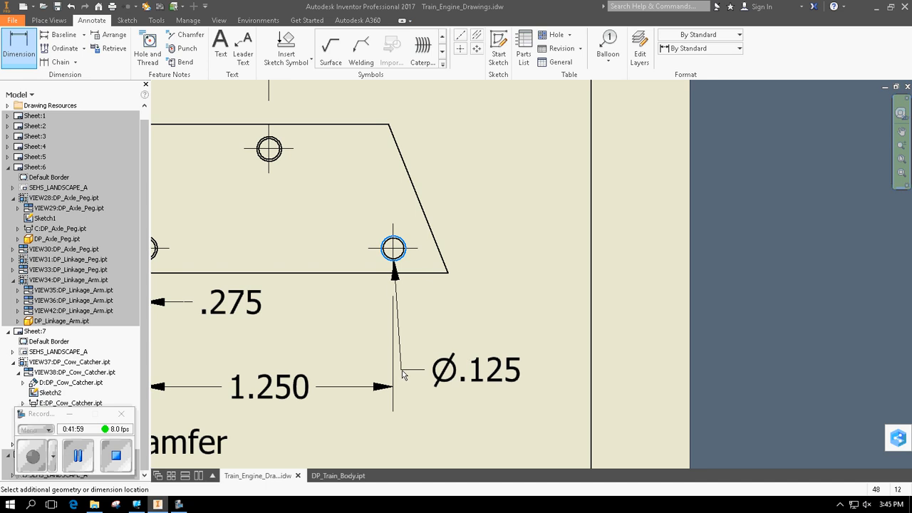
pyautogui.click(403, 374)
pyautogui.write('X')
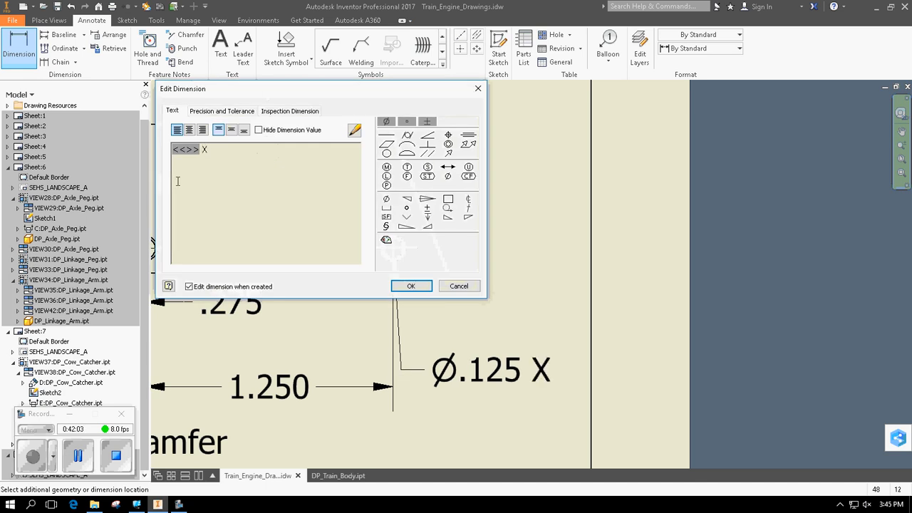
pyautogui.write(' 3')
pyautogui.click(411, 285)
# Add the text note "COW CATCHER" at 0.240 in height below the front view, just above the title block's logo
pyautogui.scroll(-4, 417, 235)
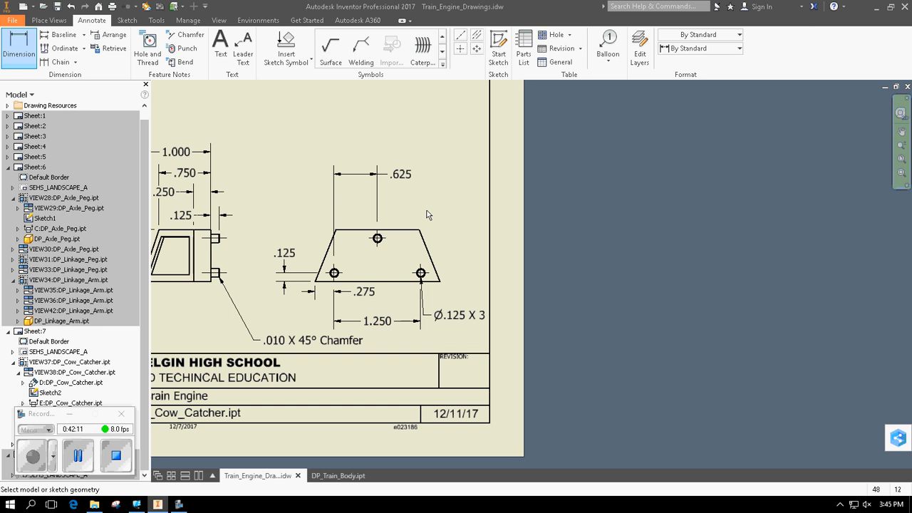
pyautogui.moveTo(427, 227)
pyautogui.mouseDown(button='middle')
pyautogui.moveTo(478, 204)
pyautogui.moveTo(519, 213)
pyautogui.moveTo(539, 190)
pyautogui.mouseUp(button='middle')
pyautogui.scroll(-5, 518, 205)
pyautogui.scroll(5, 508, 193)
pyautogui.scroll(-4, 503, 195)
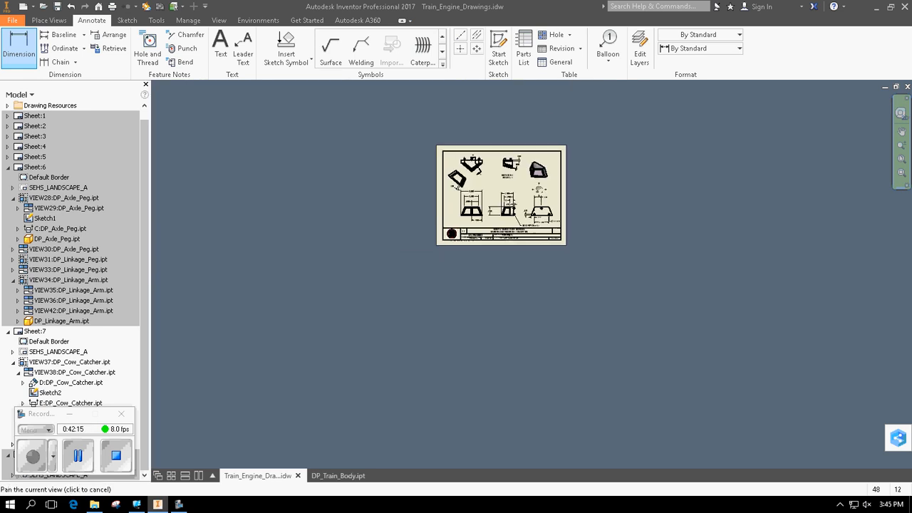
pyautogui.scroll(3, 546, 191)
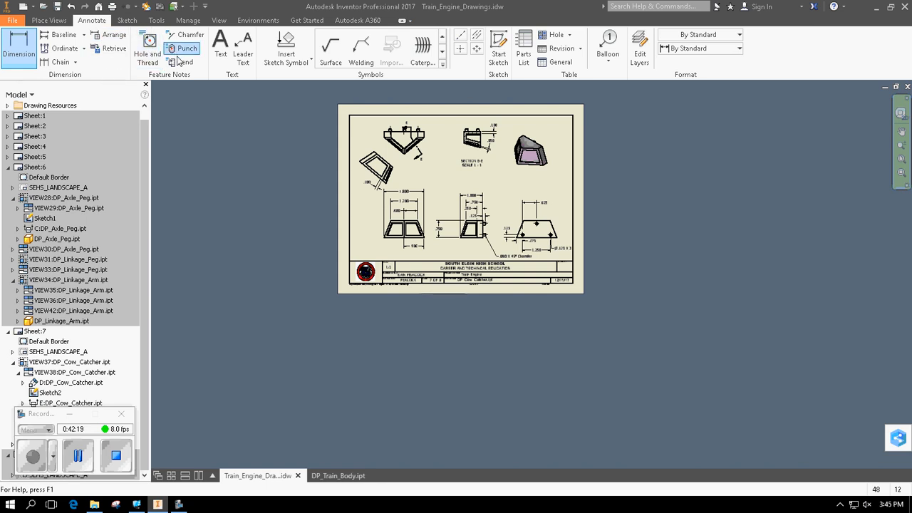
pyautogui.click(221, 44)
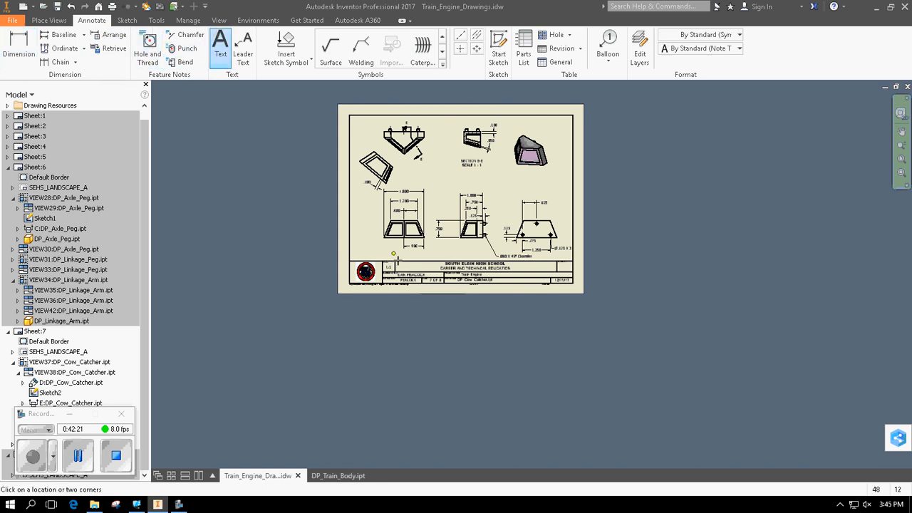
pyautogui.moveTo(358, 244); pyautogui.dragTo(426, 288)
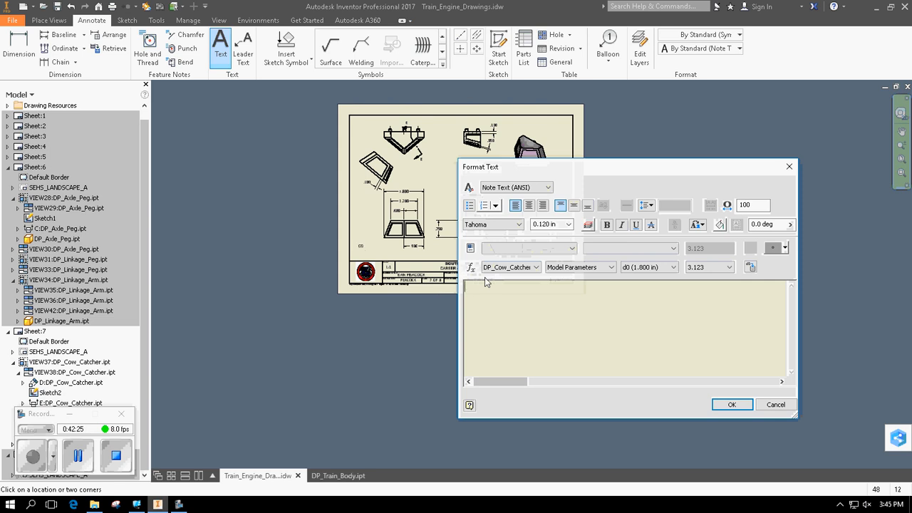
pyautogui.click(568, 225)
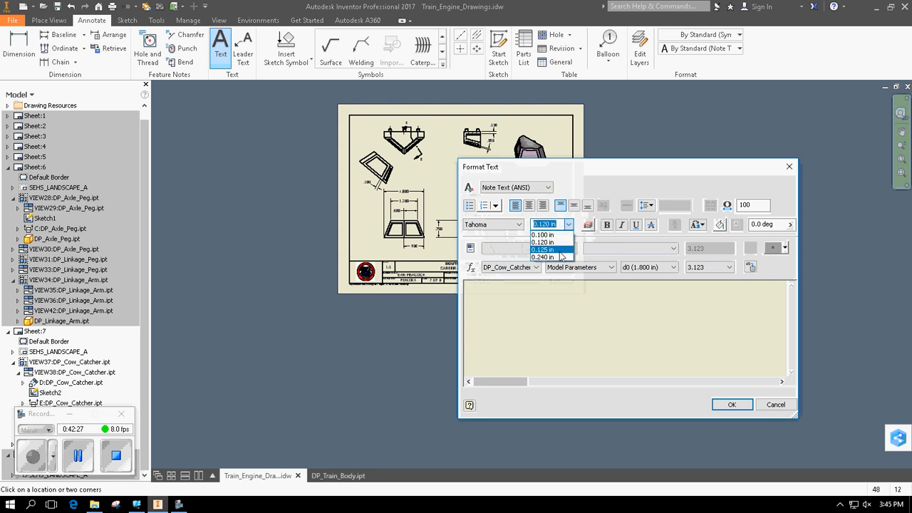
pyautogui.click(554, 257)
pyautogui.write('COW')
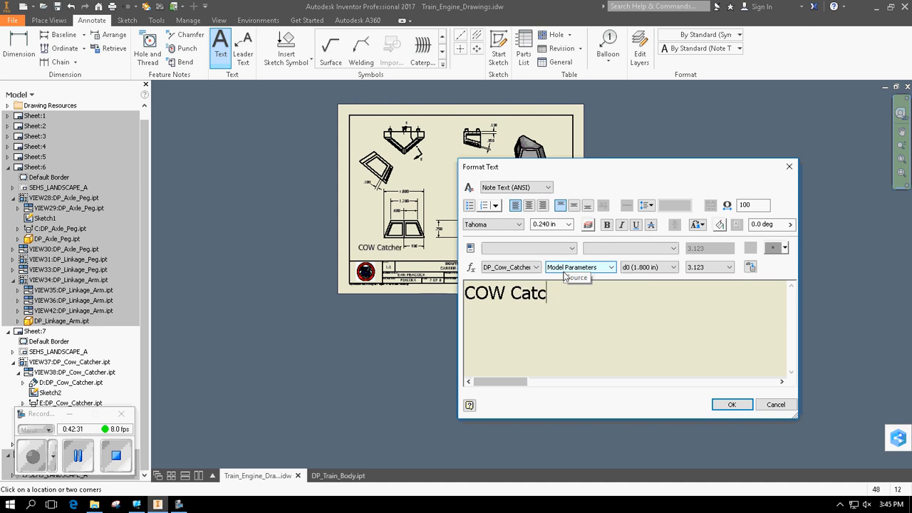
pyautogui.write(' CATCHER')
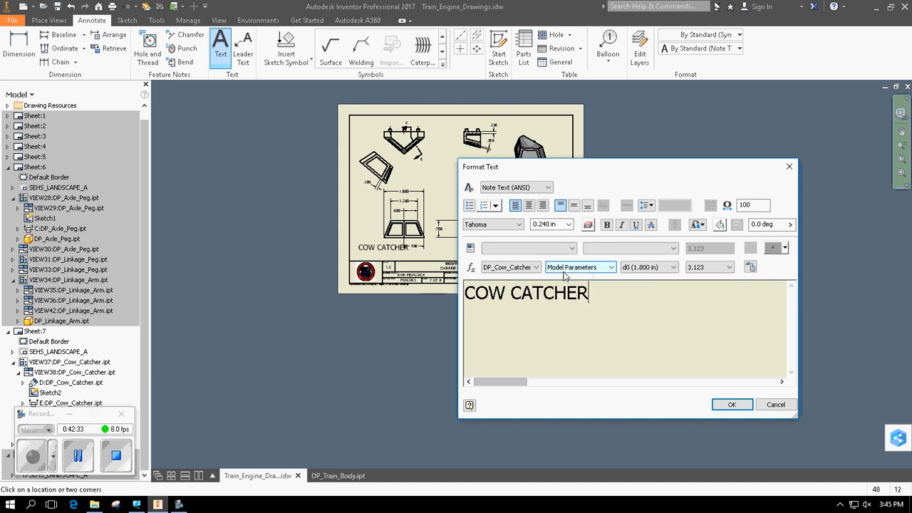
pyautogui.click(734, 404)
# Move the "COW CATCHER" text slightly down so it sits just above the title block, clear of the front view's dimensions
pyautogui.scroll(5, 419, 325)
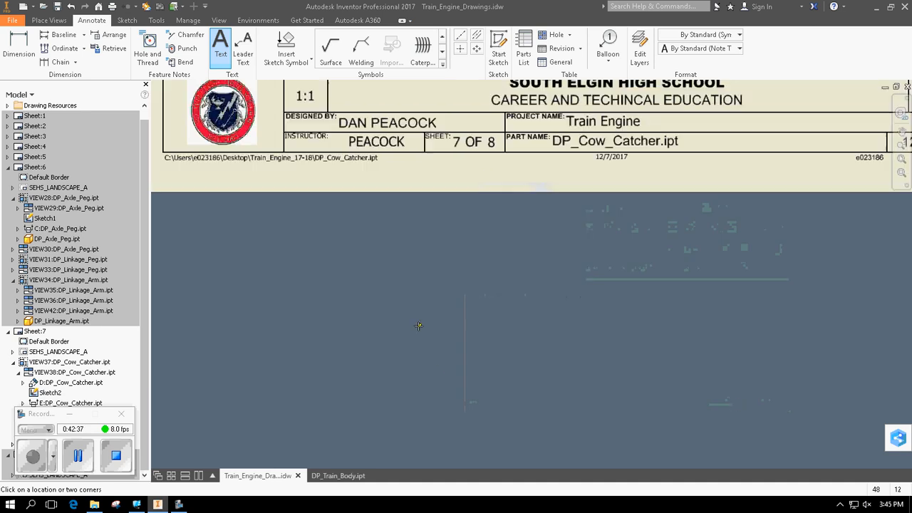
pyautogui.scroll(-5, 366, 126)
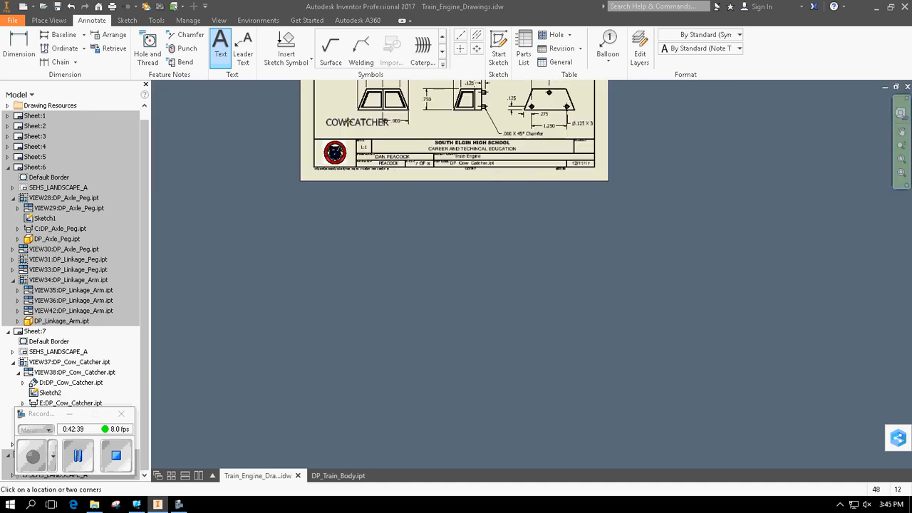
pyautogui.moveTo(352, 123); pyautogui.dragTo(353, 132)
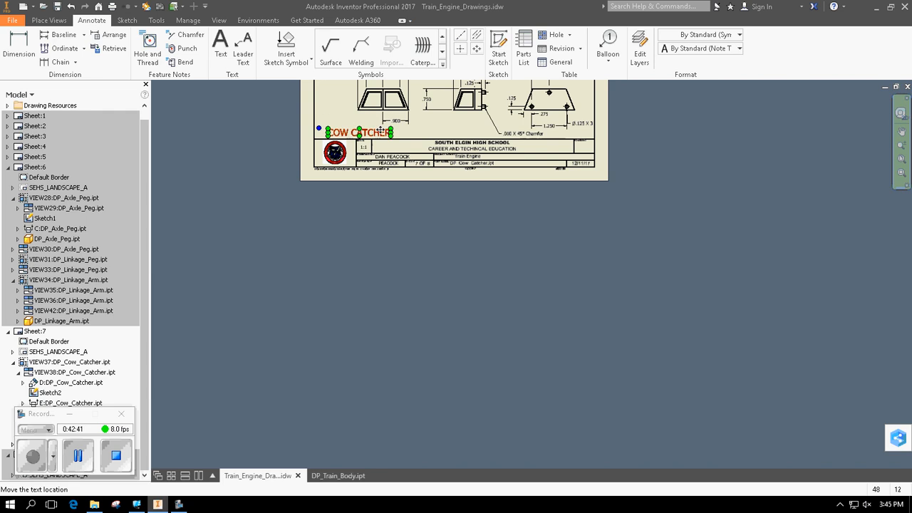
pyautogui.scroll(-6, 475, 195)
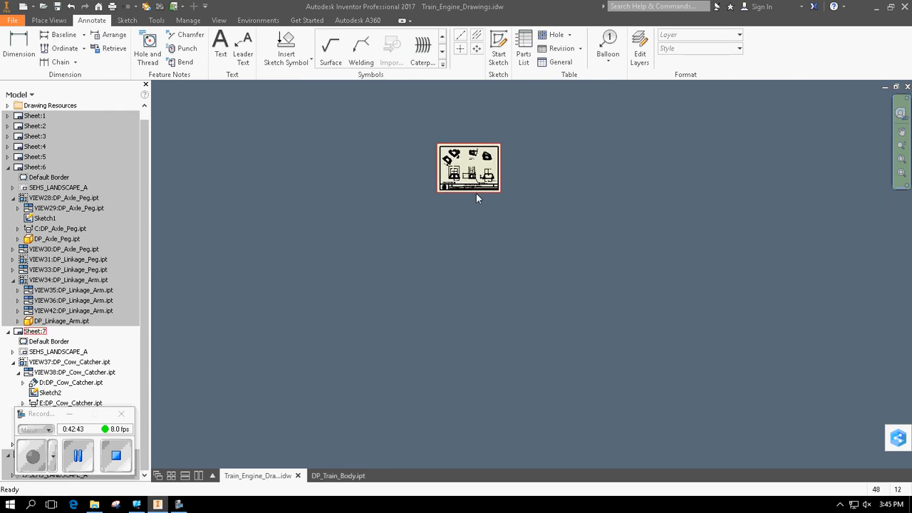
pyautogui.moveTo(476, 193); pyautogui.dragTo(396, 341, button='middle')
pyautogui.scroll(9, 406, 316)
pyautogui.moveTo(414, 310); pyautogui.dragTo(559, 263, button='middle')
pyautogui.scroll(-6, 544, 277)
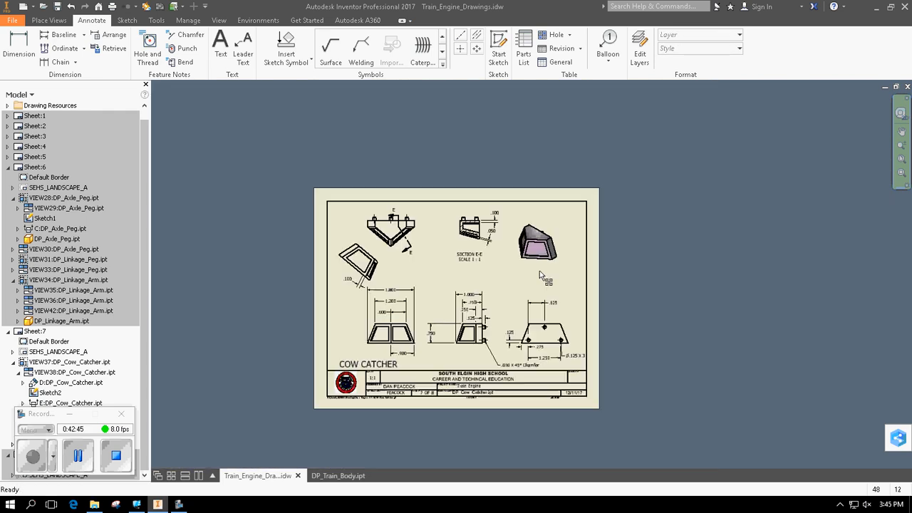
pyautogui.moveTo(493, 313); pyautogui.dragTo(483, 276, button='middle')
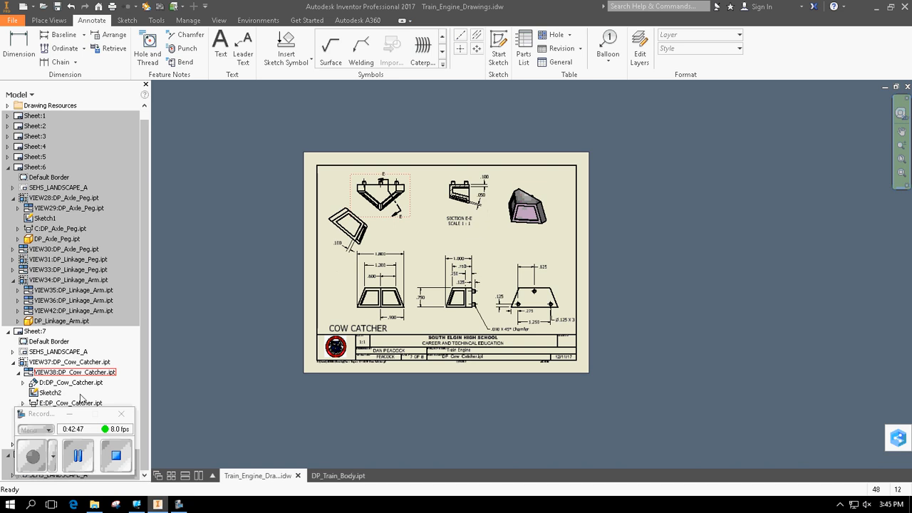